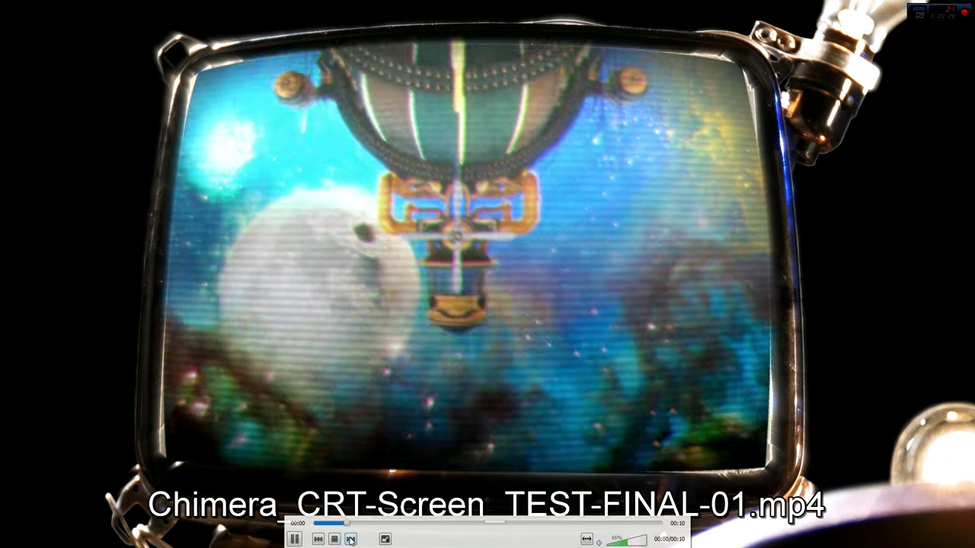
Step: Step through the VLC playlist, back to TEST-FINAL-01, then forward to New-TEST-FINAL-02 and 03
left_click(352, 539)
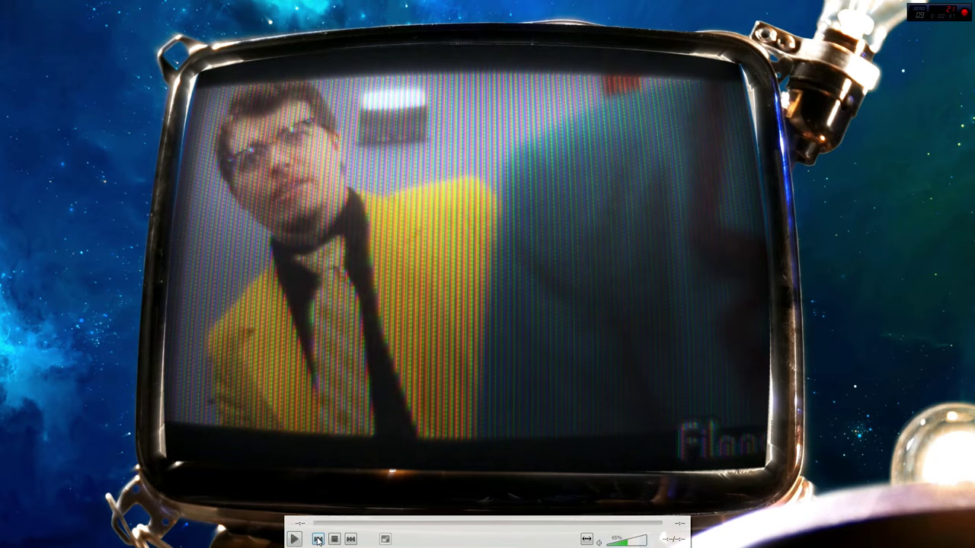
left_click(318, 537)
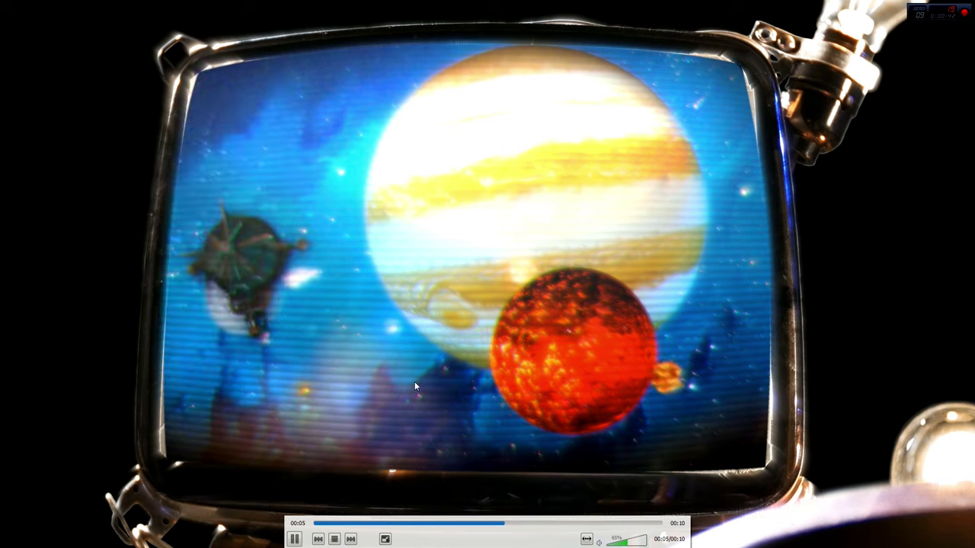
left_click(350, 539)
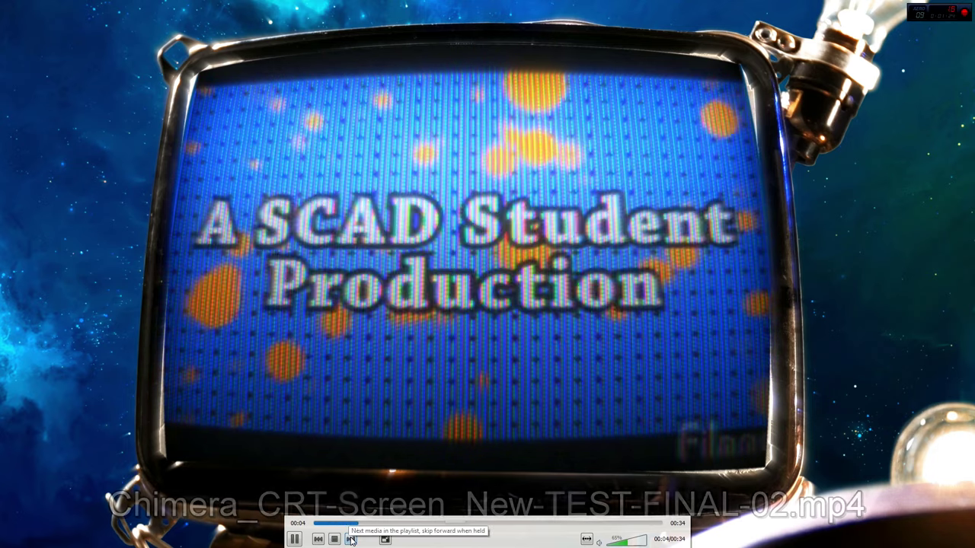
left_click(351, 540)
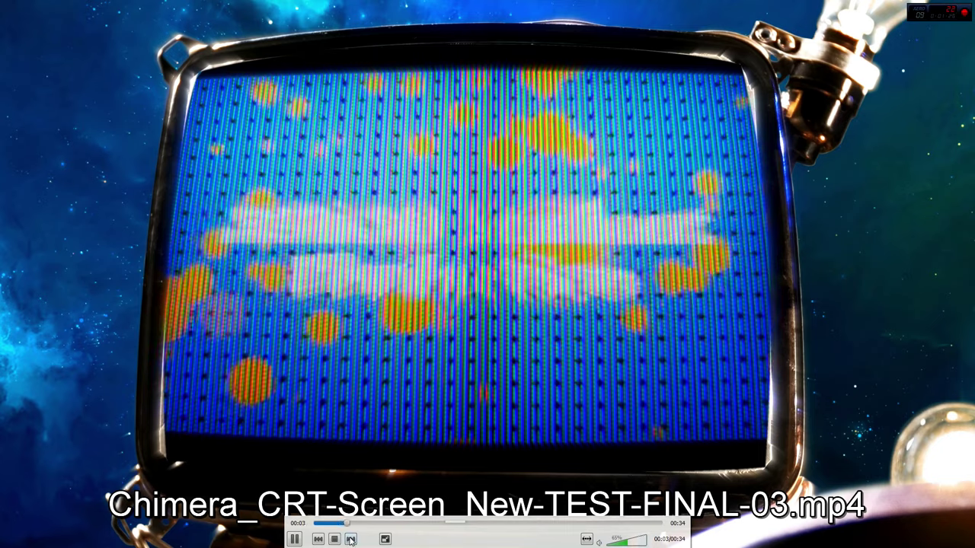
Step: Skip forward through the VLC clips from New-TEST-FINAL-04 on to TEST-FINAL-01 and beyond
left_click(351, 540)
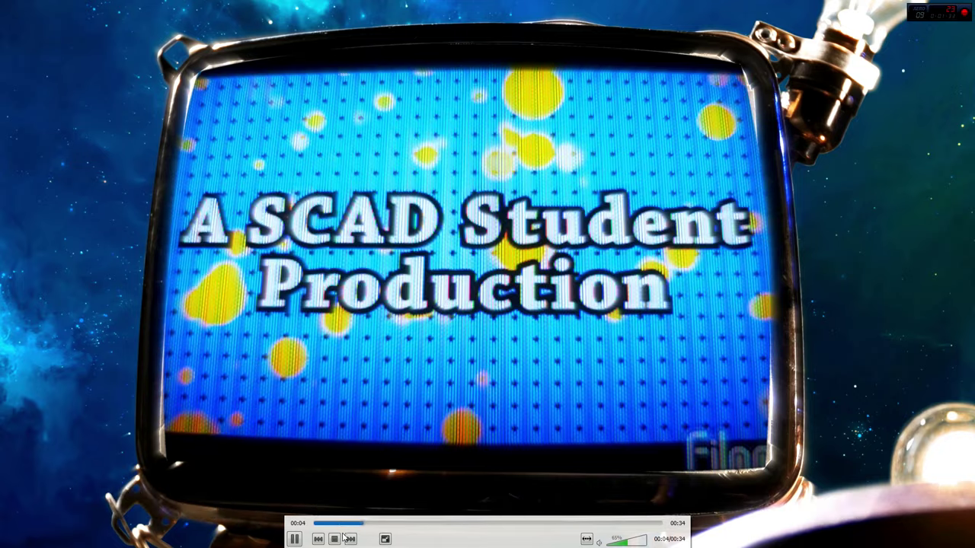
left_click(351, 540)
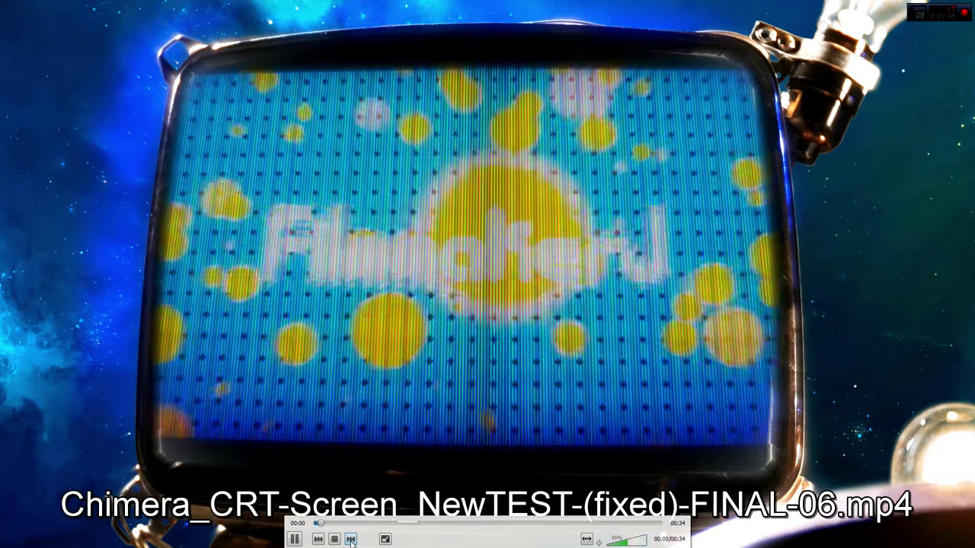
left_click(352, 540)
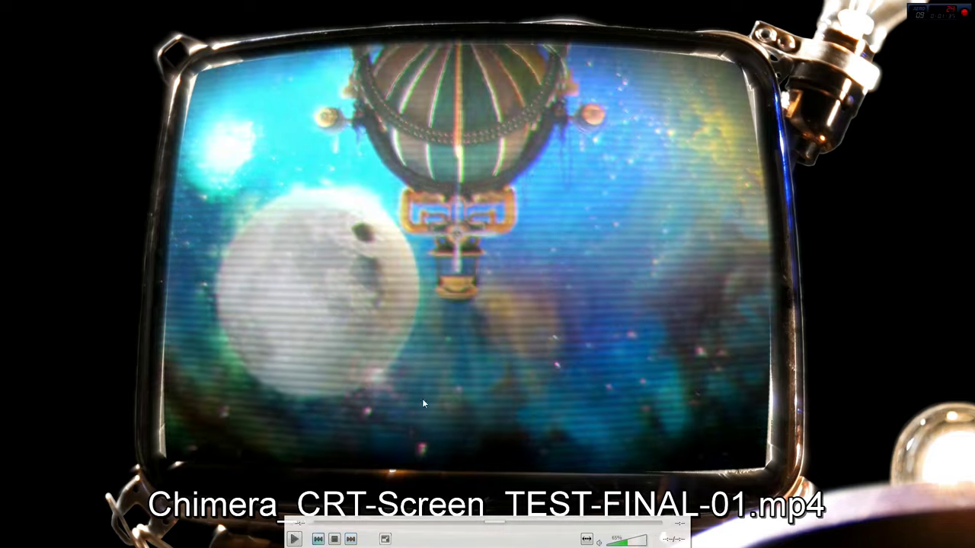
left_click(351, 540)
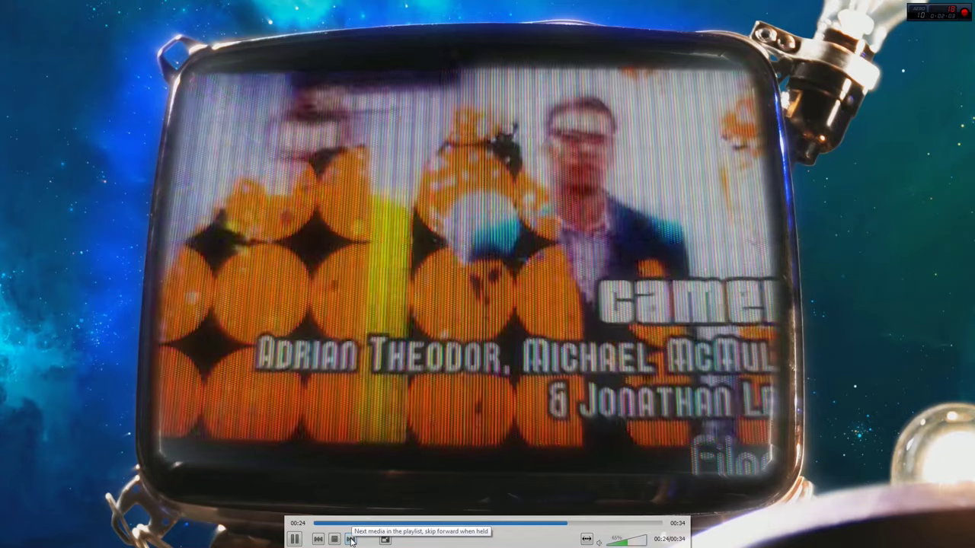
left_click(351, 539)
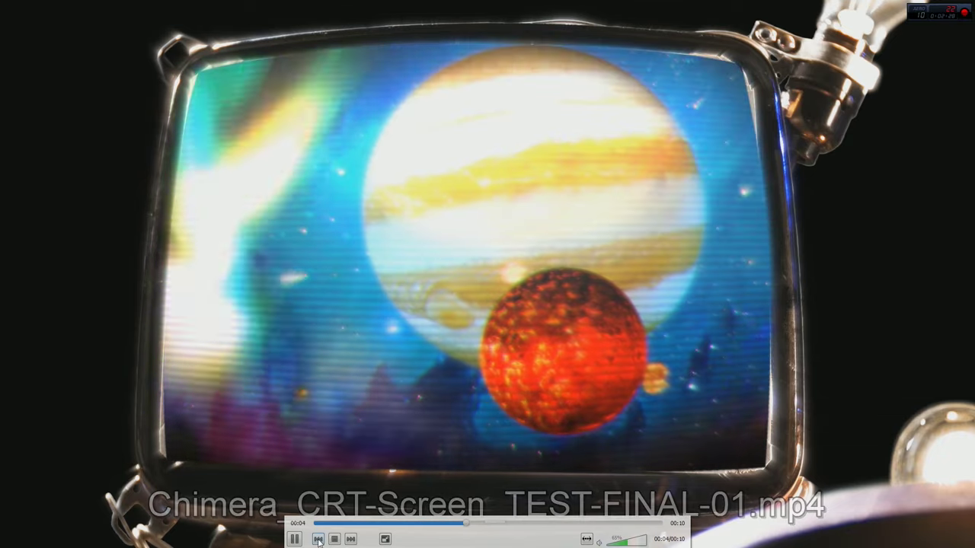
key("Page_Down")
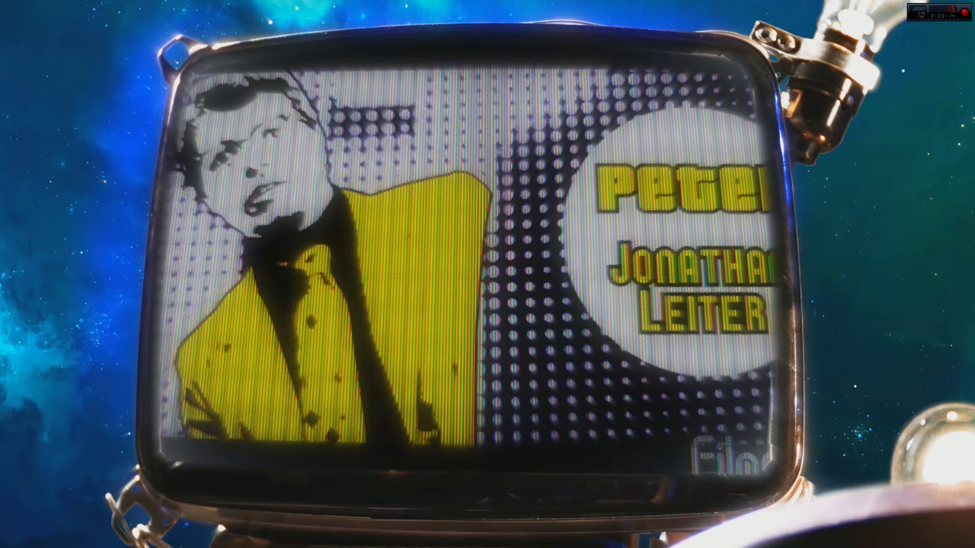
Step: Skip to the next CRT test clip in VLC, then return to the previous one
mouse_move(356, 543)
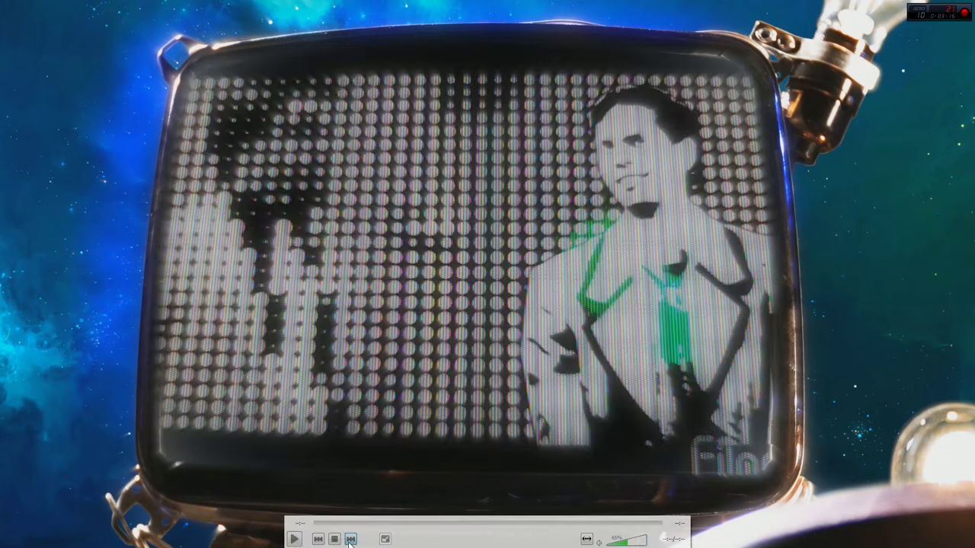
left_click(350, 539)
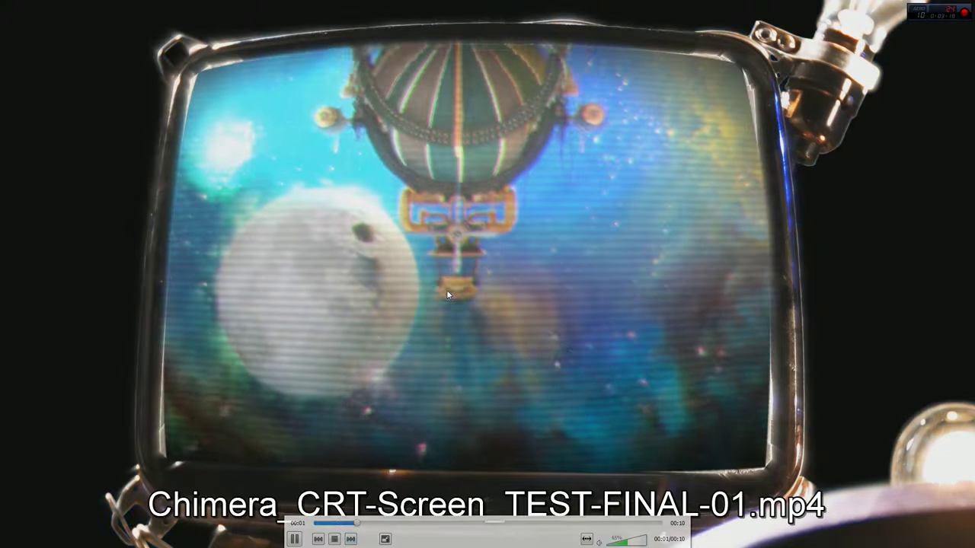
left_click(320, 539)
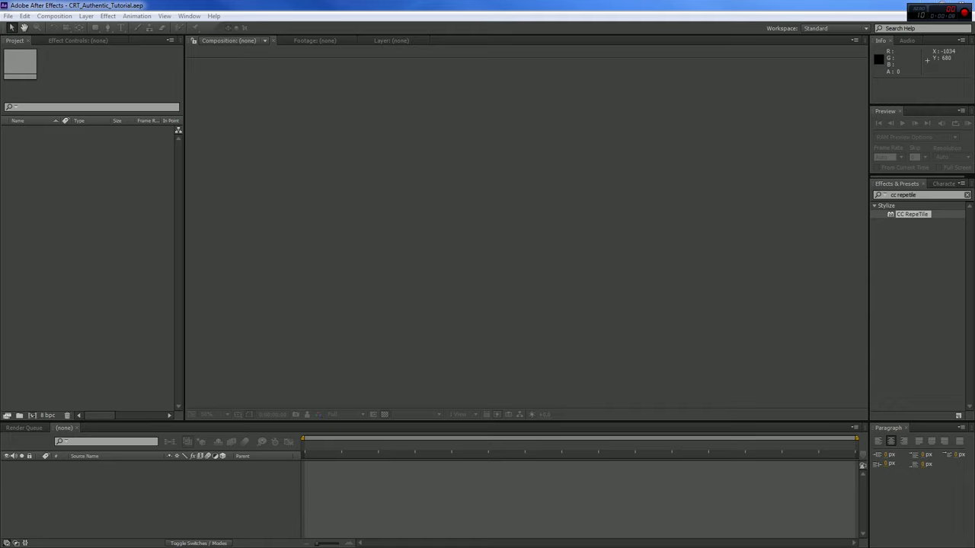
key("alt+Tab")
Step: Create a new 300 × 230 composition, Comp 1
left_click(54, 16)
left_click(54, 16)
left_click(23, 16)
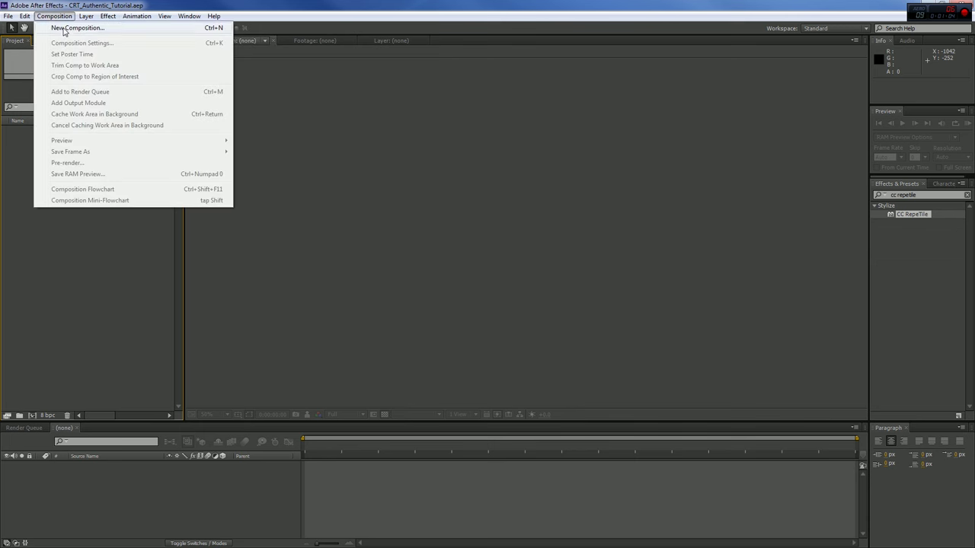
left_click(64, 28)
double_click(242, 237)
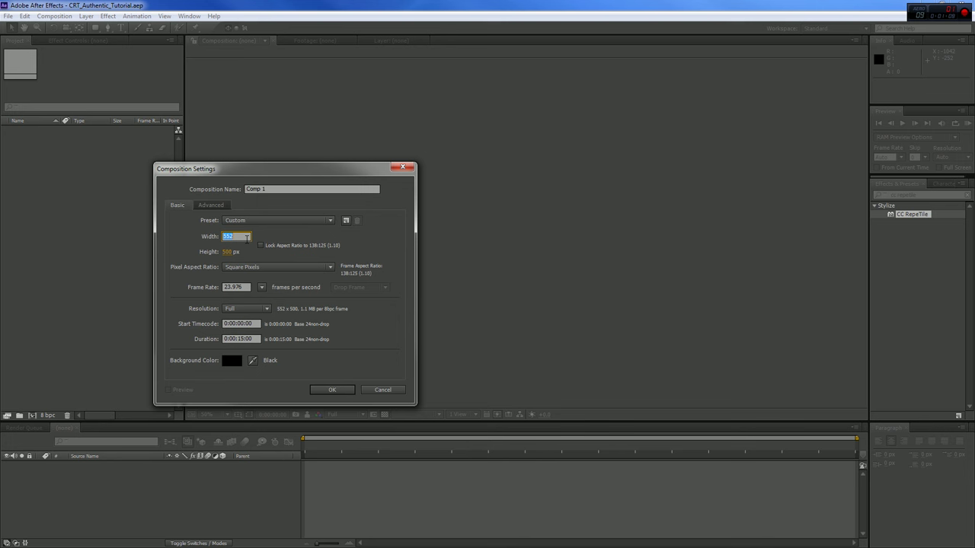
type("300")
key("Tab")
type("230")
key("Return")
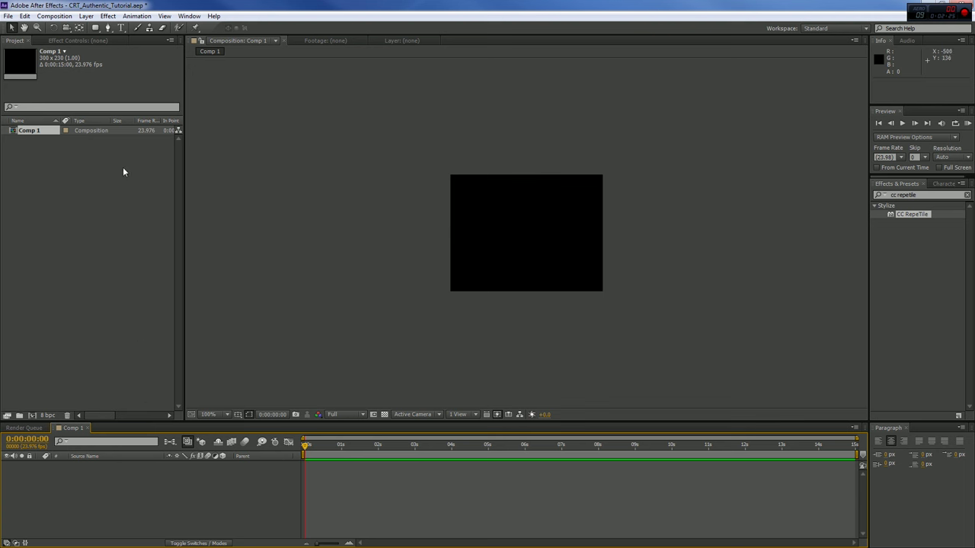
Step: Add a default black solid to Comp 1
left_click(86, 16)
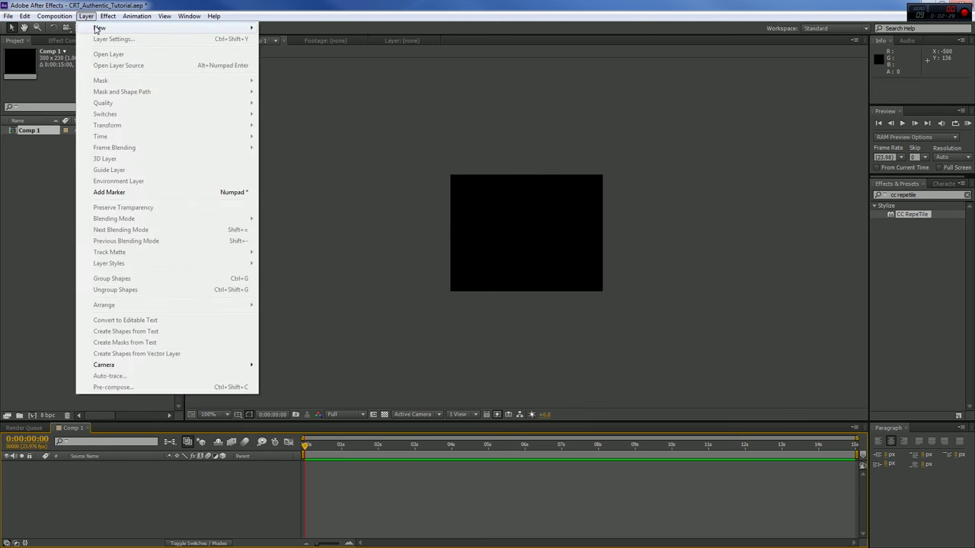
mouse_move(103, 28)
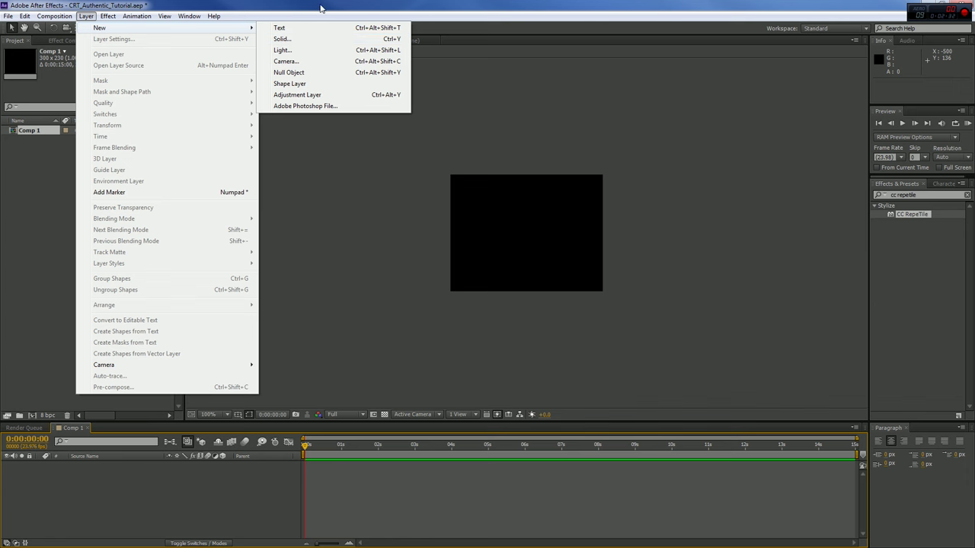
left_click(282, 39)
left_click(318, 390)
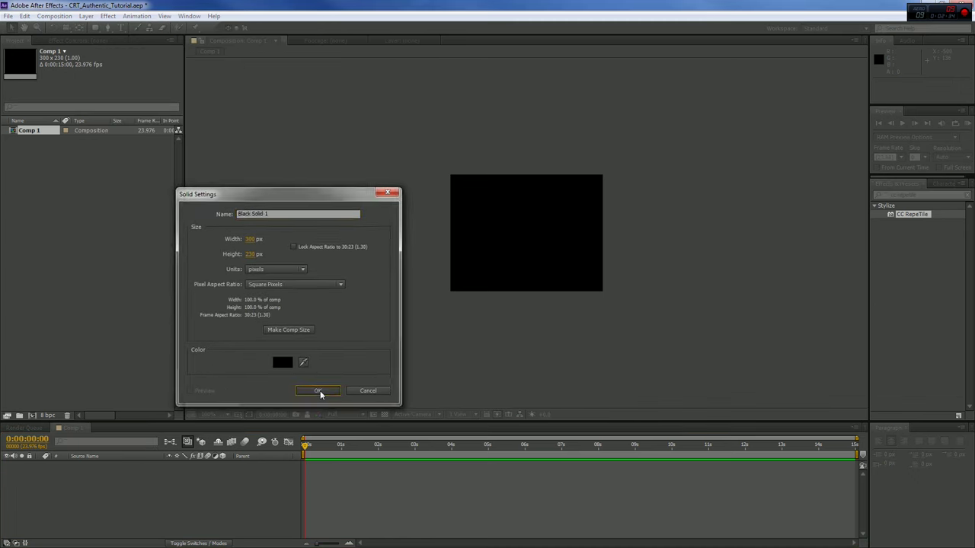
Step: Add a white solid named 'Diode Shapes' above the black solid
left_click(86, 16)
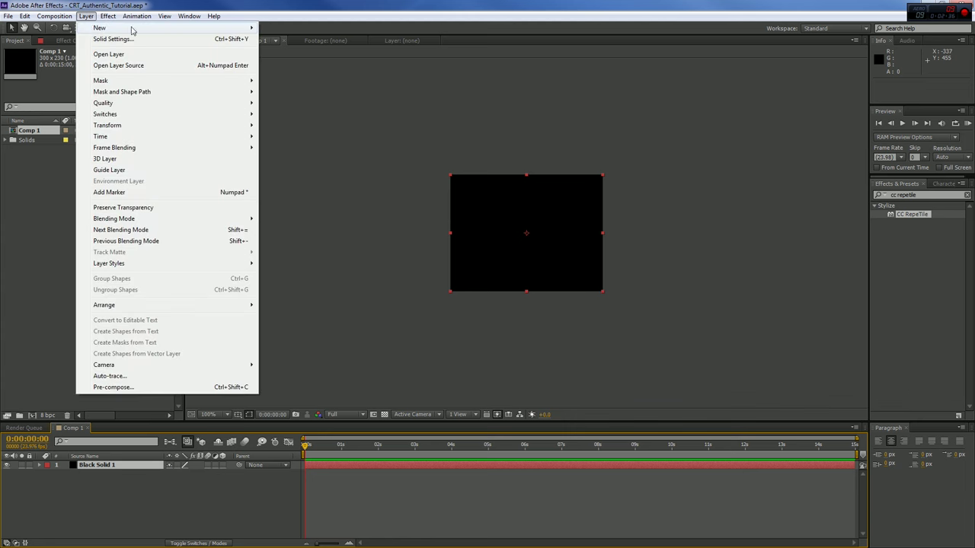
mouse_move(249, 31)
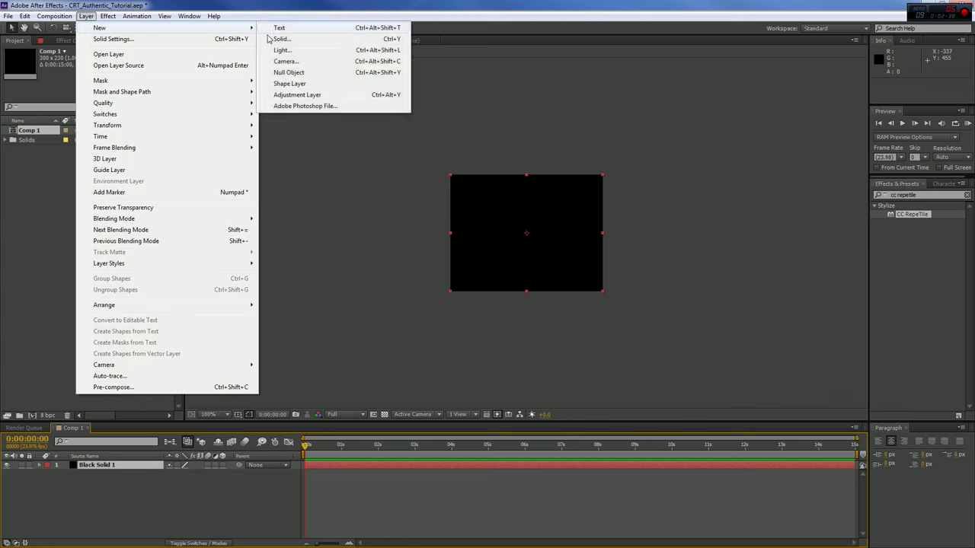
left_click(281, 38)
left_click(283, 363)
left_click_drag(258, 401, 218, 387)
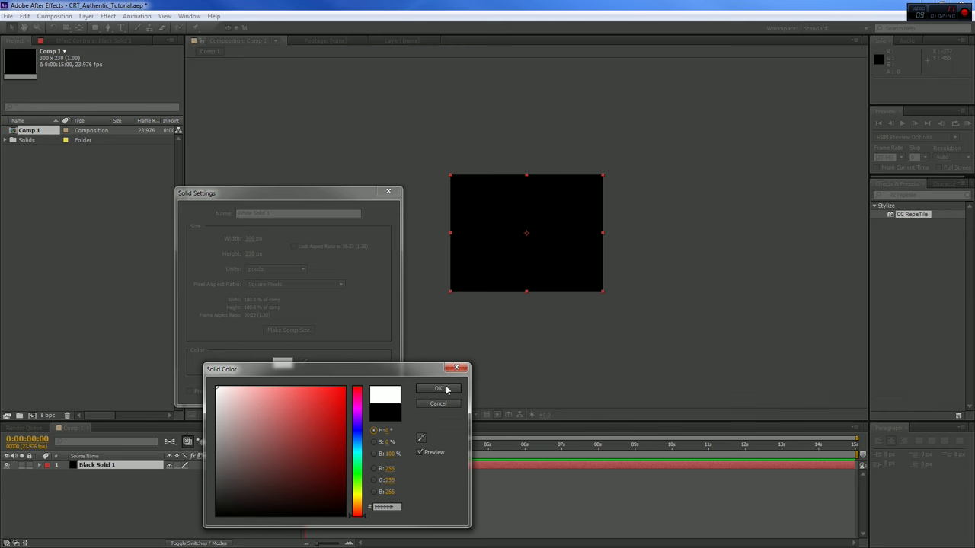
left_click(437, 389)
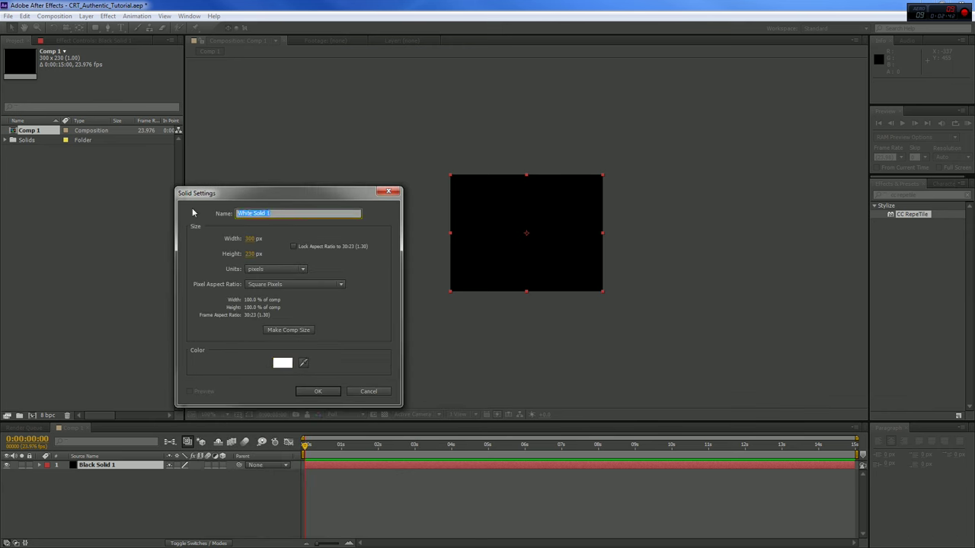
type("Diode Shapes")
key("Return")
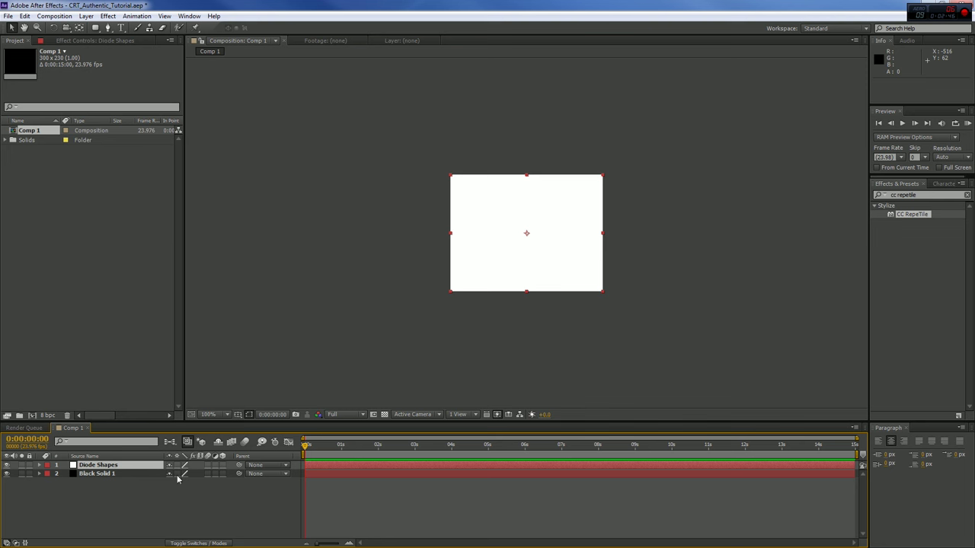
left_click(95, 28)
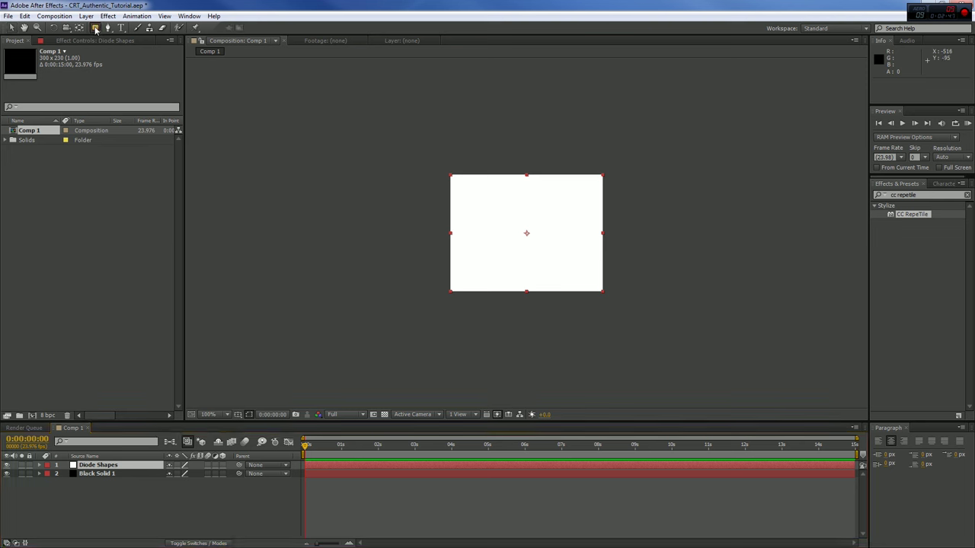
Step: Draw a tall rounded-rectangle pill mask on the Diode Shapes layer
left_click(95, 28)
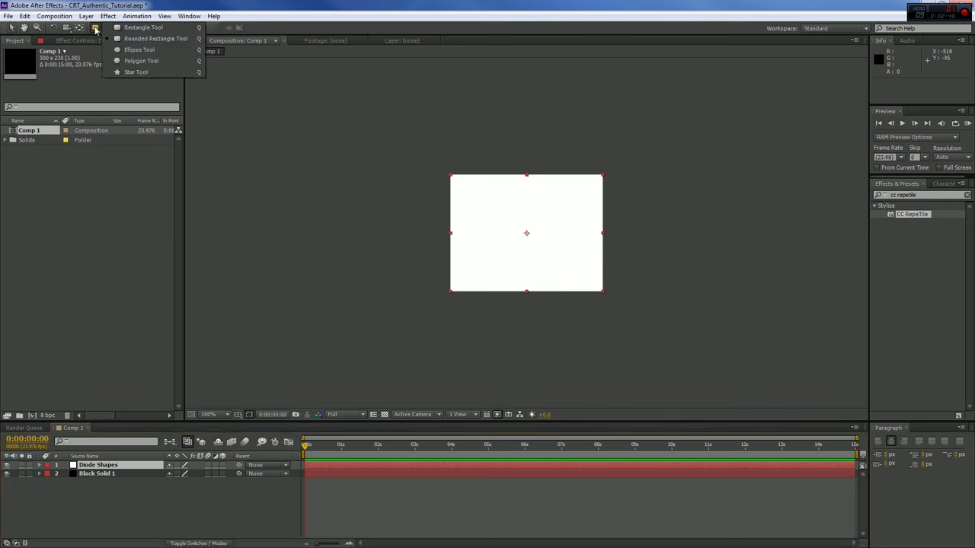
left_click(132, 40)
left_click_drag(503, 179, 536, 285)
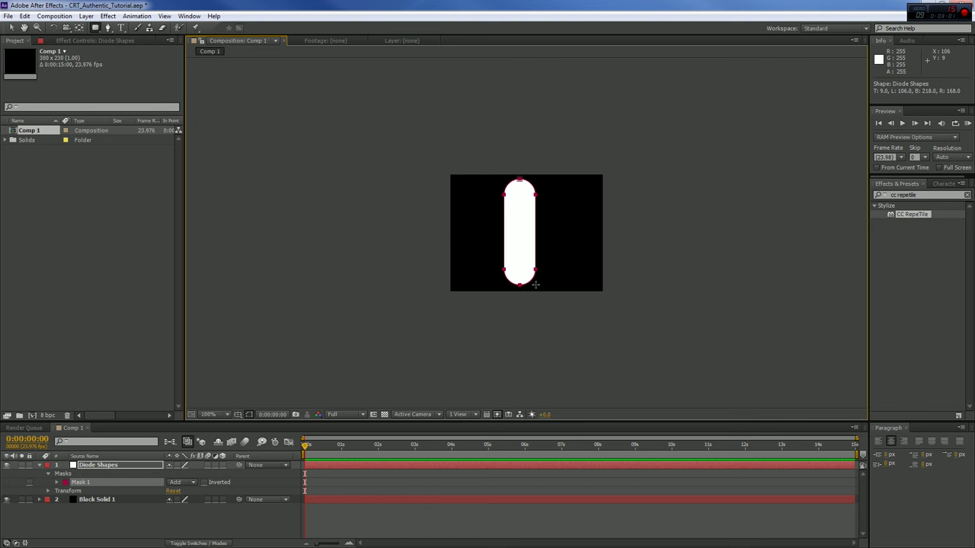
Step: Show the grid, zoom to 200% and shift the pill mask to the centre
left_click(238, 414)
left_click(256, 453)
key("period")
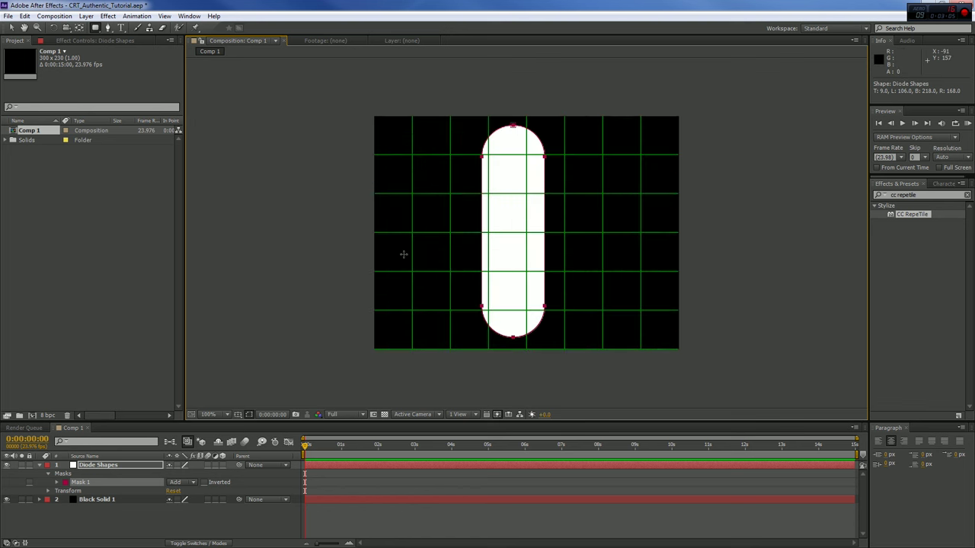
left_click(13, 28)
left_click_drag(516, 130, 526, 129)
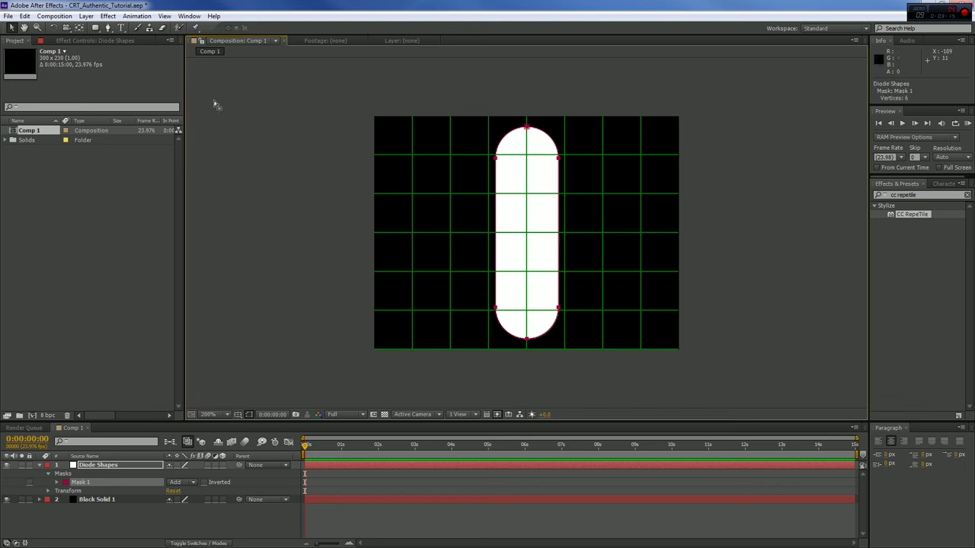
Step: Duplicate Mask 1 as Mask 2 and position it to the right of the centre capsule
left_click(84, 482)
right_click(82, 481)
key("Escape")
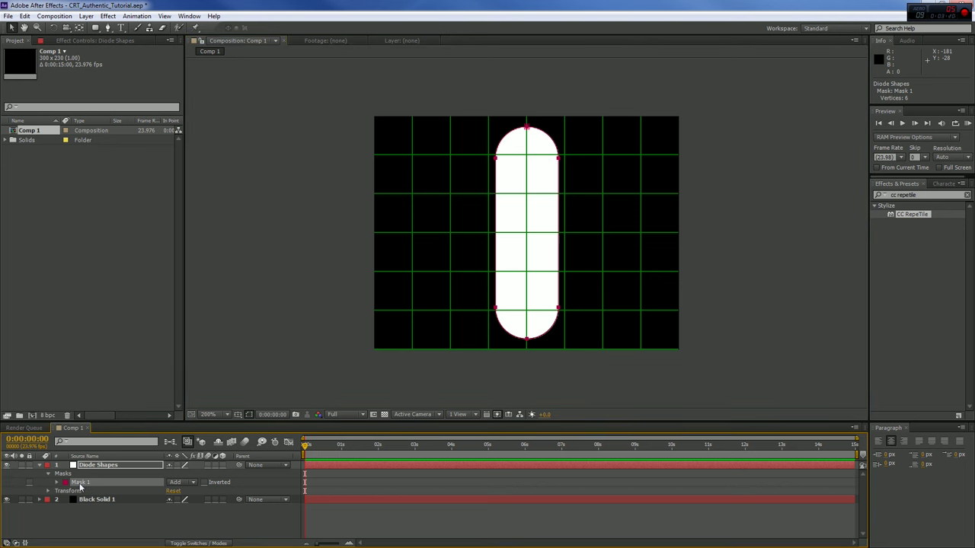
key("ctrl+d")
left_click_drag(527, 129, 636, 131)
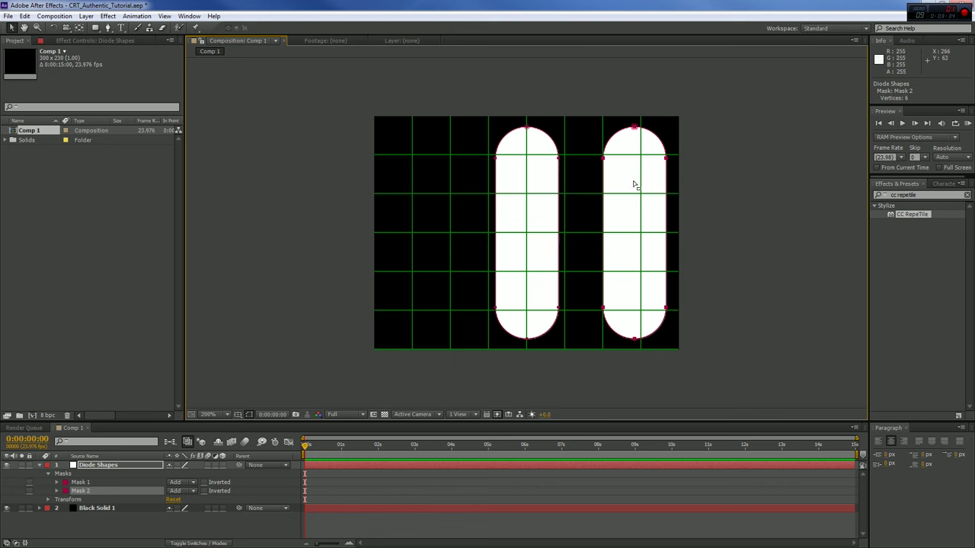
left_click(603, 160)
double_click(604, 159)
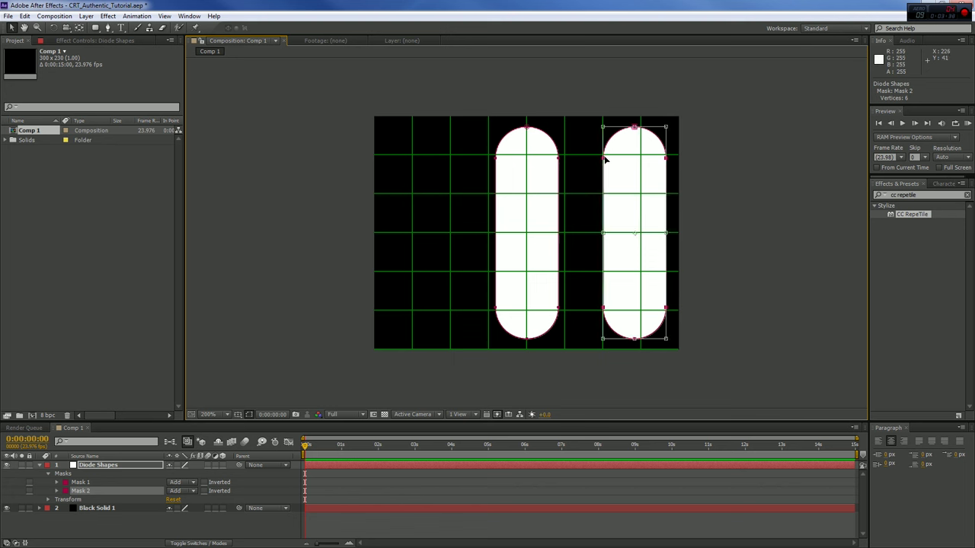
left_click_drag(603, 160, 599, 159)
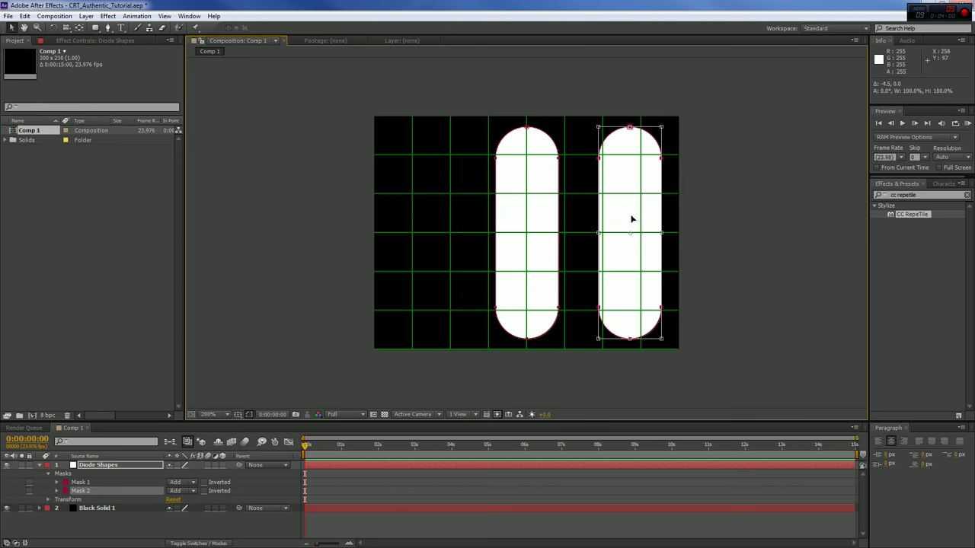
Step: Duplicate Mask 2 as Mask 3 and move it to the frame's left side
left_click(83, 492)
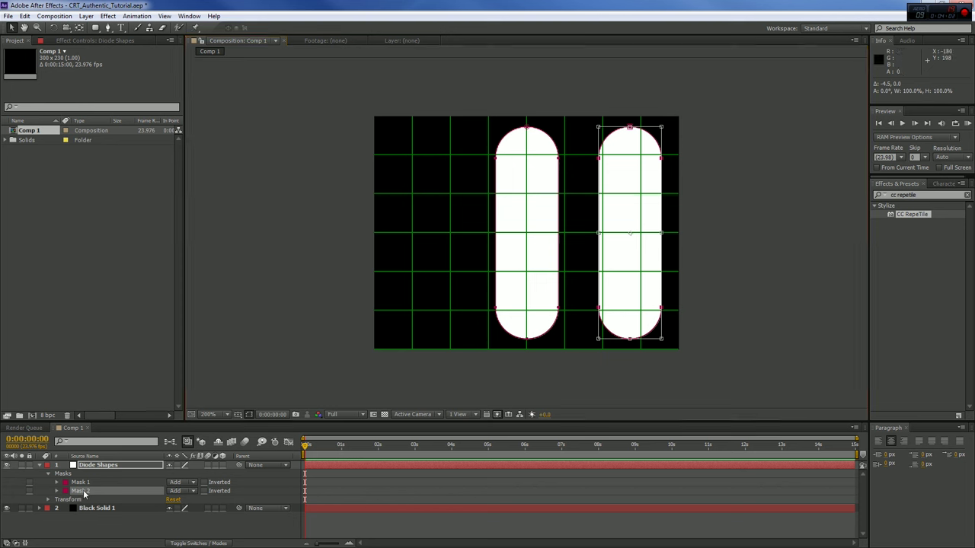
key("ctrl+d")
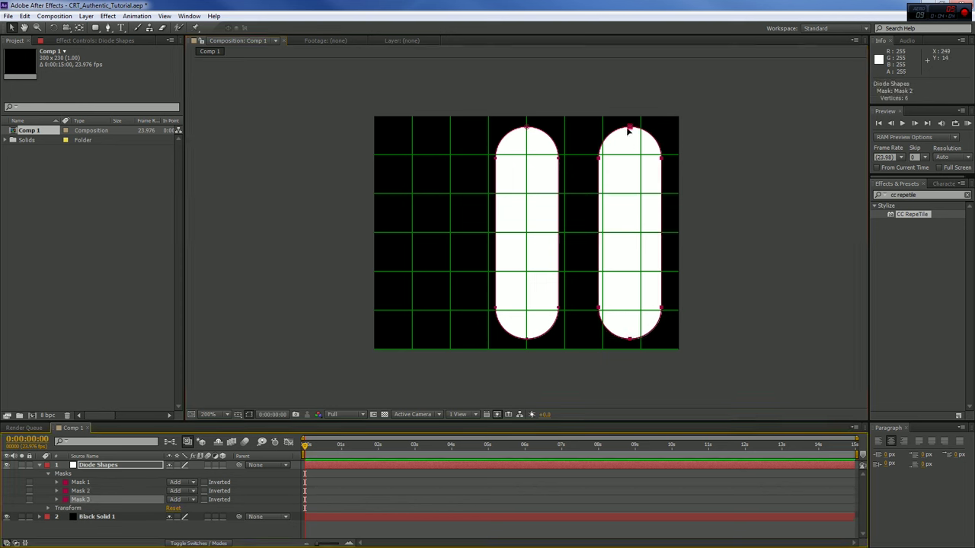
left_click_drag(628, 129, 425, 154)
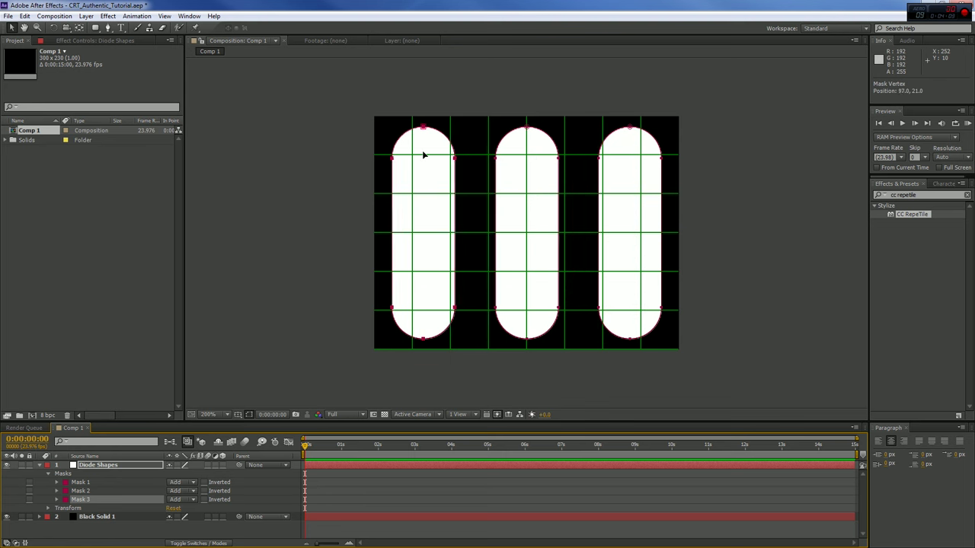
left_click(56, 482)
Step: Set Mask Feather to 10 on Mask 1 and Mask 2
left_click(183, 500)
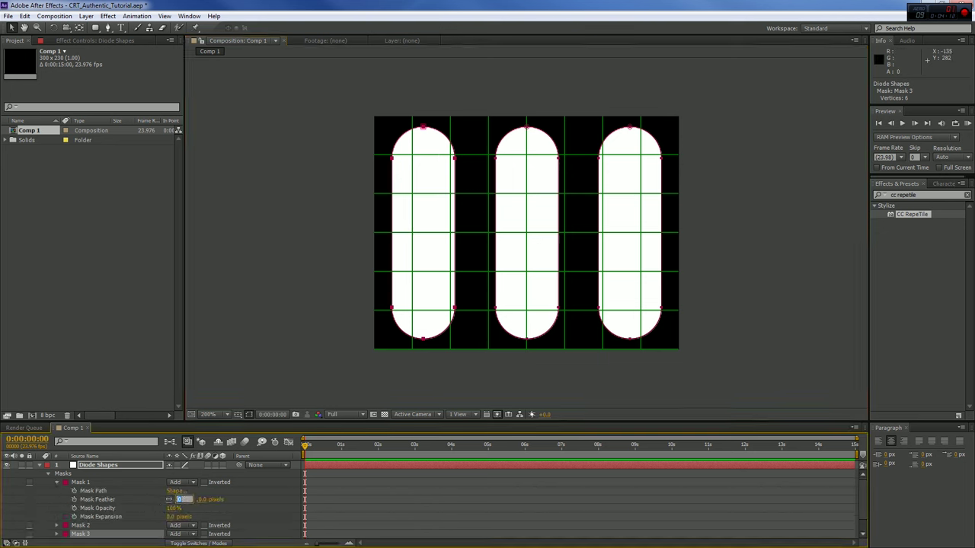
type("10")
key("Return")
left_click(56, 482)
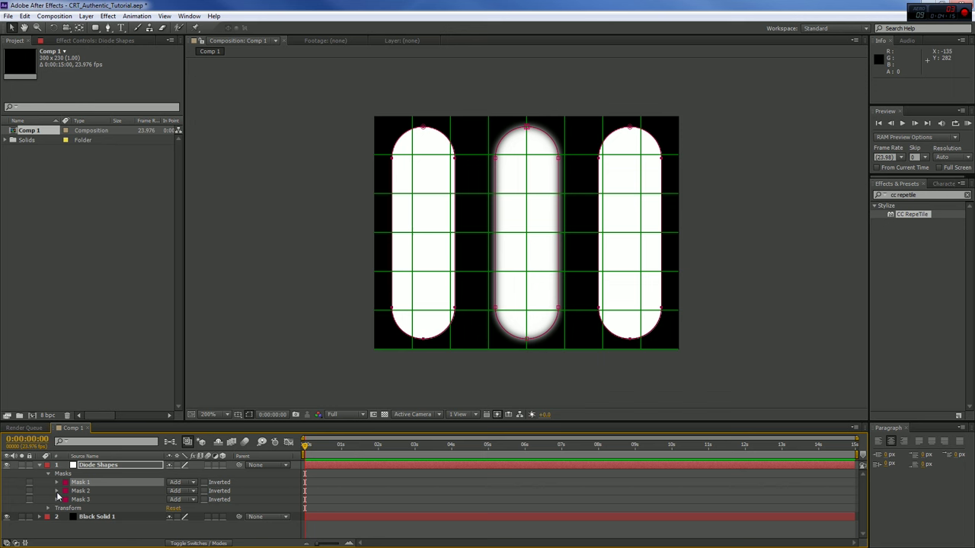
left_click(57, 491)
left_click(180, 508)
type("10")
key("Return")
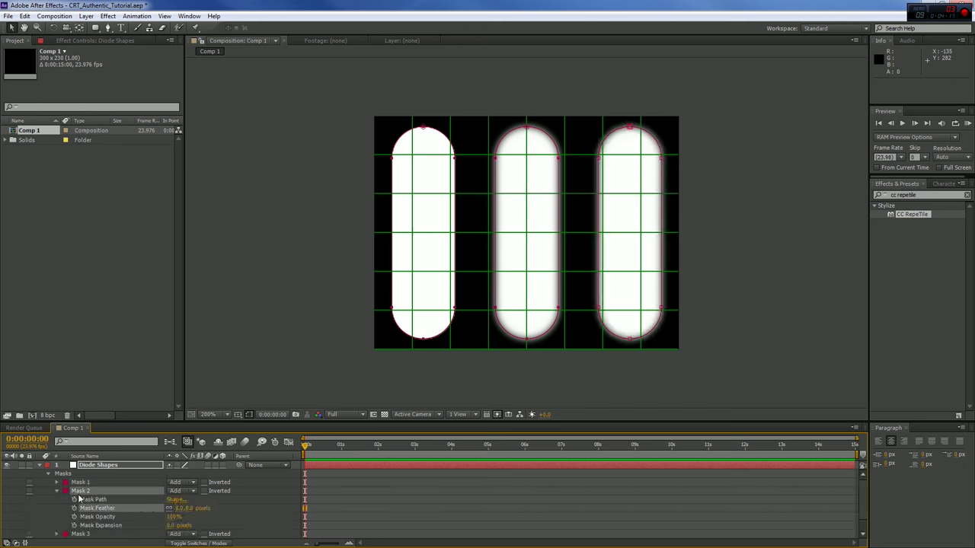
left_click(56, 491)
Step: Set Mask Feather to 10 on Mask 3 and collapse the layer's masks
key("F2")
left_click(56, 500)
left_click(180, 516)
type("10")
key("Return")
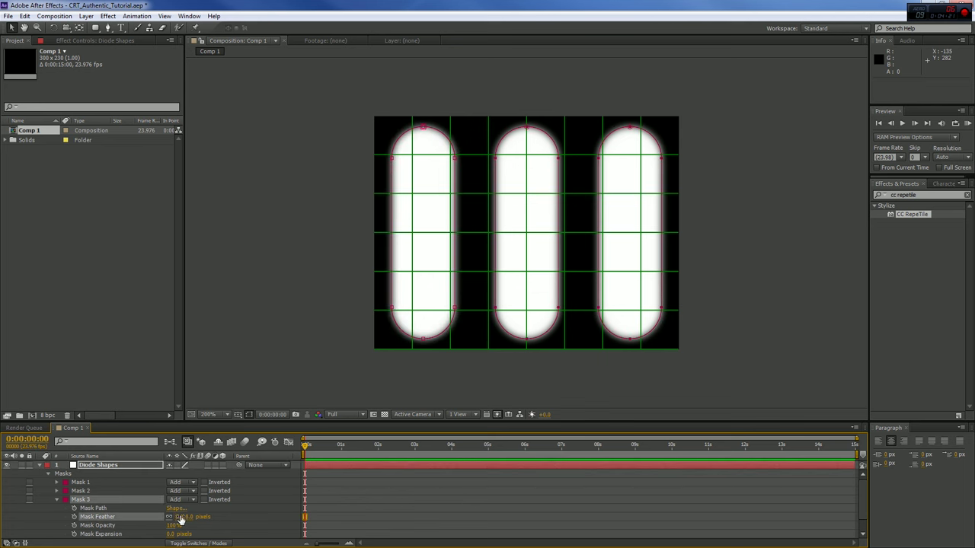
left_click(41, 466)
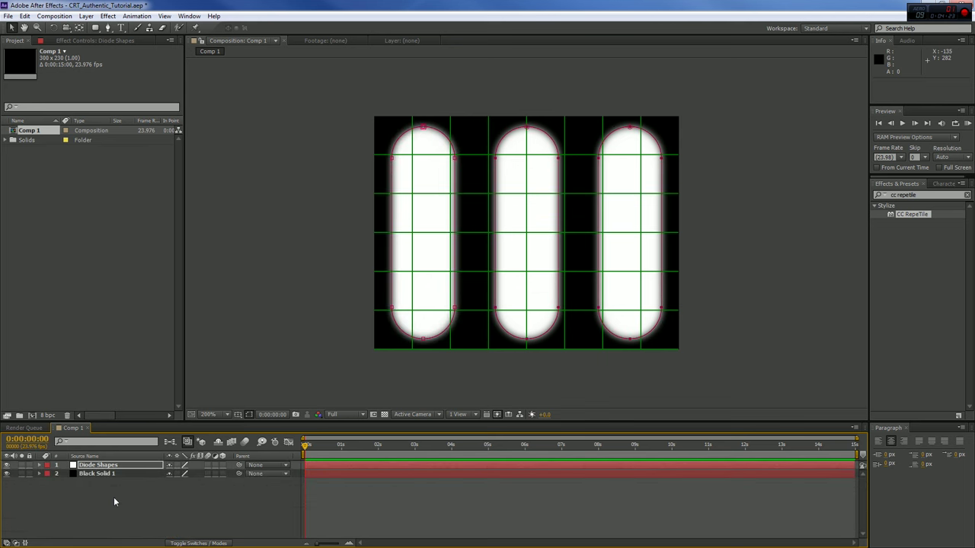
Step: Pre-compose both layers into 'Diode Unit' and turn off the proportional grid
left_click_drag(114, 496, 97, 468)
right_click(97, 466)
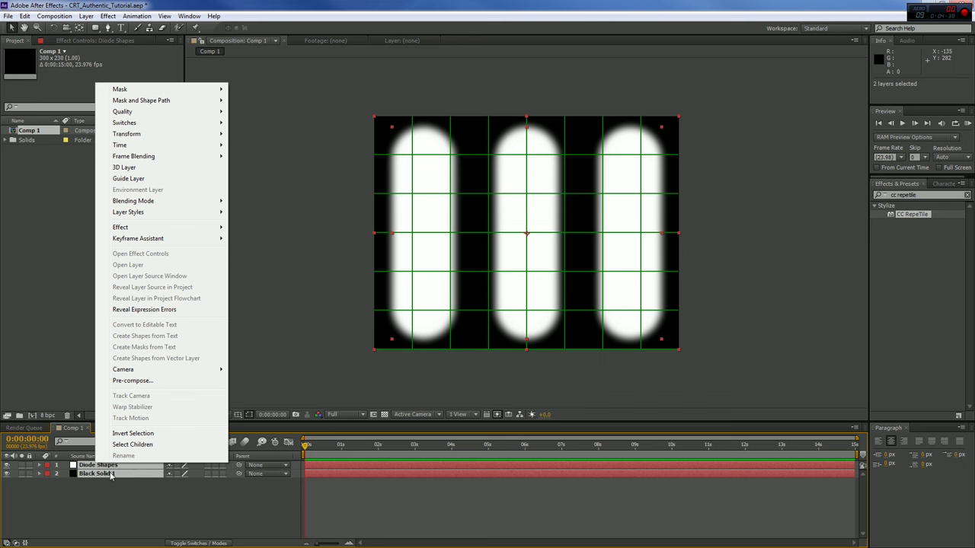
left_click(155, 381)
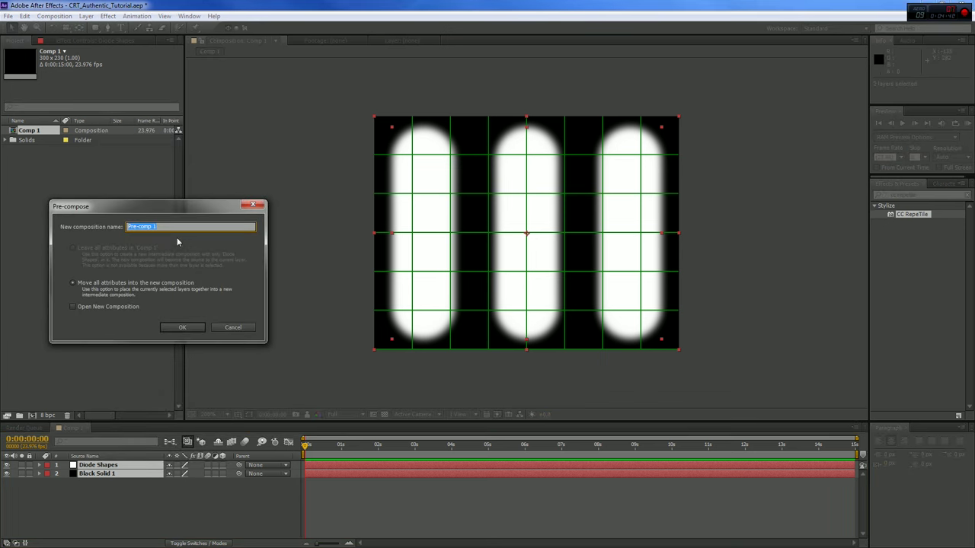
type("Diode Shape")
key("BackSpace")
key("BackSpace")
type("Unit")
key("Return")
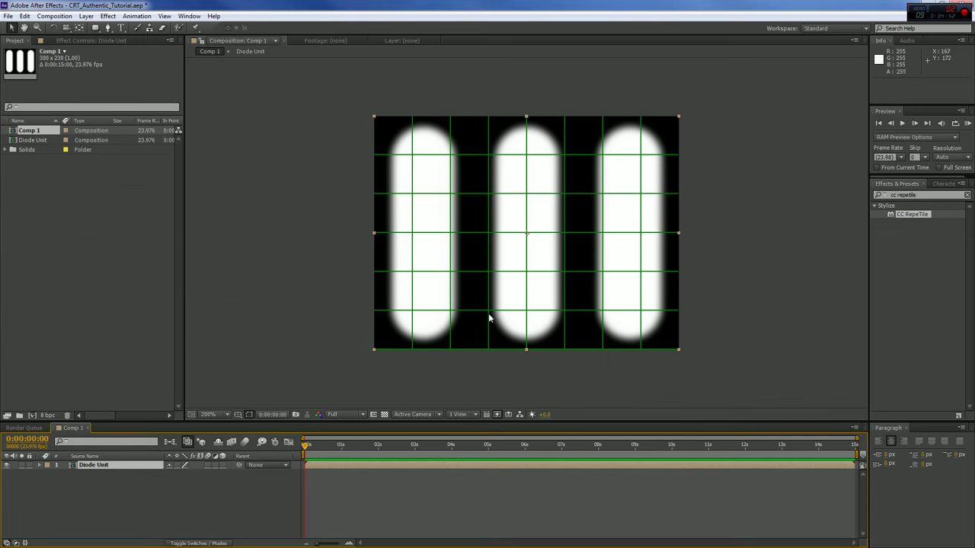
left_click(238, 414)
left_click(272, 437)
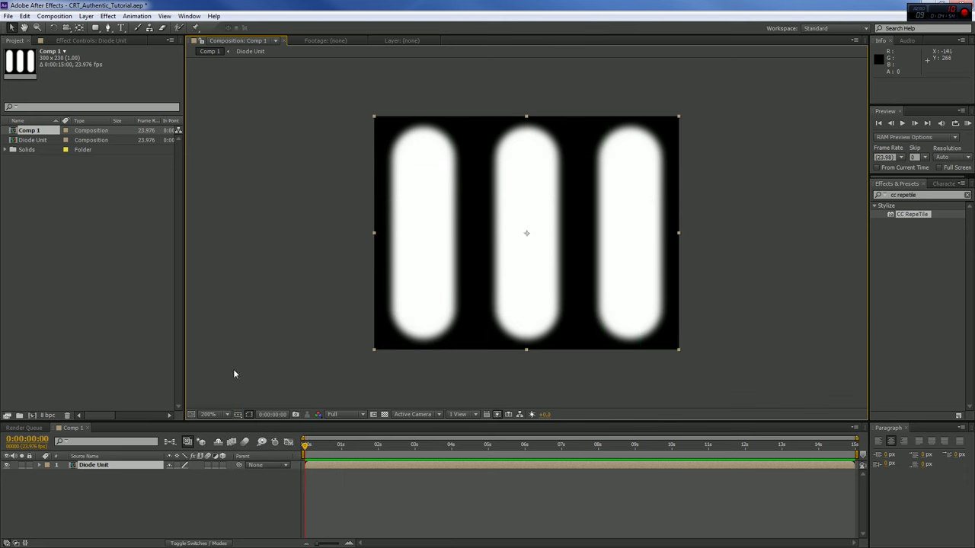
Step: Open the Diode Unit composition, then switch back to Comp 1
double_click(104, 464)
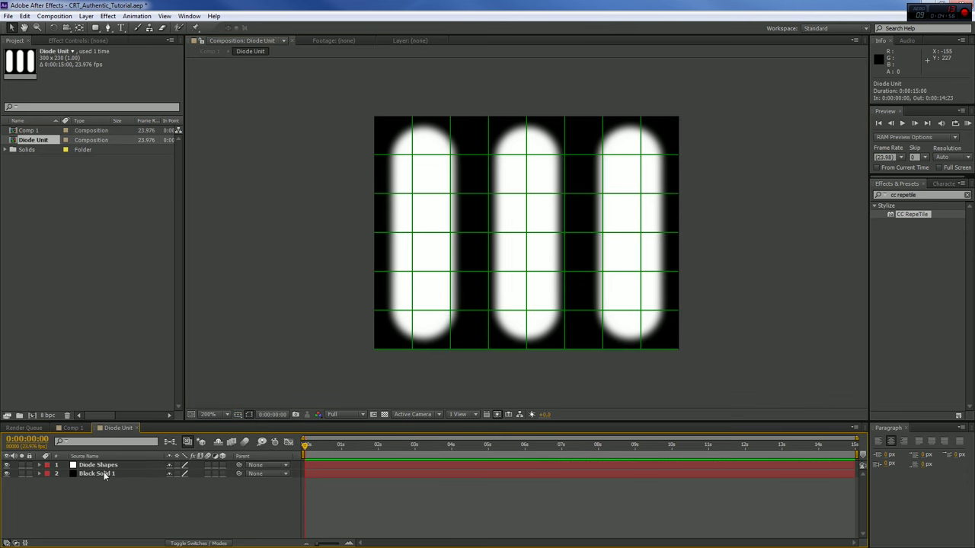
left_click(74, 428)
left_click(111, 429)
left_click(73, 428)
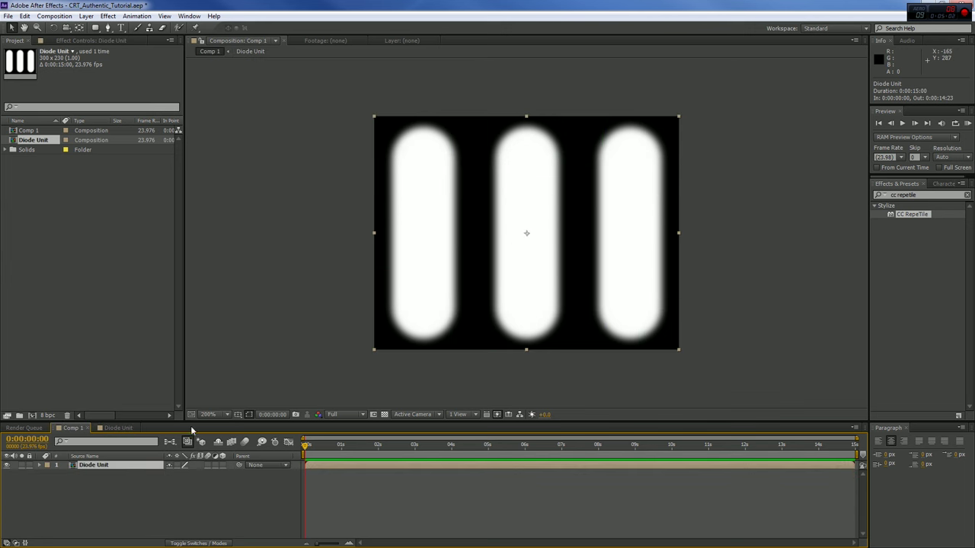
Step: Change Comp 1's size to 552 × 500 in Composition Settings
left_click(54, 16)
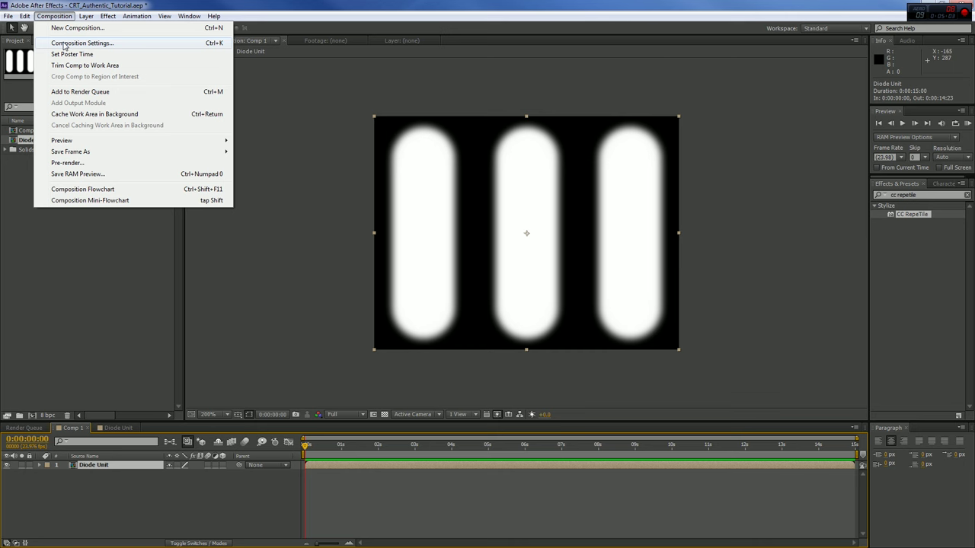
left_click(73, 42)
left_click(231, 237)
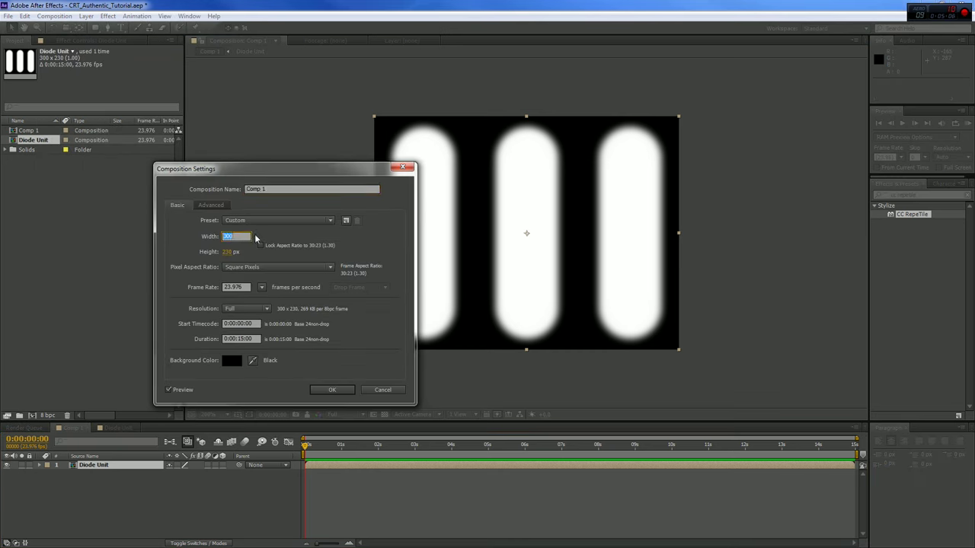
type("552")
key("Tab")
type("552")
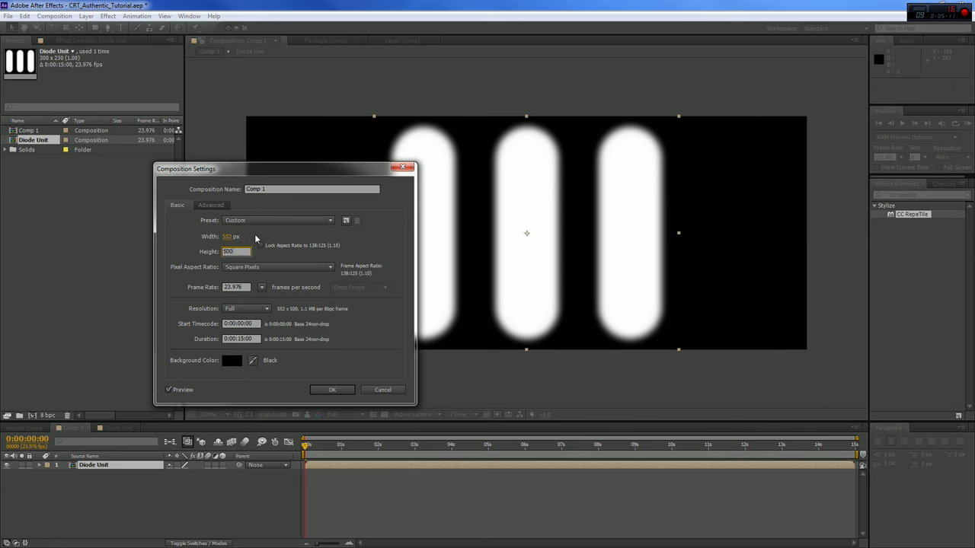
key("Return")
left_click(214, 415)
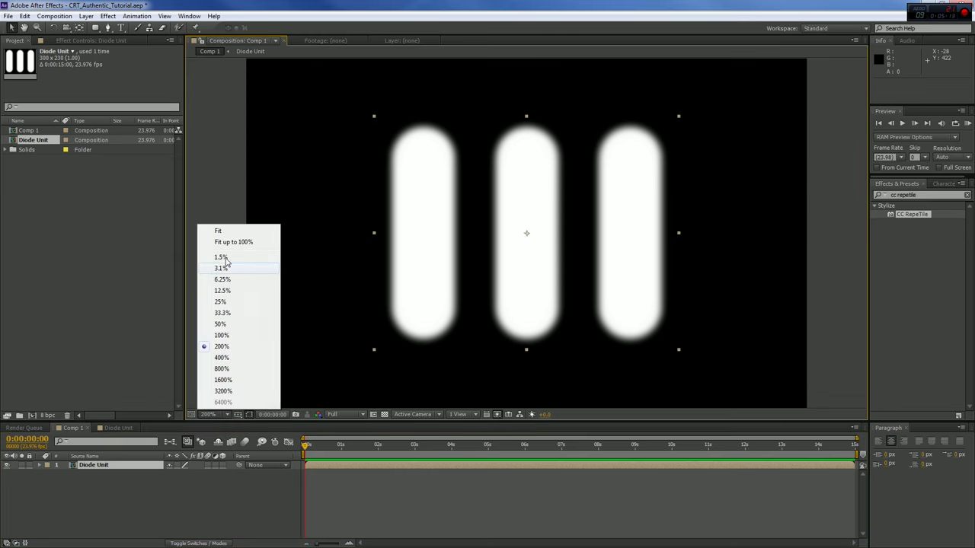
Step: Fit Comp 1 in the viewer with the transparency grid on, and scale Diode Unit to 31%
left_click(231, 242)
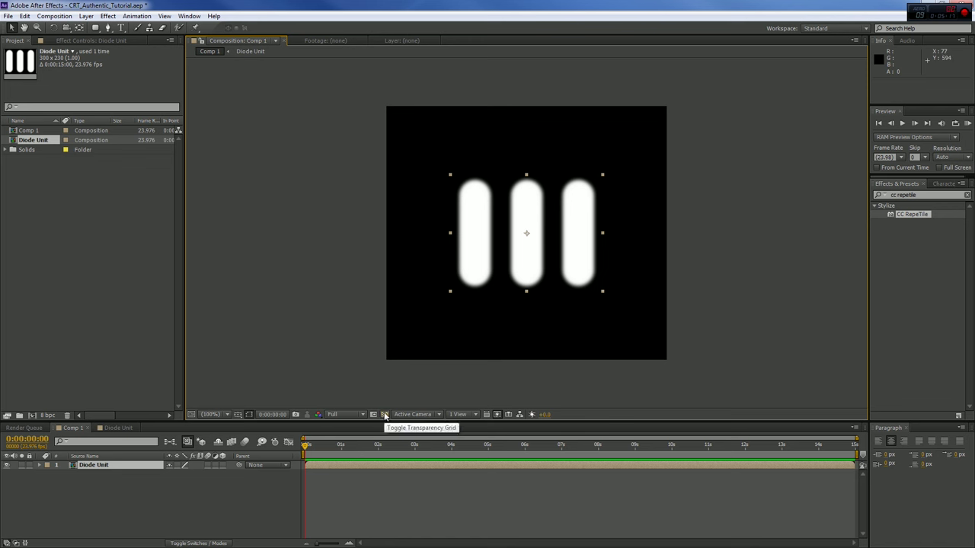
left_click(385, 415)
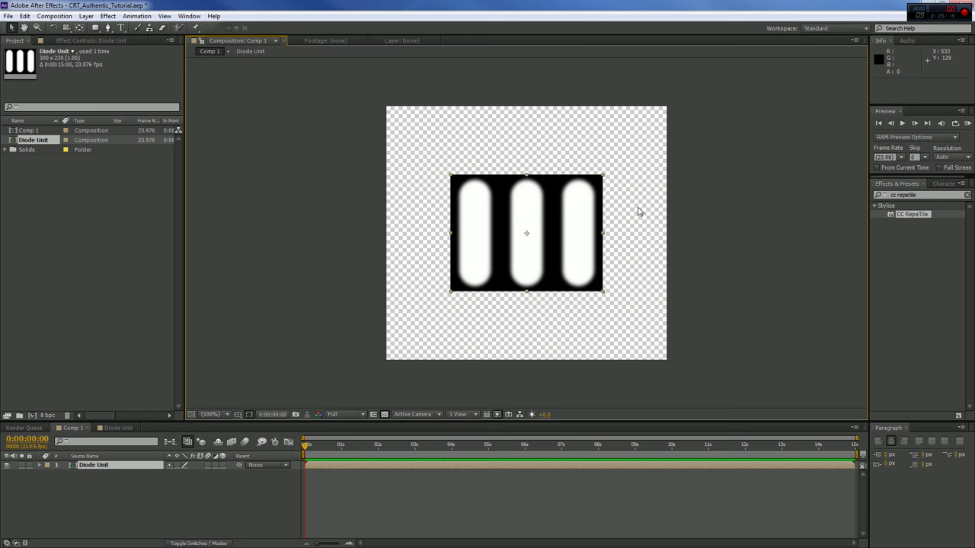
left_click(41, 465)
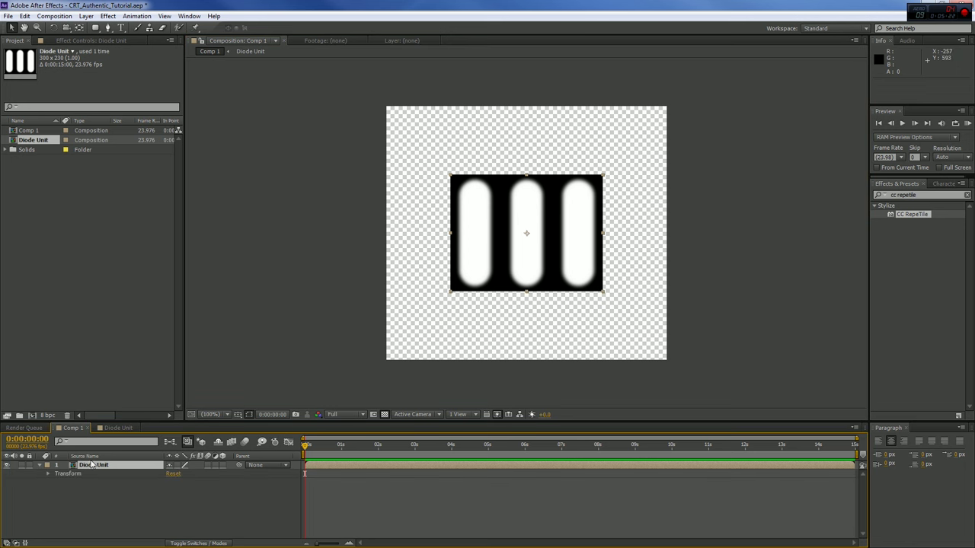
left_click(47, 473)
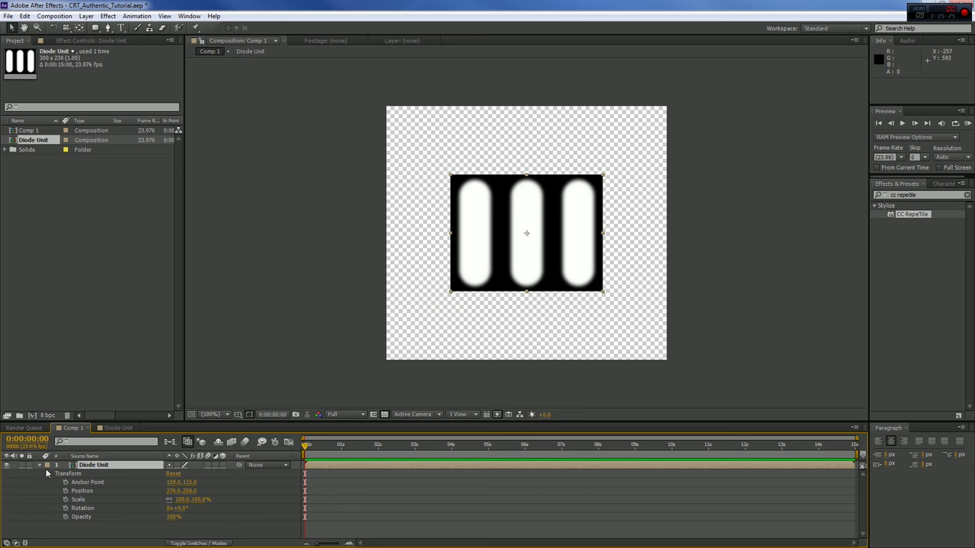
left_click(182, 501)
type("32")
key("Return")
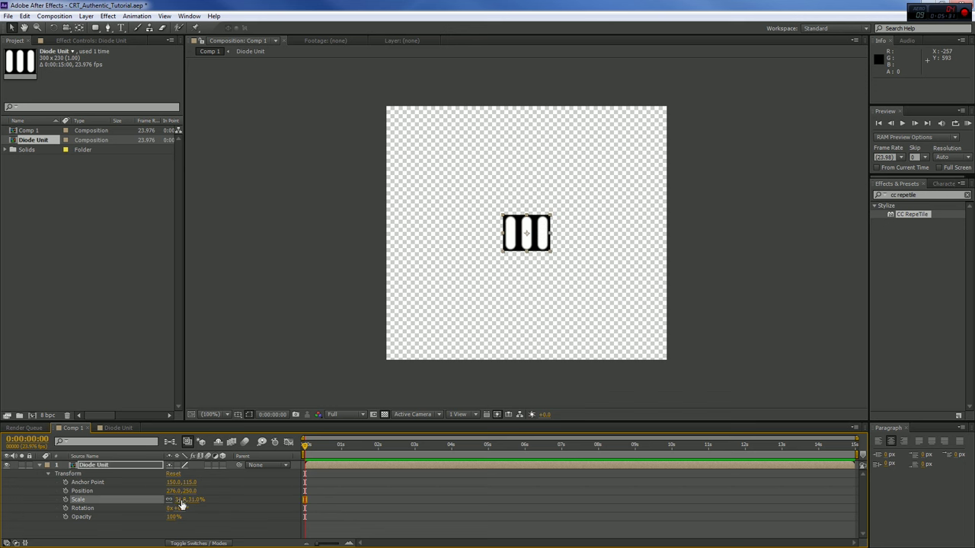
left_click(925, 194)
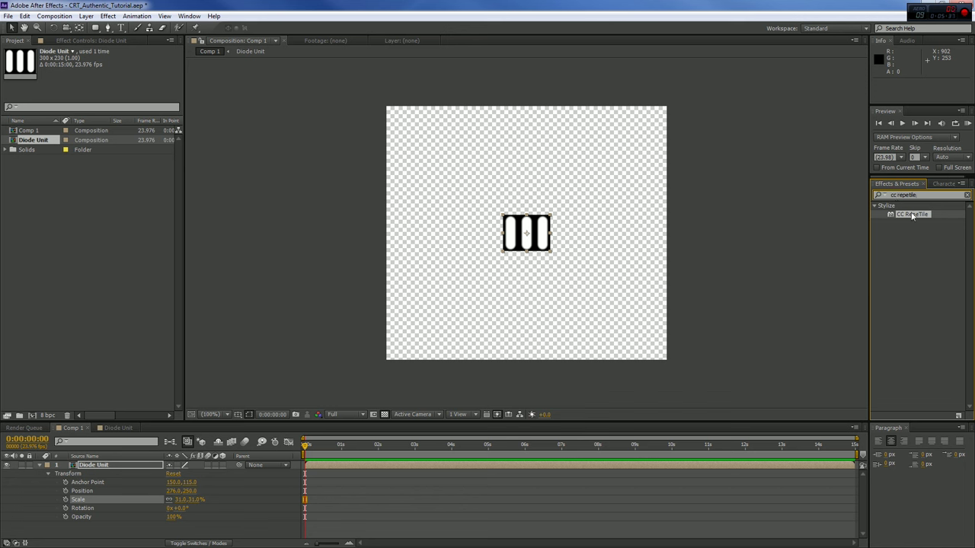
Step: Apply CC RepeTile to the Diode Unit layer, keeping Tiling on Repeat
left_click_drag(912, 213, 130, 466)
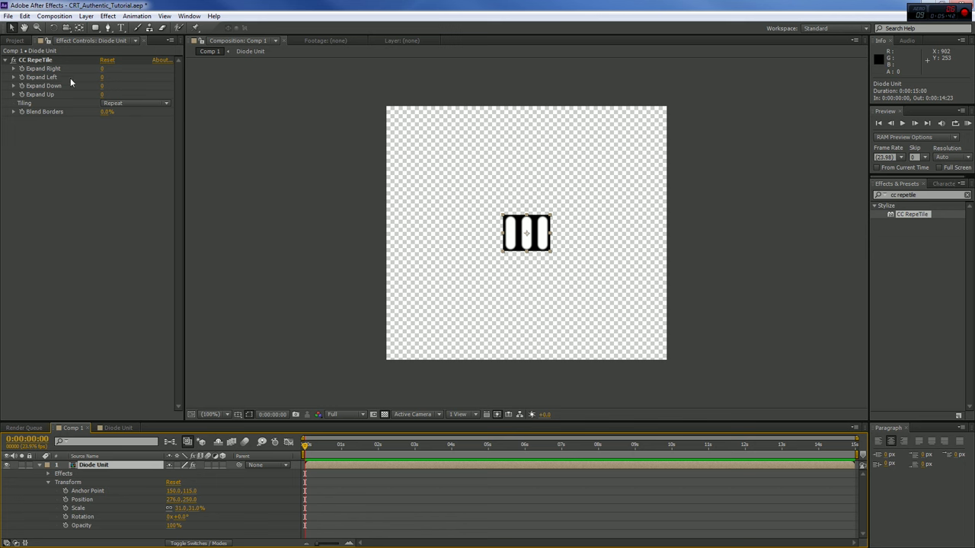
left_click(35, 60)
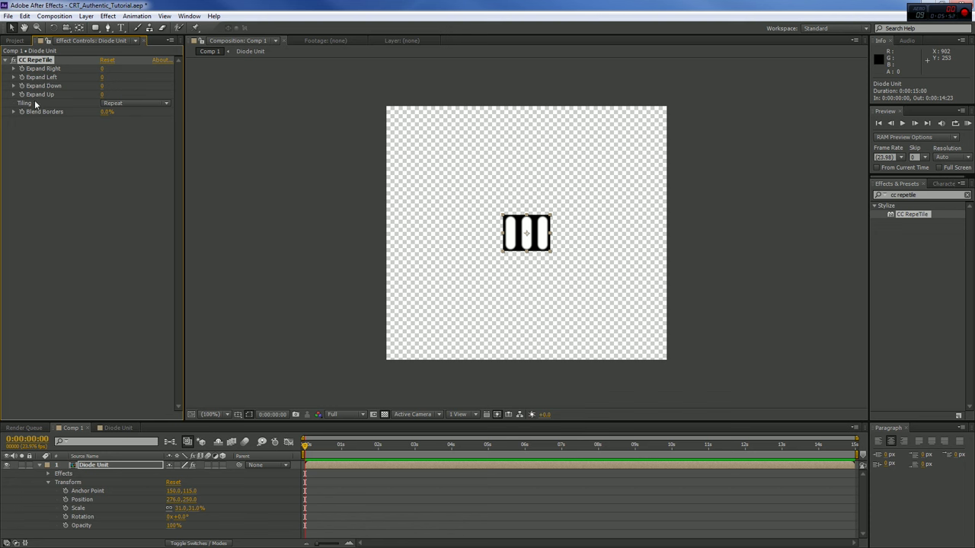
left_click(126, 104)
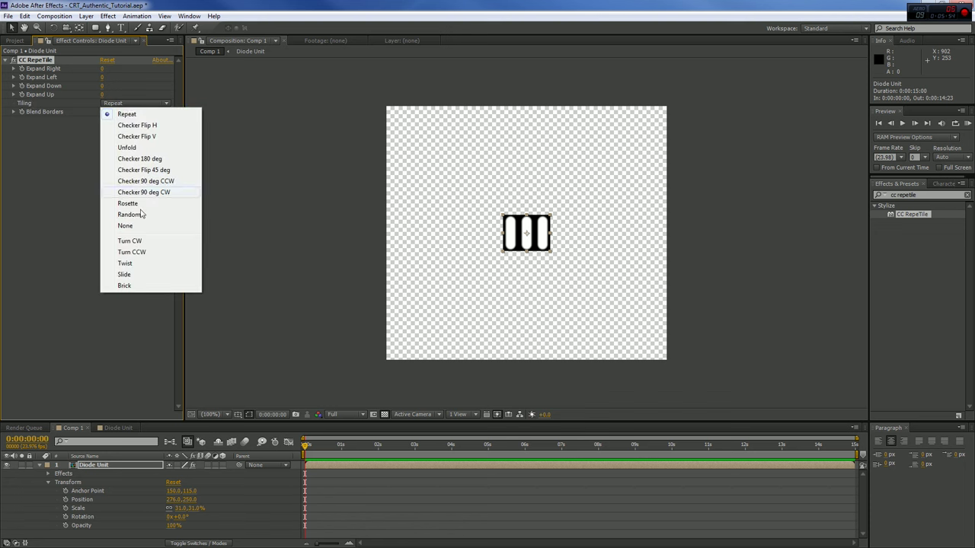
left_click(126, 103)
left_click(64, 133)
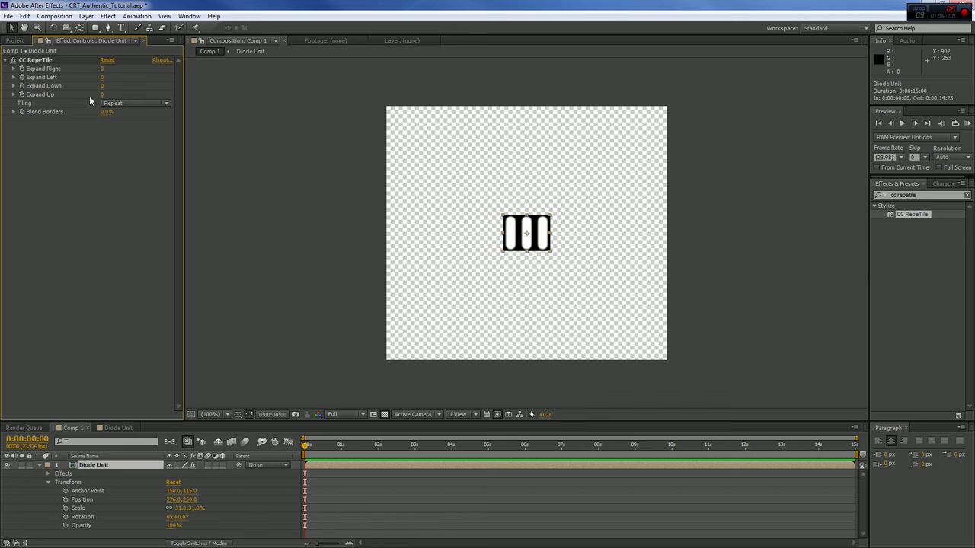
Step: Set CC RepeTile's Expand Down and Expand Up both to 800
left_click_drag(102, 86, 482, 95)
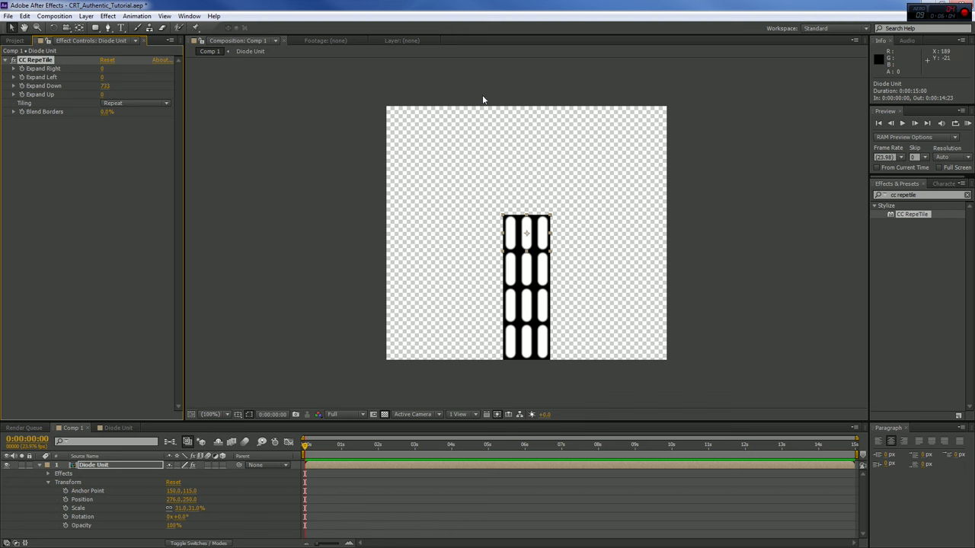
left_click_drag(102, 95, 467, 102)
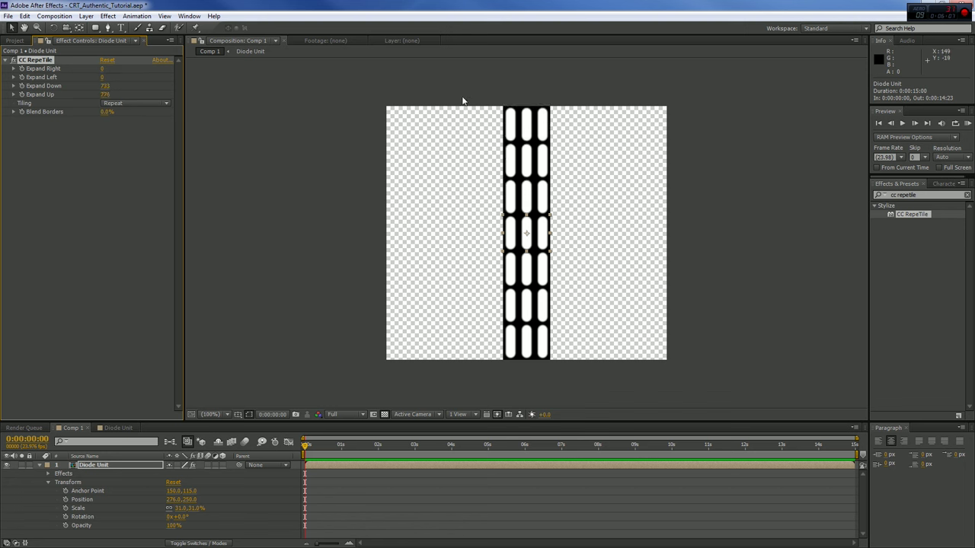
left_click(108, 86)
type("8")
key("Tab")
type("800")
key("Return")
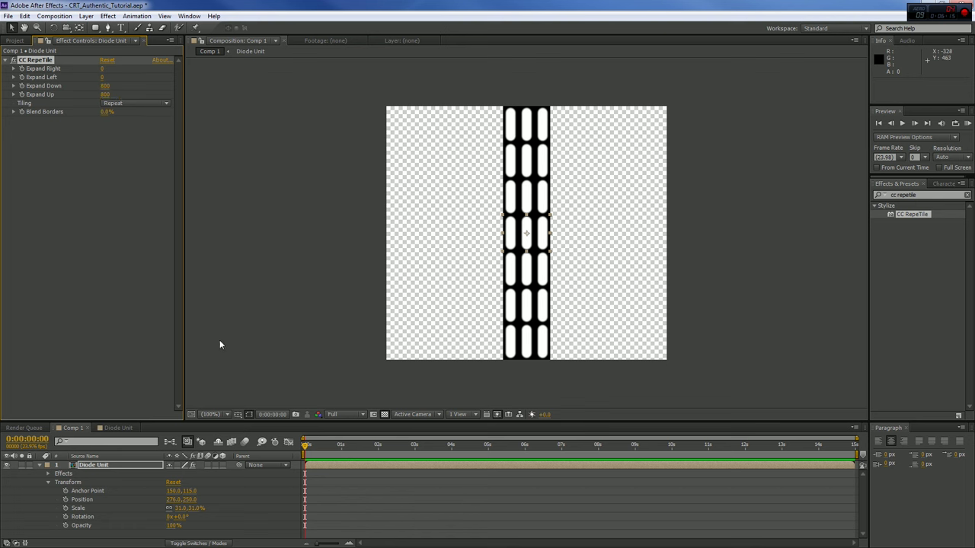
Step: Duplicate the Diode Unit layer and rename the copy 'Diode Unit Shifted'
left_click(45, 466)
left_click(92, 466)
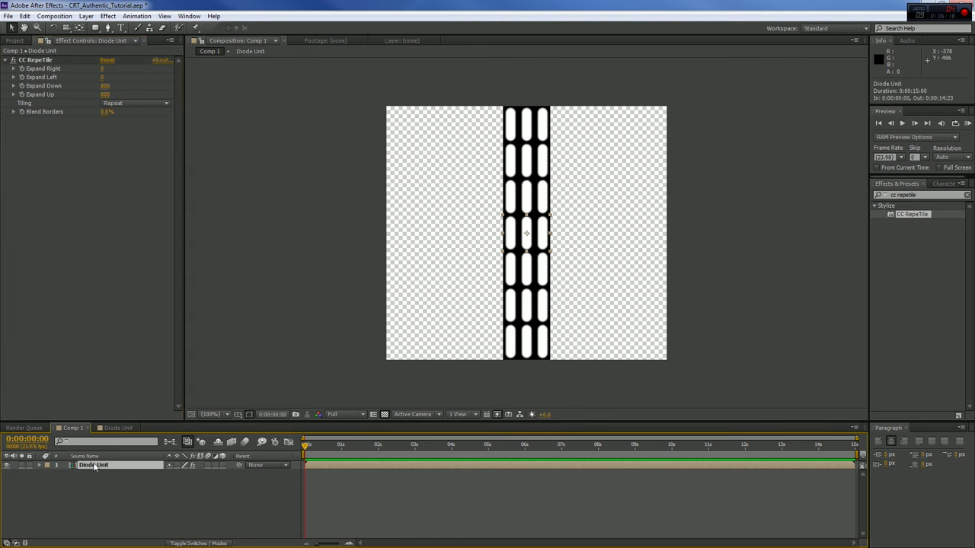
right_click(93, 465)
left_click(84, 468)
key("ctrl+d")
right_click(92, 468)
left_click(108, 462)
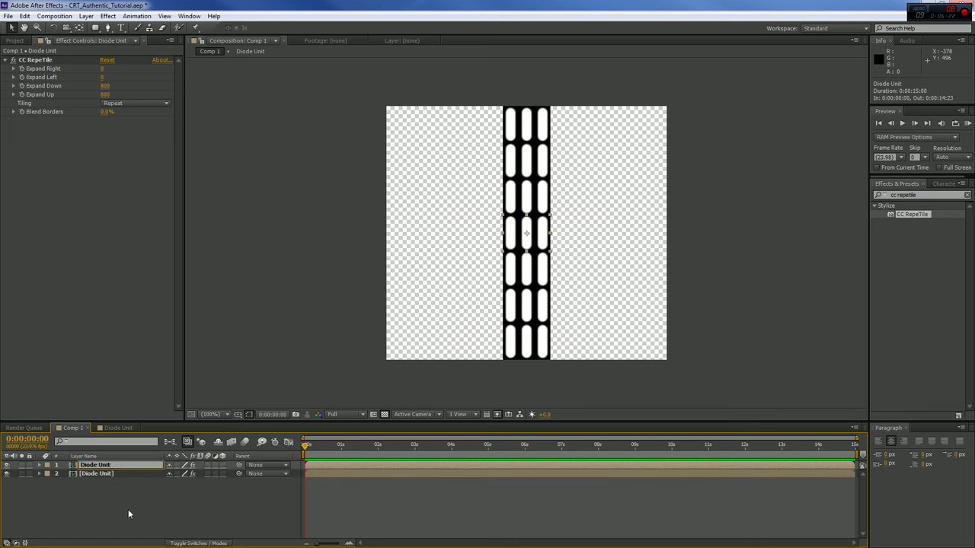
type("Shifted")
key("Return")
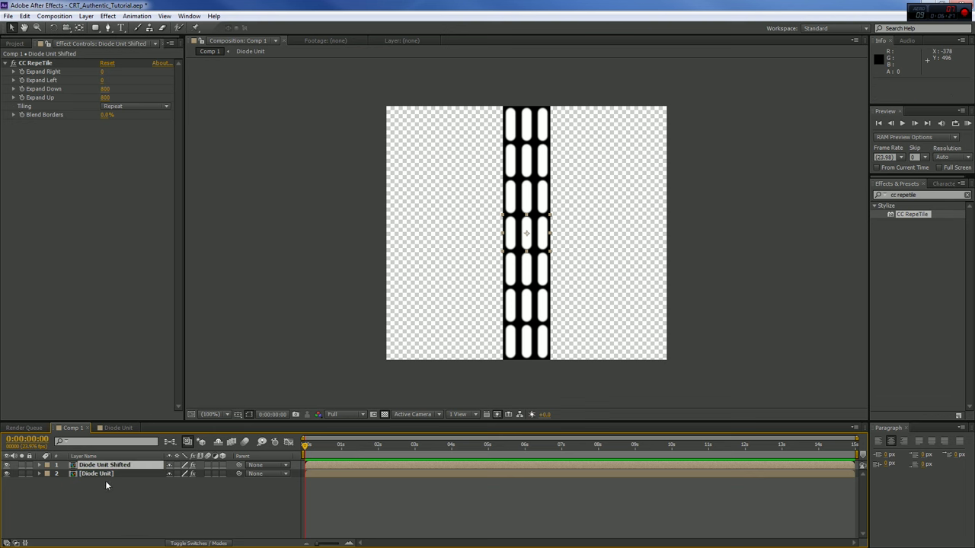
Step: Duplicate both Diode Unit and Diode Unit Shifted to get six column layers
left_click(98, 474)
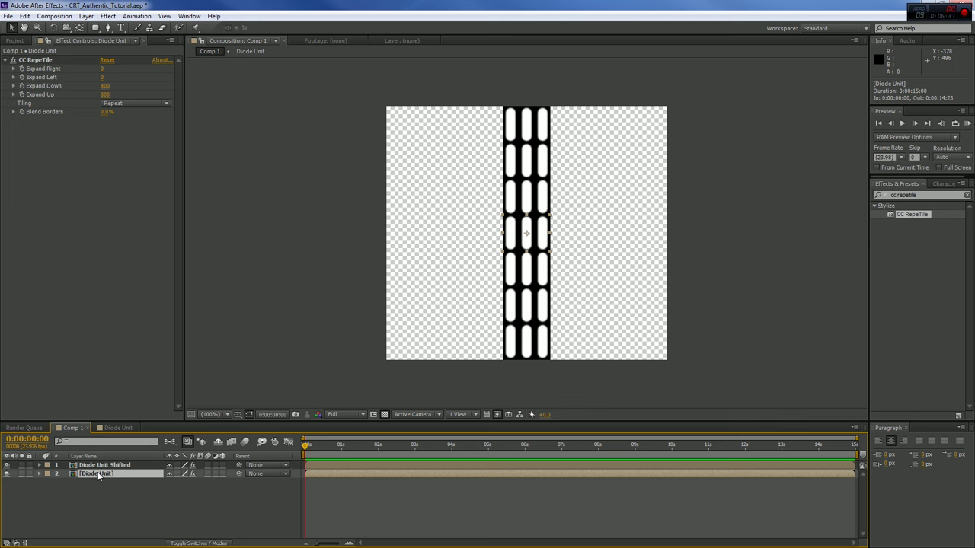
key("ctrl+d")
key("ctrl+d")
left_click(101, 466)
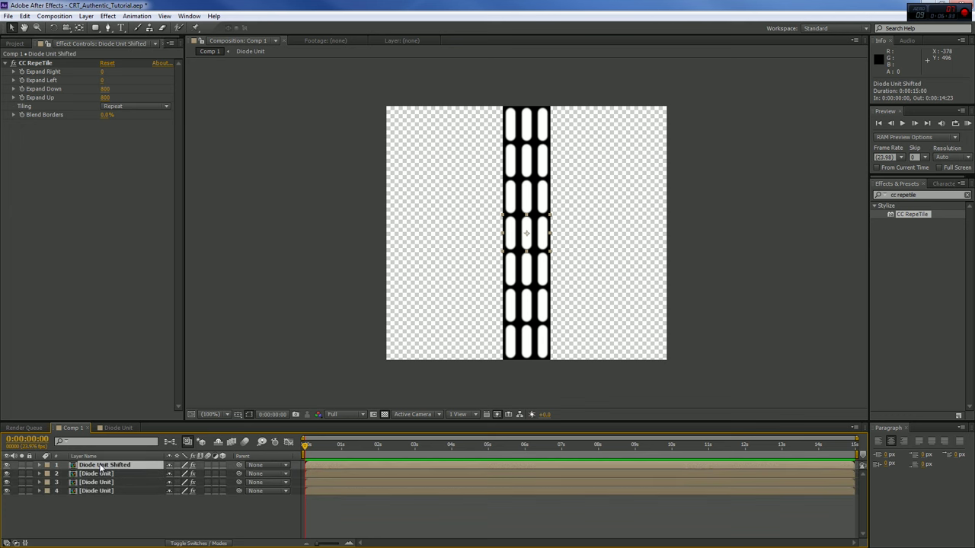
key("ctrl+d")
key("ctrl+d")
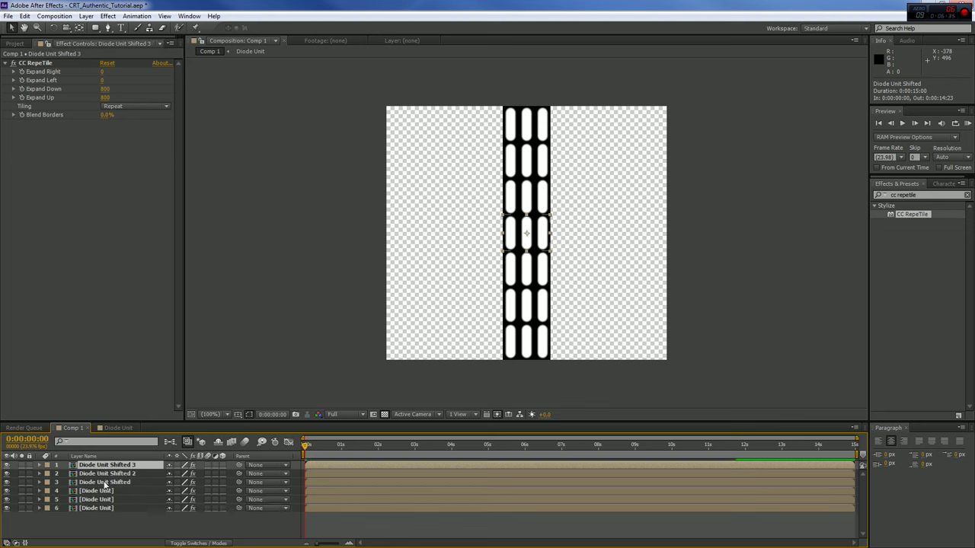
left_click(106, 483)
left_click(107, 499)
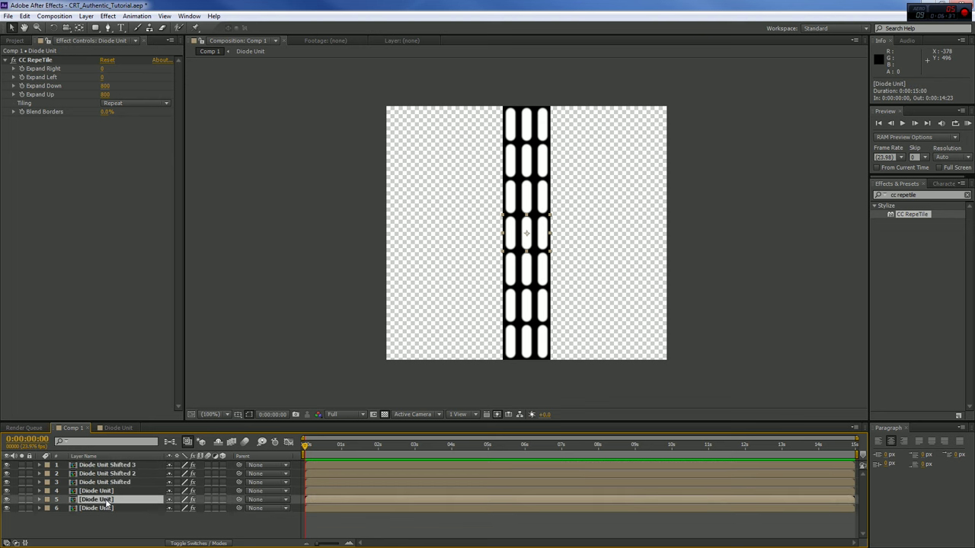
left_click(109, 485)
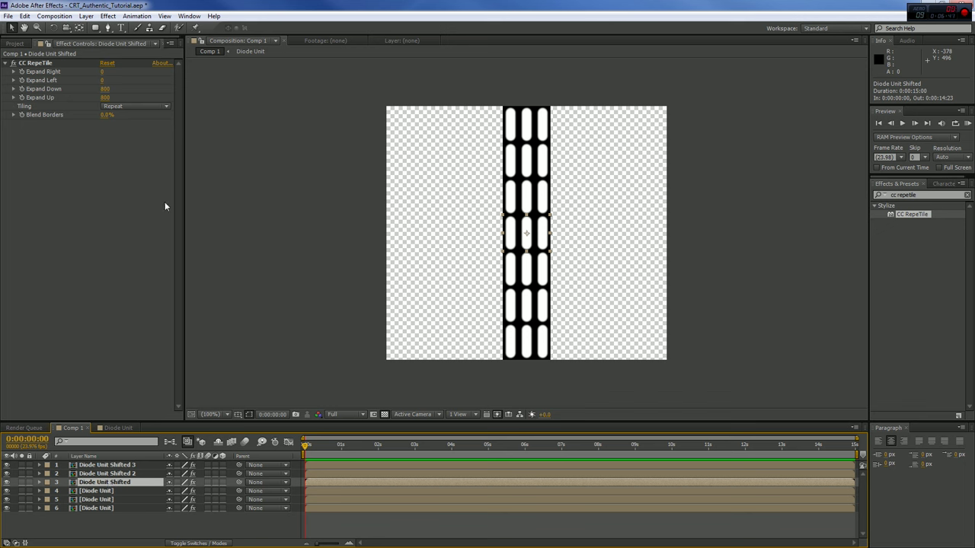
left_click(39, 482)
left_click(48, 500)
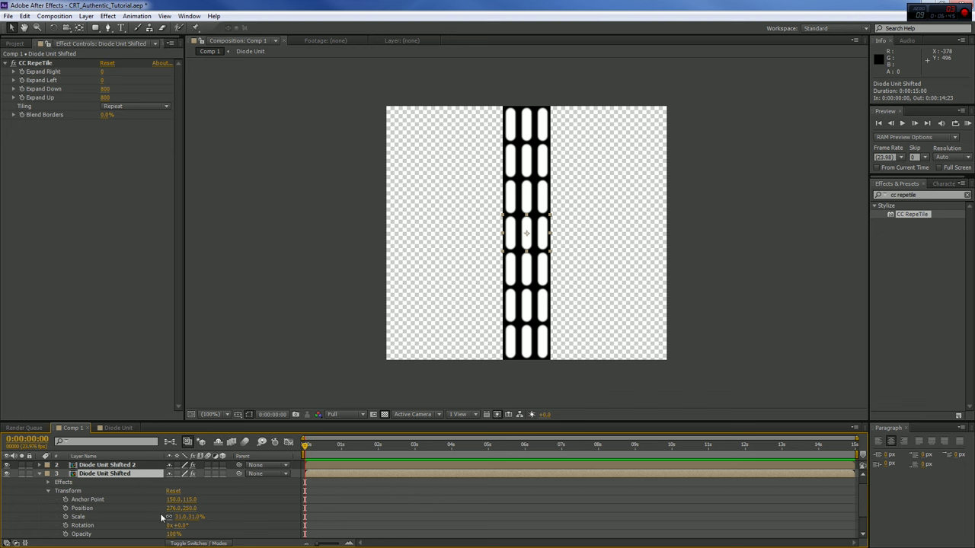
Step: Slide the Diode Unit Shifted column left to Position X 183
left_click_drag(172, 509, 120, 503)
key("period")
key("period")
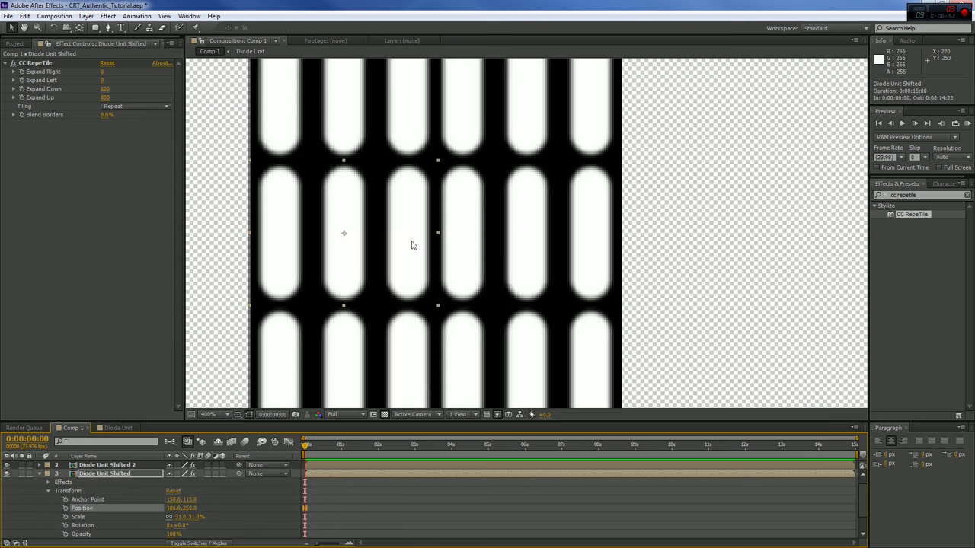
left_click_drag(173, 510, 171, 509)
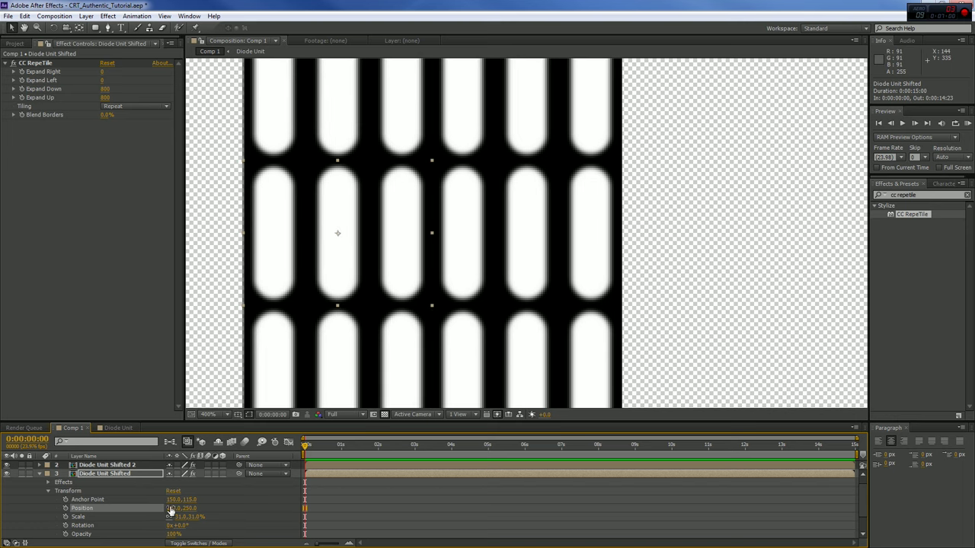
scroll(172, 512, "down", 1)
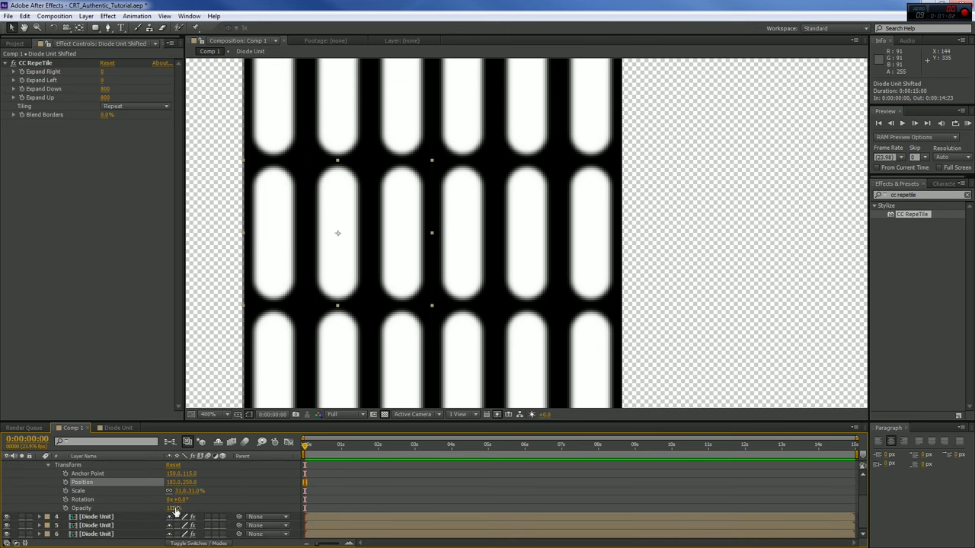
left_click(47, 465)
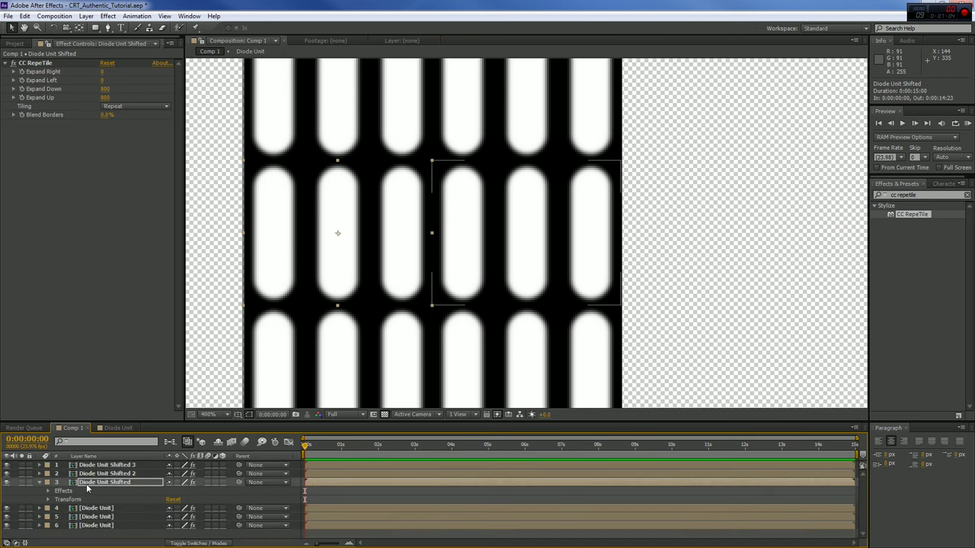
left_click(39, 483)
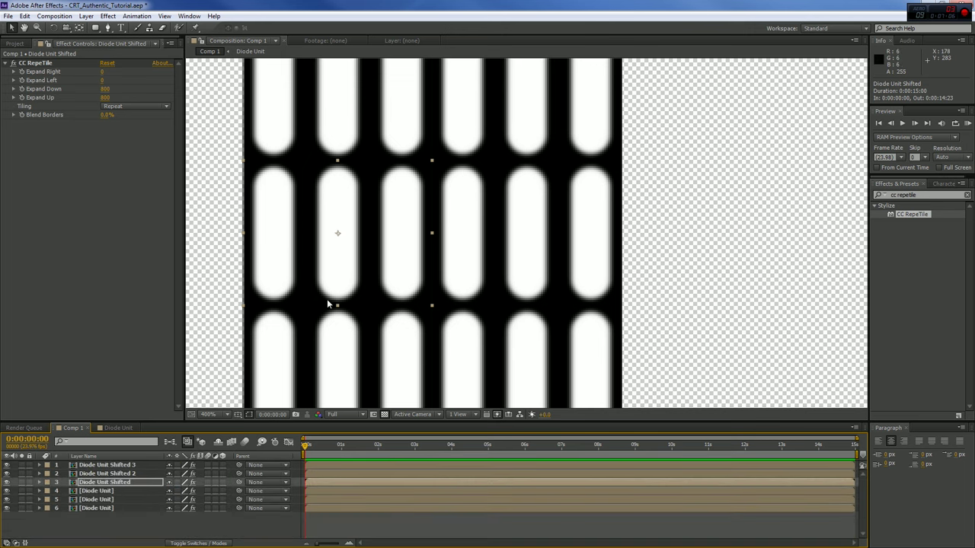
key("/")
Step: Move the layer 5 Diode Unit column left to Position X about 91
left_click(88, 500)
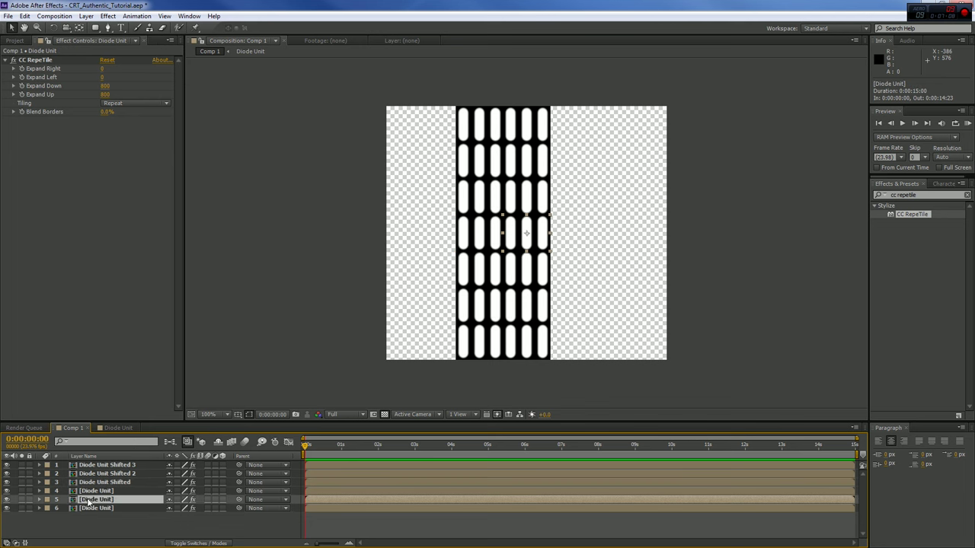
left_click(39, 500)
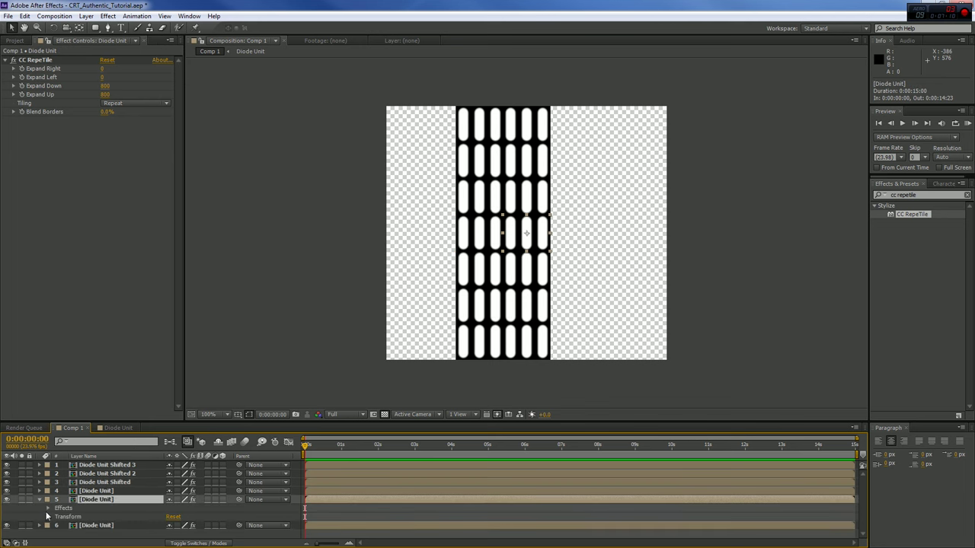
left_click(49, 520)
left_click_drag(168, 508, 66, 499)
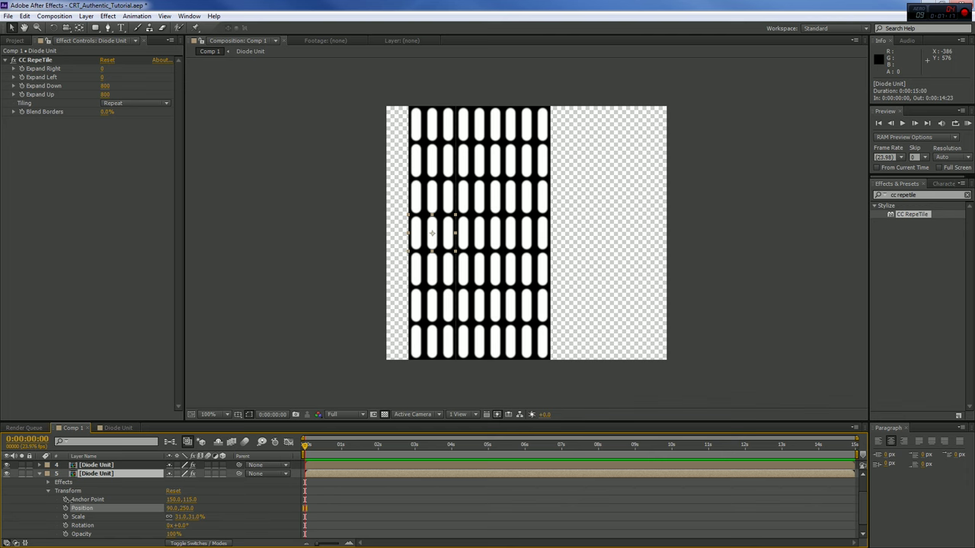
key("period")
key("period")
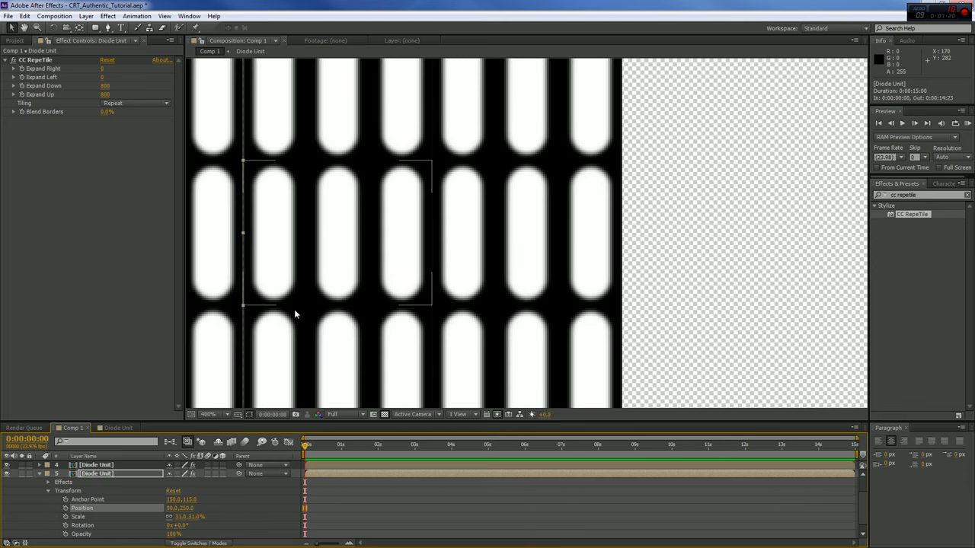
left_click_drag(169, 508, 171, 508)
scroll(366, 266, "down", 4)
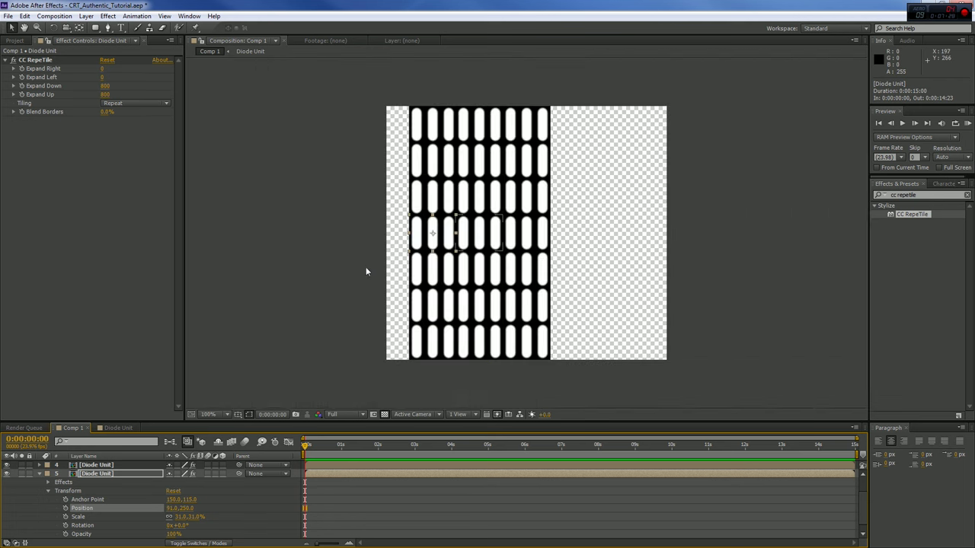
left_click(38, 473)
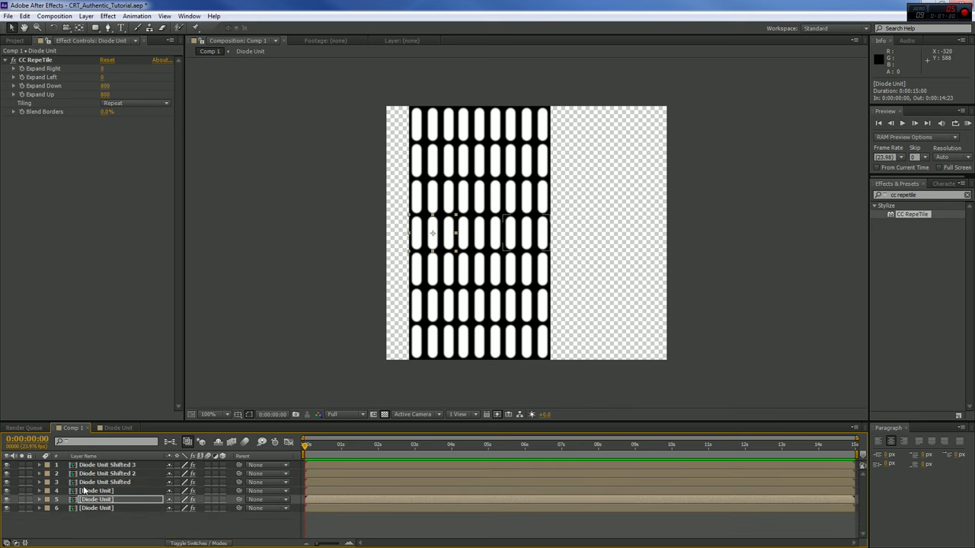
Step: Move the Diode Unit Shifted 2 column to the right
left_click(88, 492)
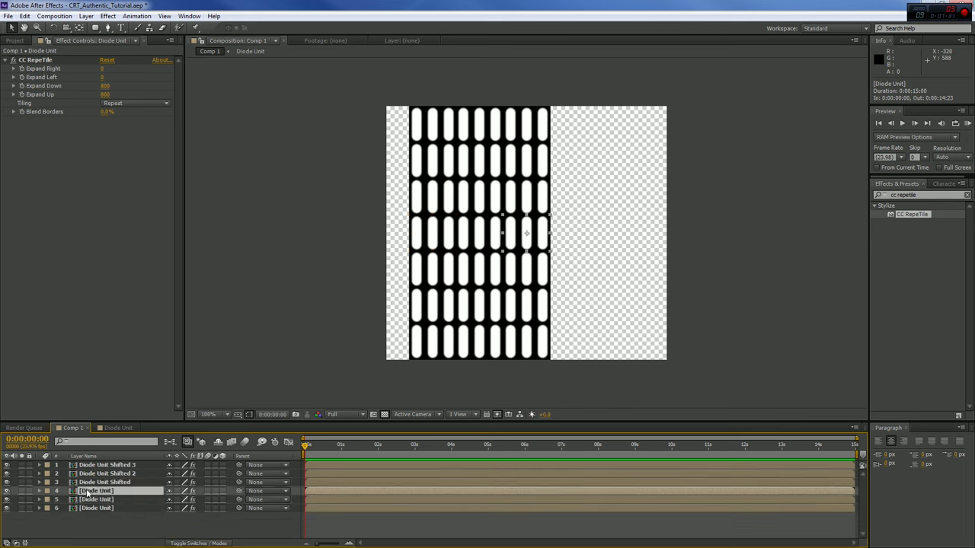
left_click(96, 482)
left_click(95, 474)
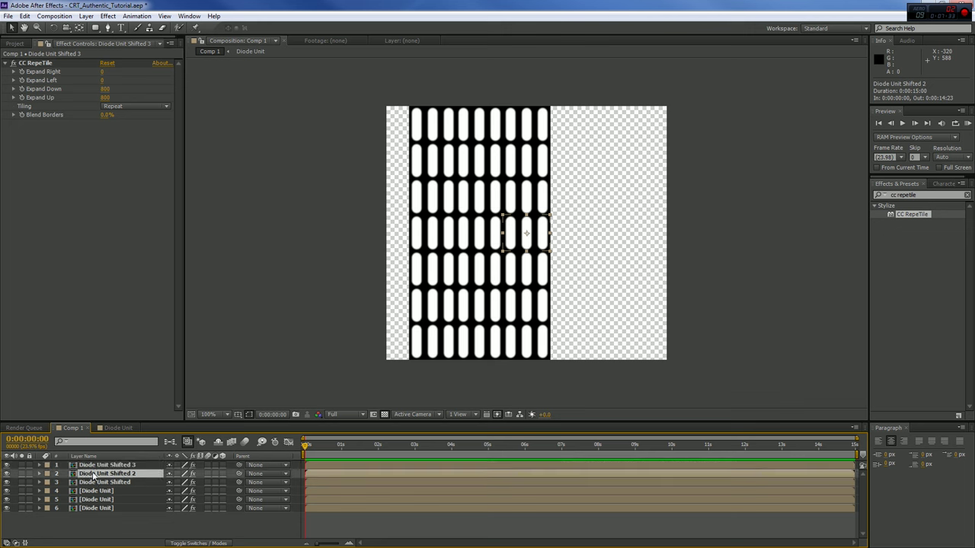
left_click(39, 474)
left_click(47, 490)
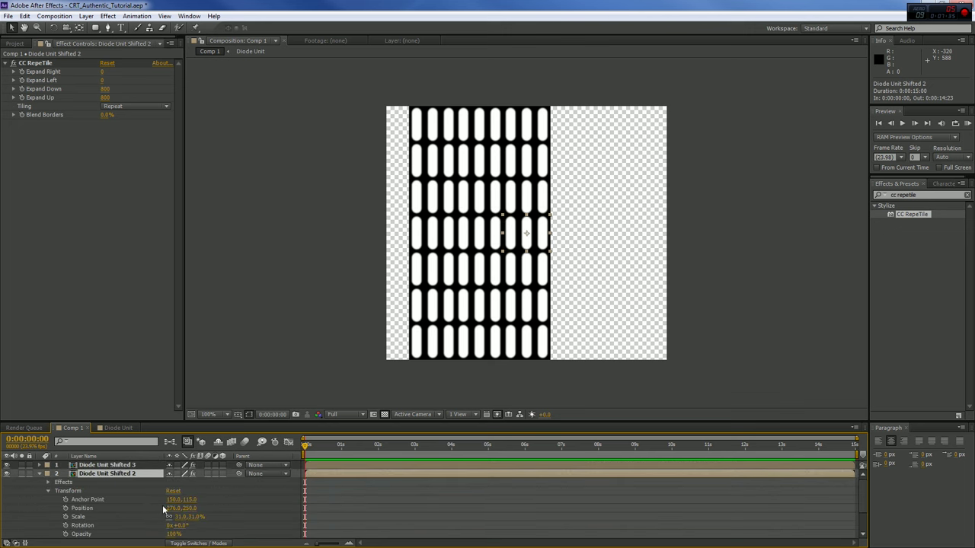
left_click_drag(172, 508, 227, 517)
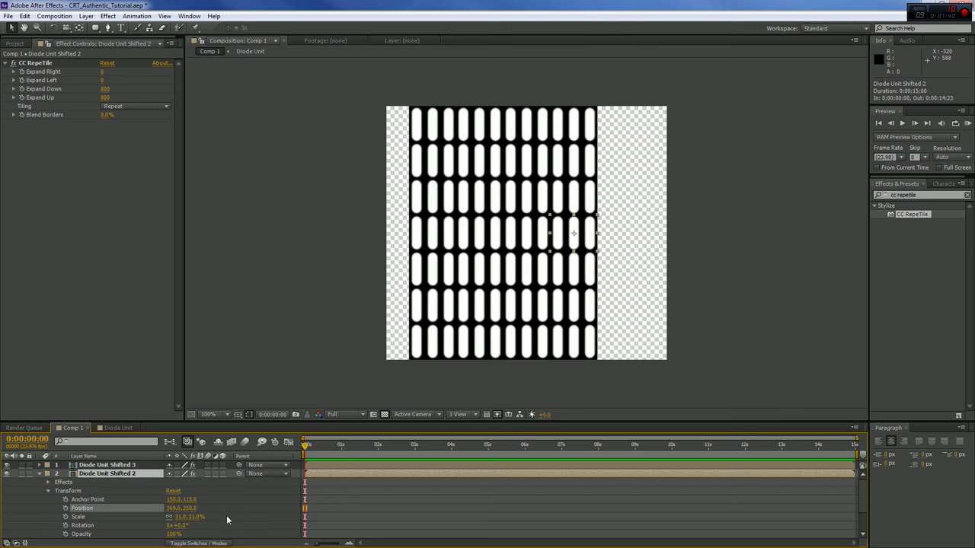
key("period")
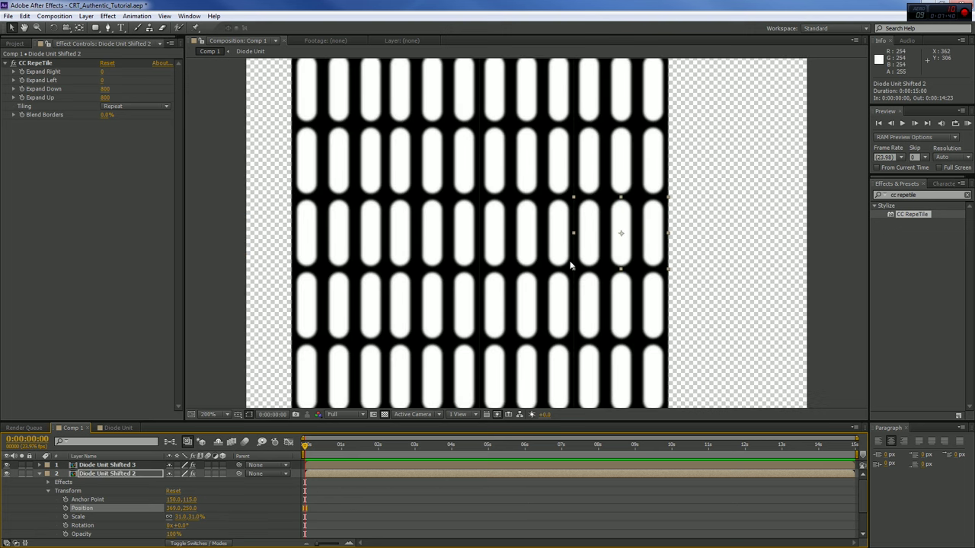
left_click(39, 473)
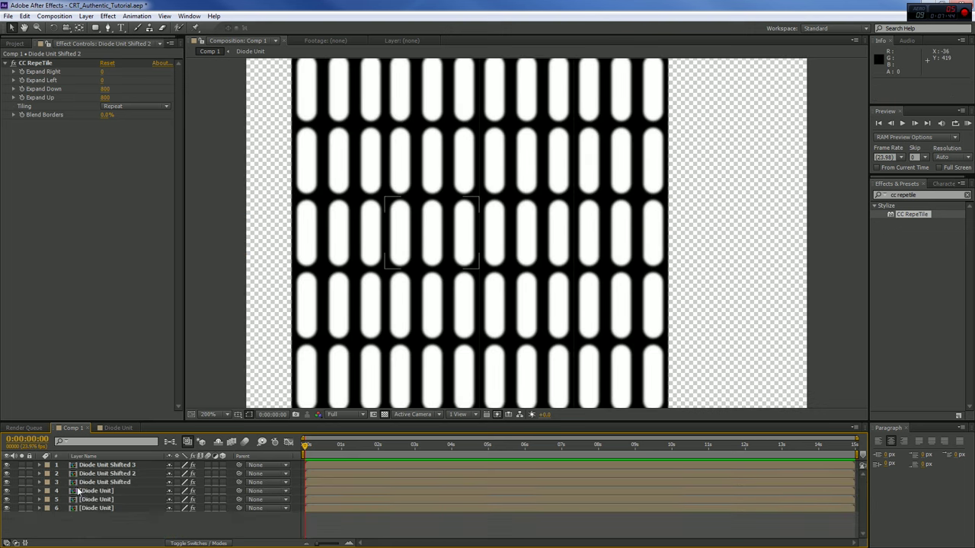
Step: Shift the layer 4 Diode Unit tiles right to position 462, 250
left_click(32, 491)
left_click(39, 492)
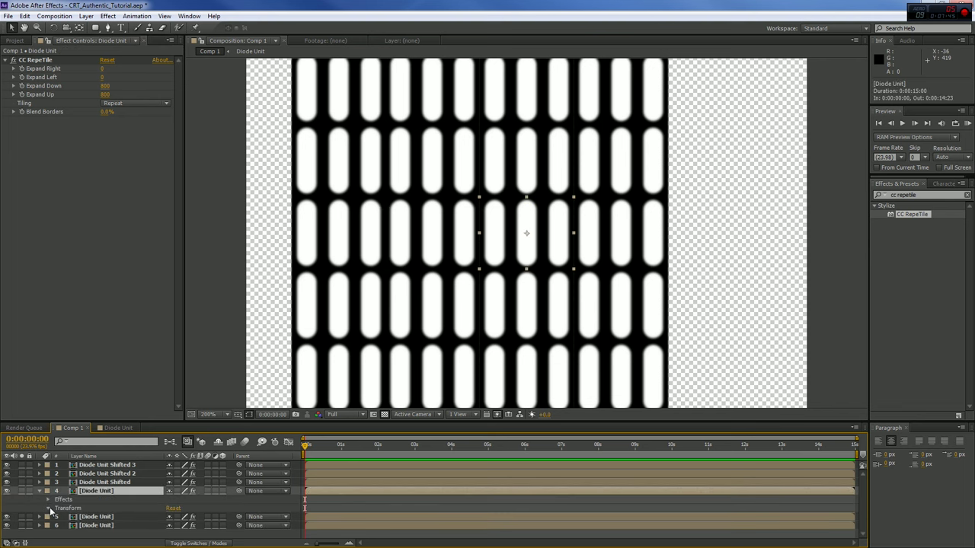
left_click(48, 508)
left_click_drag(172, 508, 264, 507)
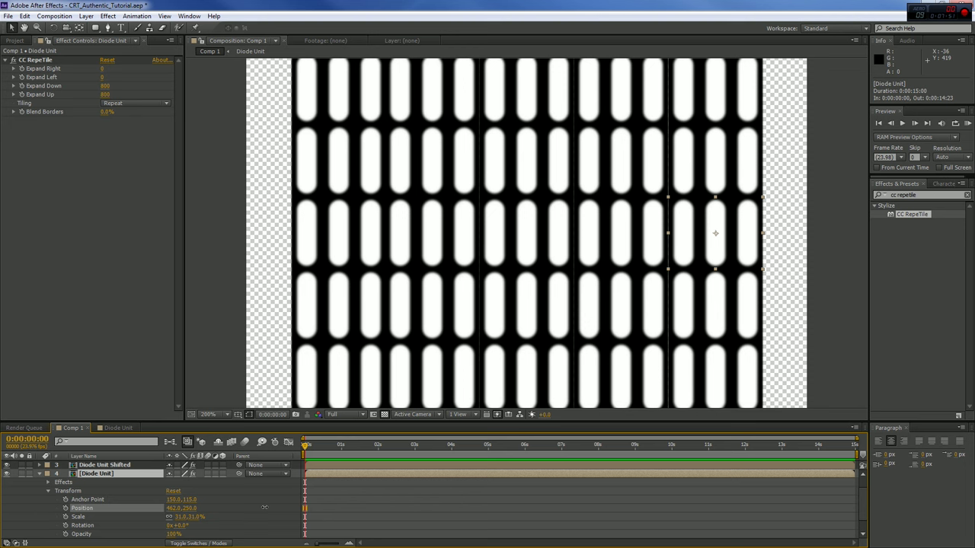
scroll(397, 278, "down", 2)
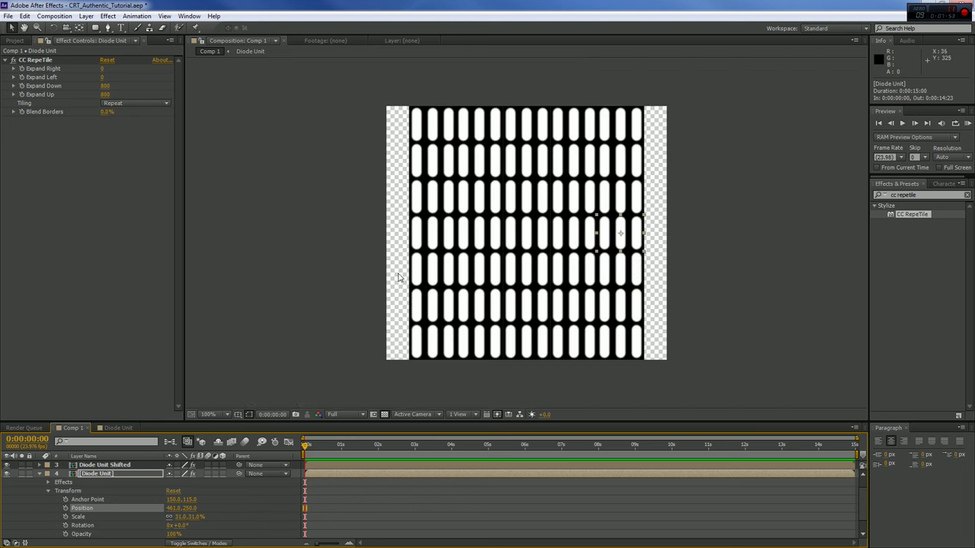
left_click(40, 474)
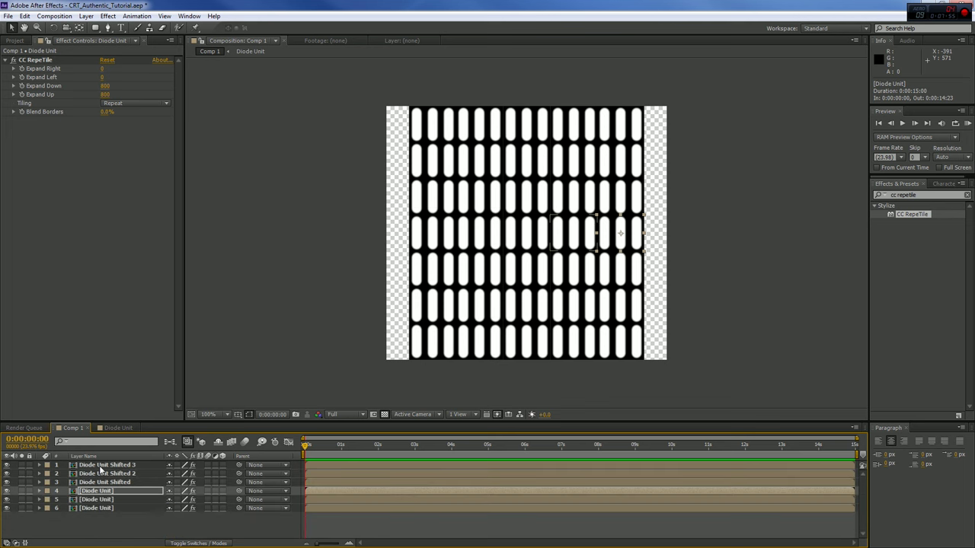
Step: Set layer 2's Position X to about 324, undoing a mistyped 323
left_click(103, 466)
left_click(98, 508, "shift")
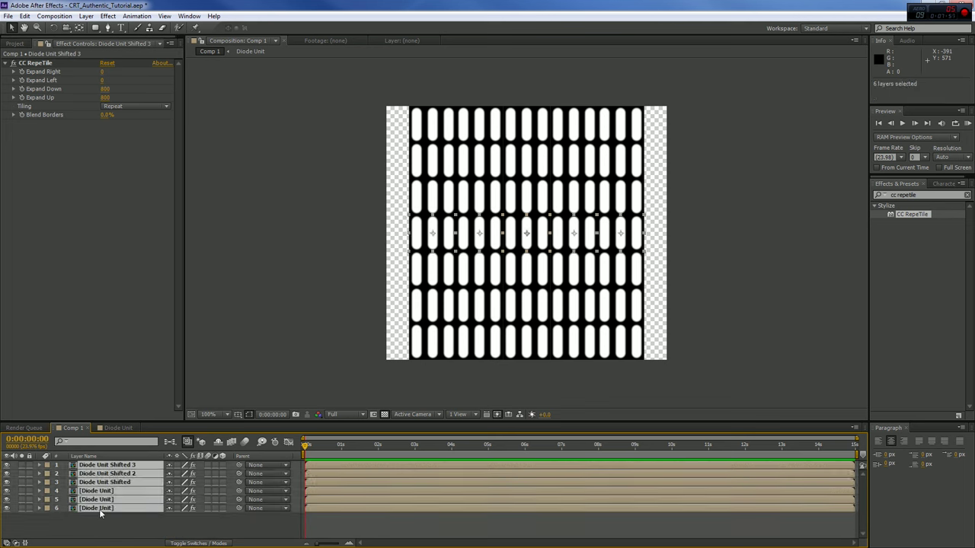
left_click(40, 465)
scroll(91, 506, "down", 1)
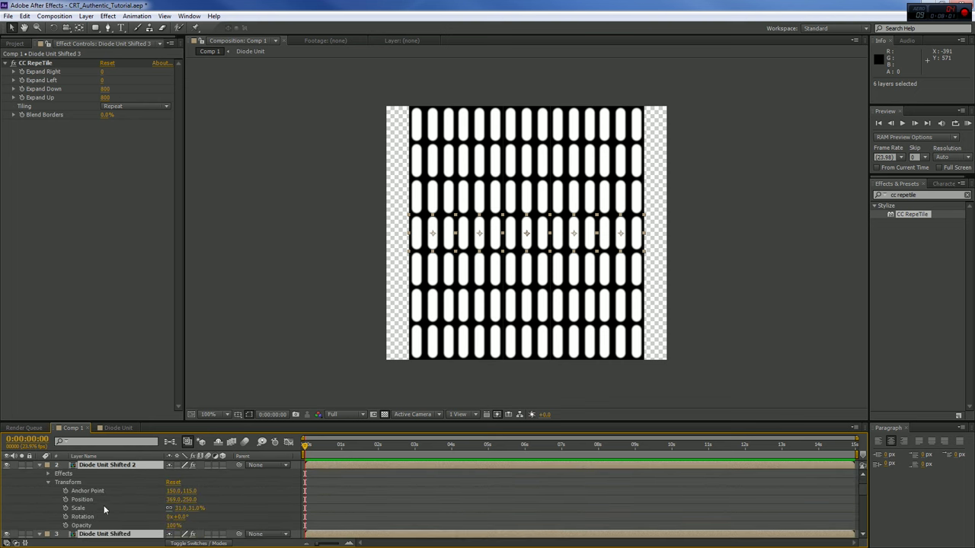
left_click_drag(173, 501, 151, 499)
key("period")
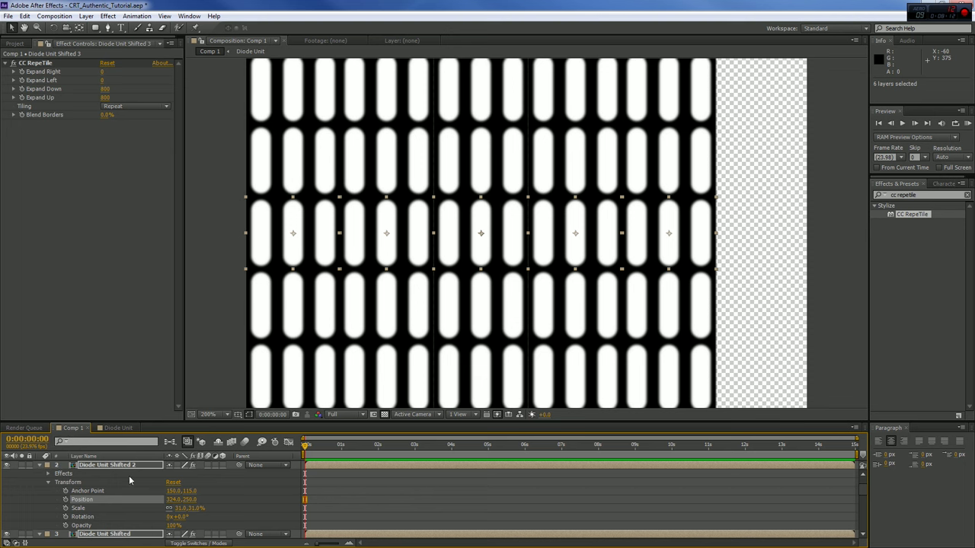
left_click(172, 500)
type("323")
key("Return")
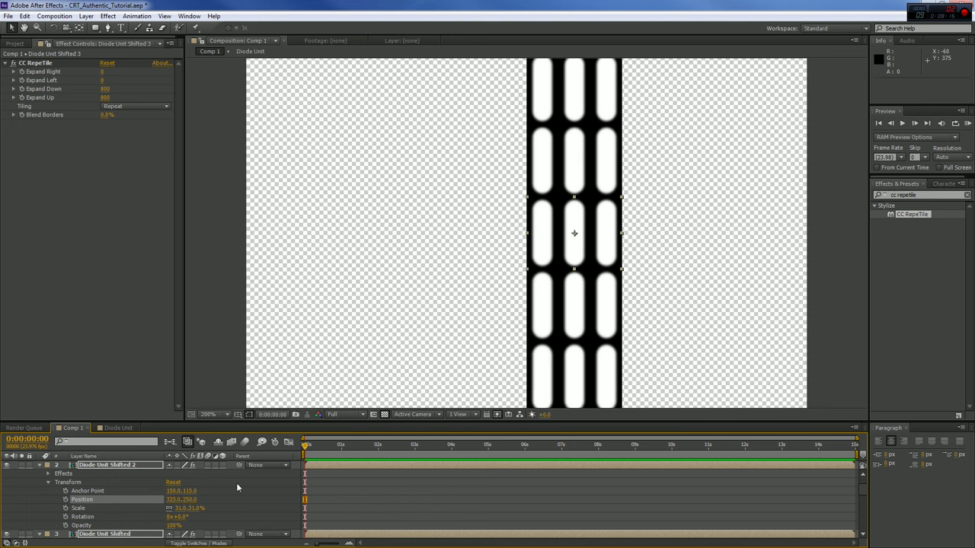
key("ctrl+z")
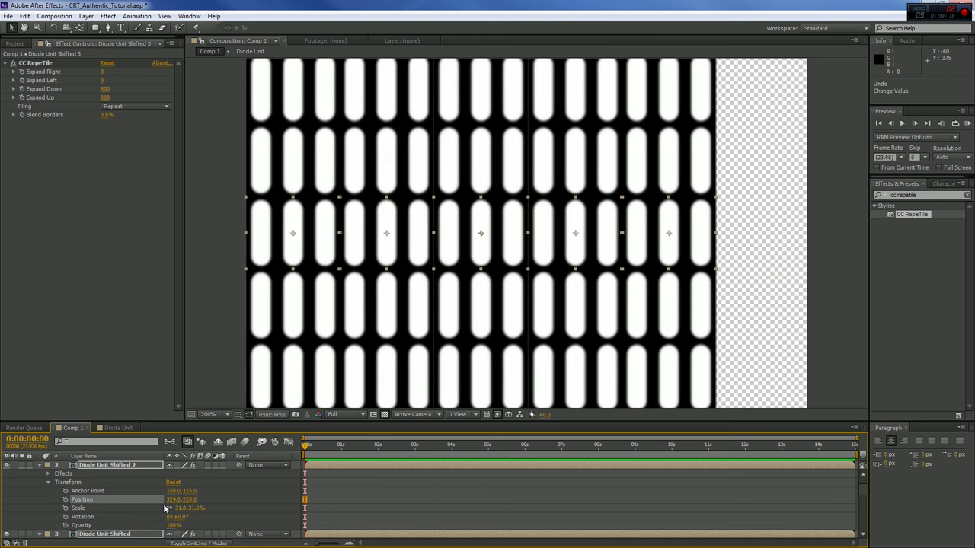
left_click_drag(169, 500, 169, 500)
Step: Shift Diode Unit Shifted 3 right to position 508, 250
left_click(95, 463)
key("ctrl+a")
left_click(40, 466)
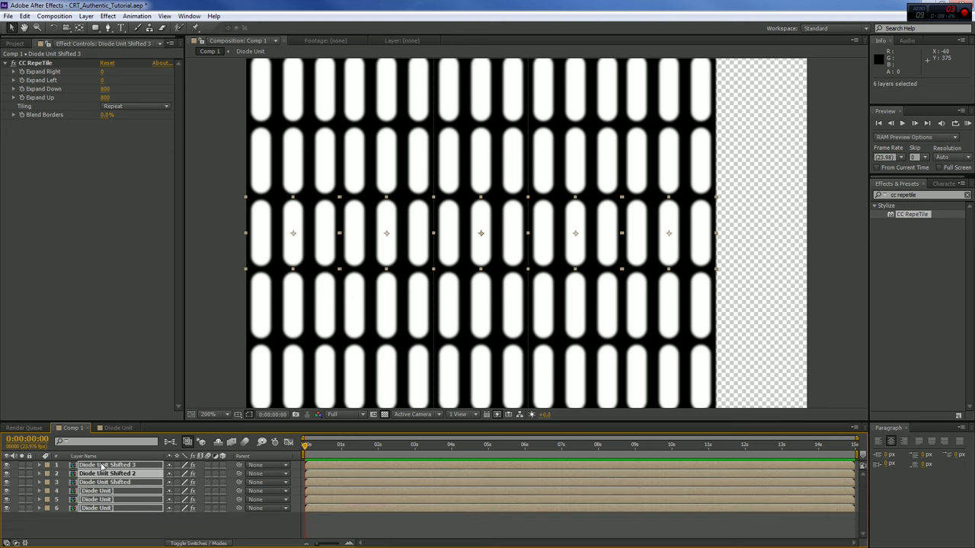
left_click(95, 523)
left_click(103, 465)
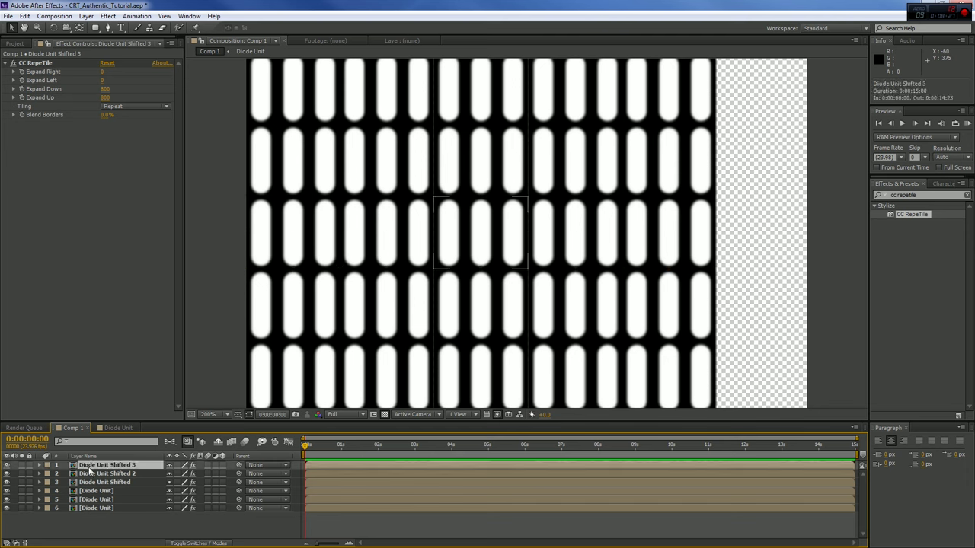
left_click(47, 464)
left_click(48, 482)
left_click(160, 500)
left_click_drag(170, 500, 307, 496)
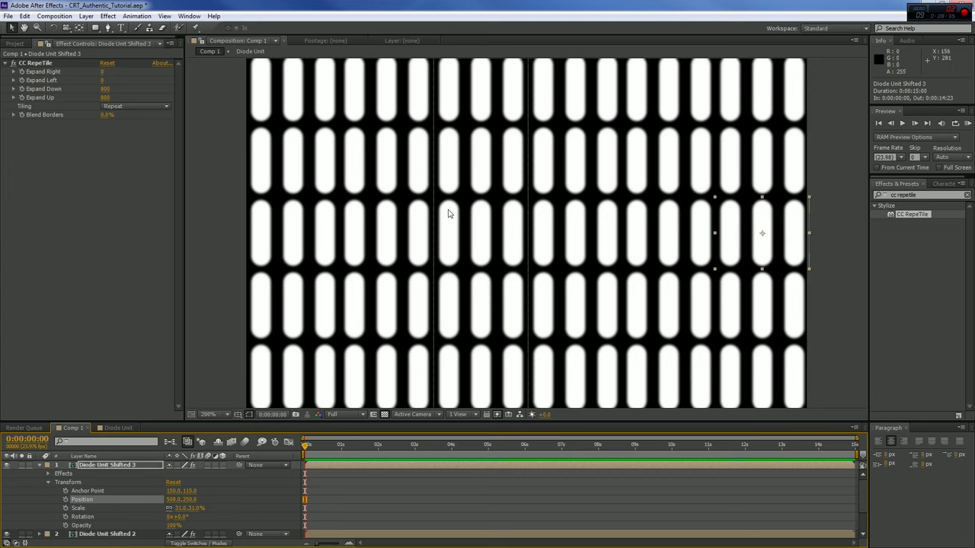
left_click(478, 256)
left_click(107, 500)
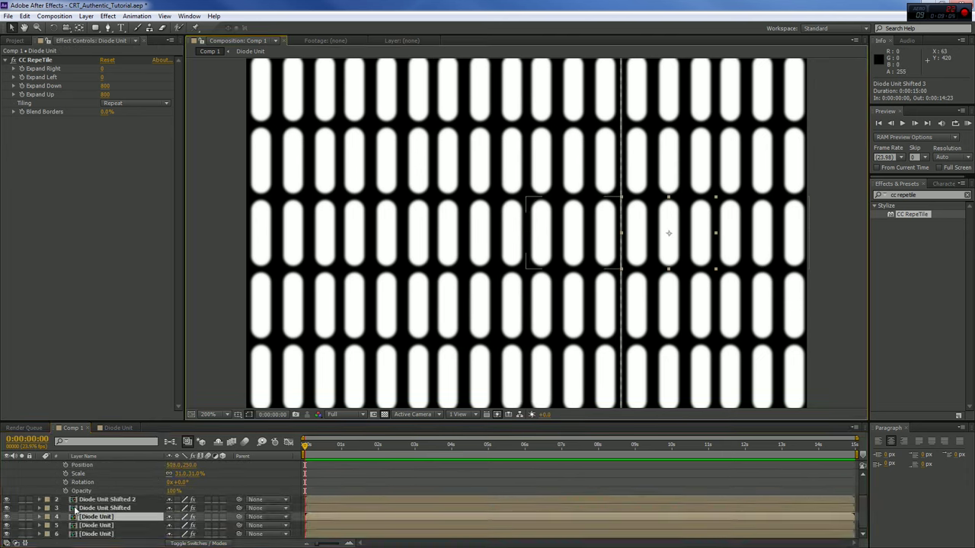
left_click(47, 482)
left_click(41, 465)
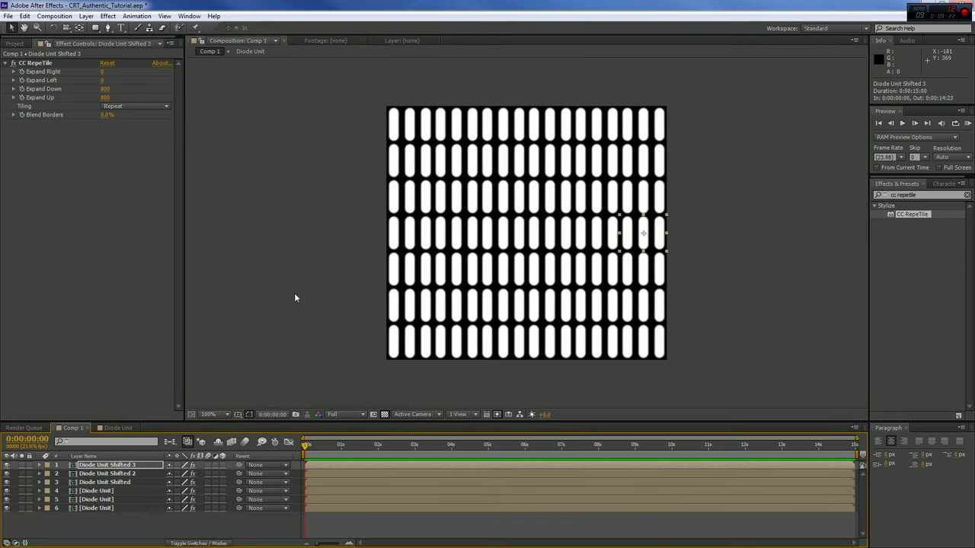
Step: Raise the three Diode Unit Shifted layers to Position Y about 229 to stagger columns
left_click(99, 482)
left_click(99, 468, "shift")
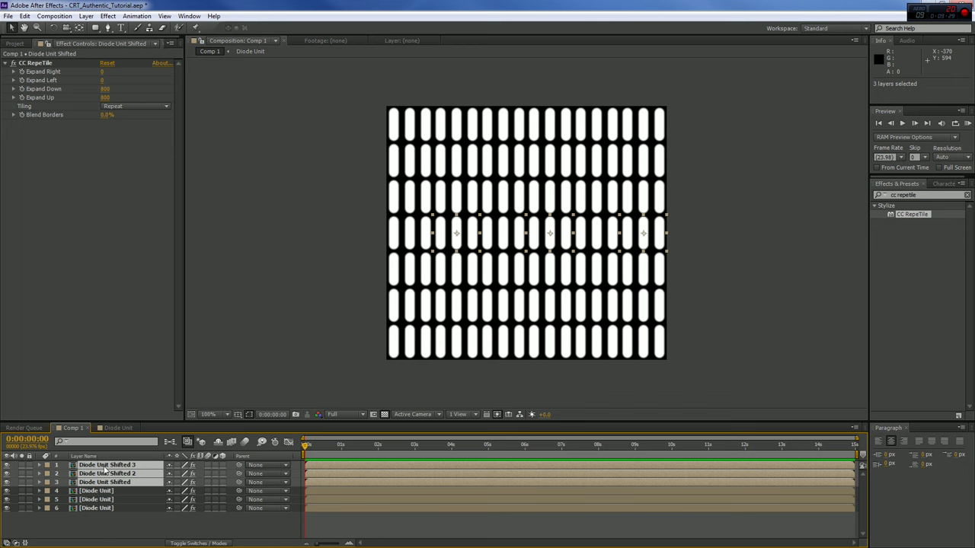
left_click(40, 482)
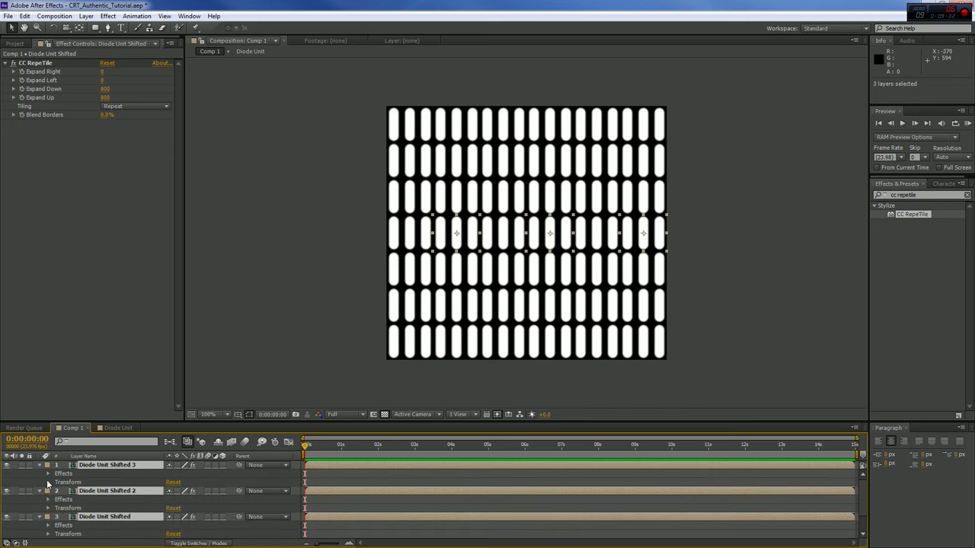
left_click(48, 483)
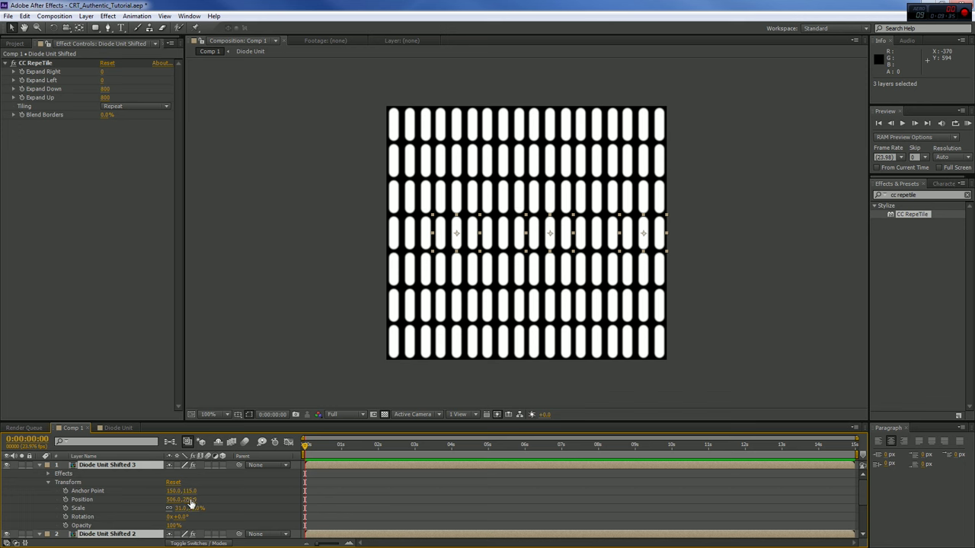
left_click_drag(190, 501, 175, 496)
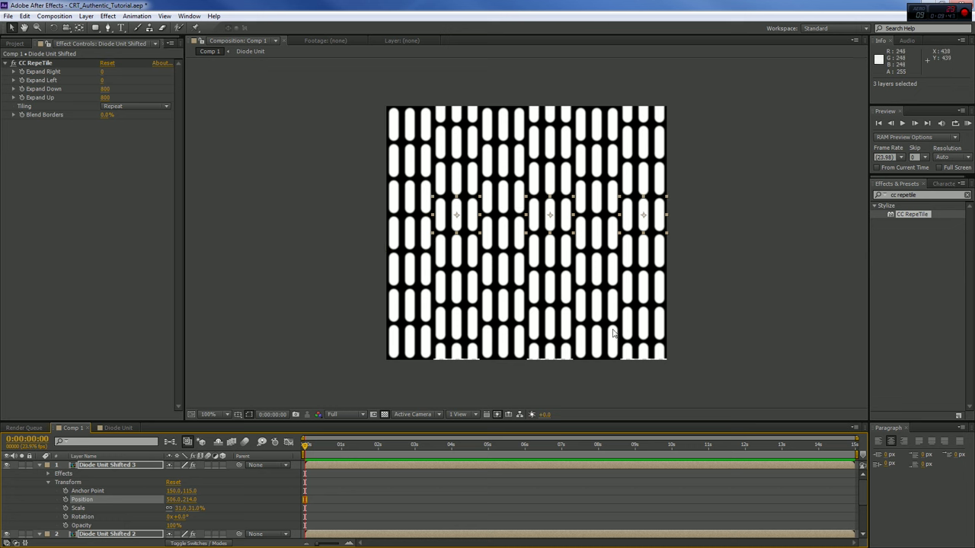
left_click(98, 466)
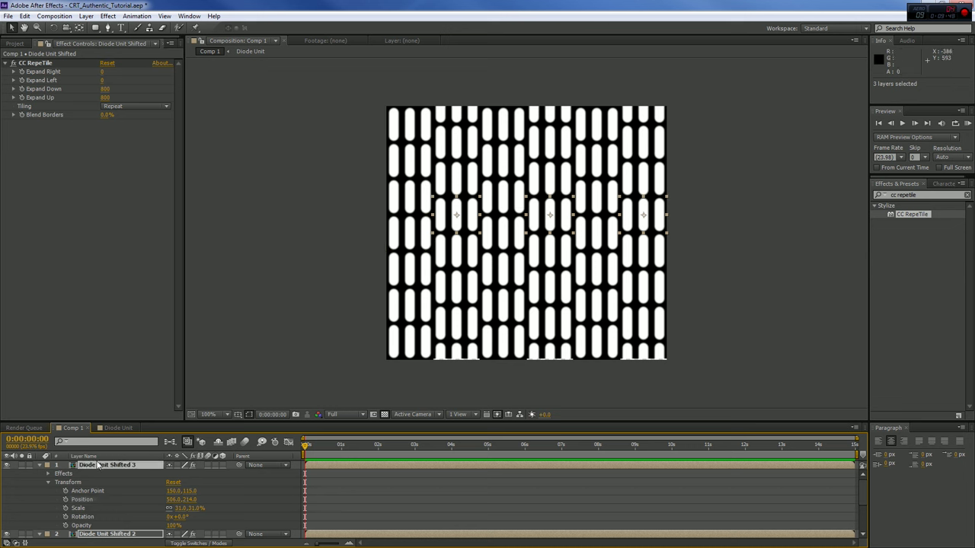
Step: Set Diode Unit Shifted 3's CC RepeTile Expand Down to 827 and save the project
left_click_drag(106, 89, 117, 88)
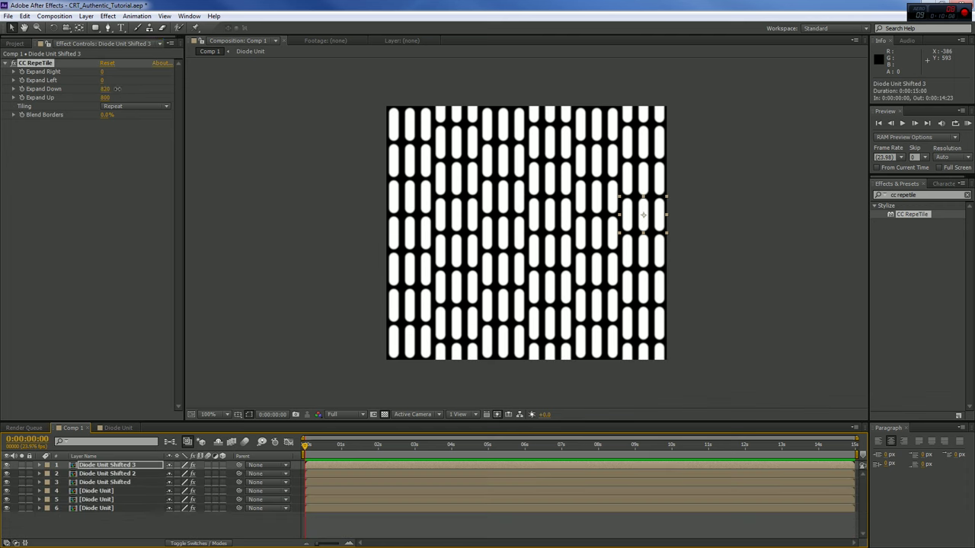
left_click(8, 16)
left_click(34, 99)
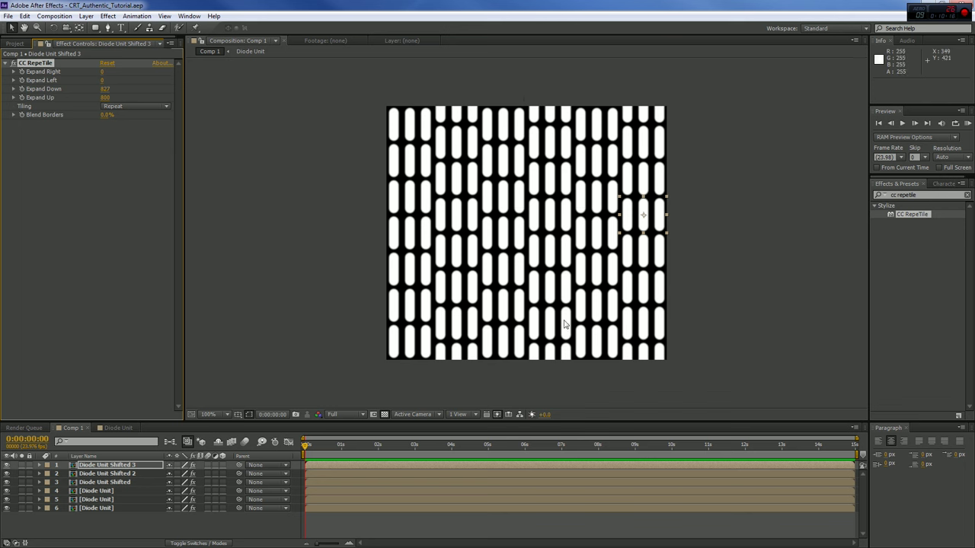
left_click(130, 428)
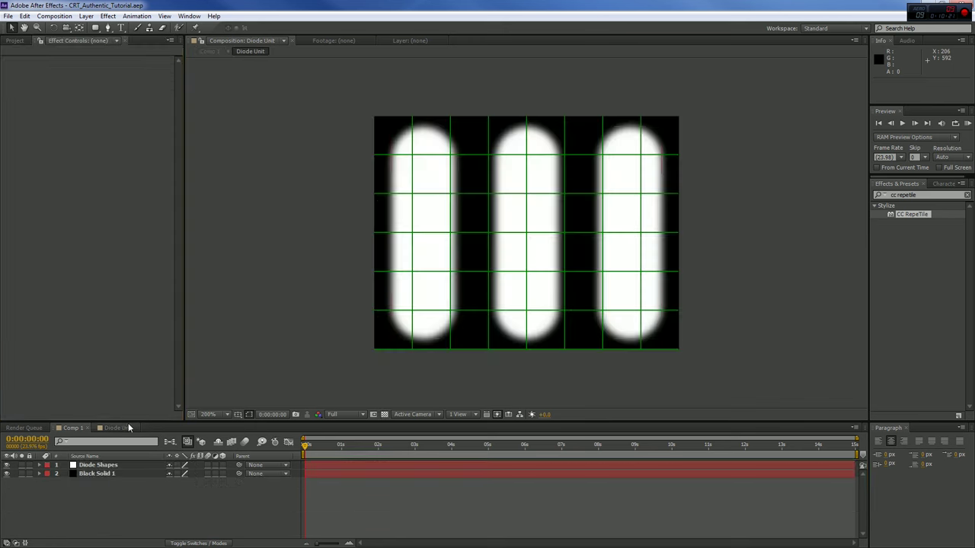
left_click(78, 428)
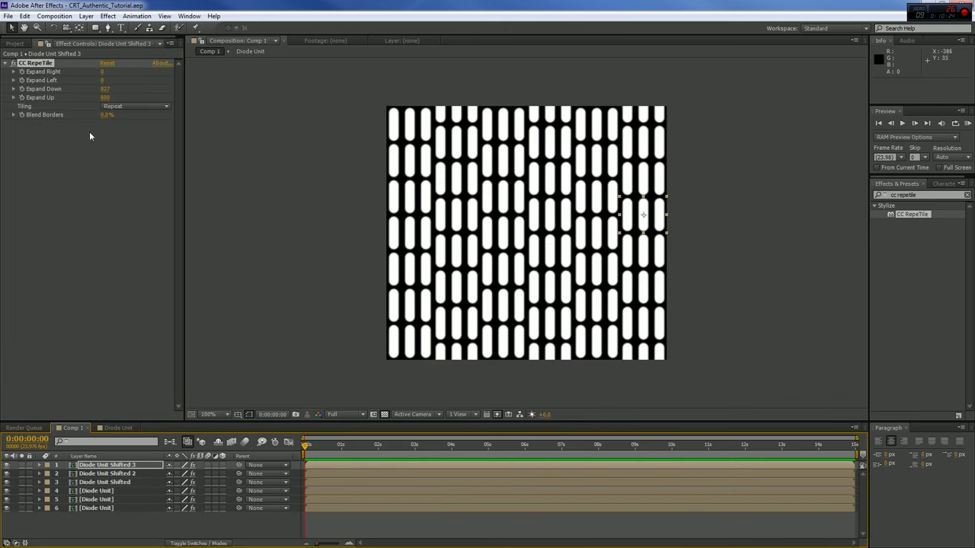
left_click(37, 66)
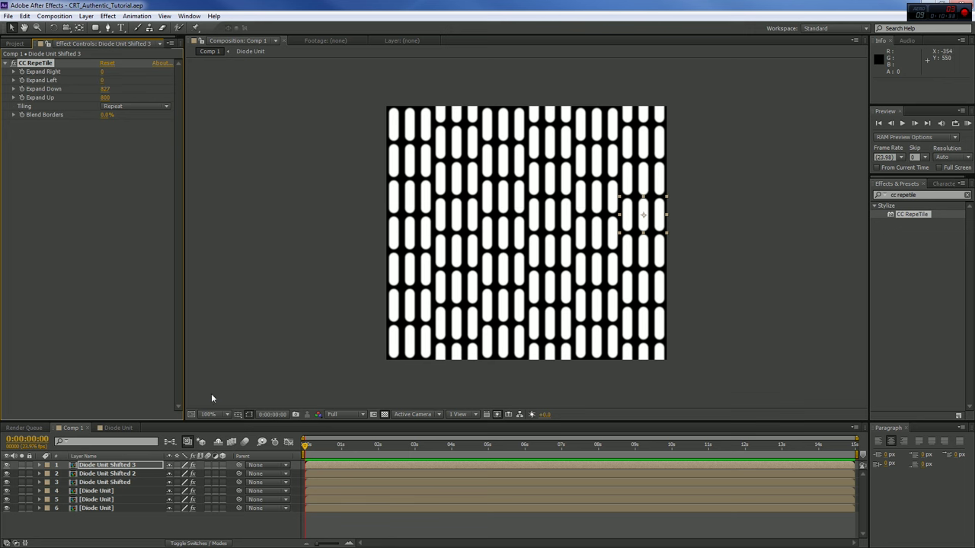
left_click(119, 428)
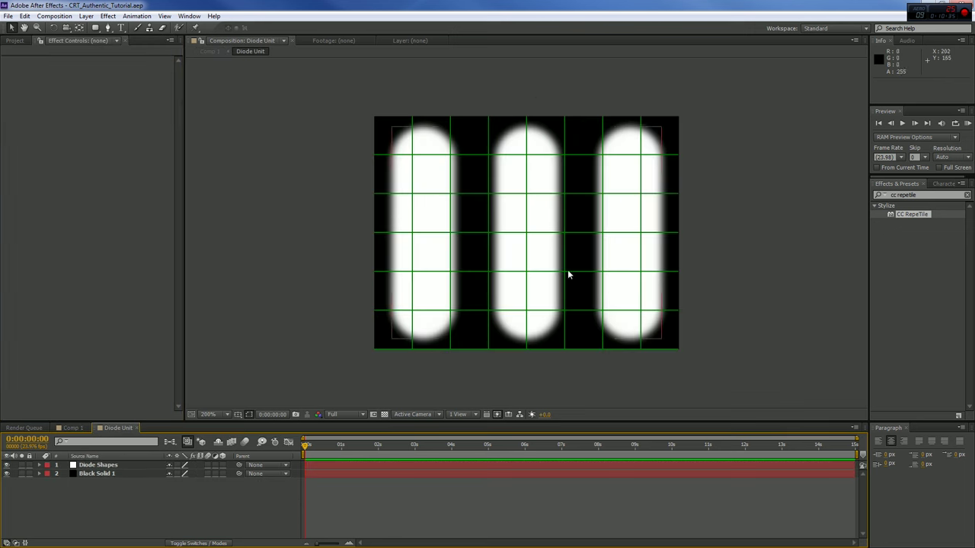
left_click(71, 428)
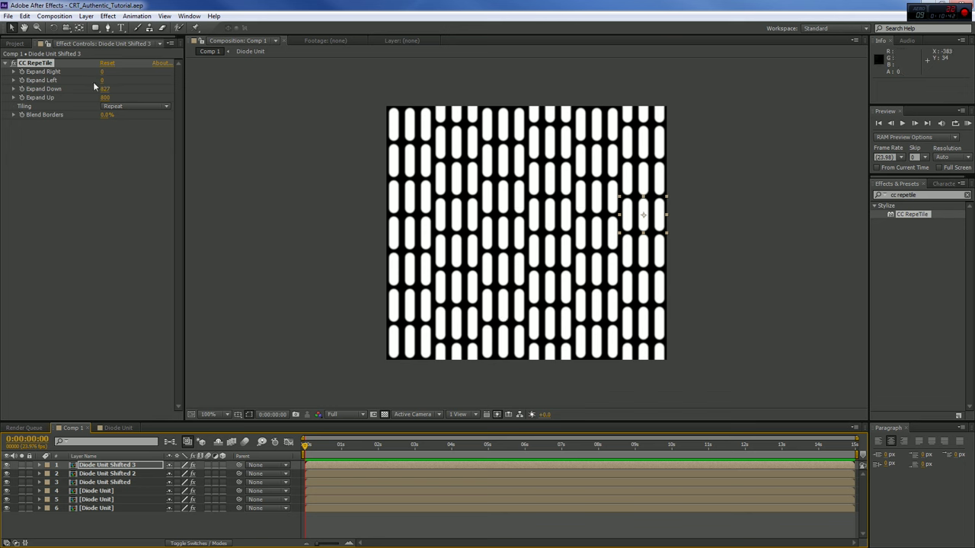
left_click(117, 427)
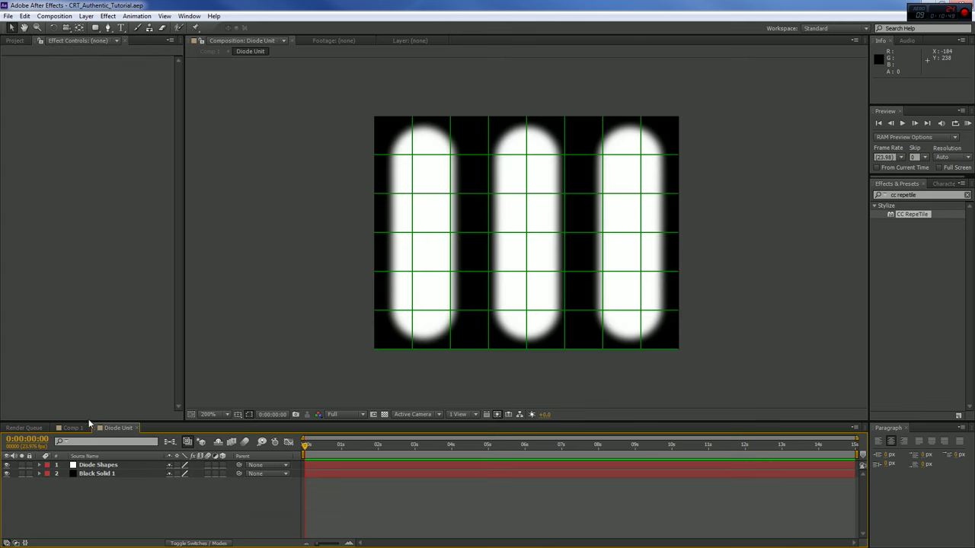
left_click(74, 428)
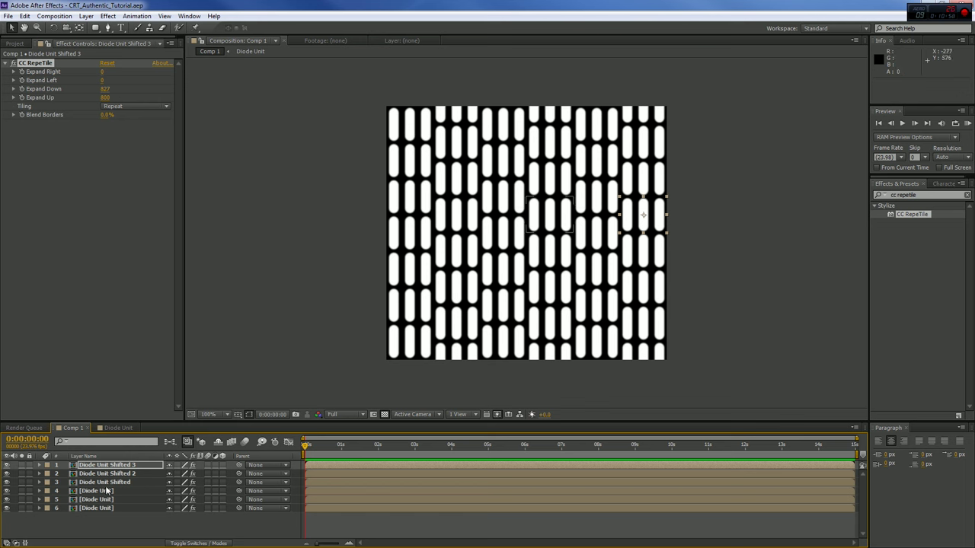
left_click(119, 515)
left_click_drag(119, 517, 100, 462)
Step: Pre-compose the six diode layers as 'Diode Unit Block', inspect it, and return to Comp 1
right_click(100, 465)
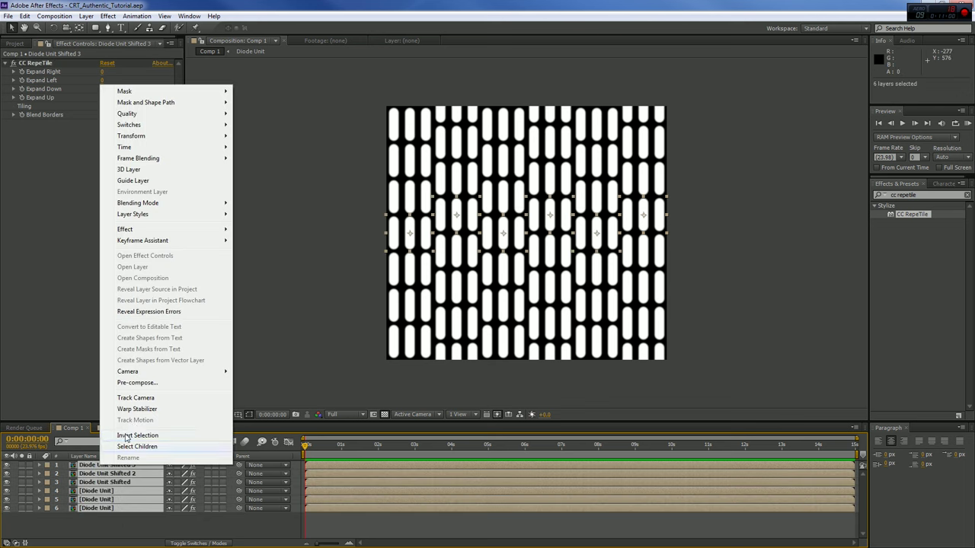
left_click(145, 383)
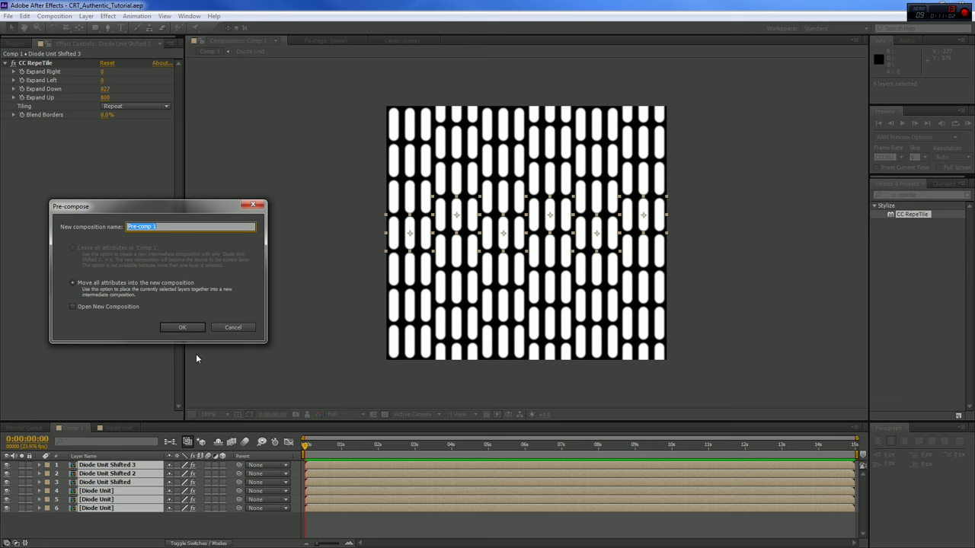
type("Diode Unit Block")
key("Return")
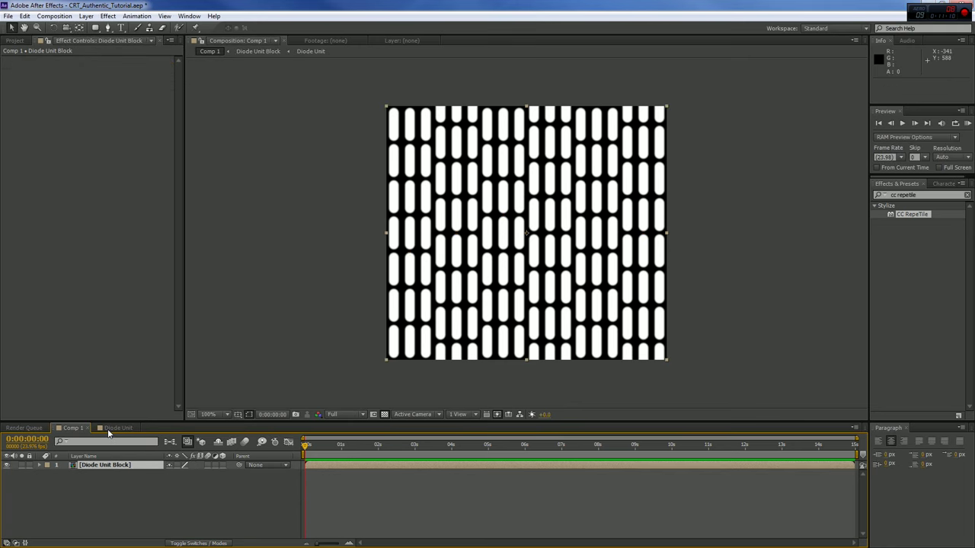
double_click(84, 466)
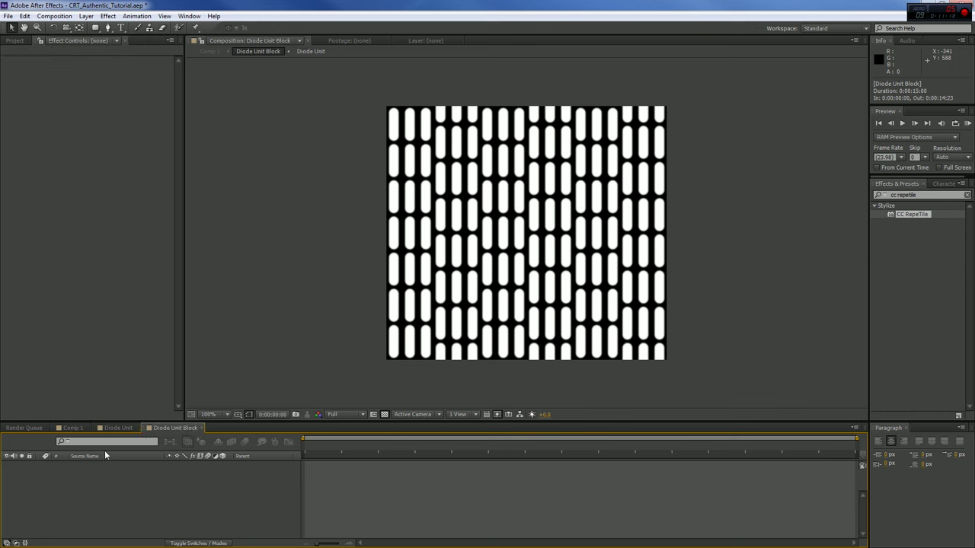
left_click(72, 428)
left_click(54, 16)
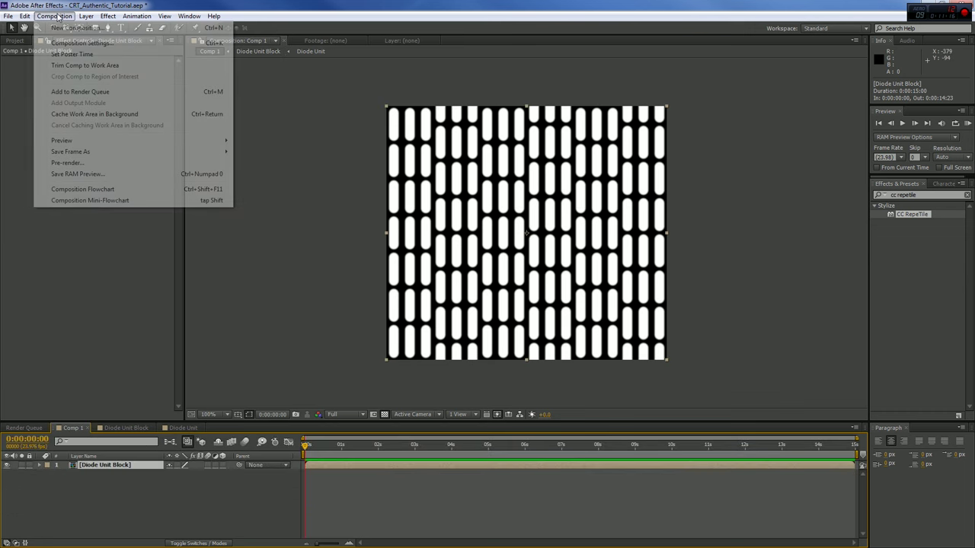
Step: Set Comp 1's width to 2880 and height to 2400 in Composition Settings
left_click(67, 43)
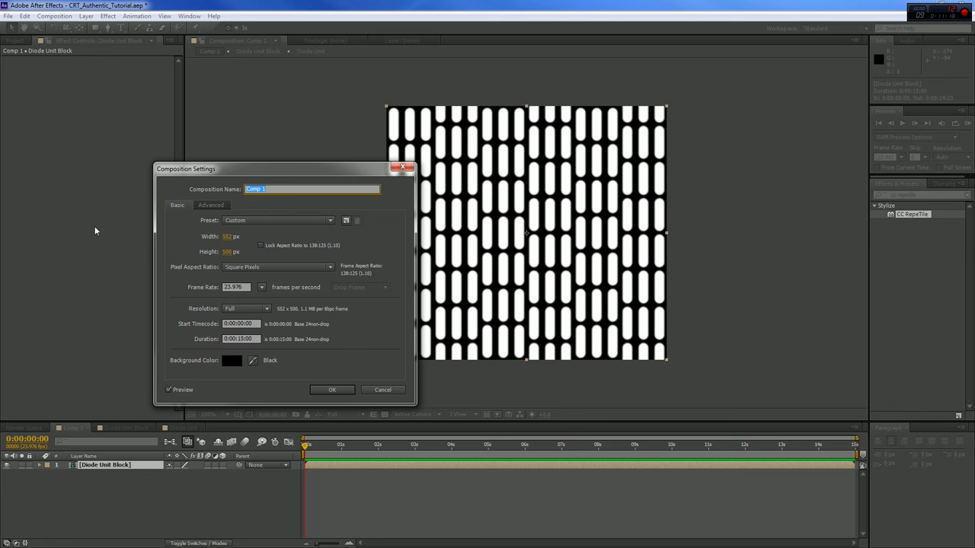
left_click(228, 237)
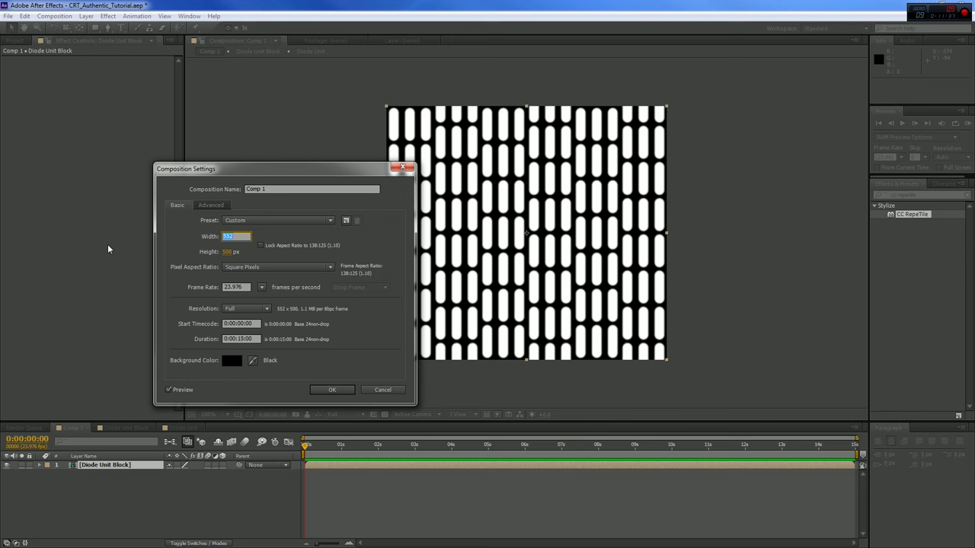
type("2880")
key("Tab")
type("2400")
key("Return")
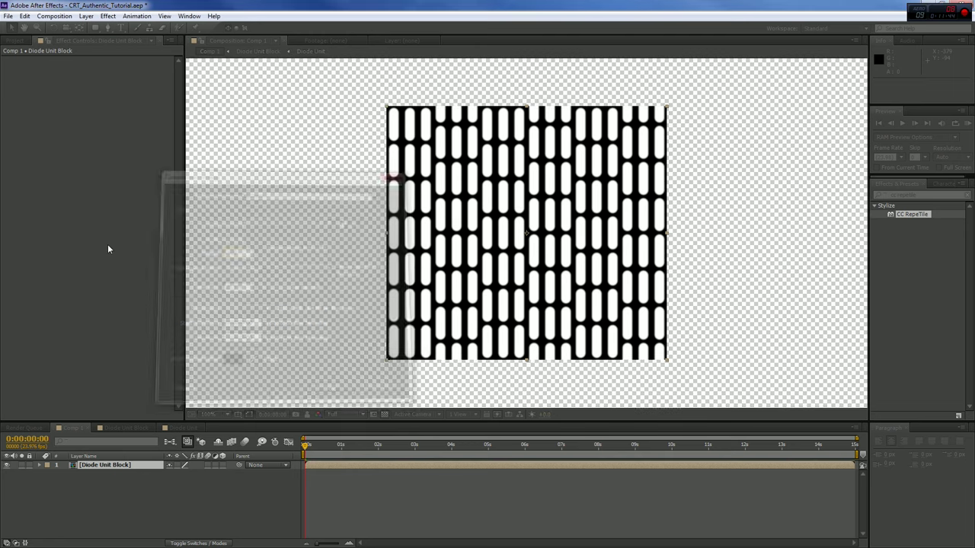
left_click(207, 414)
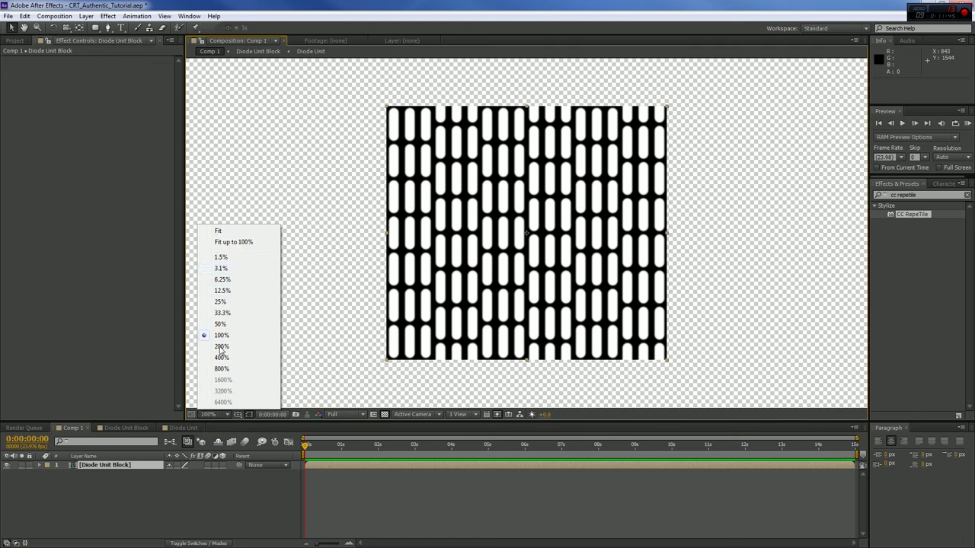
Step: Fit Comp 1 in the viewer and set the Diode Unit Block layer's scale to 10%
left_click(246, 240)
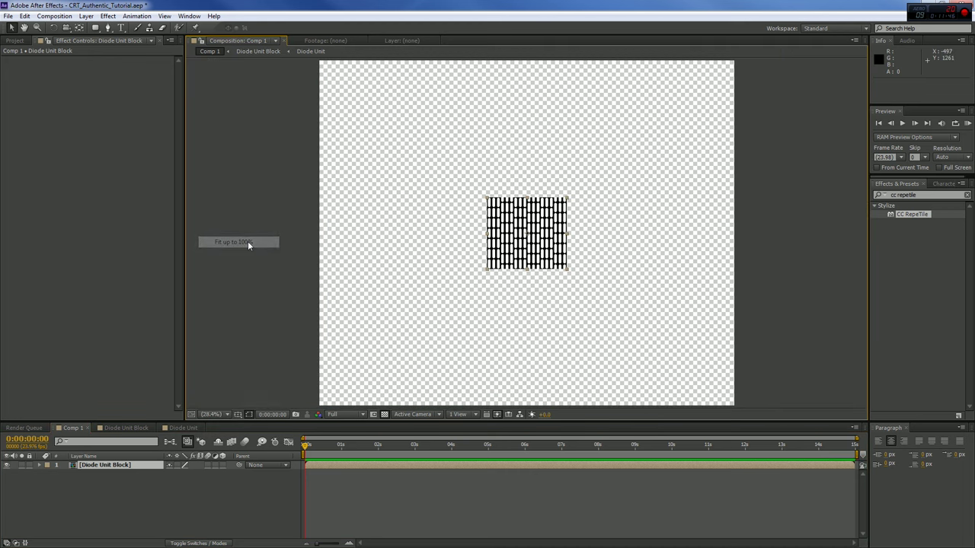
left_click(46, 465)
left_click(48, 474)
left_click(180, 500)
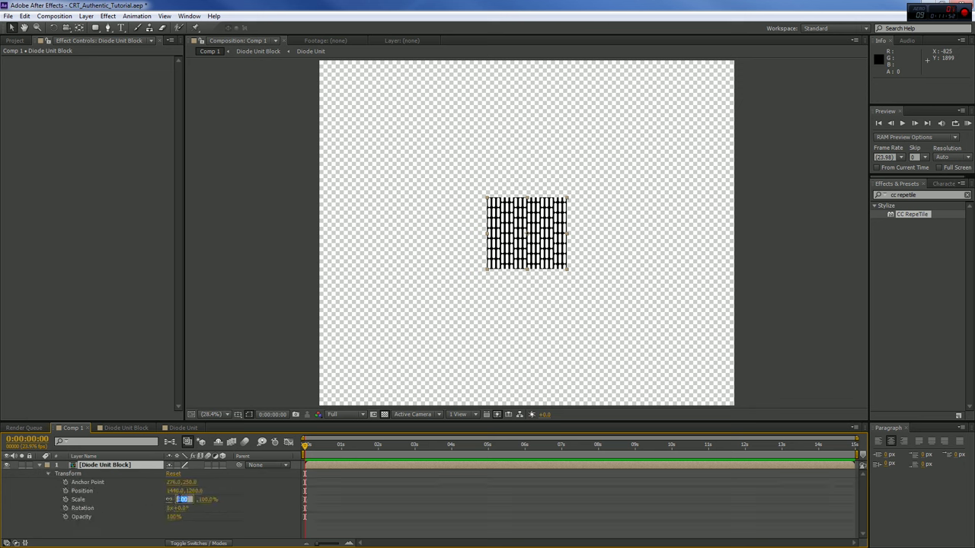
type("10")
key("Return")
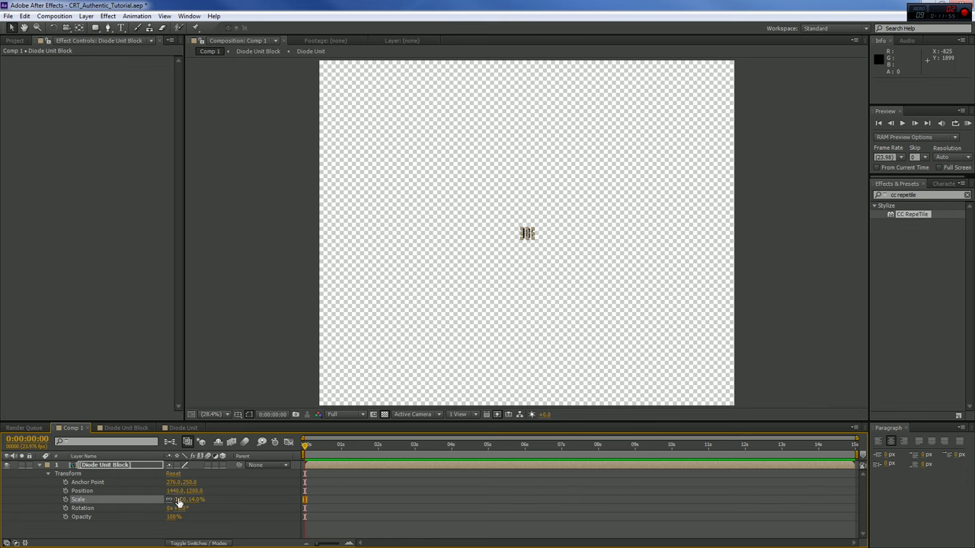
Step: Cancel the accidental rename, collapse the layer's properties and apply CC RepeTile to Diode Unit Block
scroll(635, 279, "up", 2)
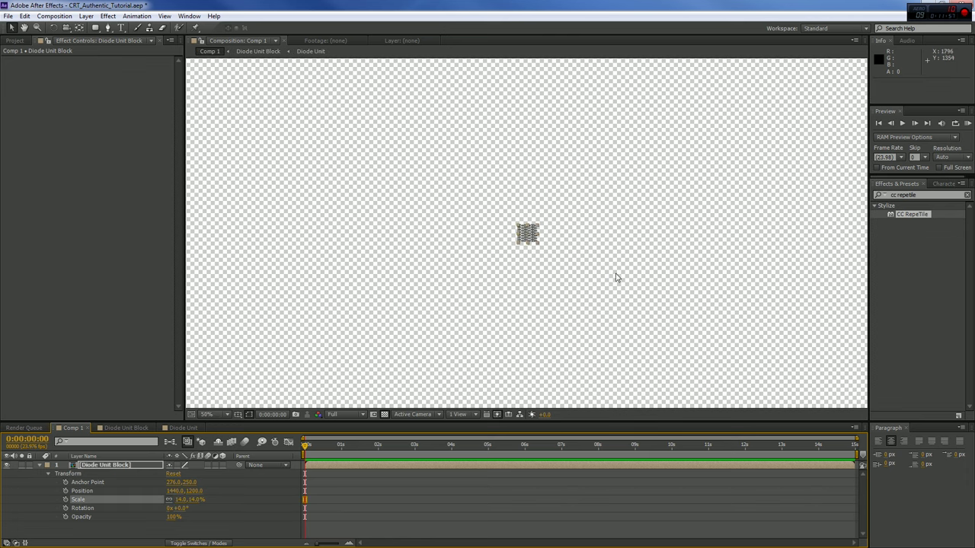
scroll(613, 278, "up", 5)
scroll(609, 276, "down", 7)
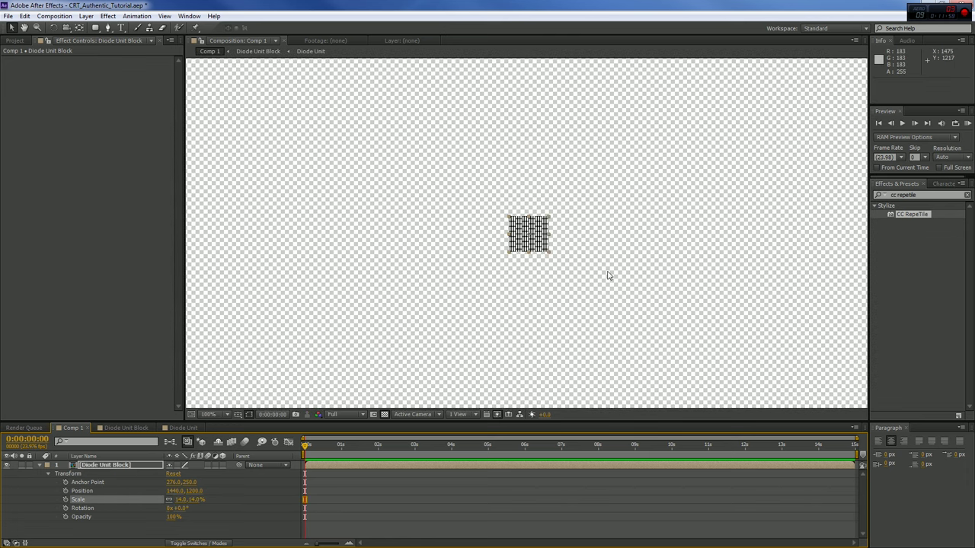
scroll(608, 276, "up", 2)
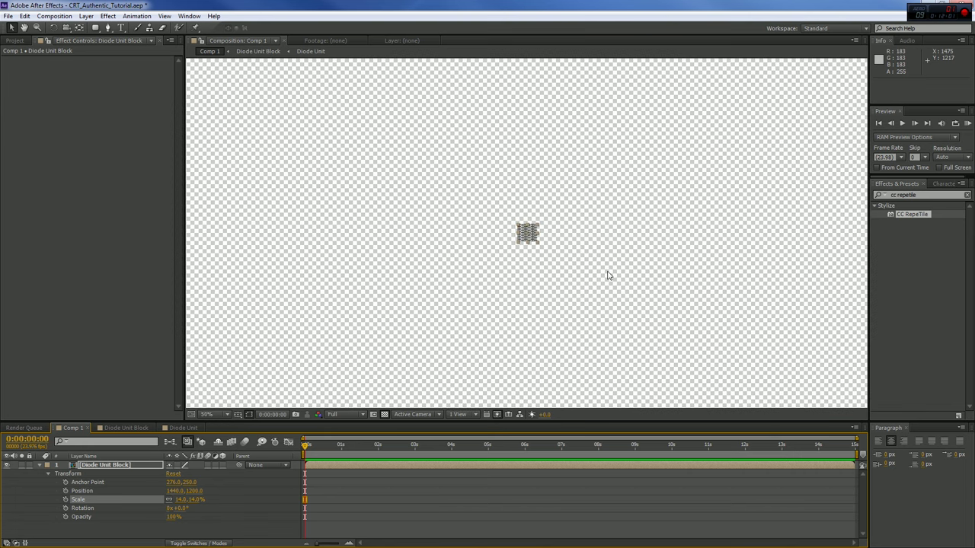
scroll(608, 276, "down", 2)
key("Return")
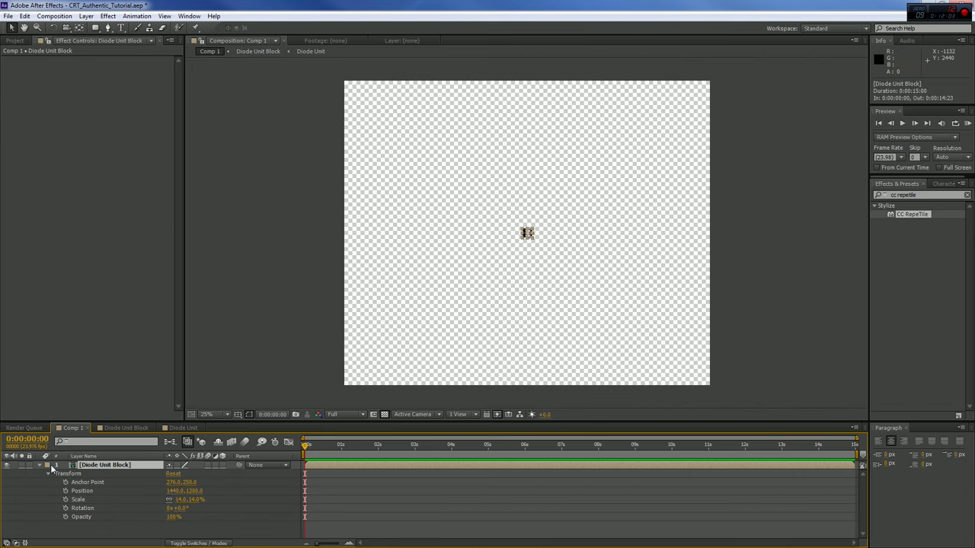
left_click(40, 465)
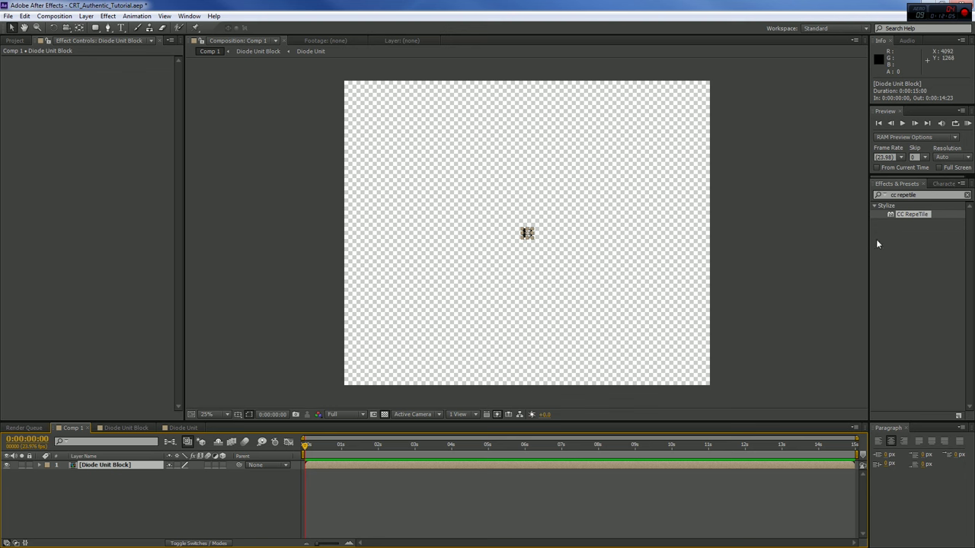
left_click_drag(913, 214, 145, 464)
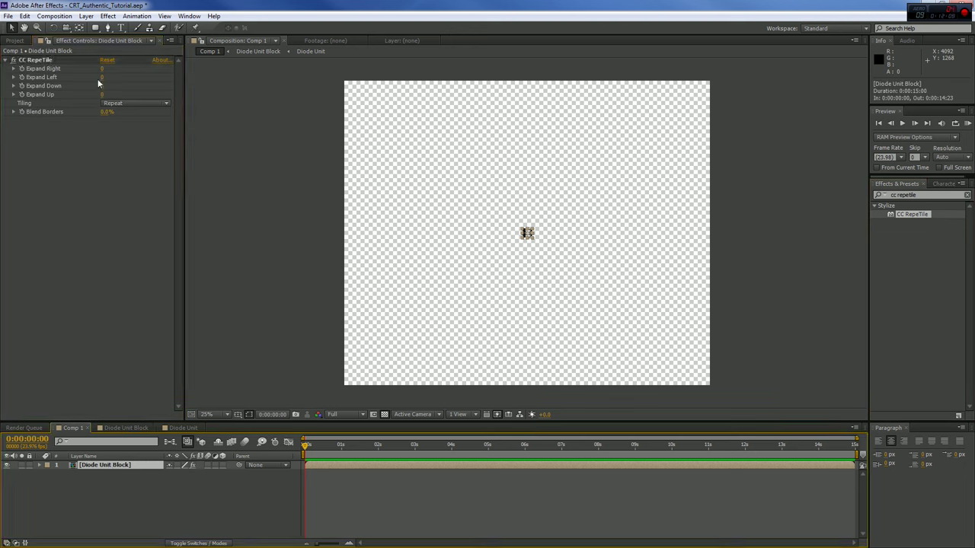
Step: Scrub CC RepeTile's Expand Right to stretch the tiled strip toward the frame's right edge
left_click_drag(102, 69, 599, 77)
left_click_drag(107, 69, 859, 85)
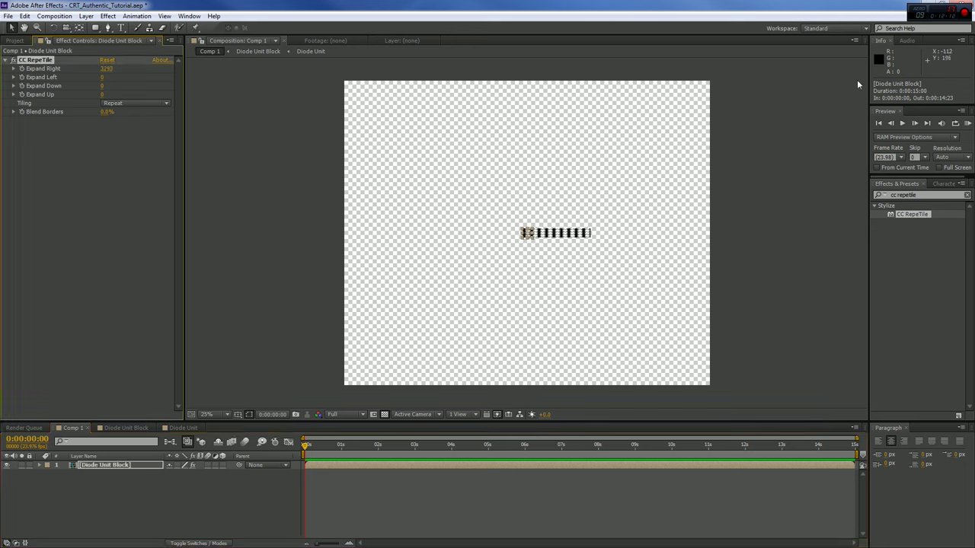
left_click_drag(106, 69, 503, 64)
left_click_drag(106, 69, 288, 85)
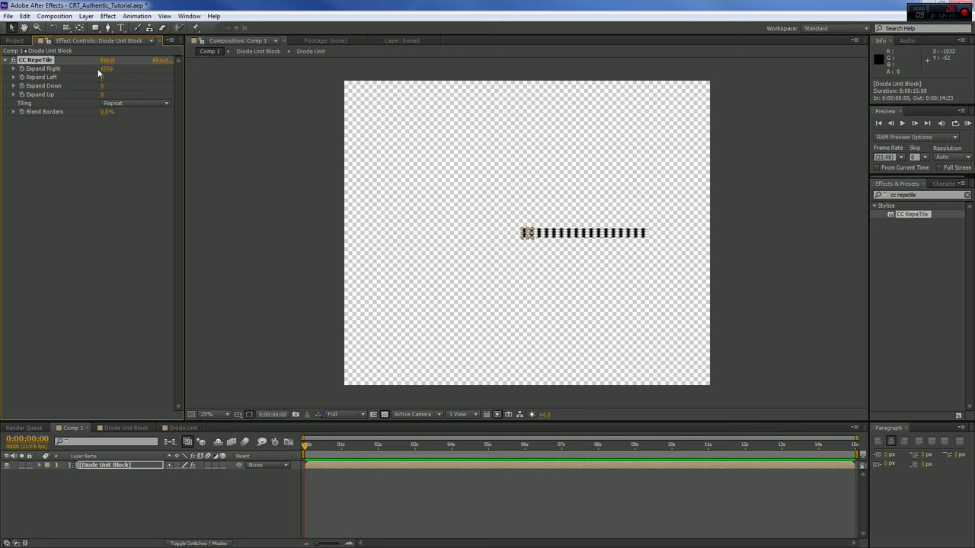
left_click_drag(107, 68, 215, 96)
left_click_drag(354, 92, 715, 92)
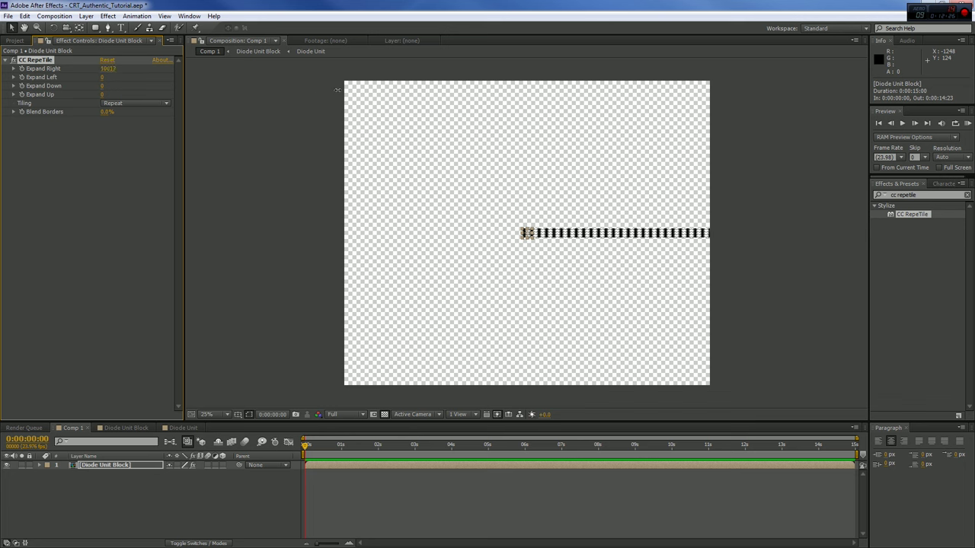
Step: Set CC RepeTile Expand Right and Expand Left to 10100
left_click(109, 69)
type("10100")
key("Return")
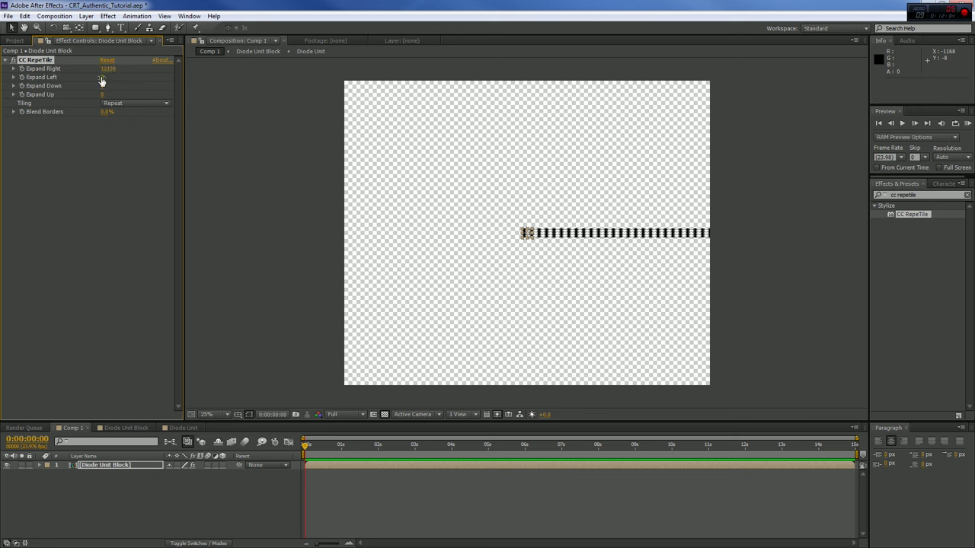
left_click(103, 78)
type("10100")
key("Return")
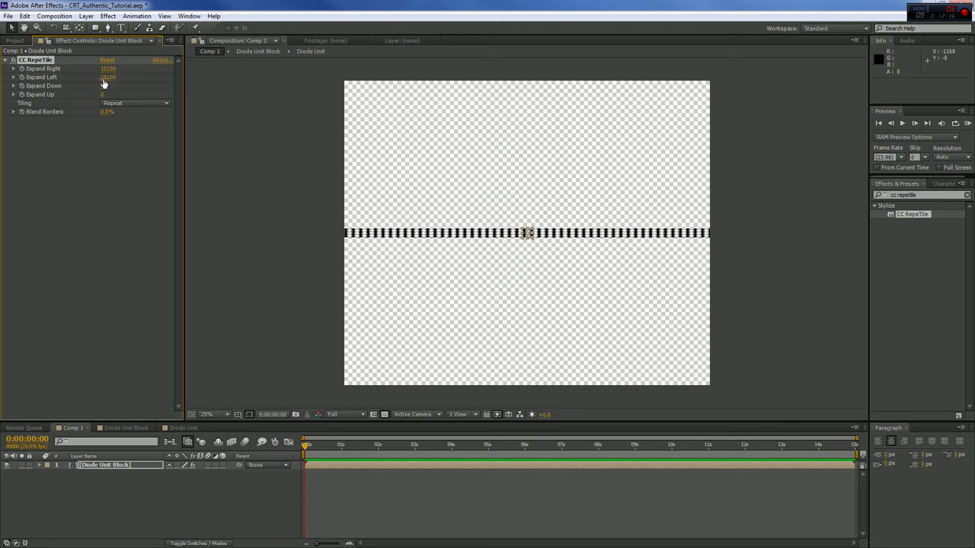
Step: Scrub Expand Down to 8527 so the tiles reach the bottom of the frame
left_click_drag(104, 86, 685, 98)
left_click_drag(108, 86, 200, 74)
left_click_drag(110, 90, 171, 76)
left_click_drag(104, 90, 538, 115)
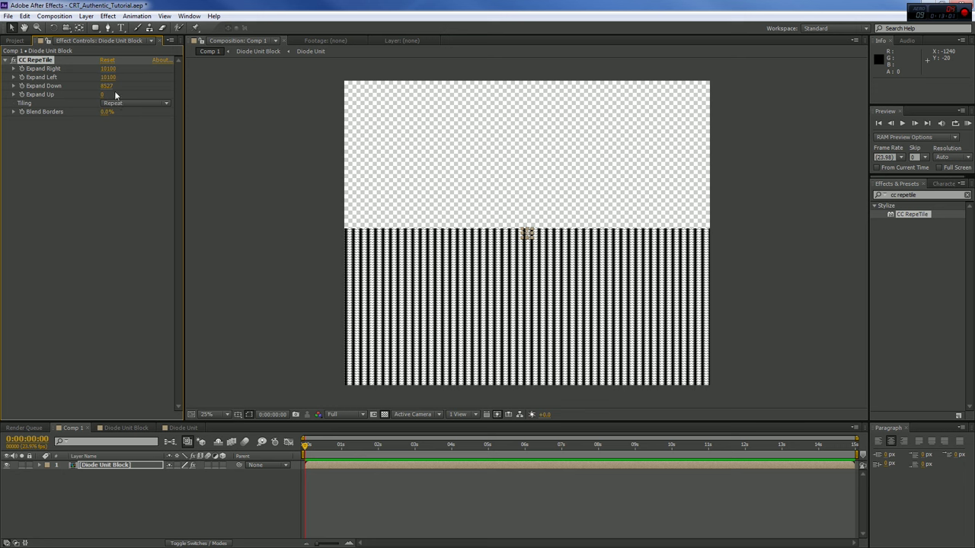
left_click(105, 94)
Step: Set Expand Up to 8520, check the tiling at 100% and 50% zoom, then open Diode Unit
type("8520")
key("Return")
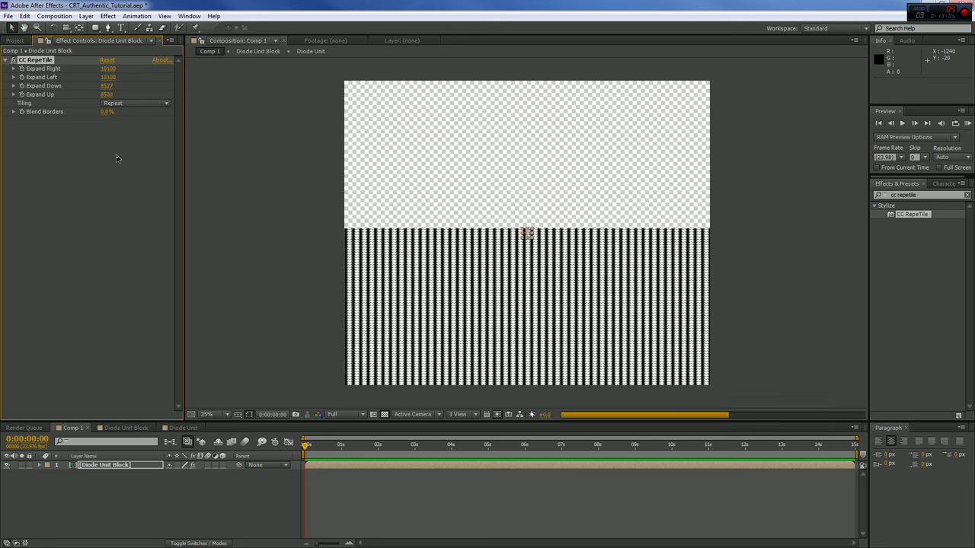
key("period")
key("period")
key("period")
key("period")
key("period")
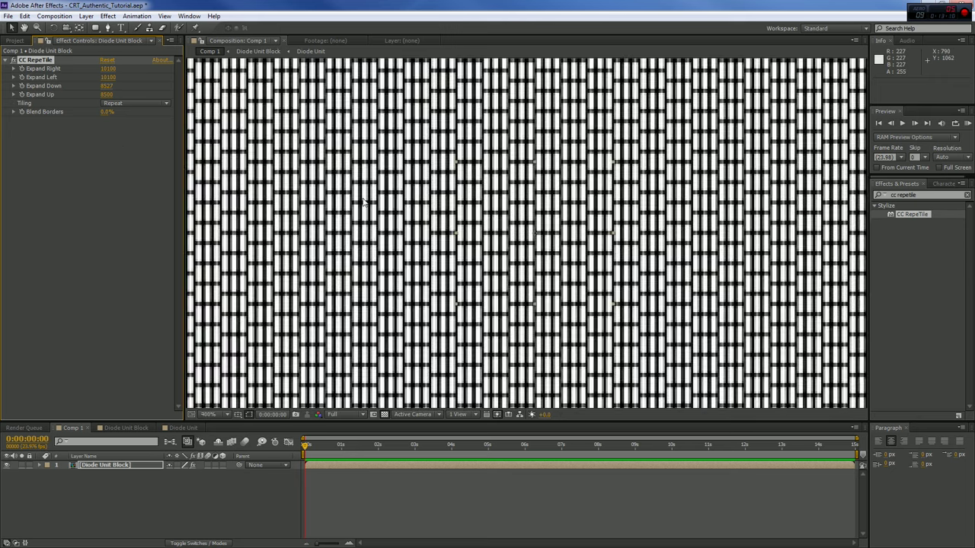
key("comma")
key("comma")
key("comma")
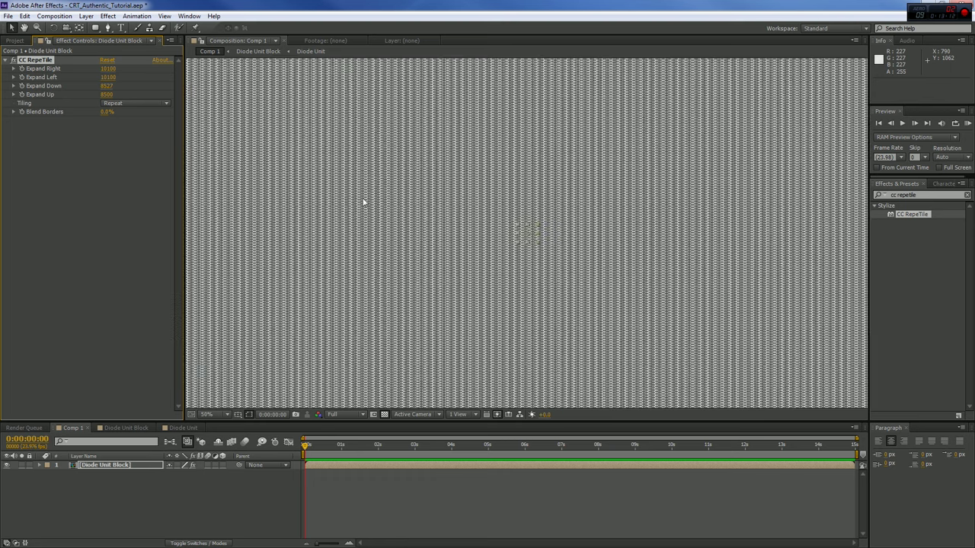
key("comma")
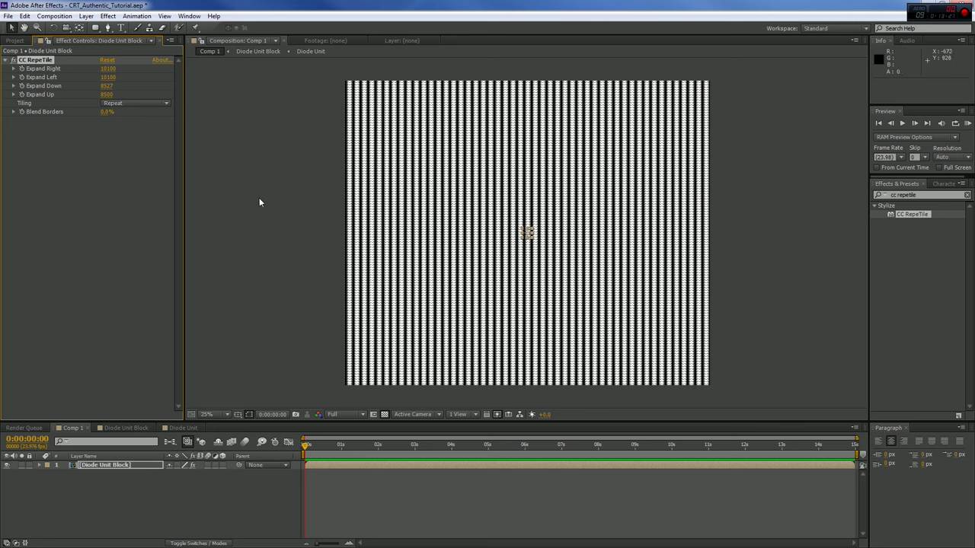
left_click(183, 428)
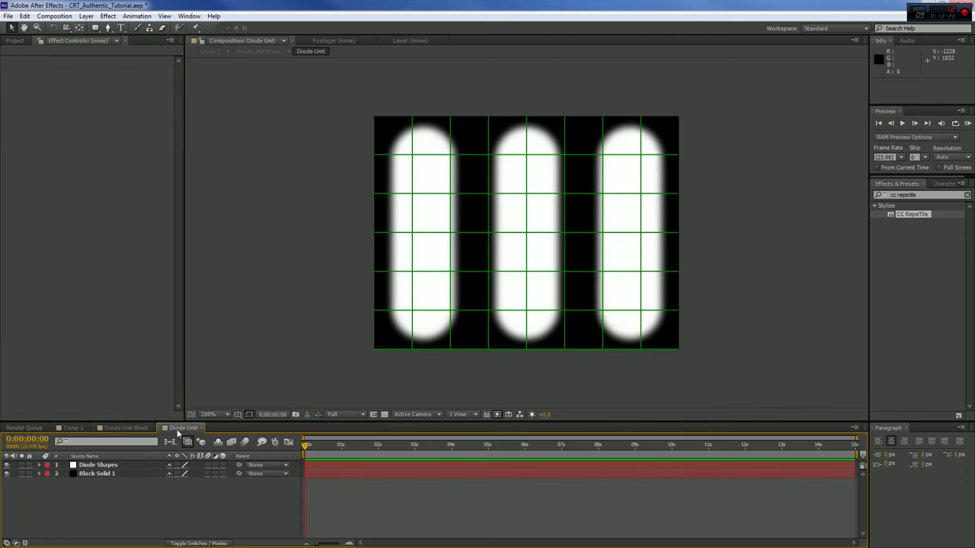
Step: Move between Diode Unit Block, Comp 1 and Diode Unit, resetting Comp 1's zoom to 100%
left_click(122, 428)
left_click(73, 428)
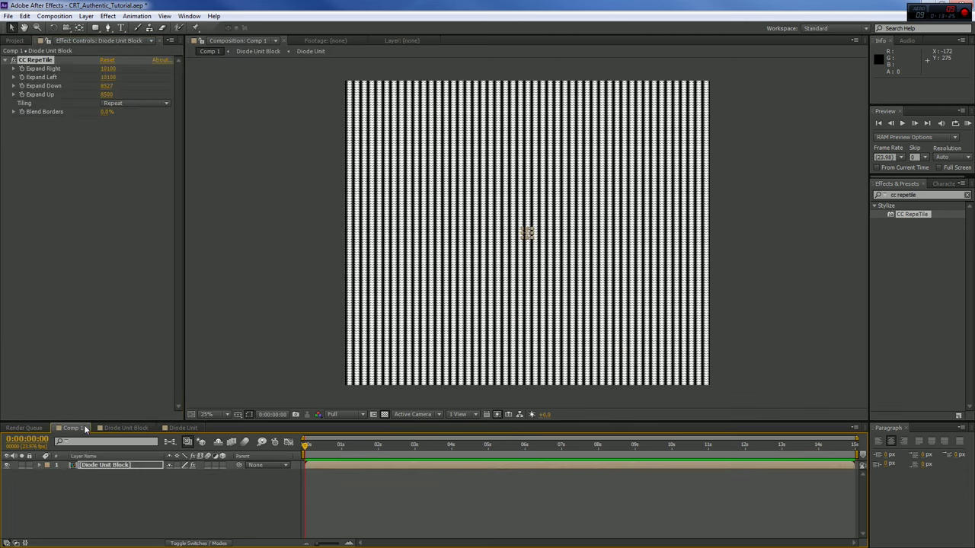
scroll(482, 162, "up", 8)
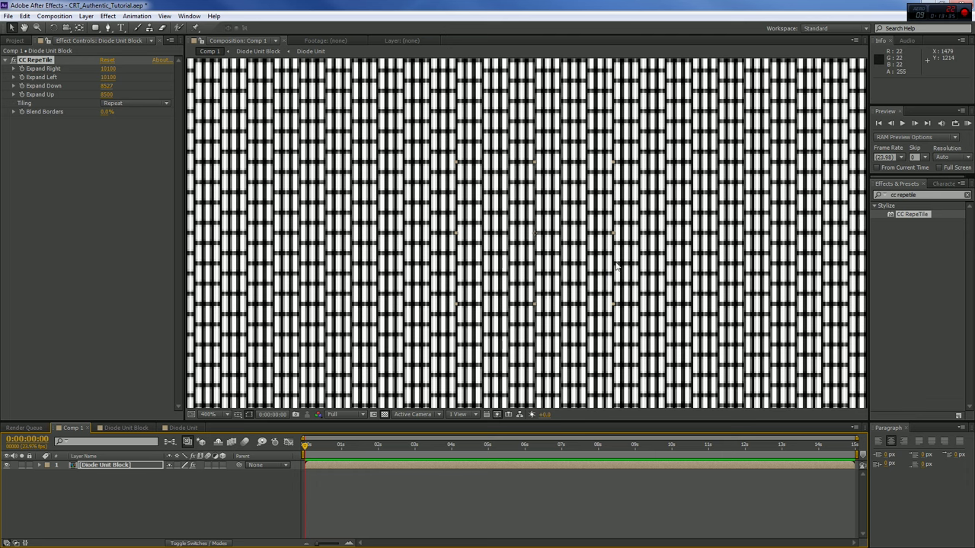
key("slash")
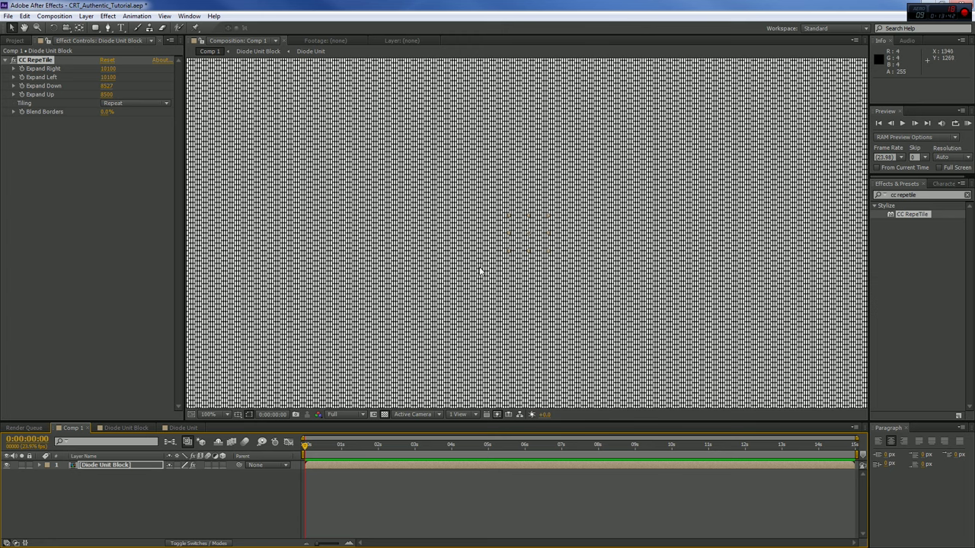
left_click(180, 429)
scroll(500, 281, "down", 1)
scroll(500, 277, "down", 1)
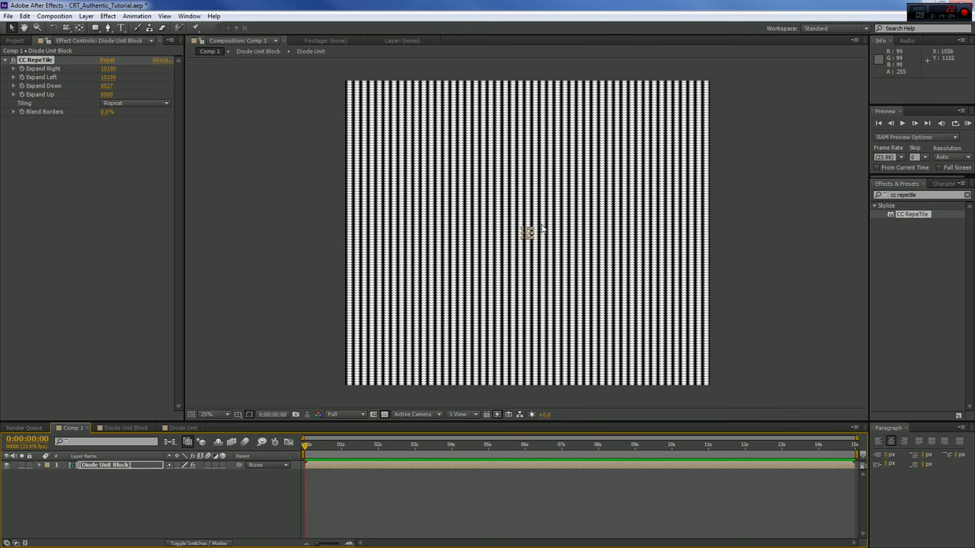
left_click(187, 428)
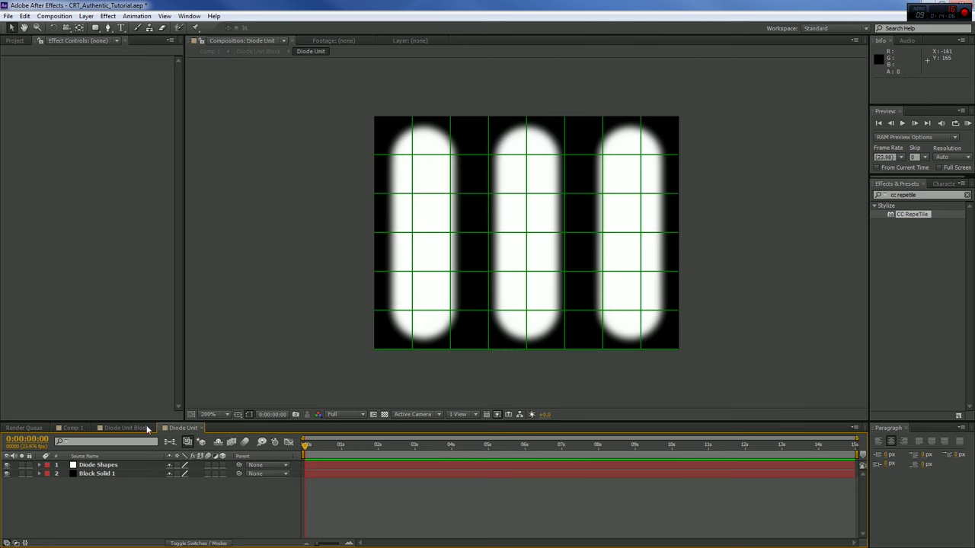
left_click(99, 428)
left_click(73, 428)
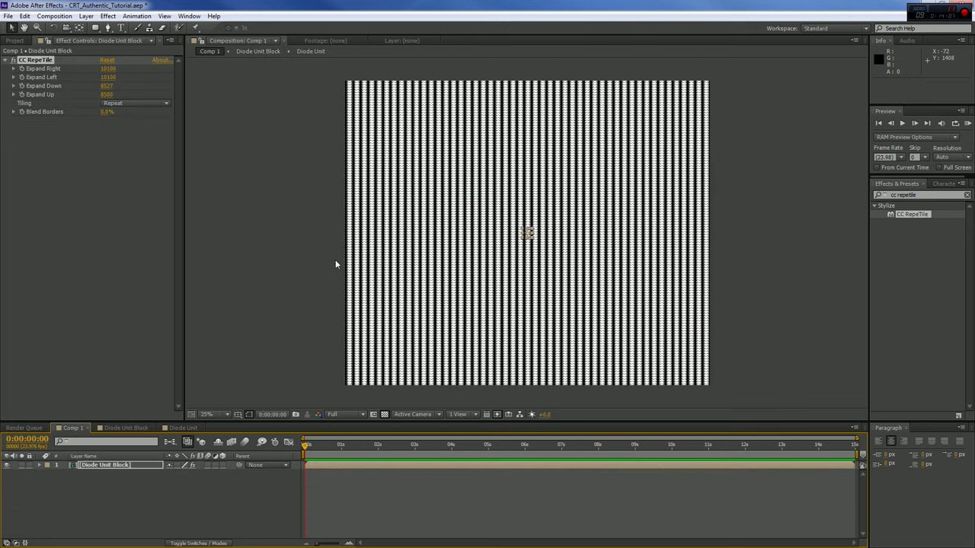
scroll(463, 229, "up", 4)
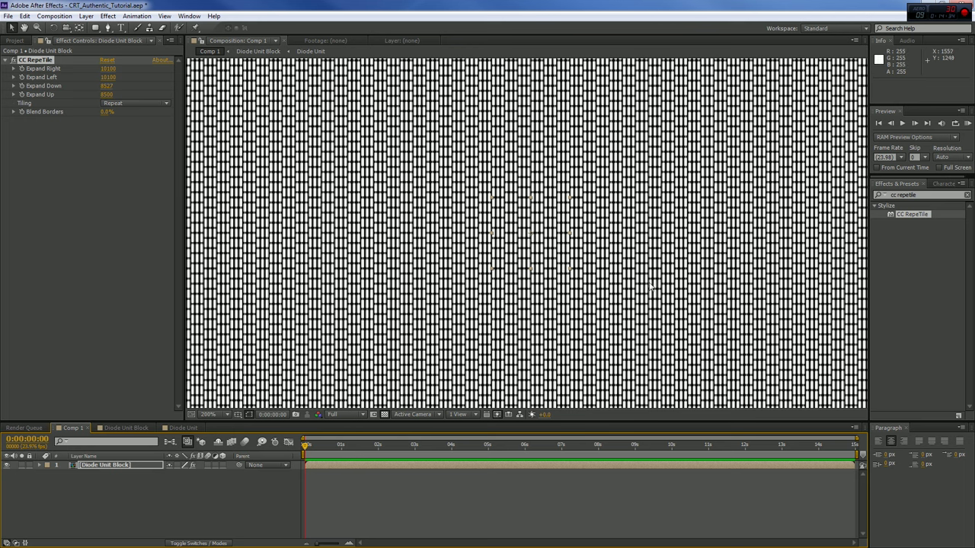
left_click(180, 428)
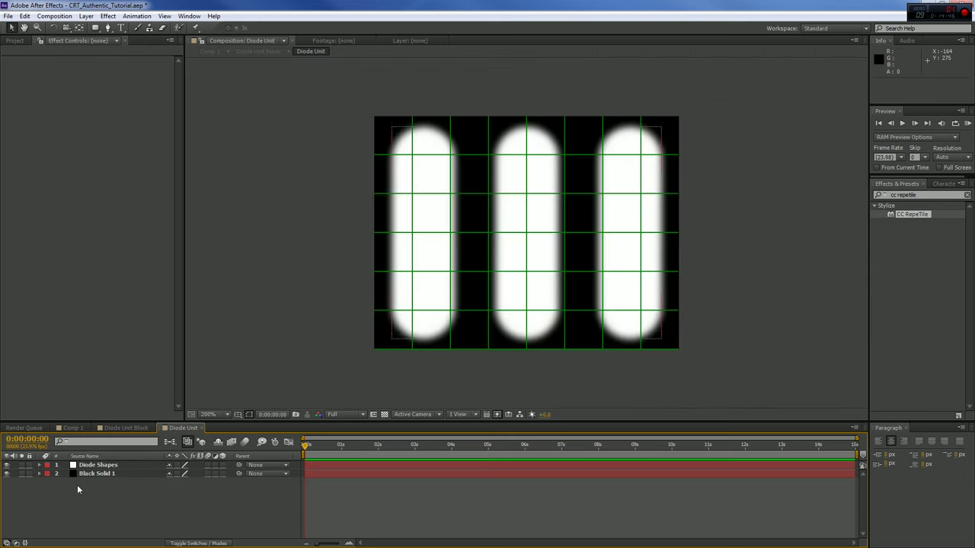
left_click(88, 16)
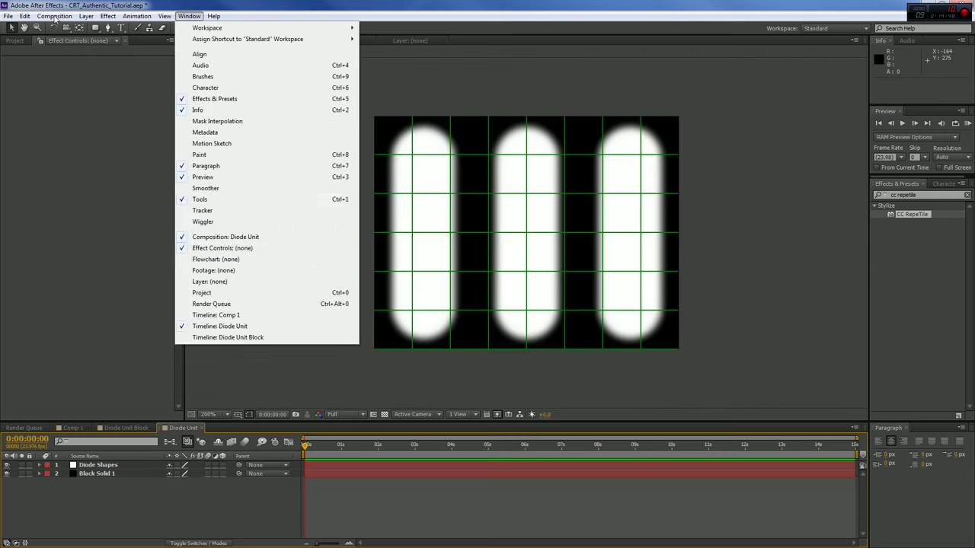
Step: Create a new pure black (000000) solid layer in the Diode Unit composition
mouse_move(256, 29)
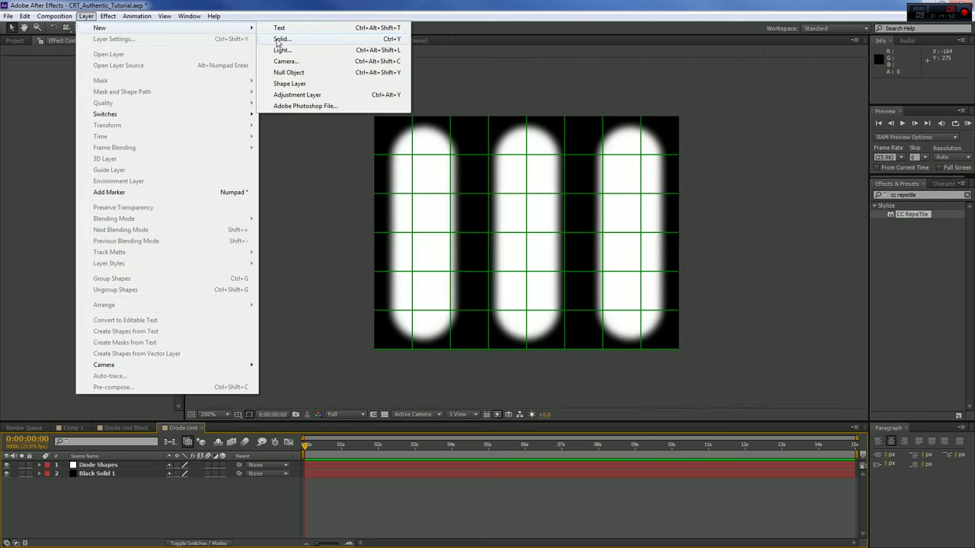
left_click(281, 37)
left_click(281, 362)
left_click_drag(220, 508, 197, 533)
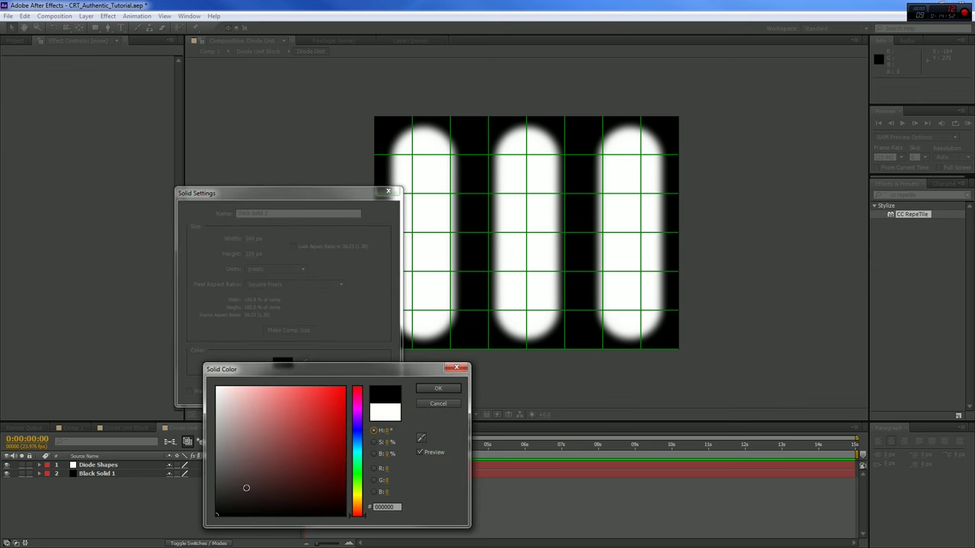
left_click(431, 389)
left_click(322, 394)
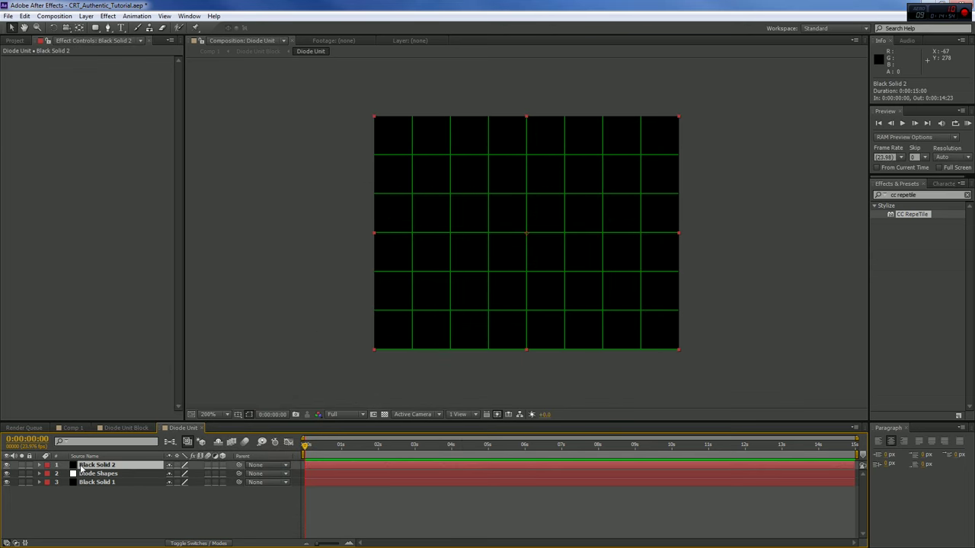
Step: Duplicate the black solid, hide the copies, and mask the third solid over the middle and right pills
key("ctrl+d")
key("ctrl+d")
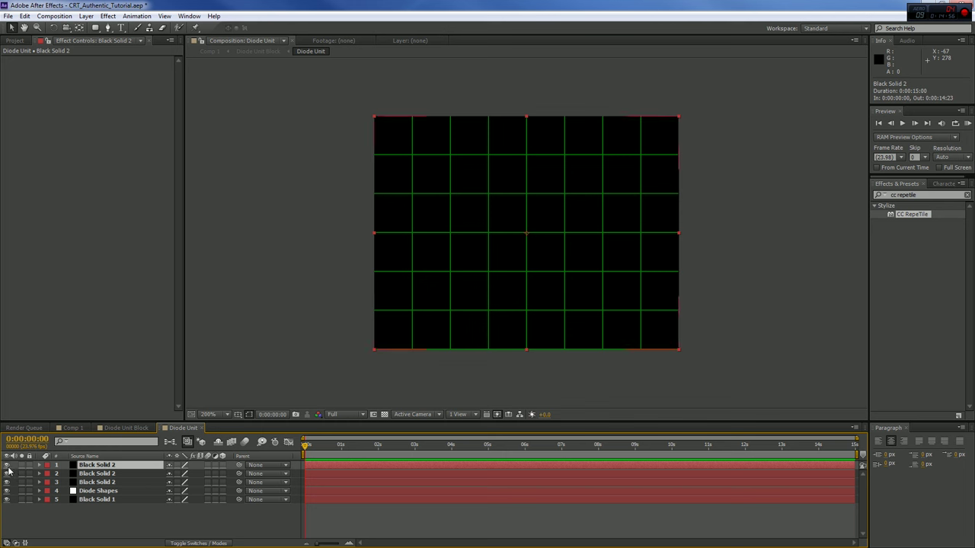
left_click_drag(6, 474, 5, 483)
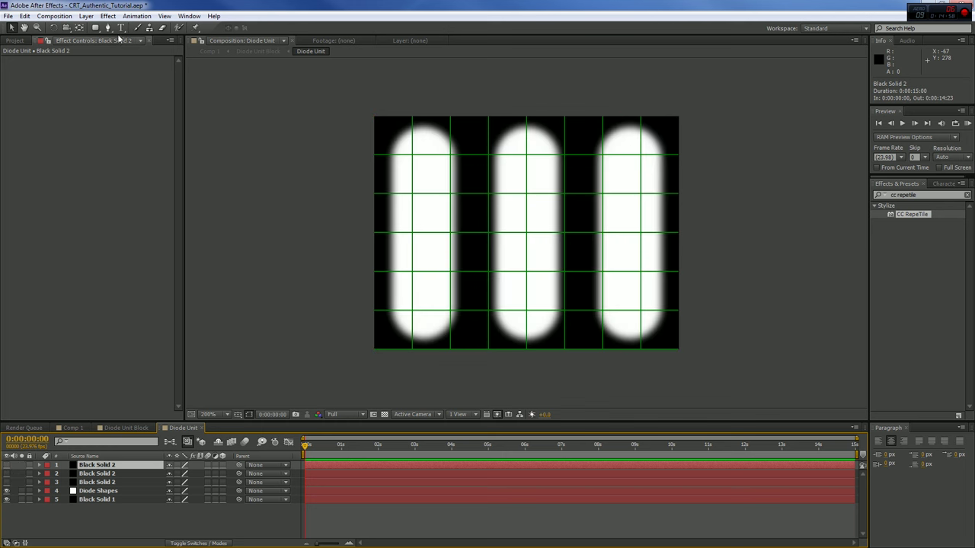
left_click(96, 27)
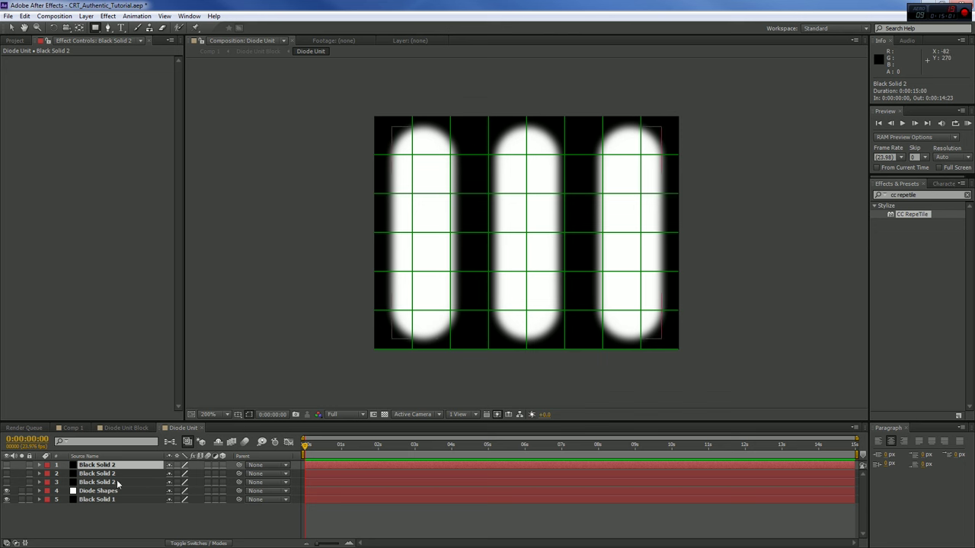
key("ctrl+Down")
key("ctrl+Down")
left_click_drag(471, 95, 727, 369)
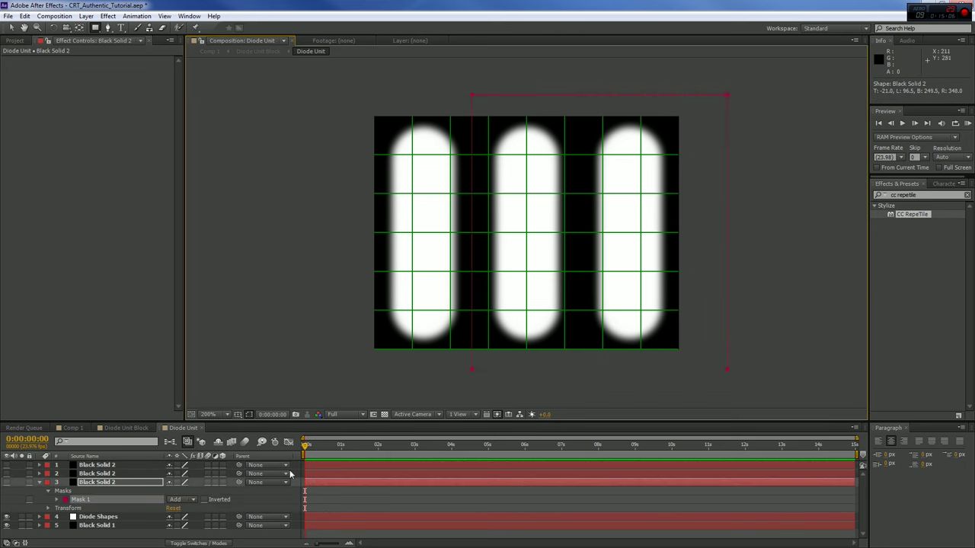
Step: Mask the second solid over the left and right pills and the top solid over the left and middle pills
left_click(38, 483)
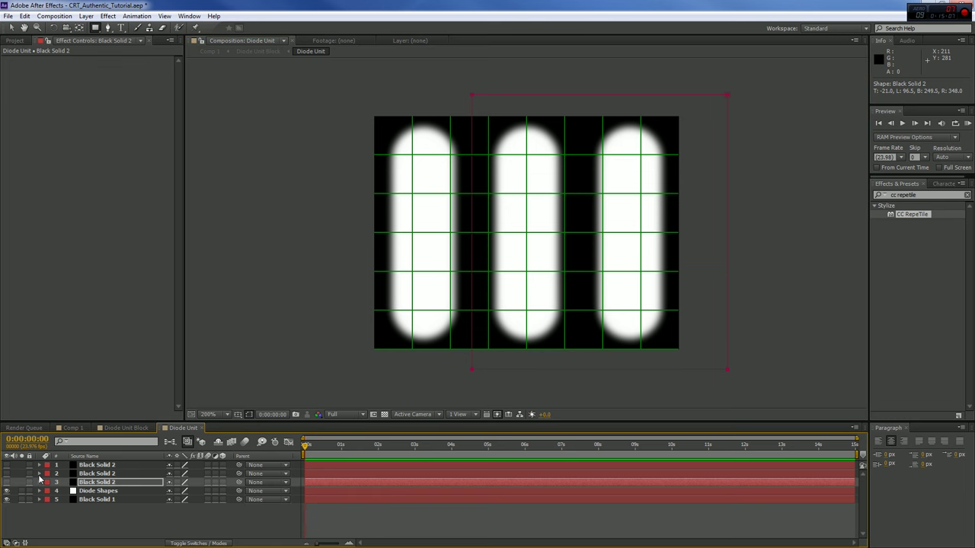
left_click(89, 474)
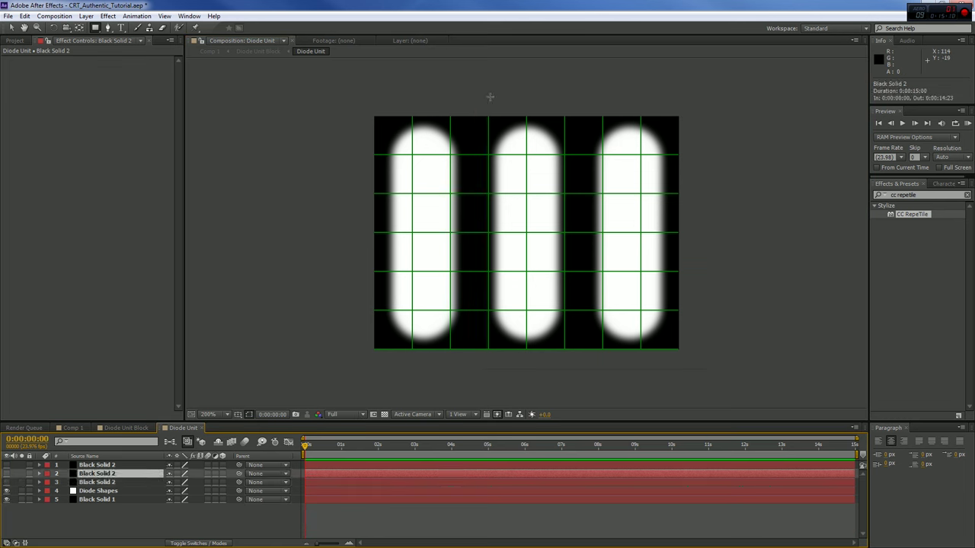
left_click_drag(346, 97, 472, 373)
mouse_move(577, 81)
left_mouse_down()
mouse_move(661, 300)
mouse_move(730, 377)
left_mouse_up()
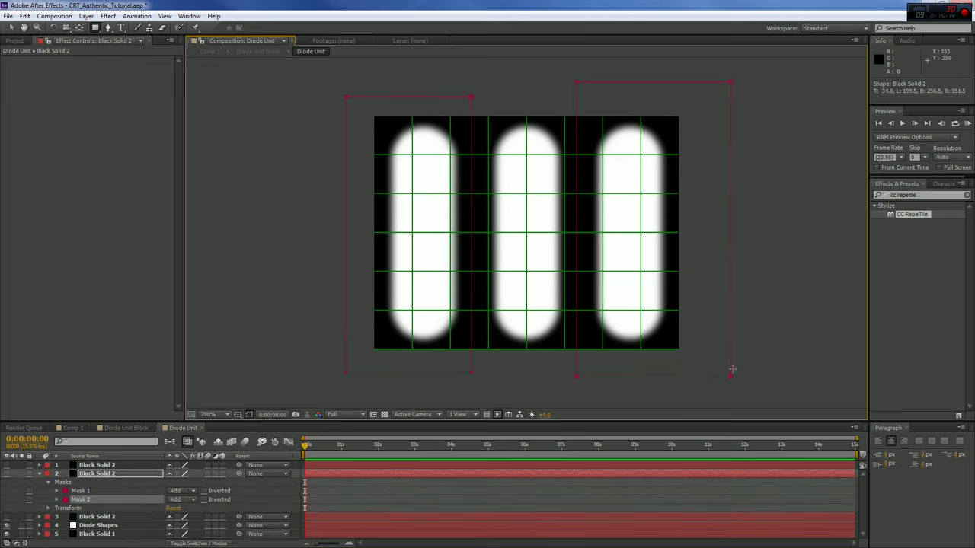
left_click(39, 474)
left_click(97, 464)
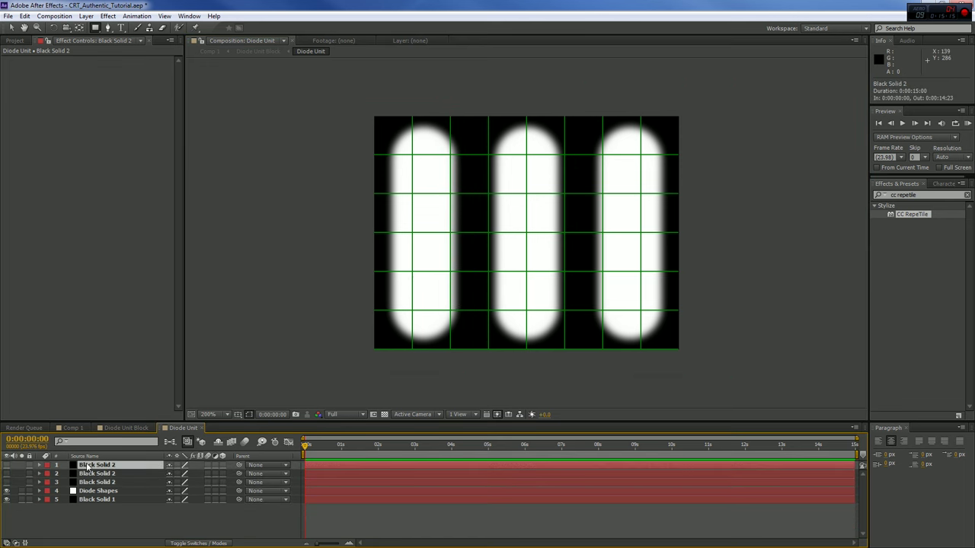
left_click_drag(350, 89, 578, 382)
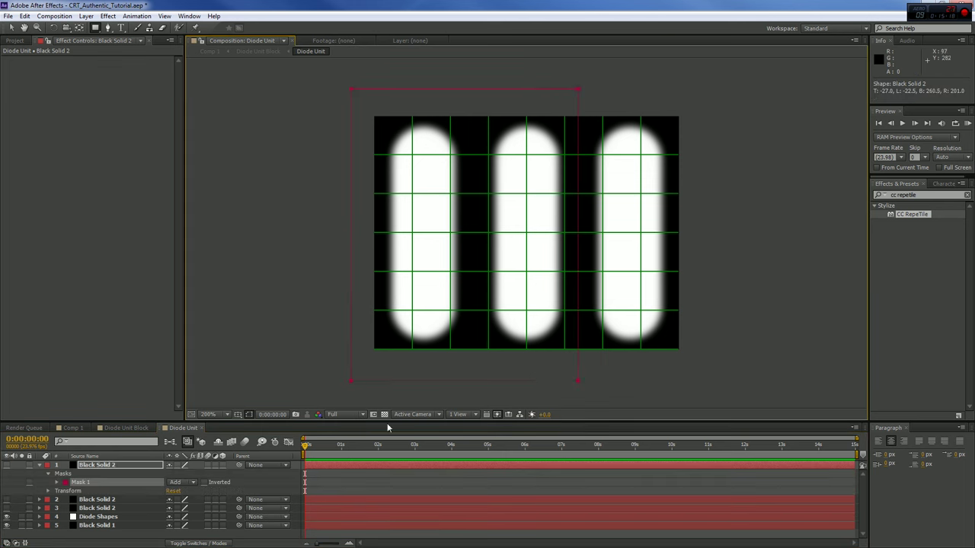
left_click(39, 465)
Step: Toggle each solid's visibility to confirm it isolates one pill, leaving the third solid shown
left_click(6, 482)
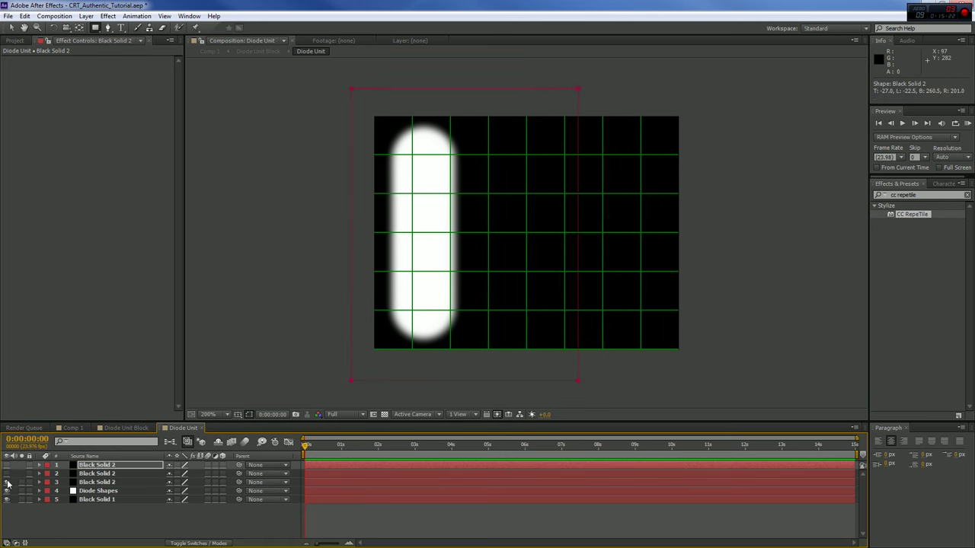
left_click(6, 482)
left_click(7, 474)
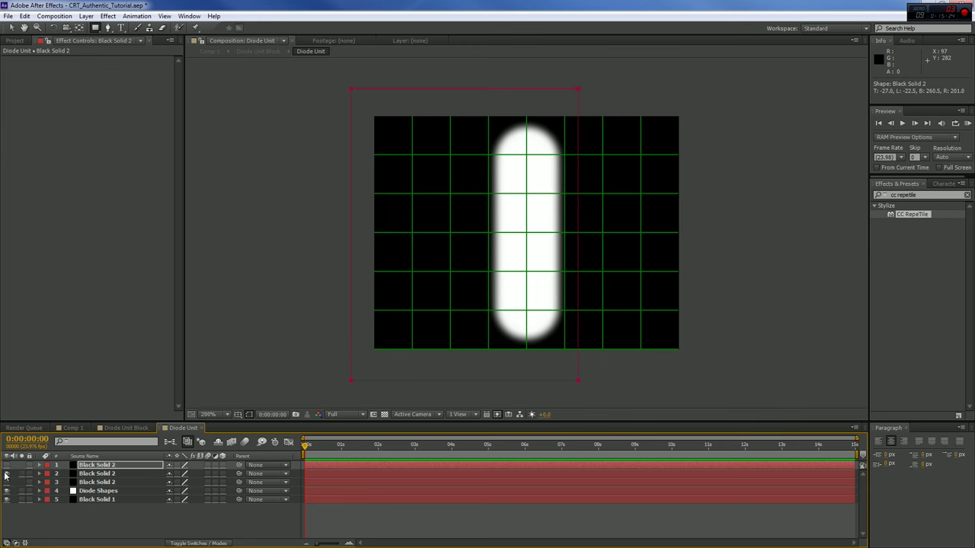
left_click(6, 474)
left_click(7, 466)
left_click(7, 467)
left_click(7, 482)
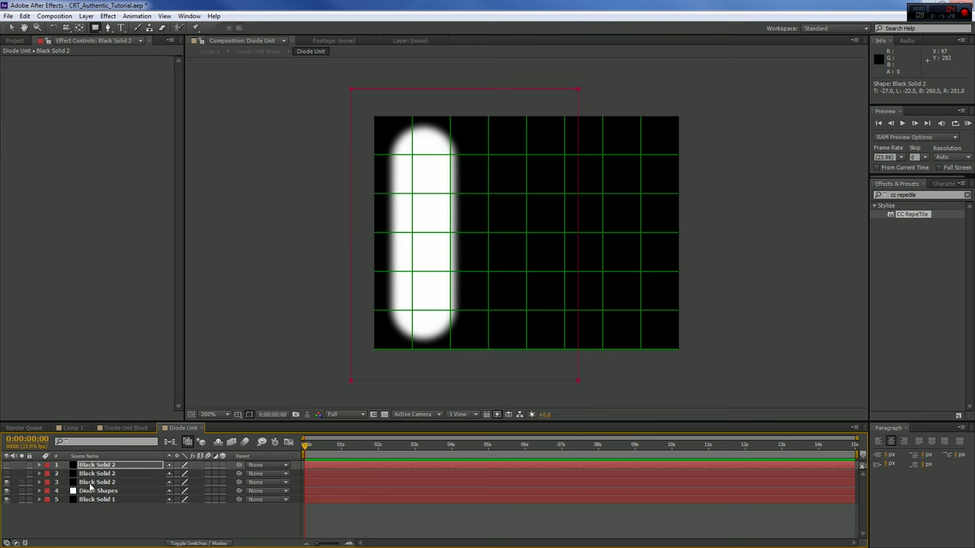
left_click(95, 483)
left_click(122, 428)
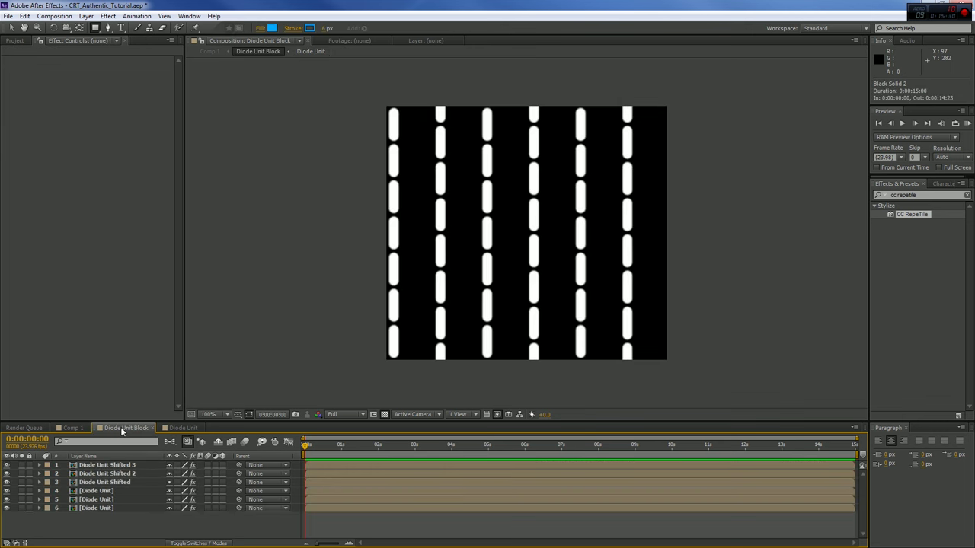
Step: Zoom in and out on Comp 1 to inspect the tiled diode columns
left_click(70, 428)
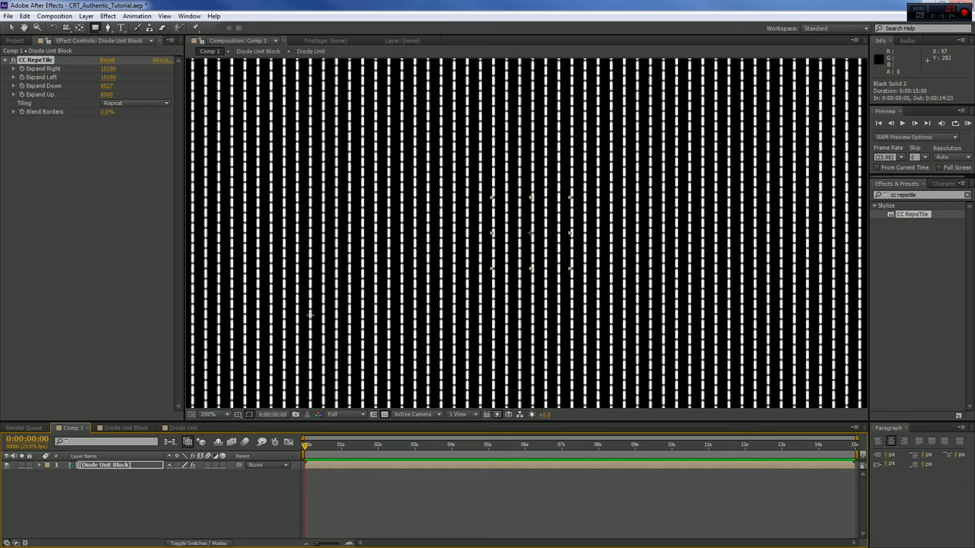
key("comma")
key("comma")
key("period")
key("period")
key("comma")
key("comma")
key("period")
key("period")
key("period")
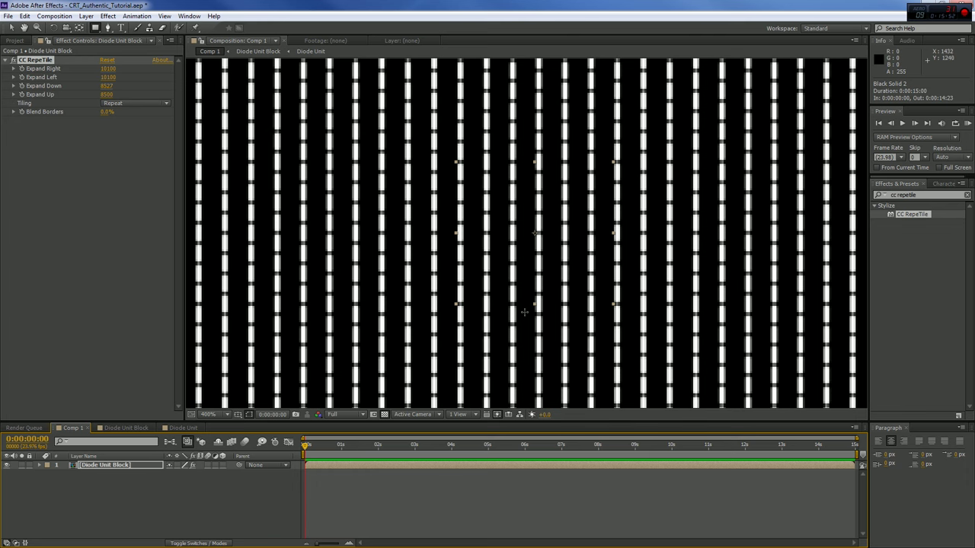
scroll(579, 301, "down", 6)
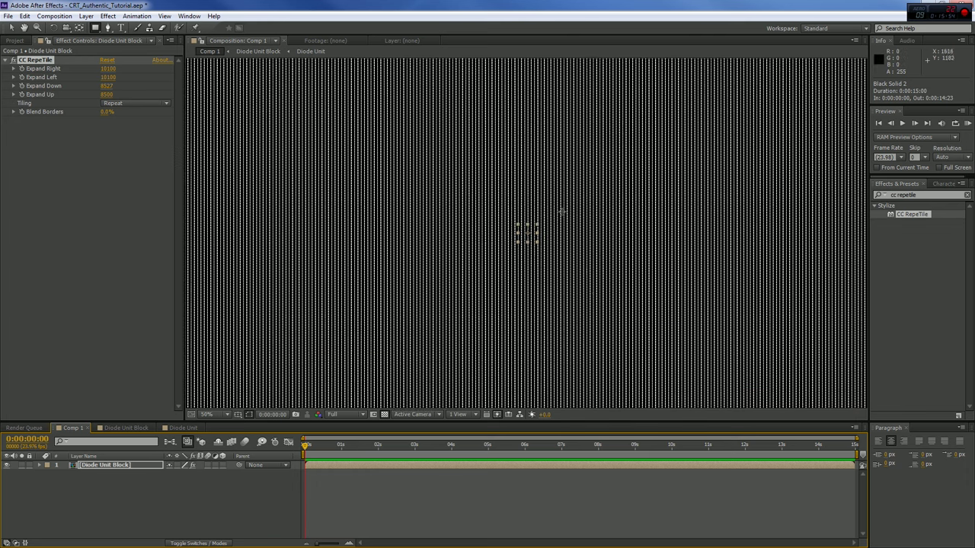
Step: In Diode Unit, hide the left-pill solid and show the middle-pill solid, then inspect Comp 1 magnified
left_click(183, 427)
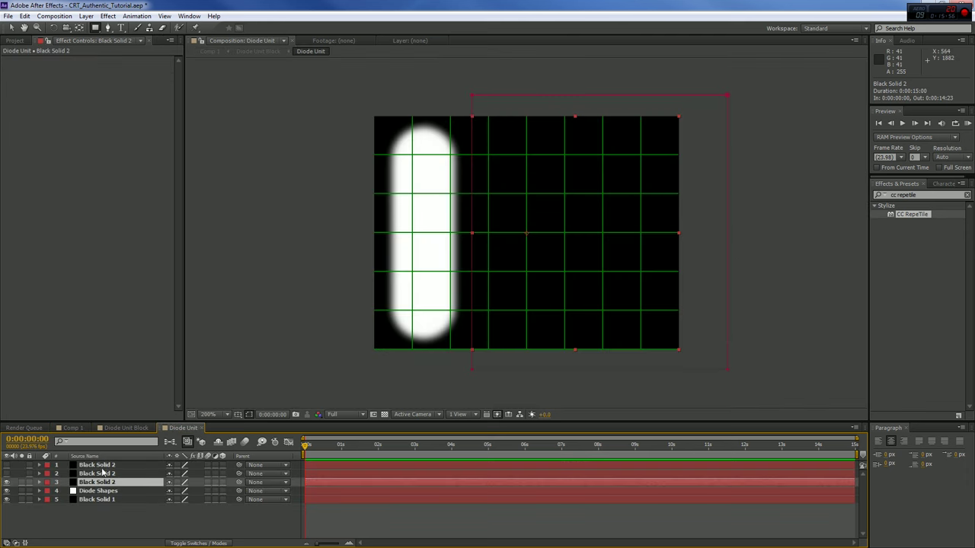
left_click(7, 474)
left_click(6, 483)
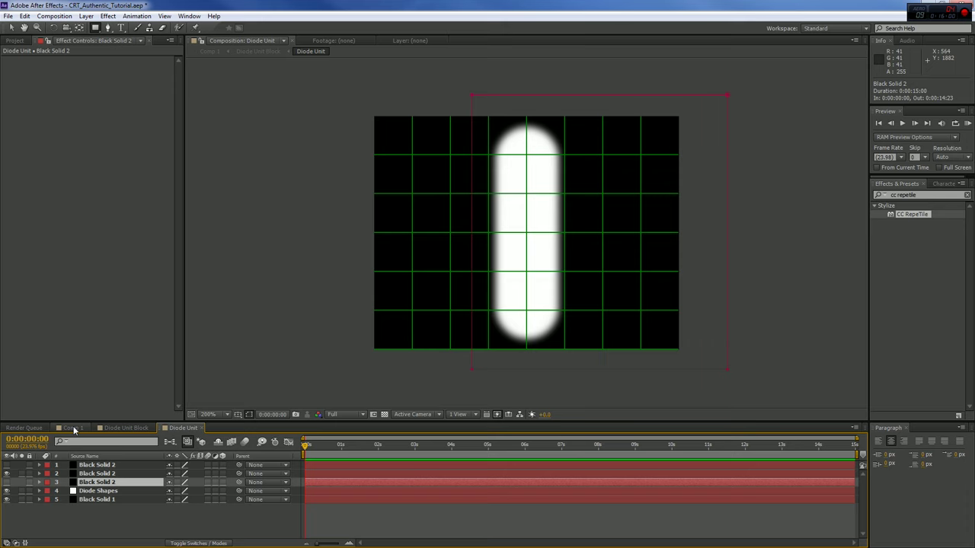
left_click(71, 428)
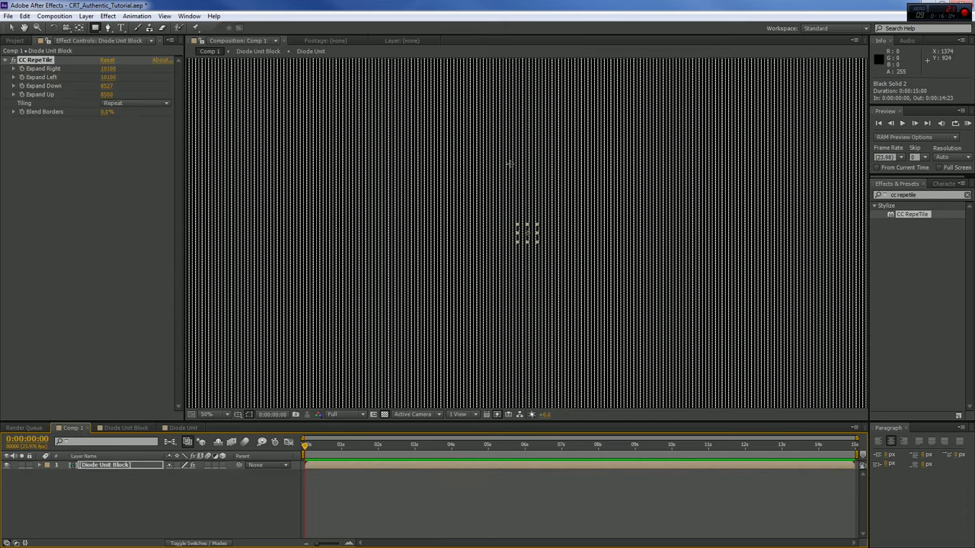
key("period")
key("period")
key("period")
key("period")
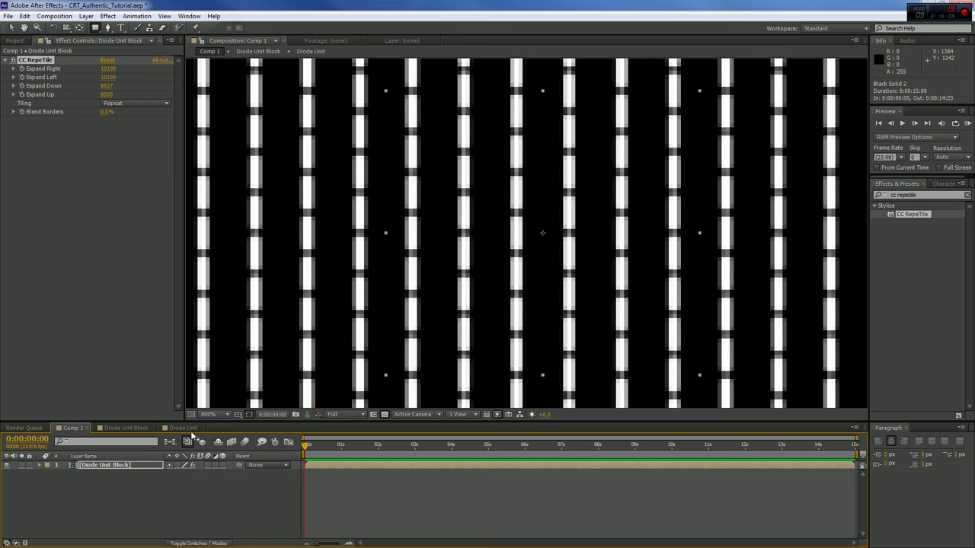
Step: Cycle through the three compositions, toggle the pill layers' visibility in Diode Unit, and return to Comp 1
left_click(137, 427)
left_click(183, 428)
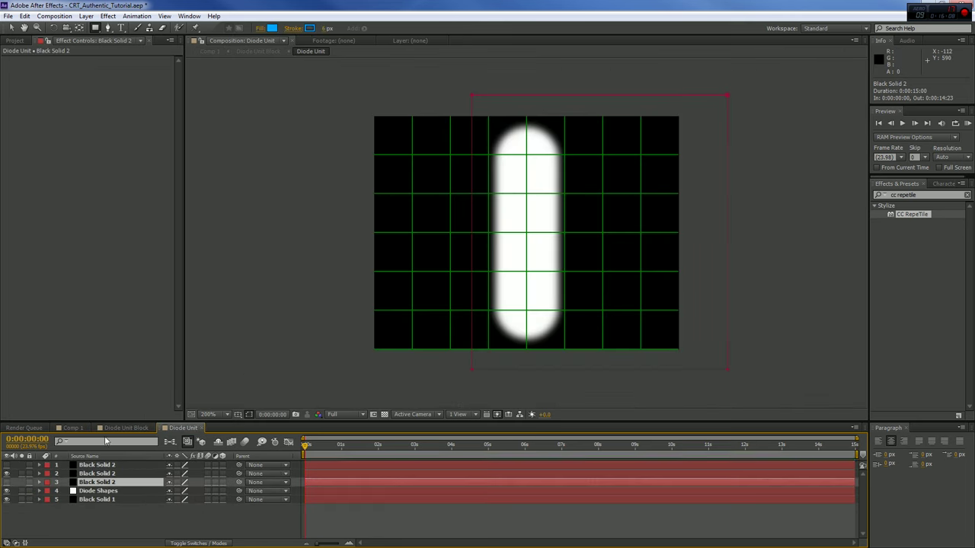
left_click(72, 428)
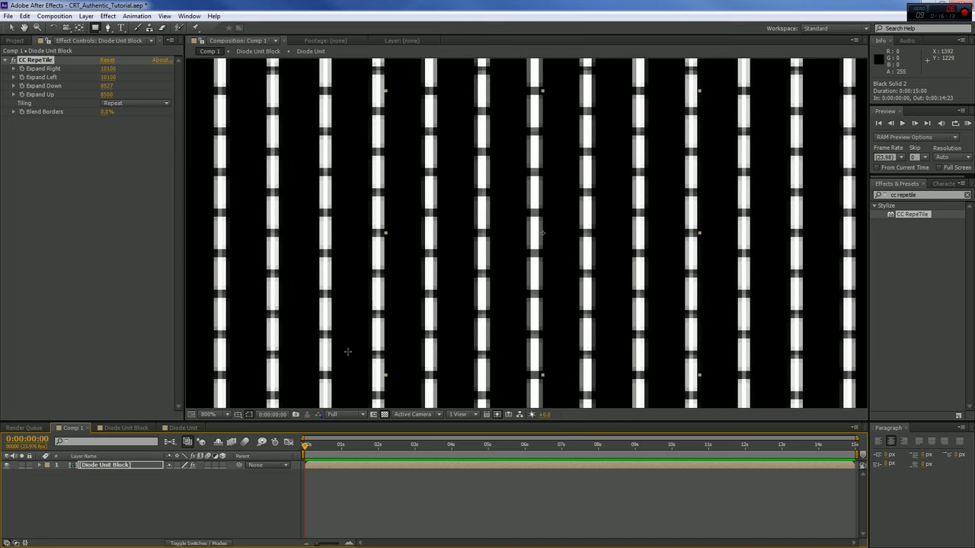
left_click(138, 428)
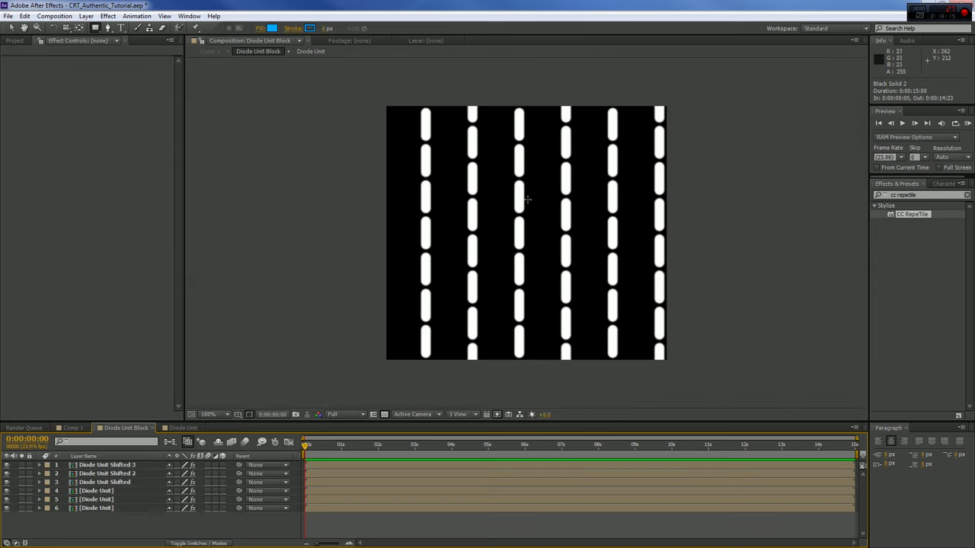
left_click(67, 429)
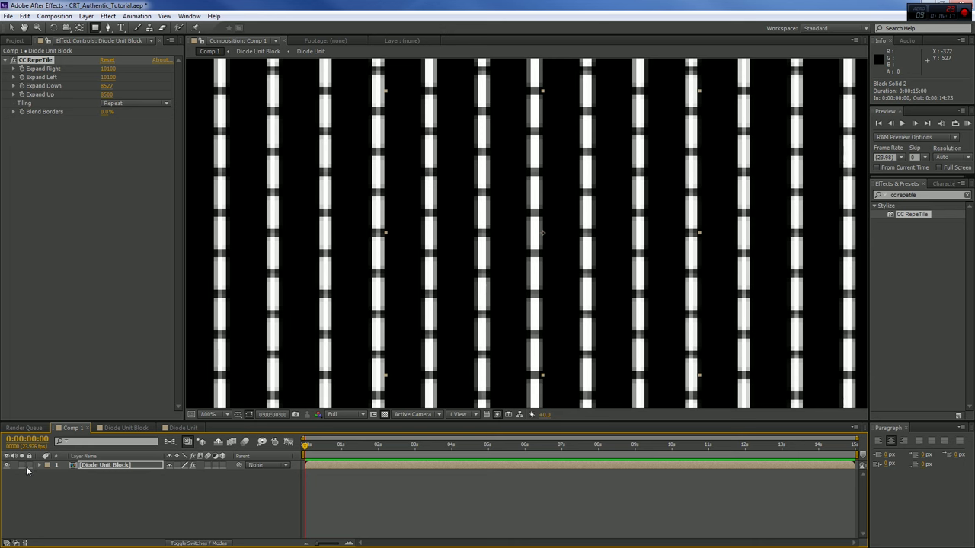
left_click(180, 428)
left_click(7, 482)
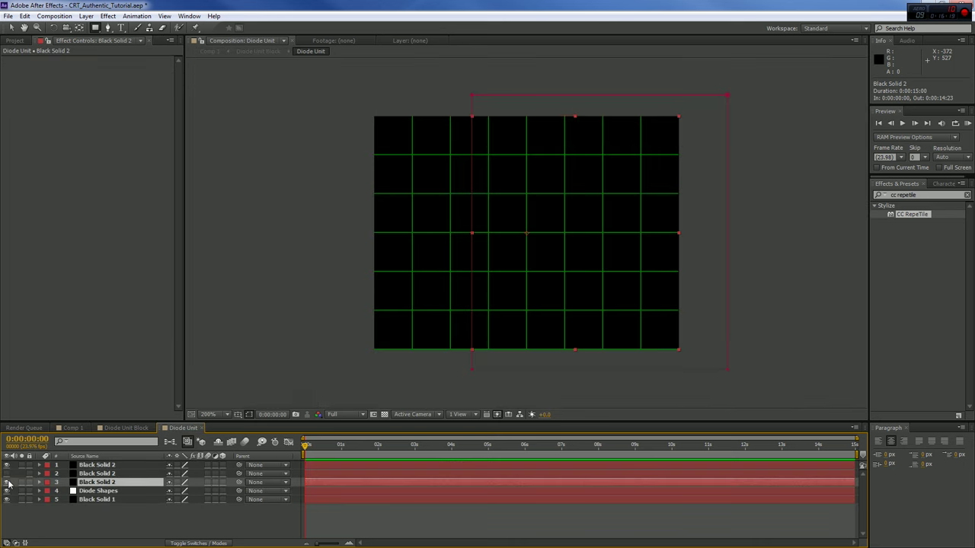
left_click(6, 473)
left_click(73, 428)
scroll(386, 201, "down", 5)
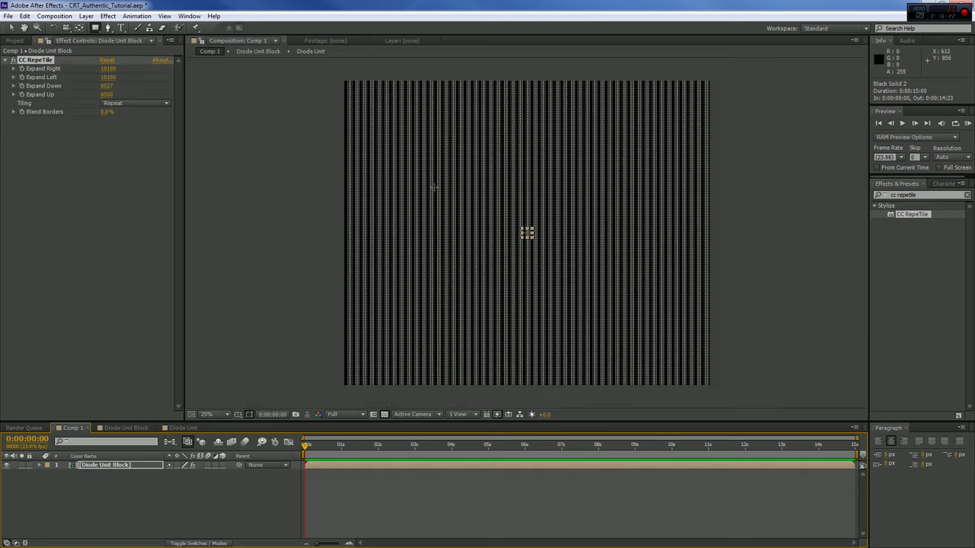
Step: Add Comp 1's current frame to the Render Queue with Composition > Save Frame As > File
left_click(54, 16)
mouse_move(122, 152)
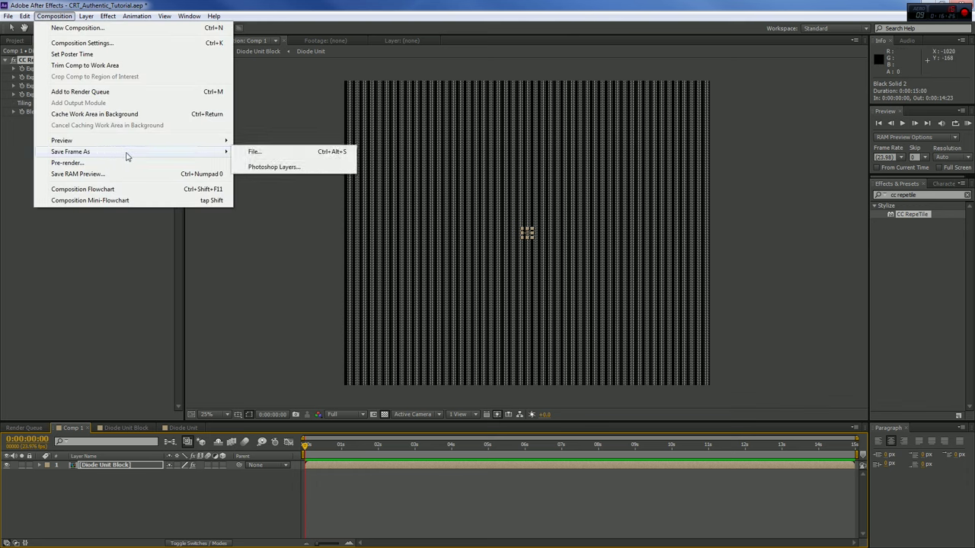
left_click(242, 151)
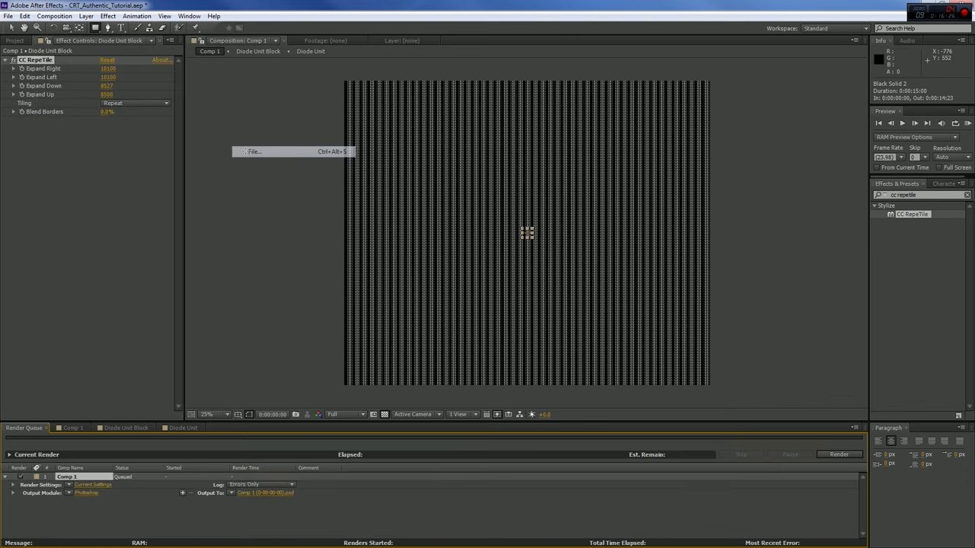
Step: Set the output module to PNG Sequence with RGB channels, keeping the default PNG options
left_click(85, 492)
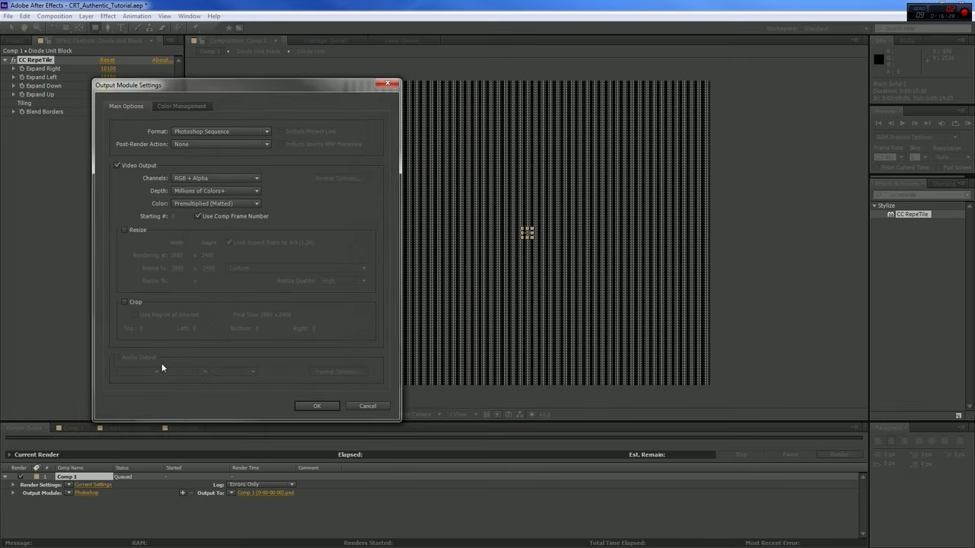
left_click(233, 132)
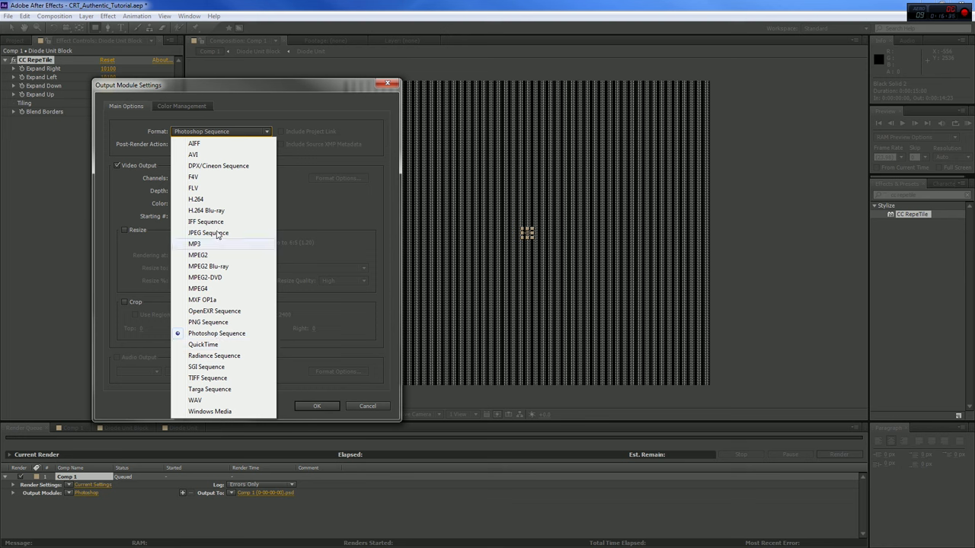
left_click(203, 322)
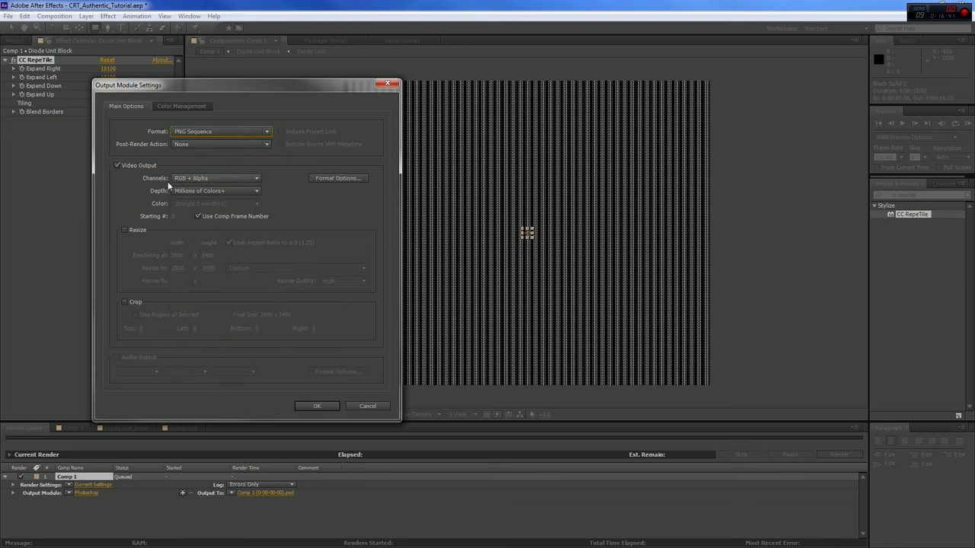
left_click(197, 177)
left_click(190, 189)
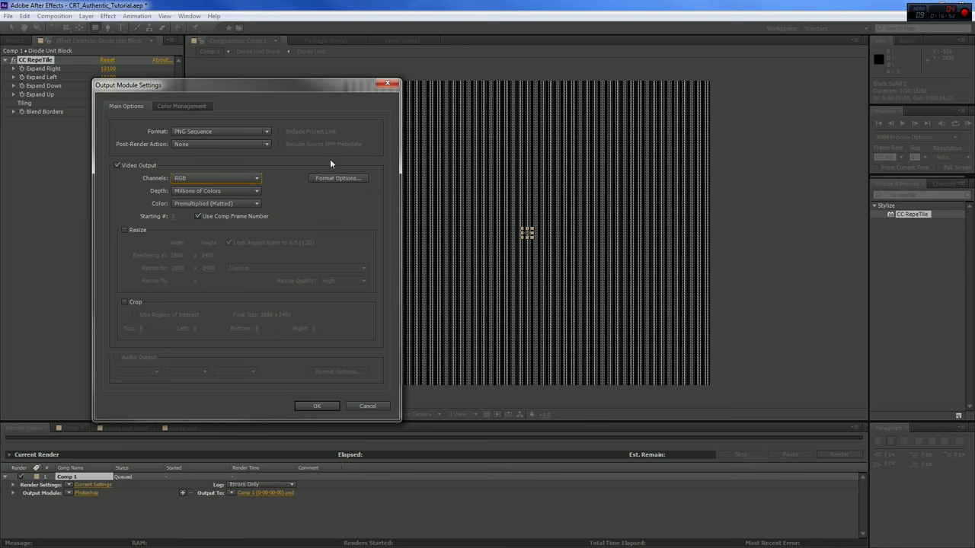
left_click(338, 179)
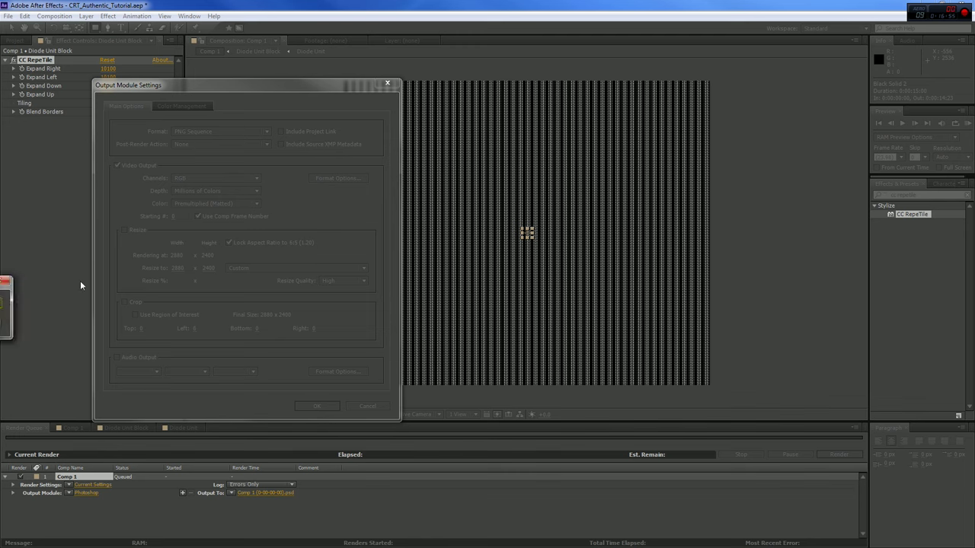
left_click(280, 319)
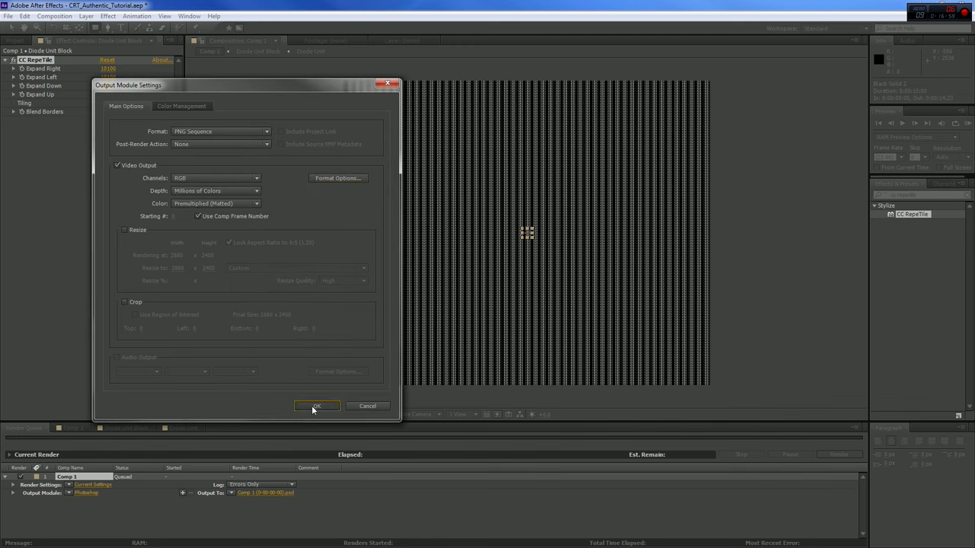
left_click(312, 406)
Step: Name the output 'CRT Screen_Diodes_(Red-diodes) tut.png' in BnM_VIZ-FX_Composites and start the render
left_click(260, 492)
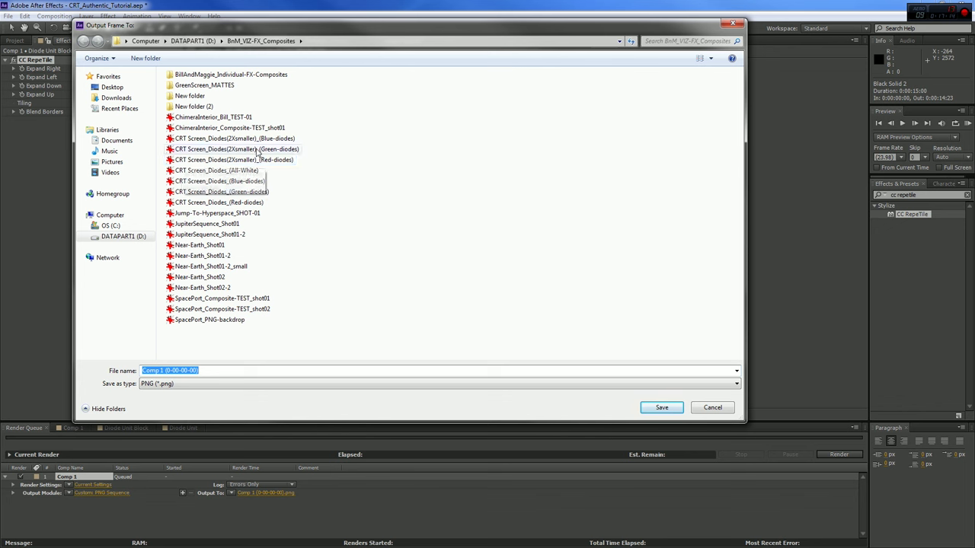
left_click(710, 408)
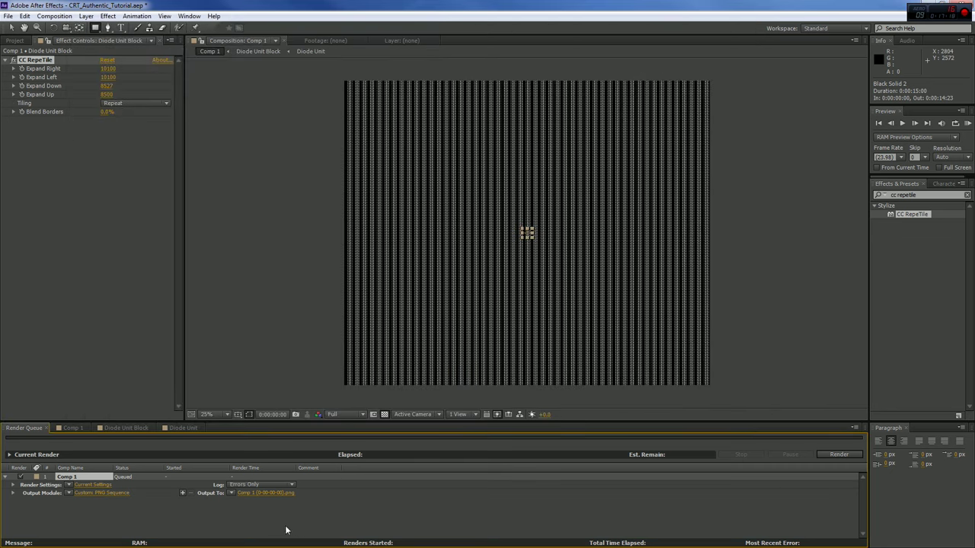
left_click(272, 493)
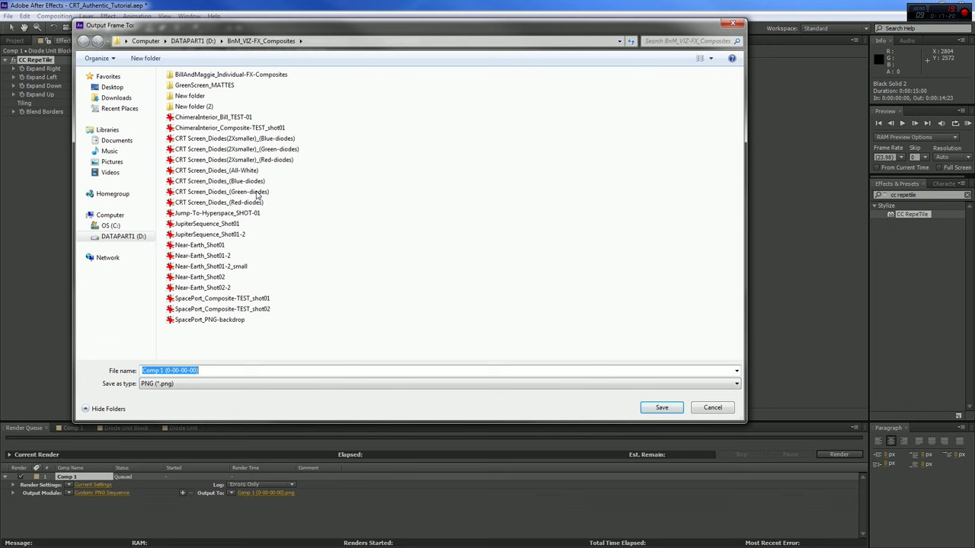
left_click(229, 201)
left_click(259, 371)
left_click(259, 371)
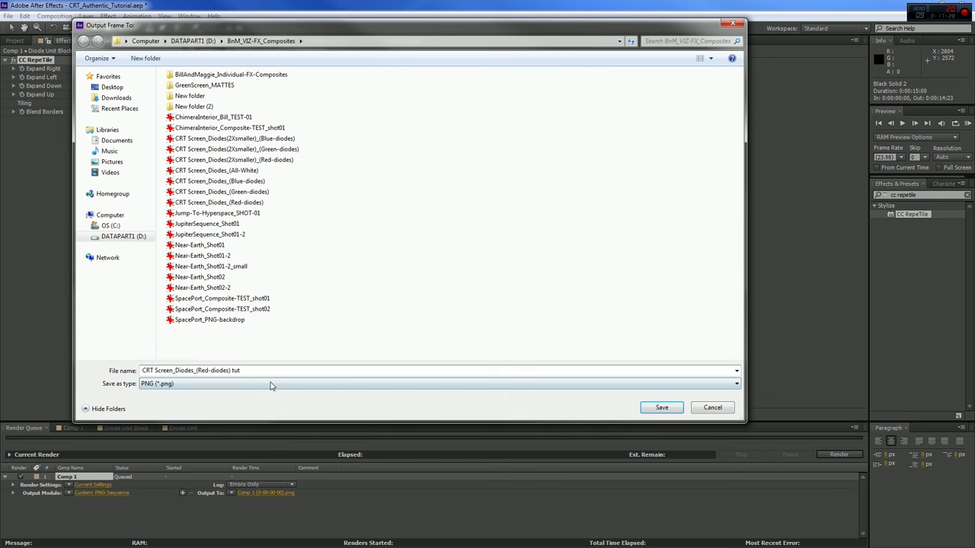
left_click(651, 408)
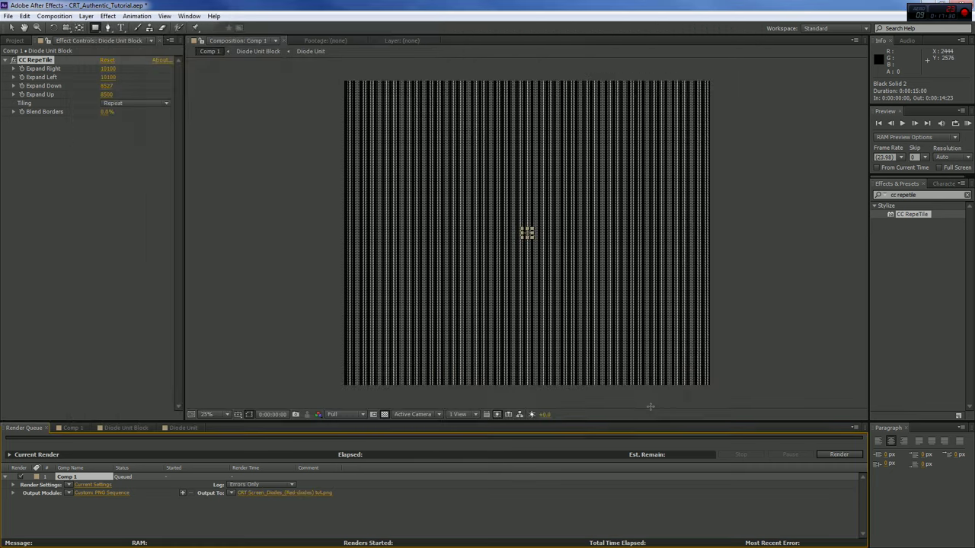
left_click(835, 455)
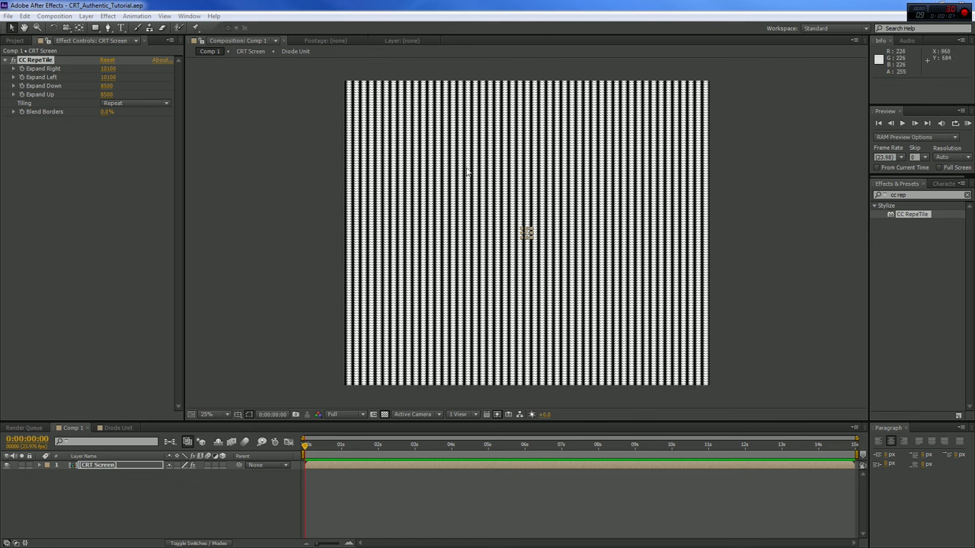
Step: Show the Project panel listing Comp 1, CRT Screen, Diode Unit and the Solids folder
scroll(764, 257, "up", 4)
scroll(762, 259, "up", 2)
scroll(601, 239, "down", 4)
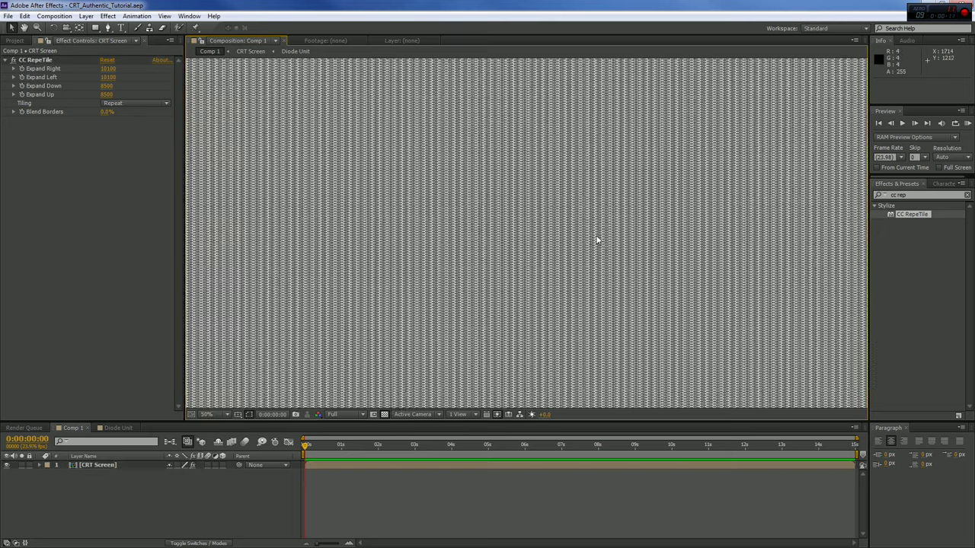
scroll(597, 240, "down", 2)
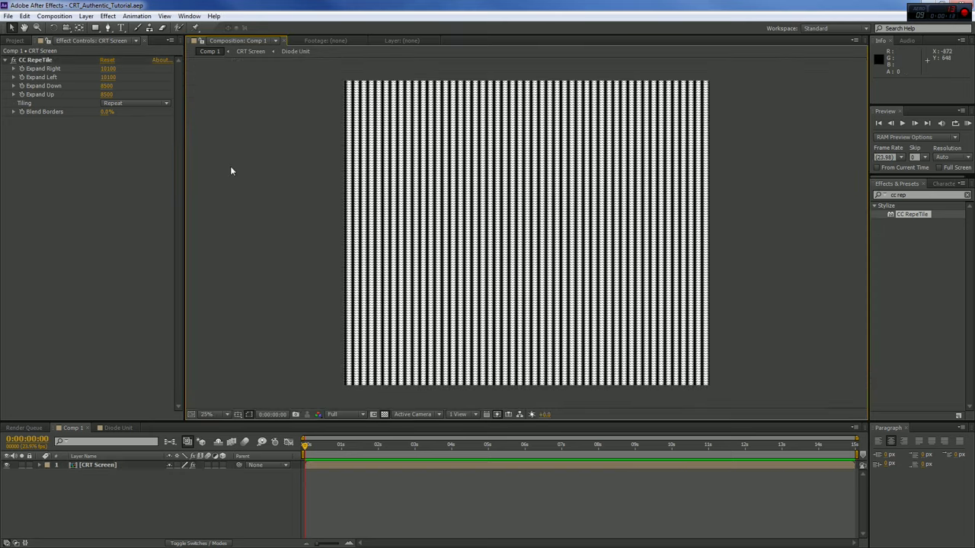
left_click(16, 40)
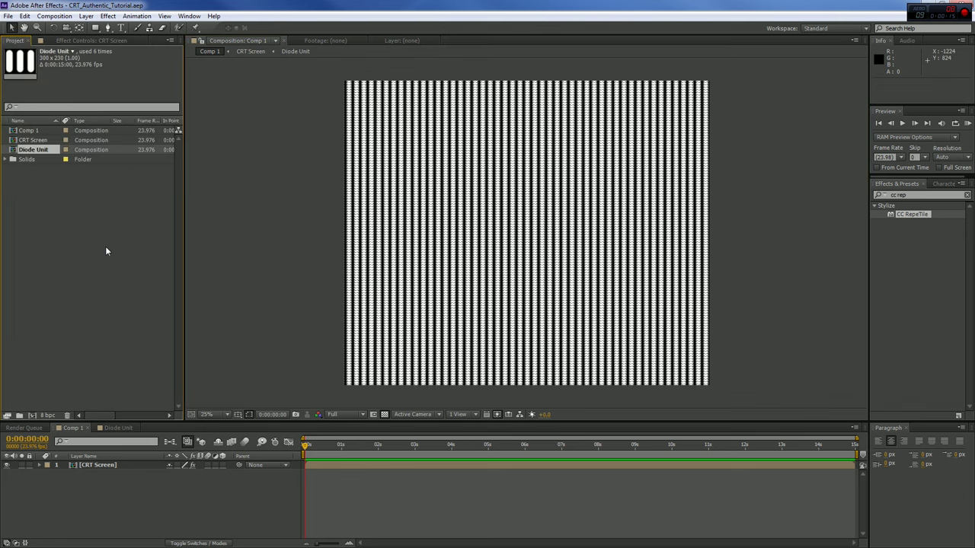
Step: Create a new 1920 × 1080 composition (Comp 2) from Composition > New Composition
left_click(54, 15)
left_click(64, 29)
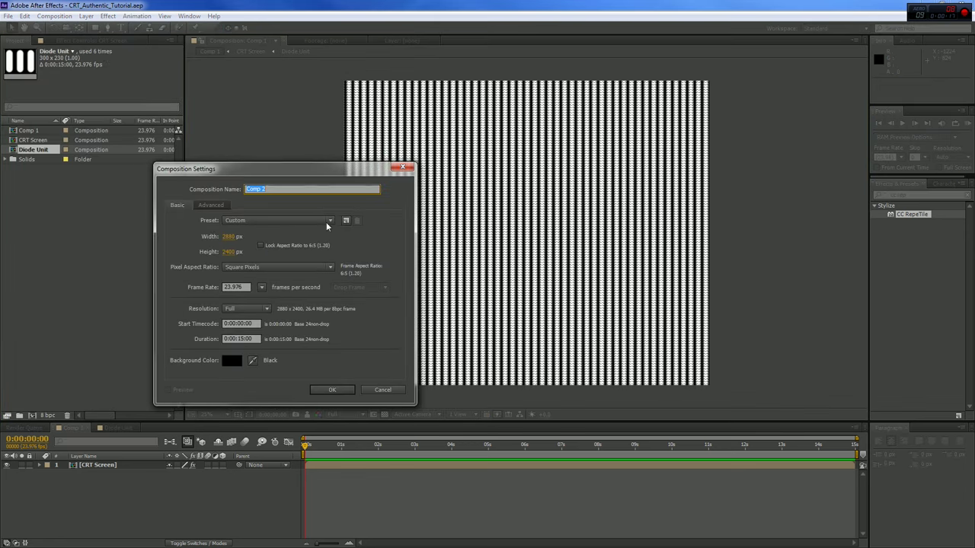
left_click(233, 237)
type("1920")
key("Tab")
type("1080")
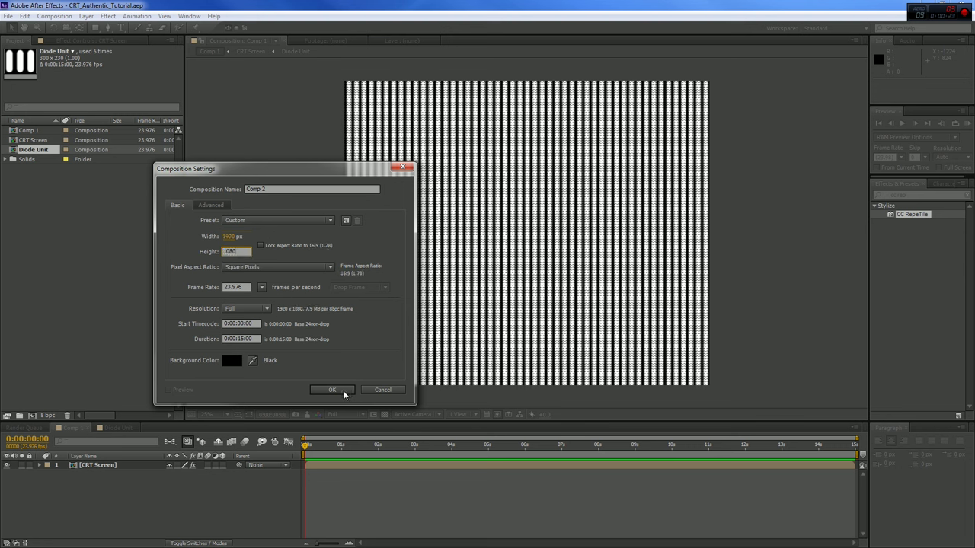
left_click(344, 392)
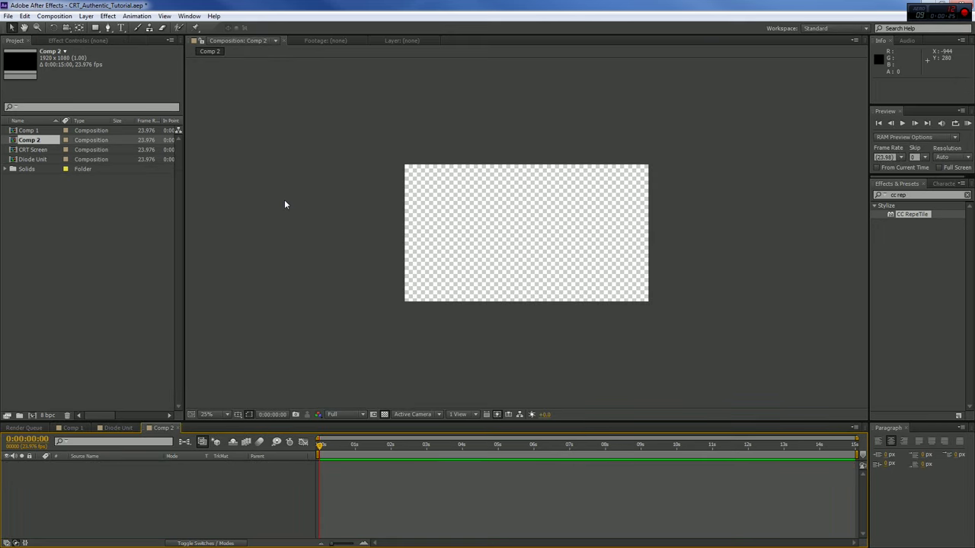
left_click(119, 428)
left_click(74, 428)
scroll(541, 270, "up", 8)
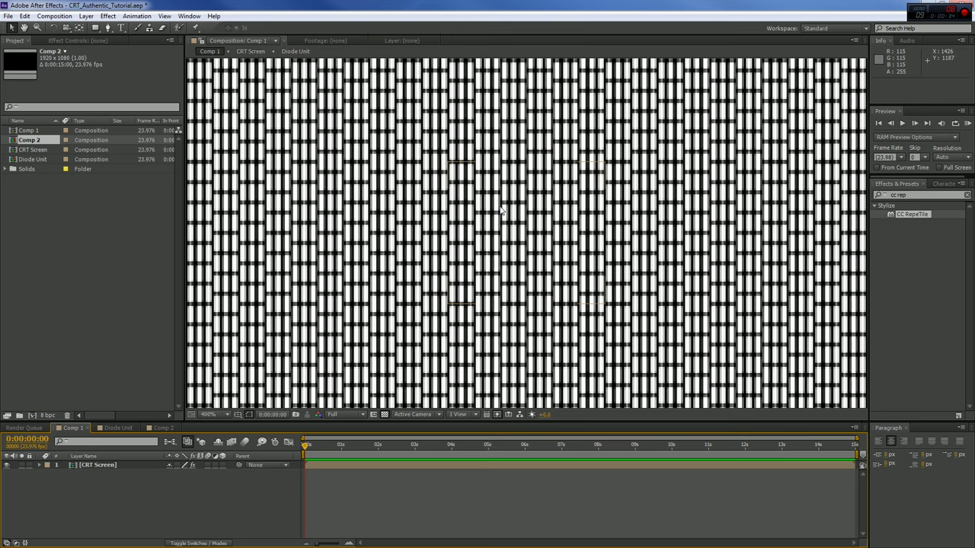
scroll(558, 220, "down", 4)
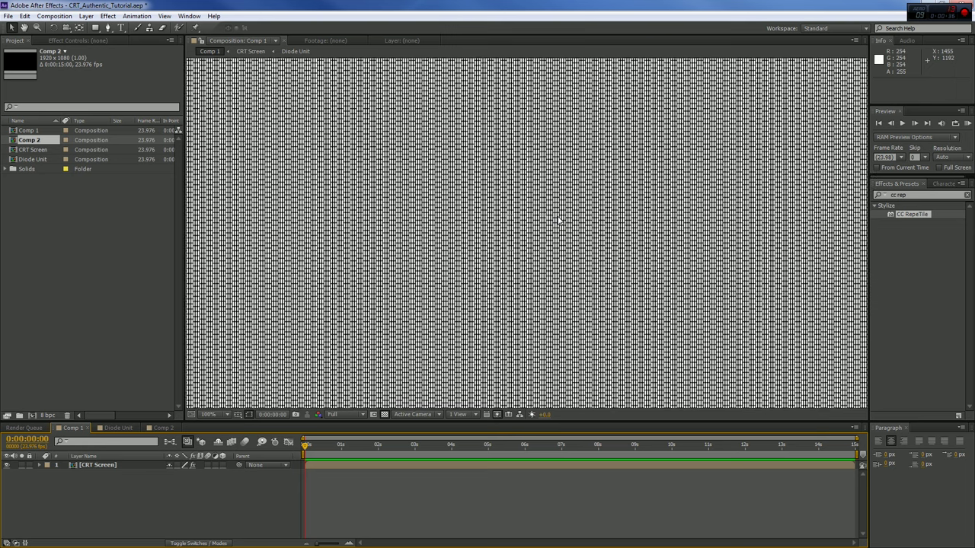
scroll(558, 220, "up", 4)
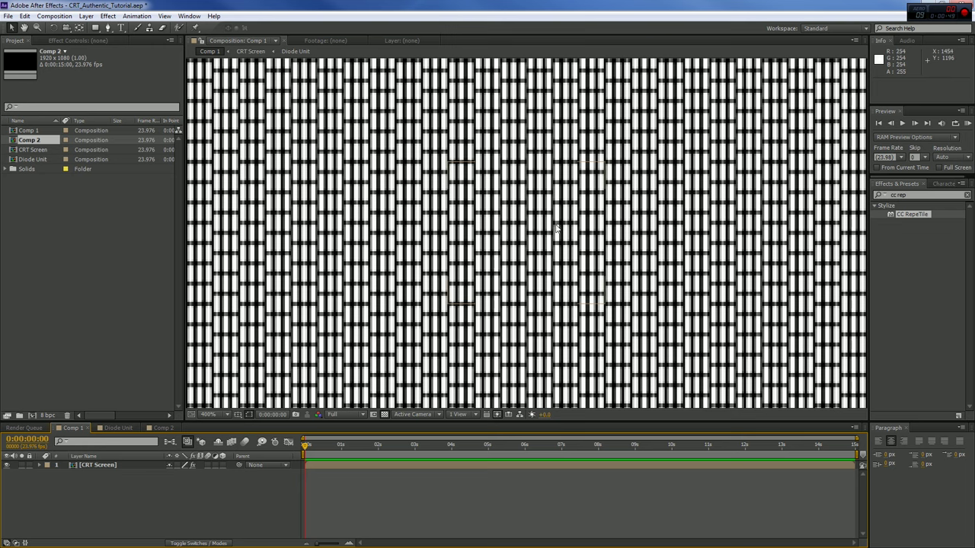
scroll(554, 231, "down", 6)
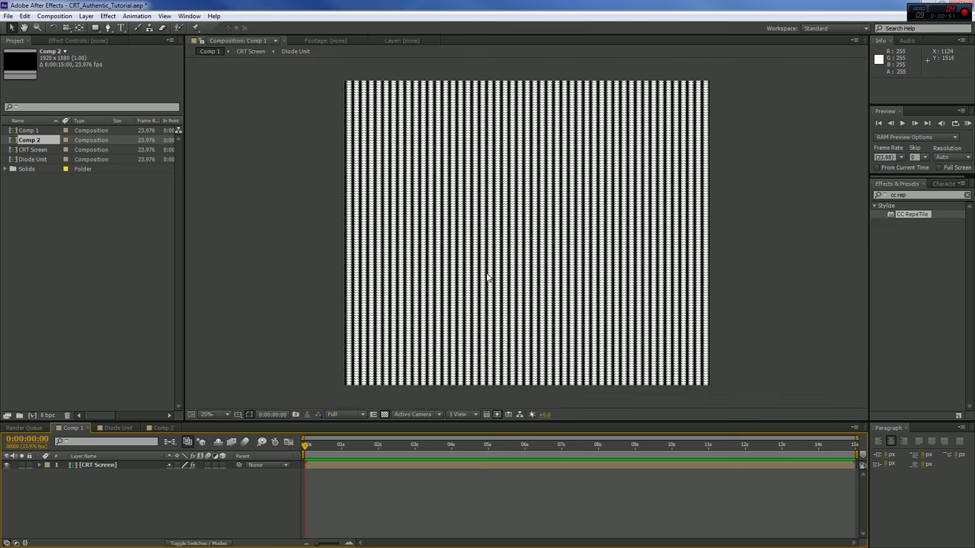
left_click(162, 428)
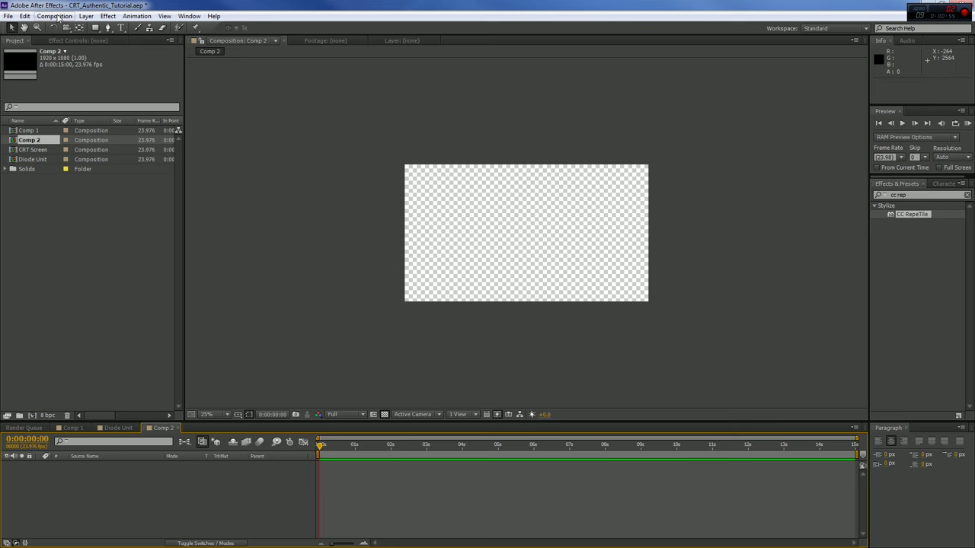
Step: Import the IAmTheDoctor promo mp4 from the acting demo reel folder on D:
right_click(73, 205)
mouse_move(162, 244)
left_click(219, 242)
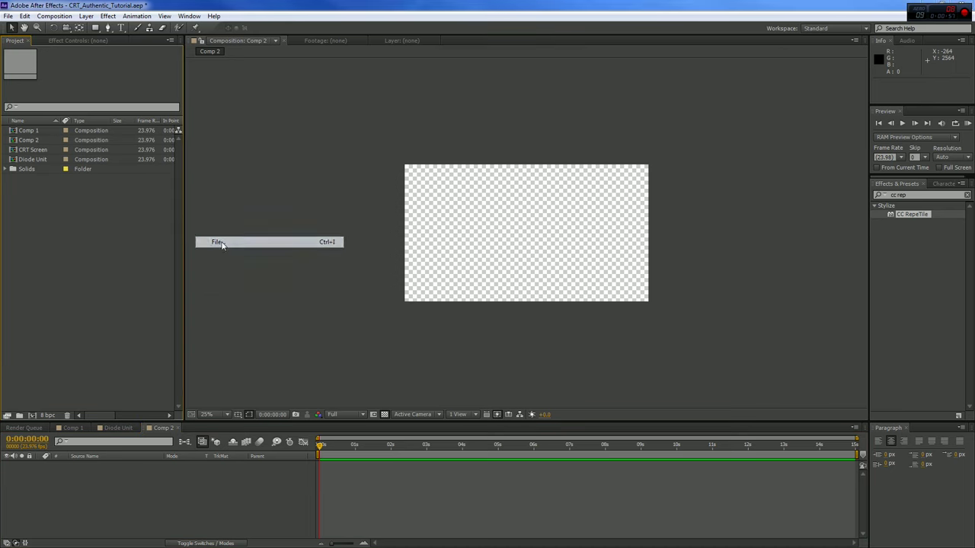
left_click(243, 72)
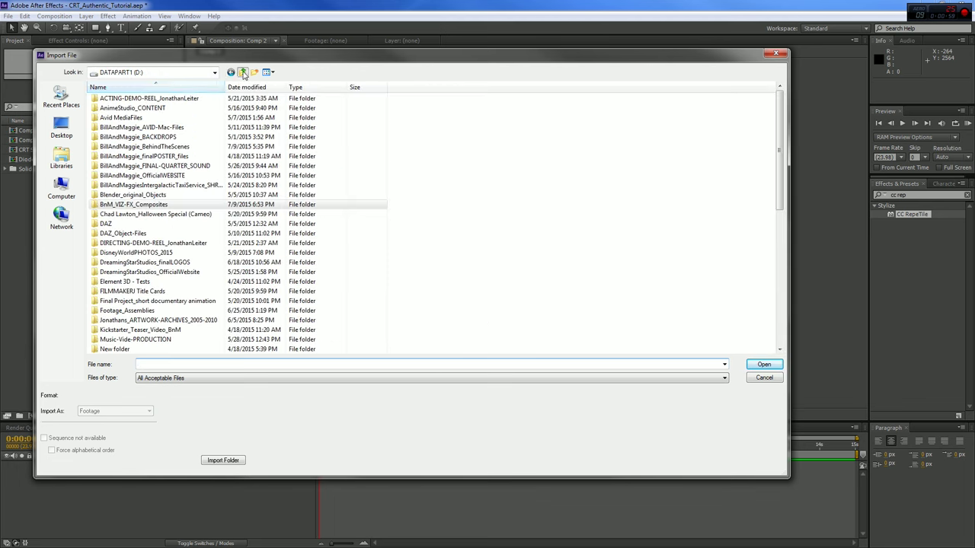
double_click(137, 98)
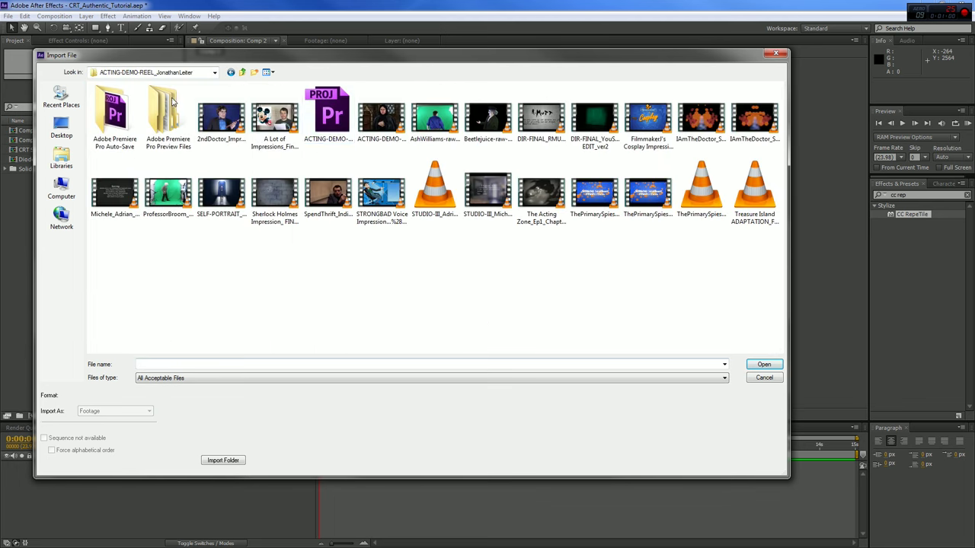
double_click(755, 124)
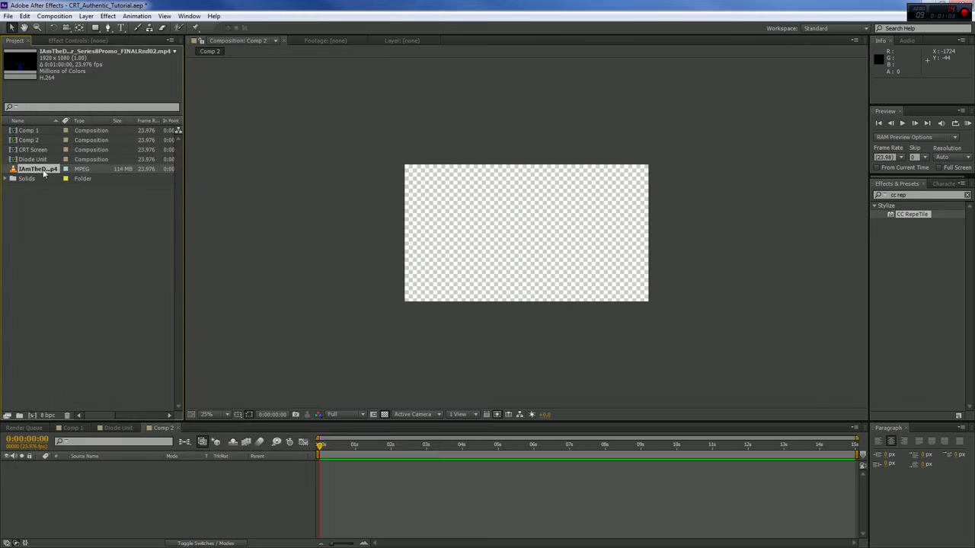
Step: Add the IAmTheDoctor footage to Comp 2 as a layer and set the viewer to Fit up to 100%
left_click_drag(44, 173, 191, 466)
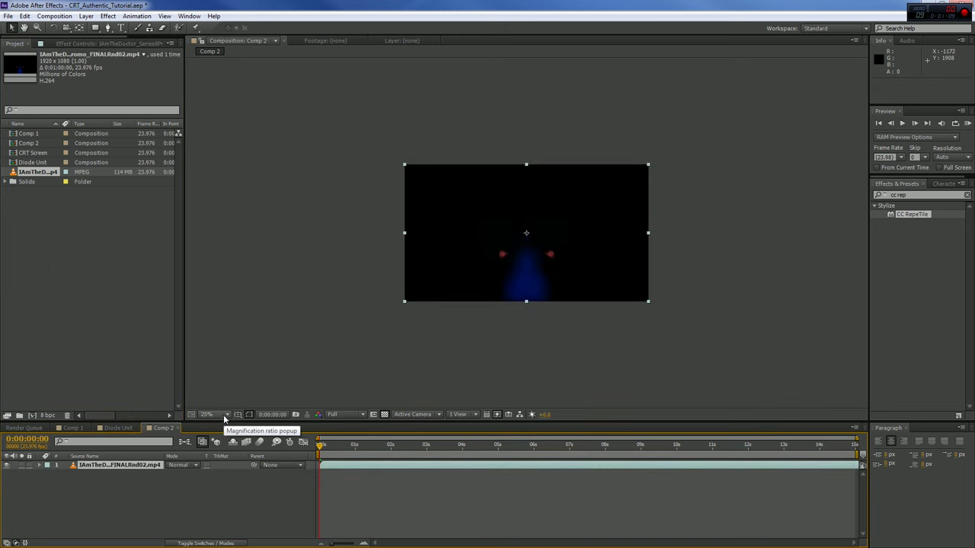
left_click(223, 414)
left_click(242, 242)
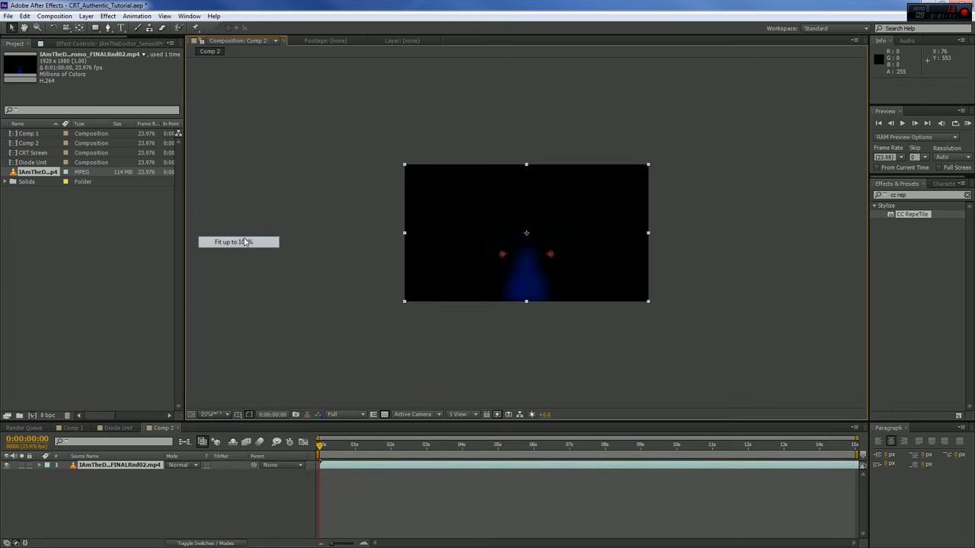
Step: Scrub the playhead and slide the video layer later so the costumed Doctor shows at 0;00;12;07
left_click_drag(319, 448, 284, 462)
left_click_drag(552, 469, 374, 470)
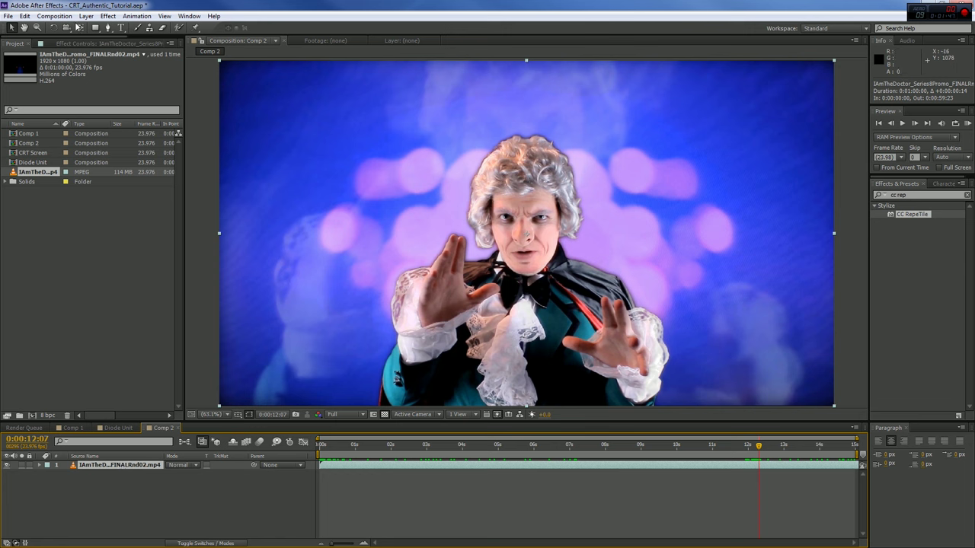
Step: Change Comp 2's duration to 0:00:20:00 in Composition Settings
left_click(54, 16)
left_click(74, 44)
left_click(241, 339)
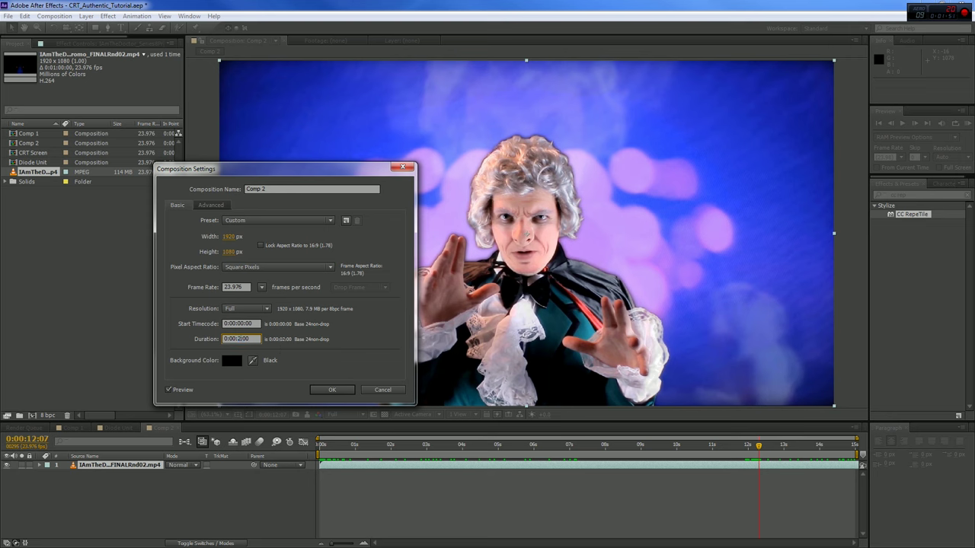
key("Return")
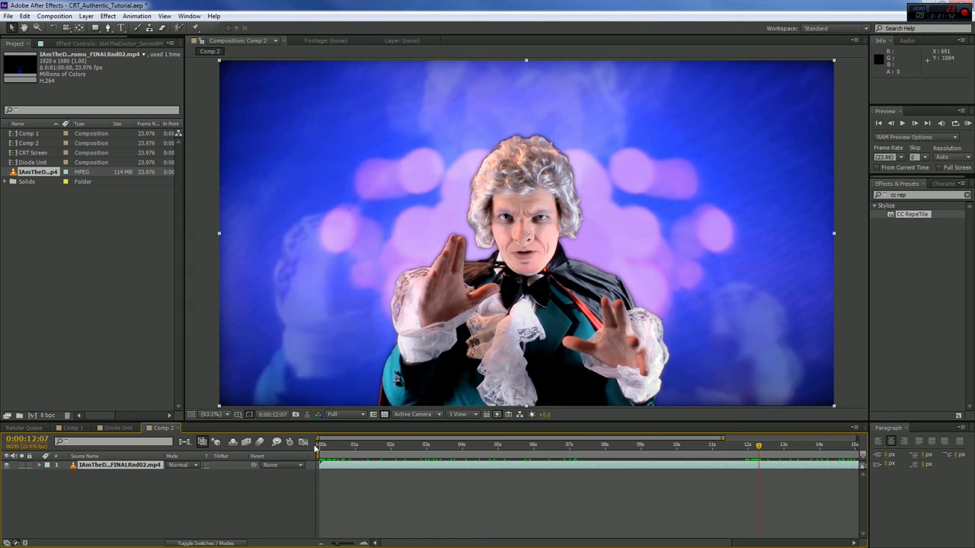
Step: Resize Comp 2 to 480 × 360 in Composition Settings
left_click(55, 16)
left_click(70, 42)
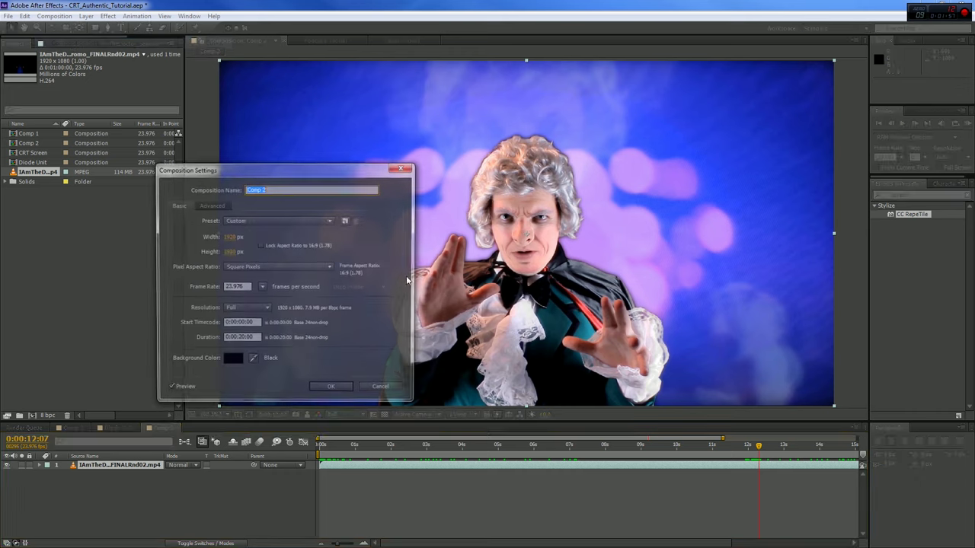
left_click(229, 238)
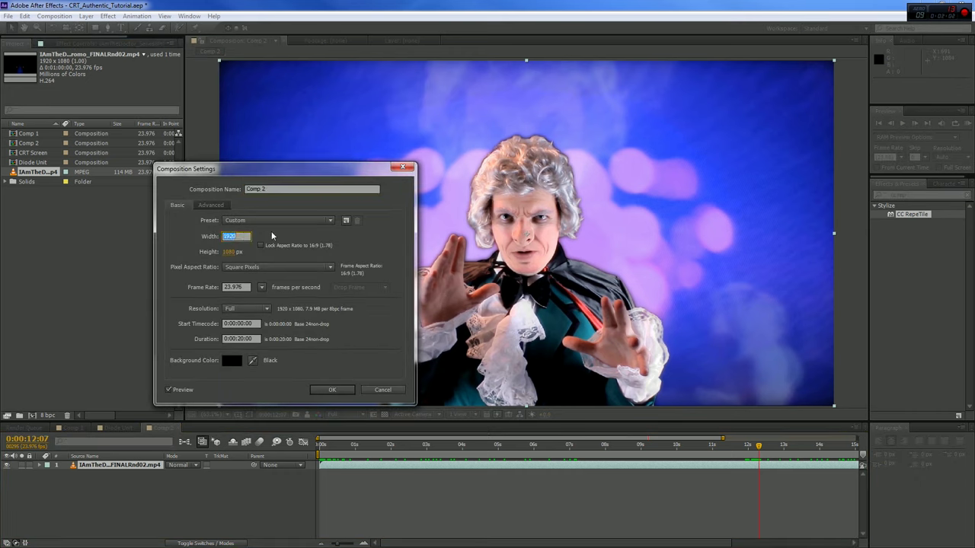
type("480")
key("Tab")
type("360")
key("Return")
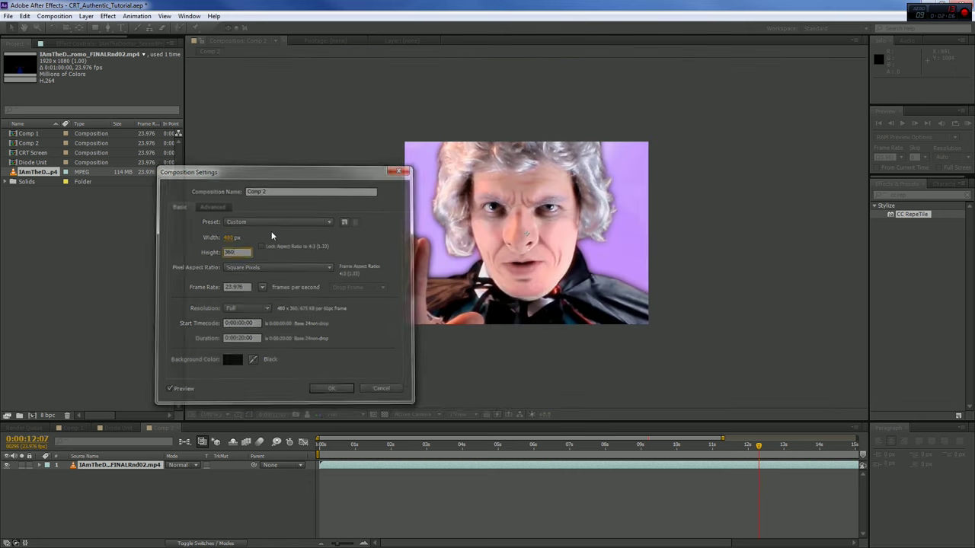
Step: Scale the IAmTheDoctor layer down to 25% and zoom the view to 200%
left_click(48, 474)
left_click_drag(181, 501, 141, 499)
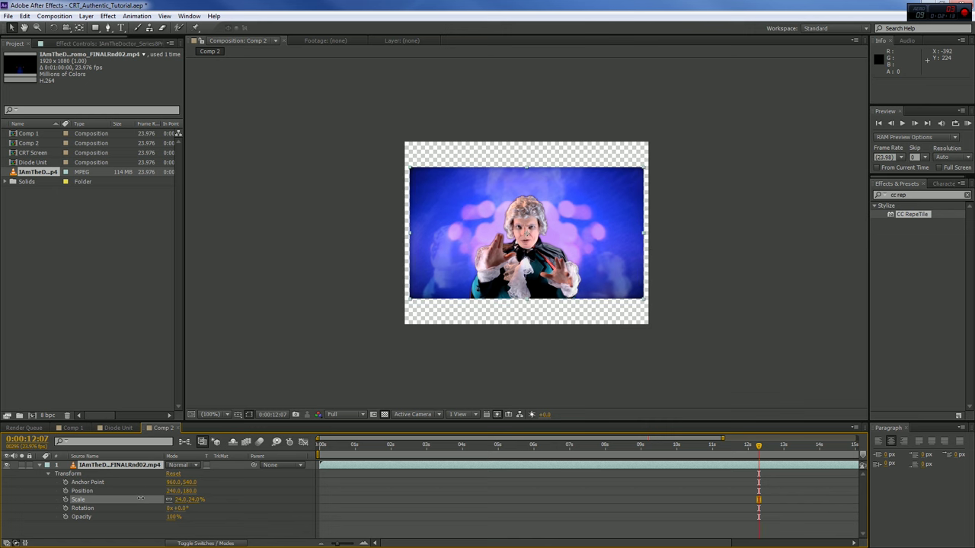
key("period")
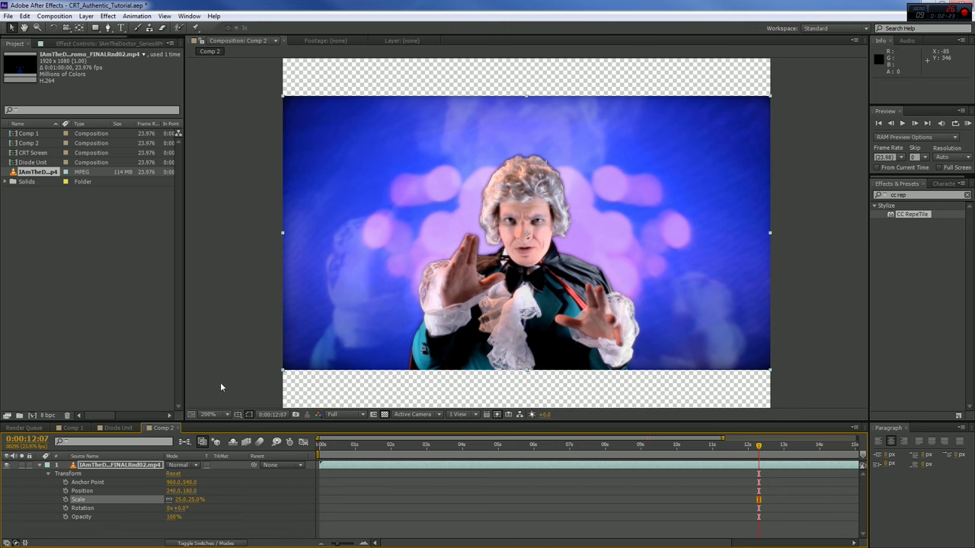
Step: Create Dark Royal Blue Solid 1 and place it beneath the video layer in the timeline
left_click(86, 16)
mouse_move(241, 29)
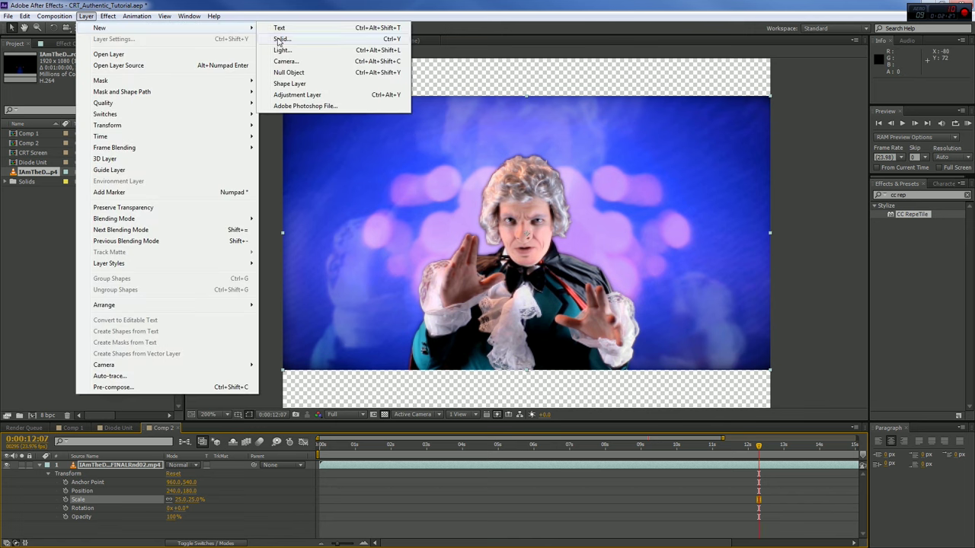
left_click(280, 38)
left_click(331, 397)
left_click_drag(163, 470, 122, 528)
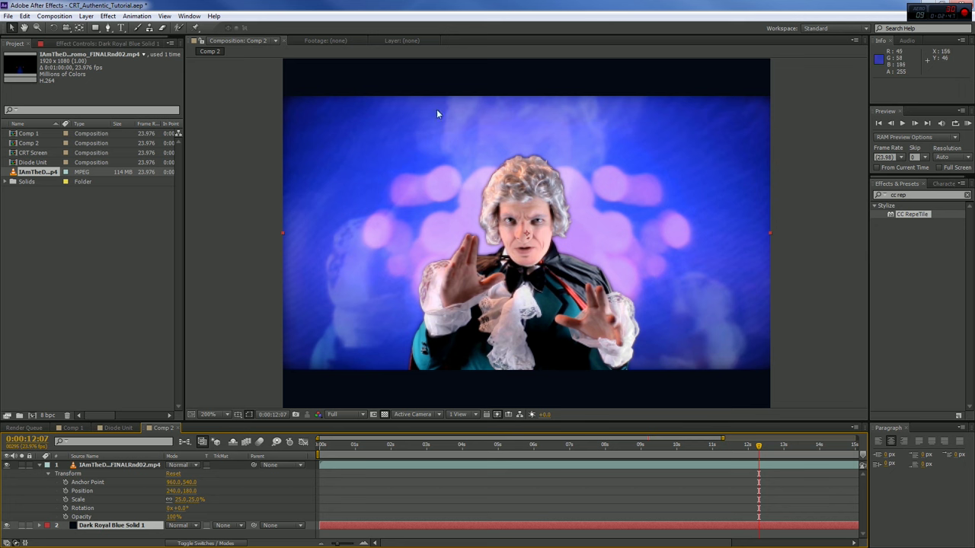
Step: Collapse the video layer's Transform properties and magnify the viewer to 400%
left_click(44, 471)
left_click(41, 466)
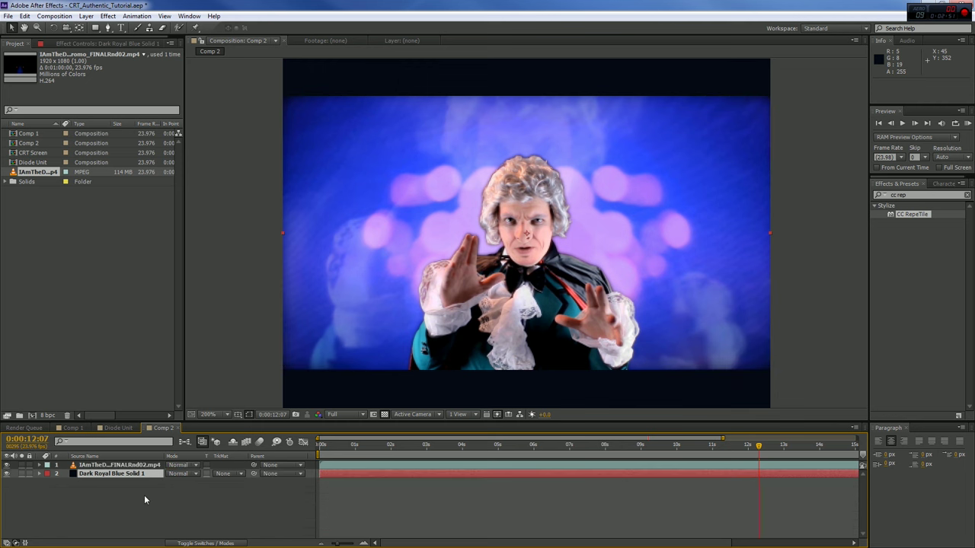
left_click(114, 466)
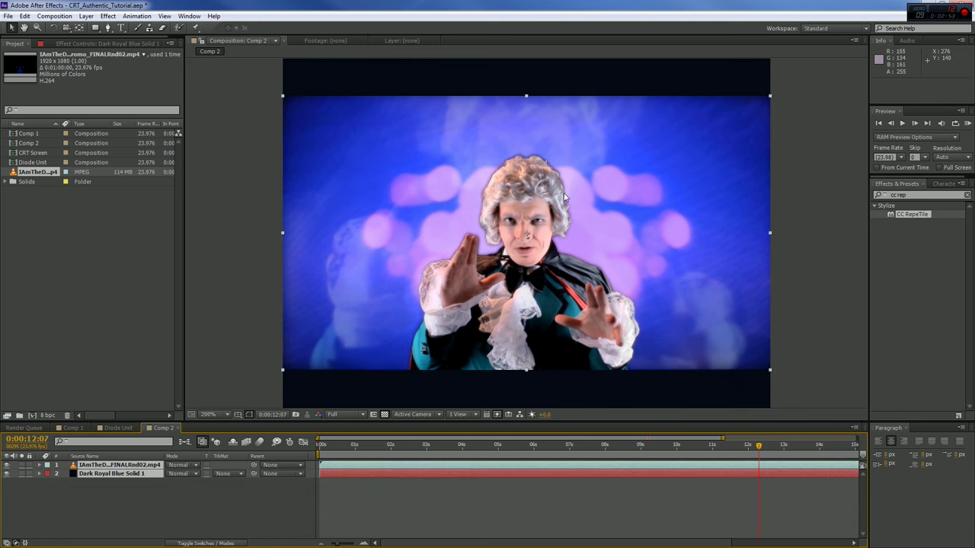
key("period")
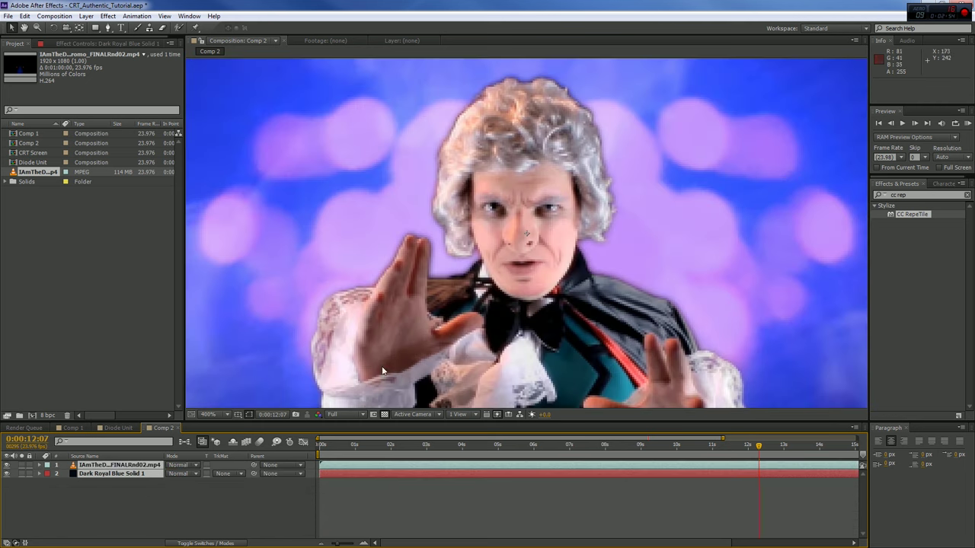
Step: Toggle the video layer's Quality switch and compare its pixelation at different zoom levels
left_click(211, 542)
left_click(182, 464)
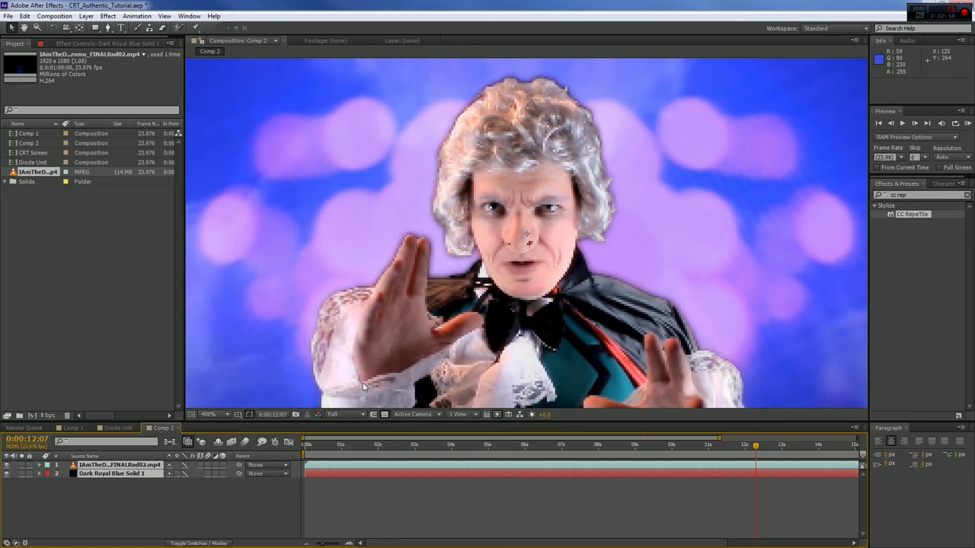
scroll(516, 219, "up", 4)
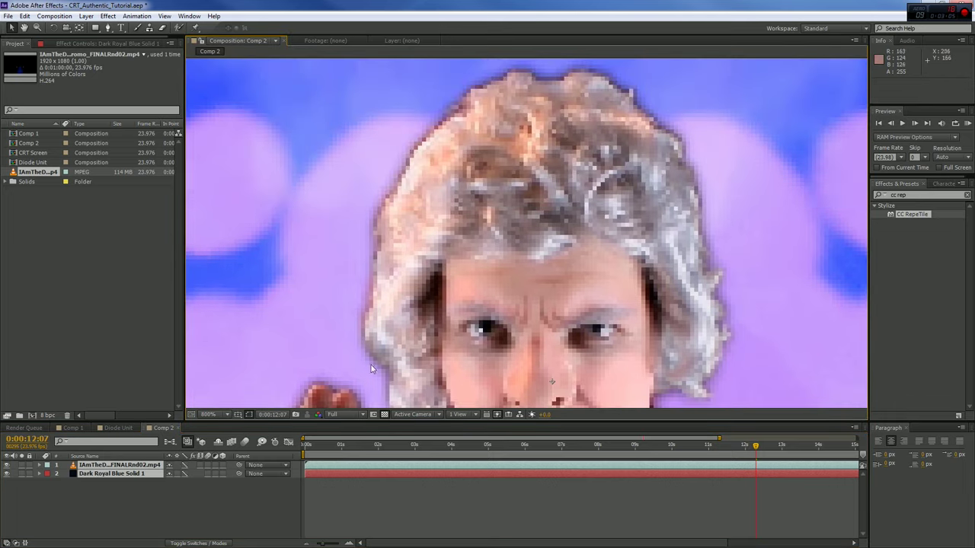
left_click(184, 466)
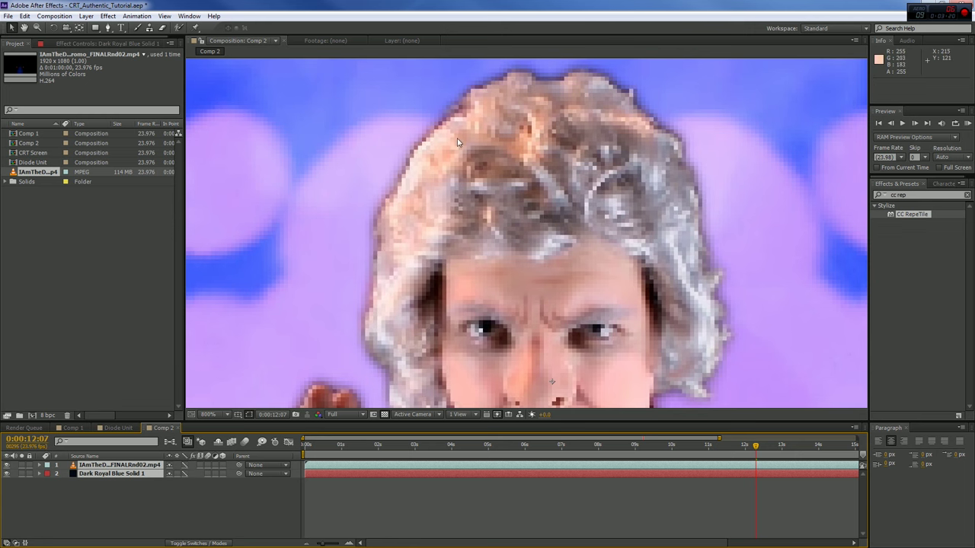
scroll(542, 212, "down", 4)
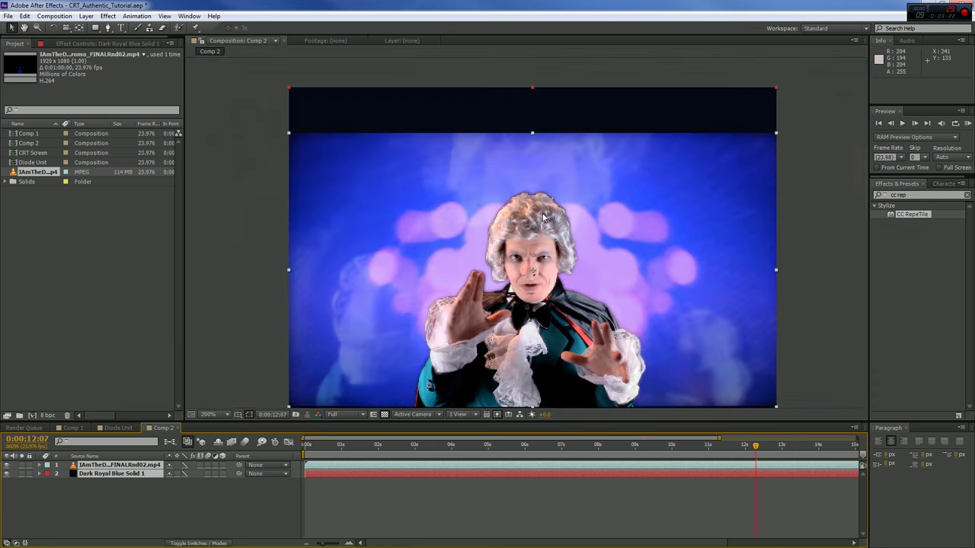
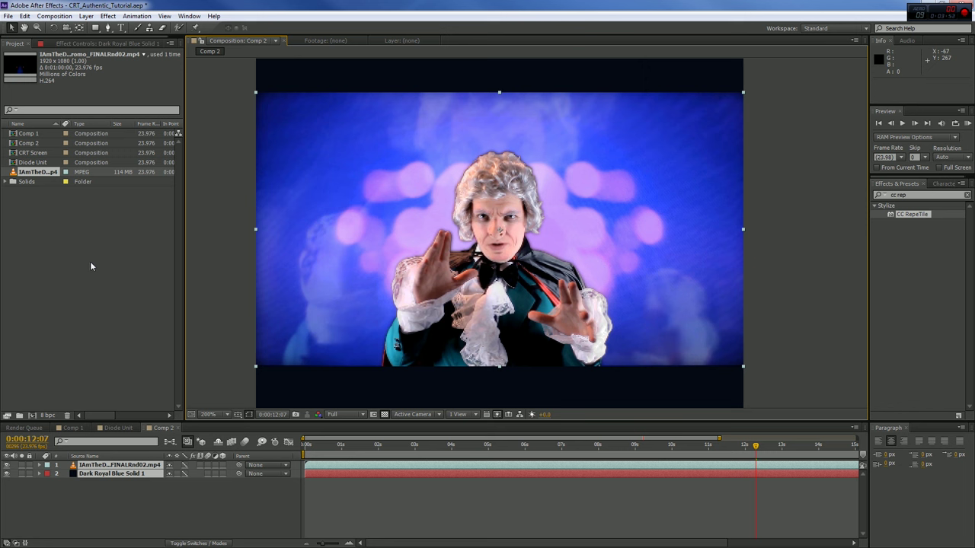
Step: Pre-compose the footage and blue solid into 'Low-Rez Video', leaving Comp 2's settings unchanged
left_click(120, 465, "shift")
right_click(120, 465)
left_click(157, 380)
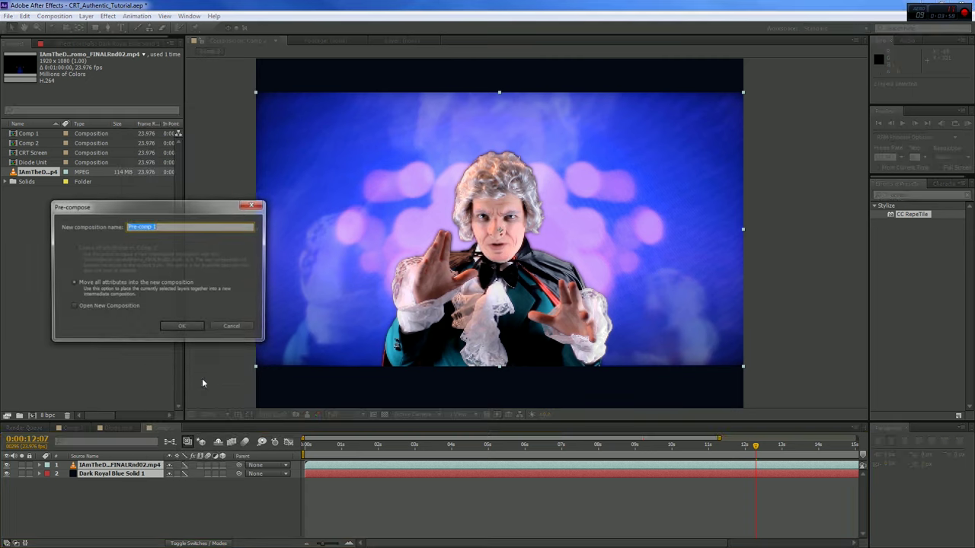
type("Low-R")
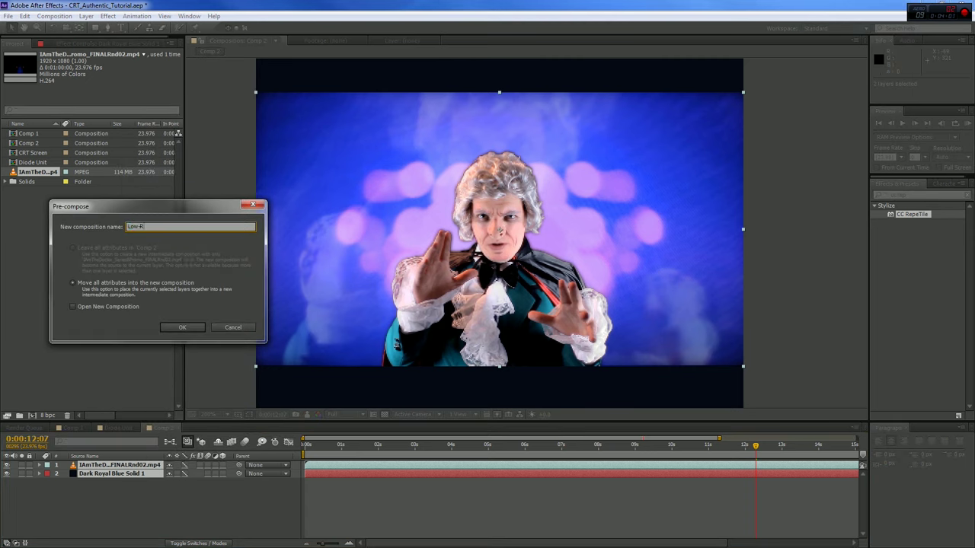
type("ez Video")
key("Return")
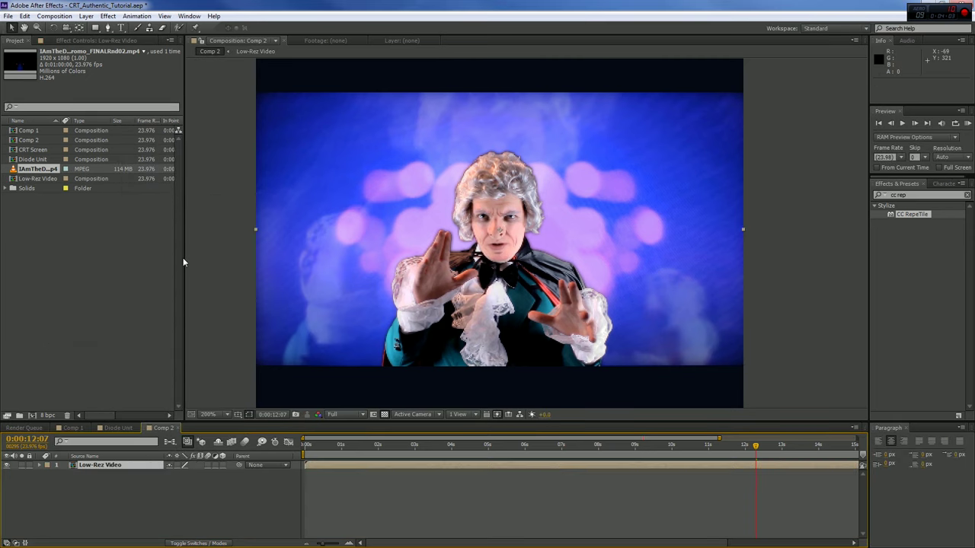
left_click(54, 15)
left_click(80, 42)
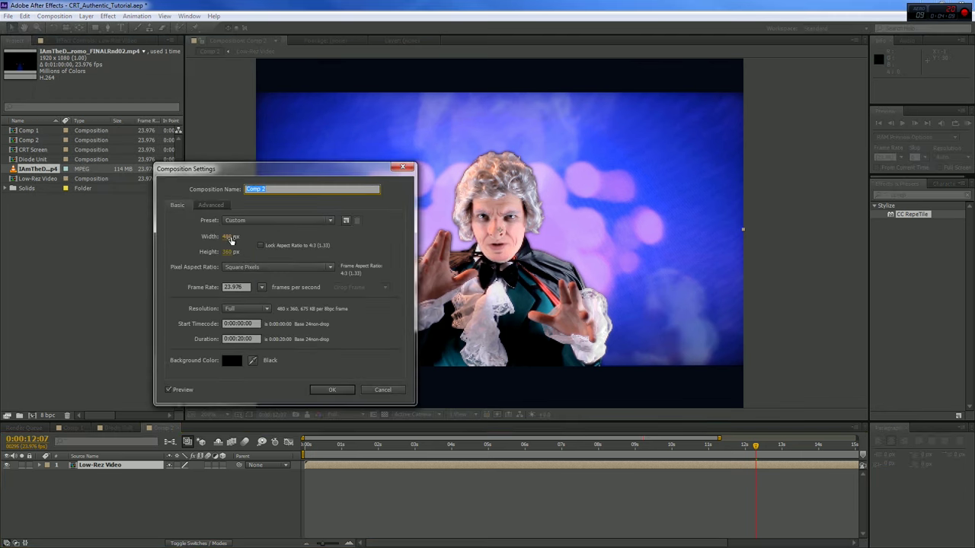
left_click(343, 391)
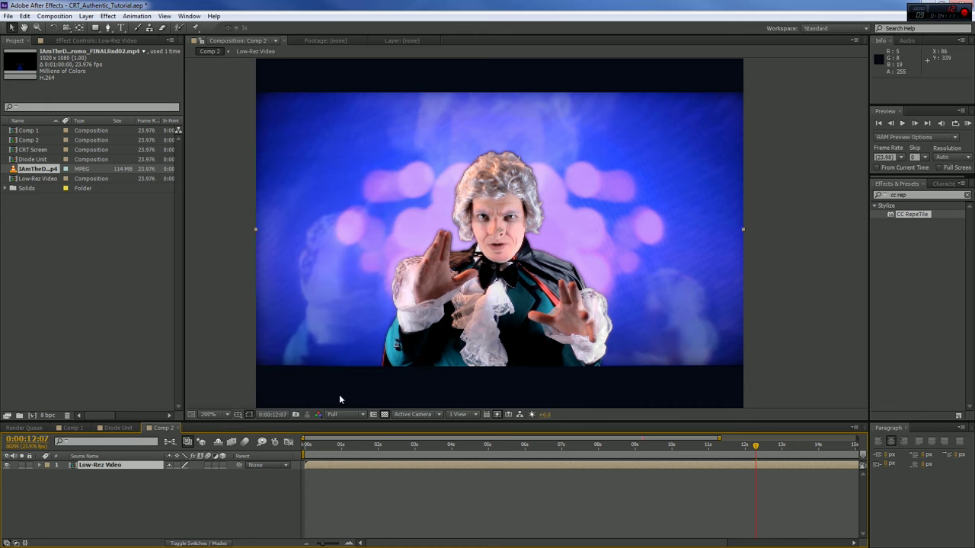
Step: Pre-compose the Low-Rez Video layer again as 'Resized Low-Rez Video'
right_click(104, 465)
left_click(144, 383)
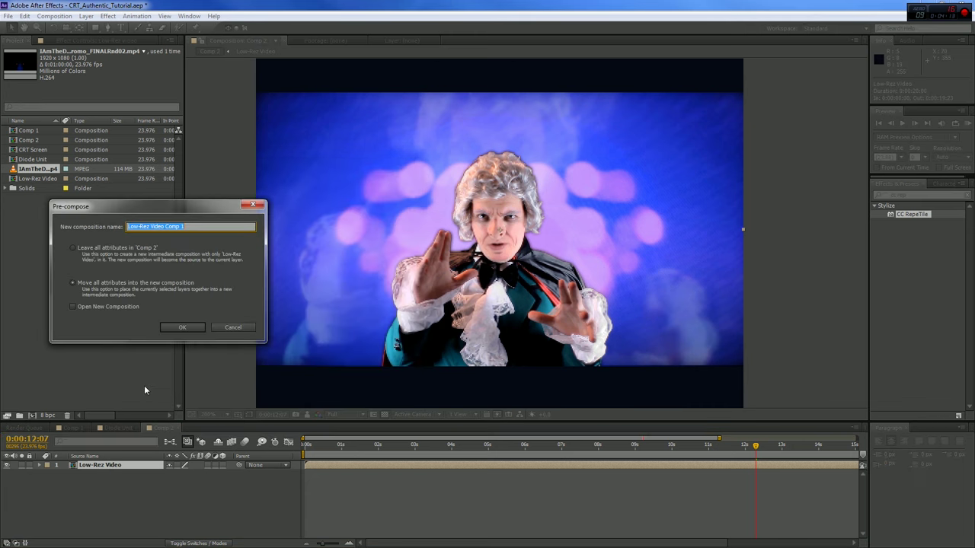
type("Resized Low-Rez Video")
key("Return")
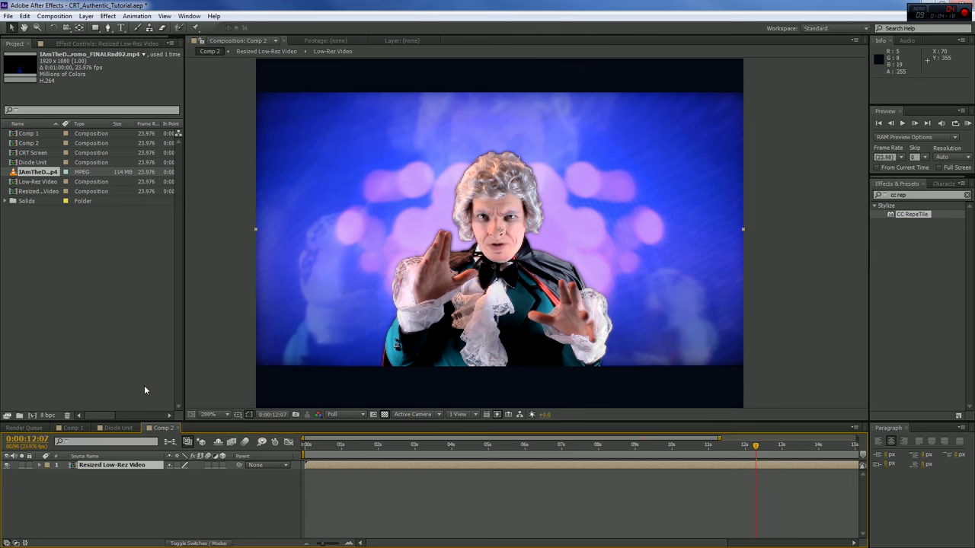
Step: Set the Resized Low-Rez Video comp size to 1440 × 1080
double_click(122, 465)
left_click(56, 16)
left_click(77, 42)
left_click(229, 236)
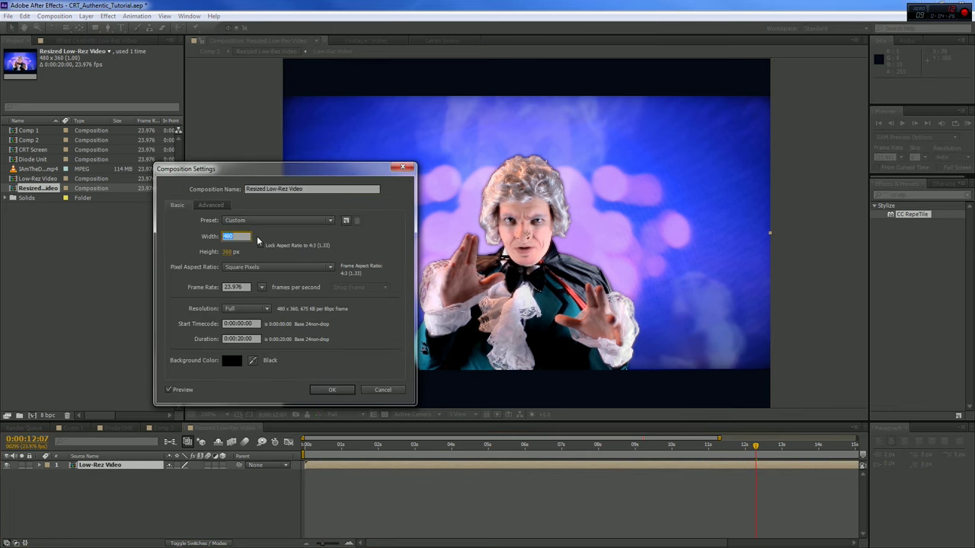
type("1440")
key("Tab")
type("1080")
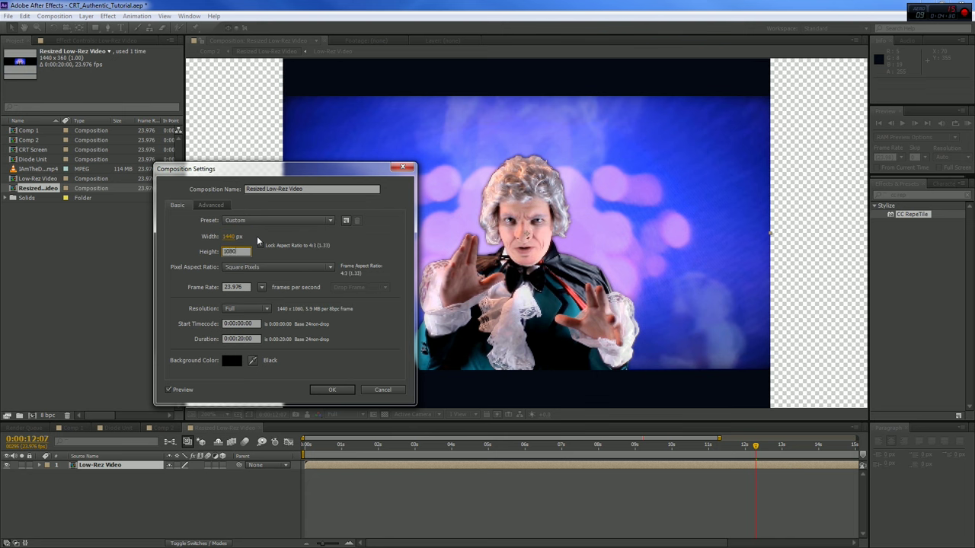
key("Return")
key("comma")
key("comma")
key("comma")
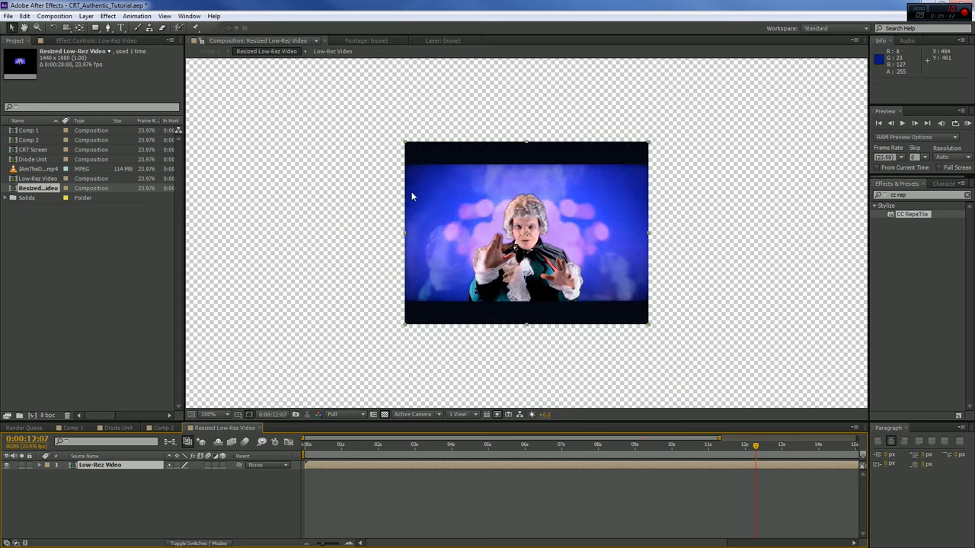
Step: Scale the Low-Rez Video layer to 300%
left_click(40, 466)
left_click(48, 473)
left_click(183, 500)
type("100")
key("Return")
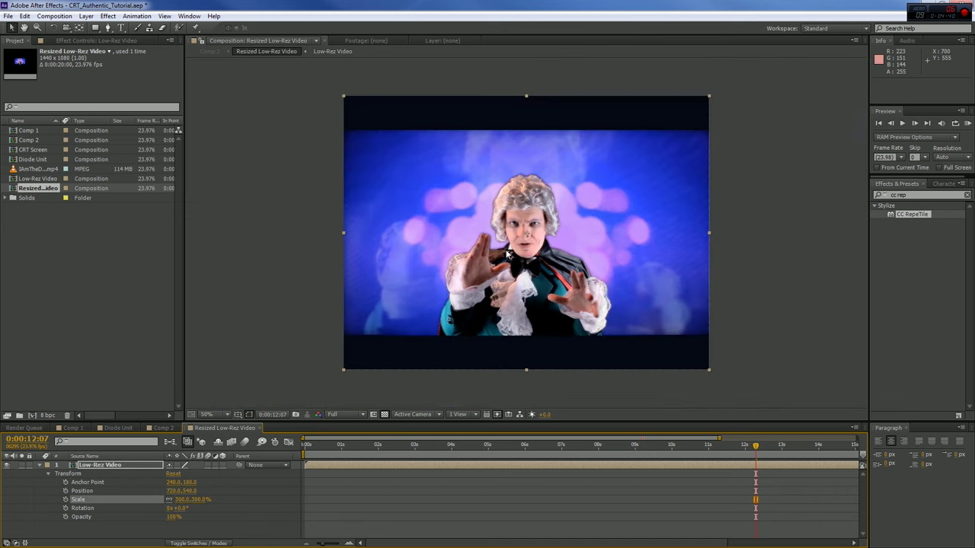
left_click(183, 499)
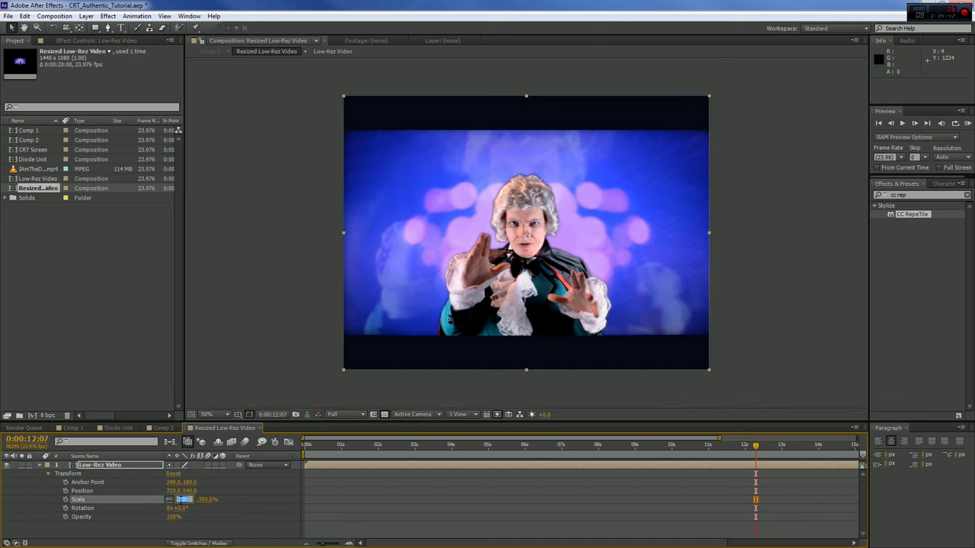
key("Return")
Step: Switch the layer to Draft quality so its enlarged pixels render hard and blocky
key("period")
key("period")
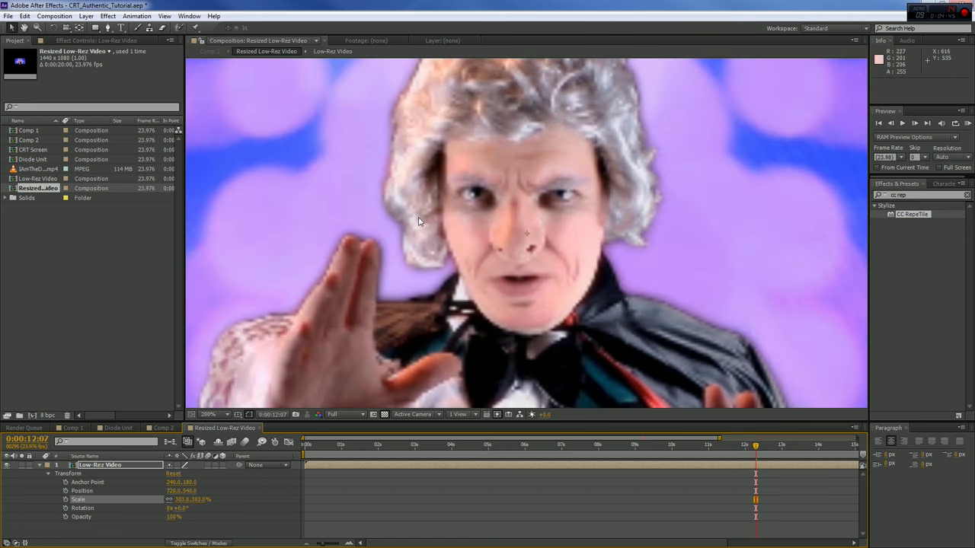
left_click(183, 465)
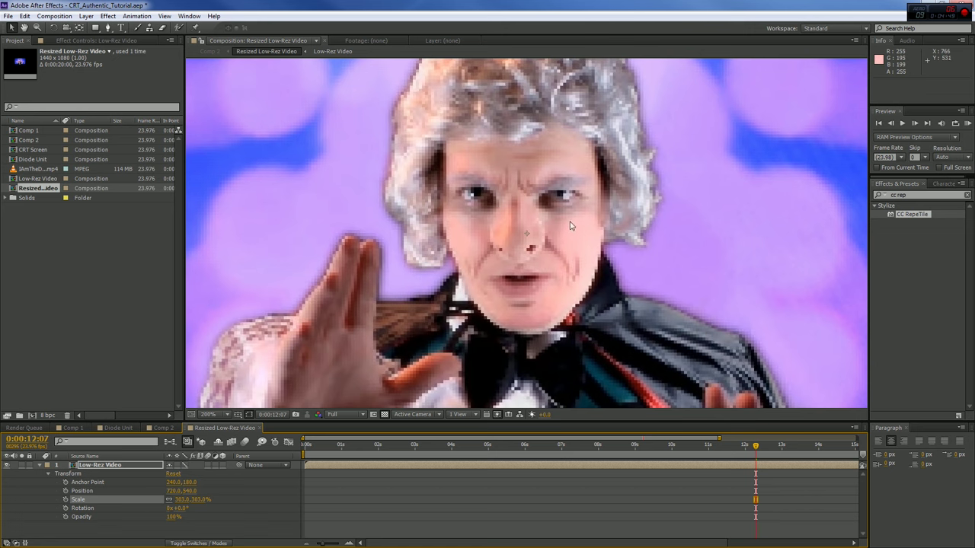
key("comma")
key("comma")
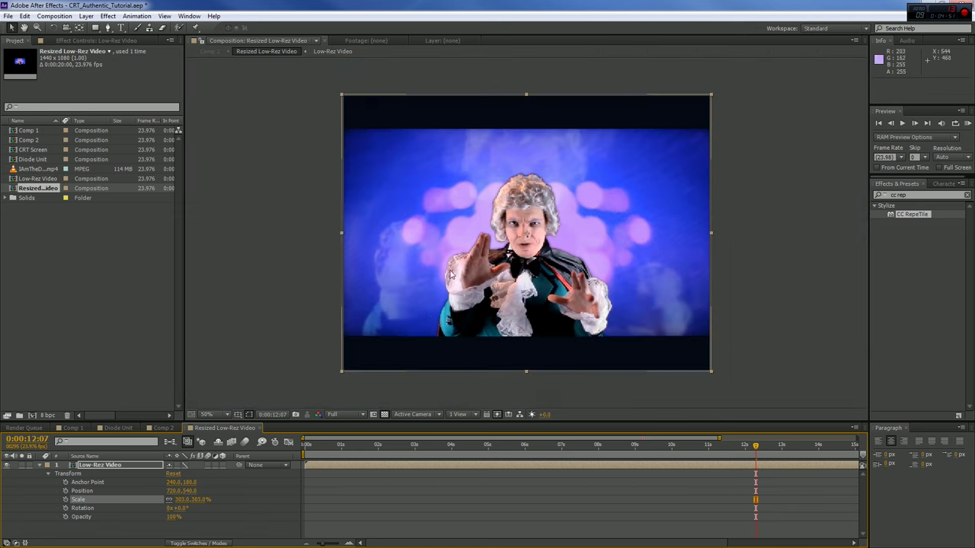
left_click(160, 428)
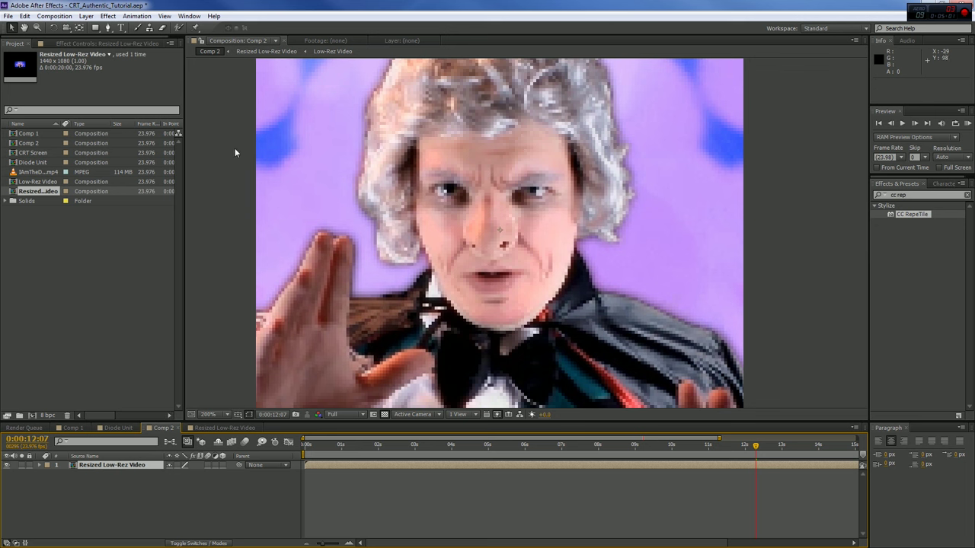
Step: Change Comp 2's Composition Settings to width 1440 and height 1080
key("comma")
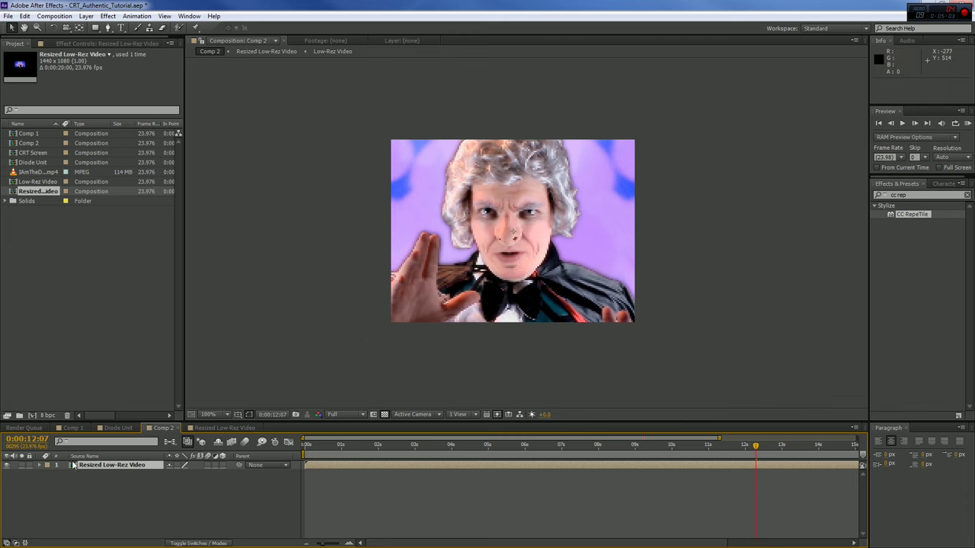
left_click(55, 16)
left_click(68, 43)
left_click(230, 236)
type("1440")
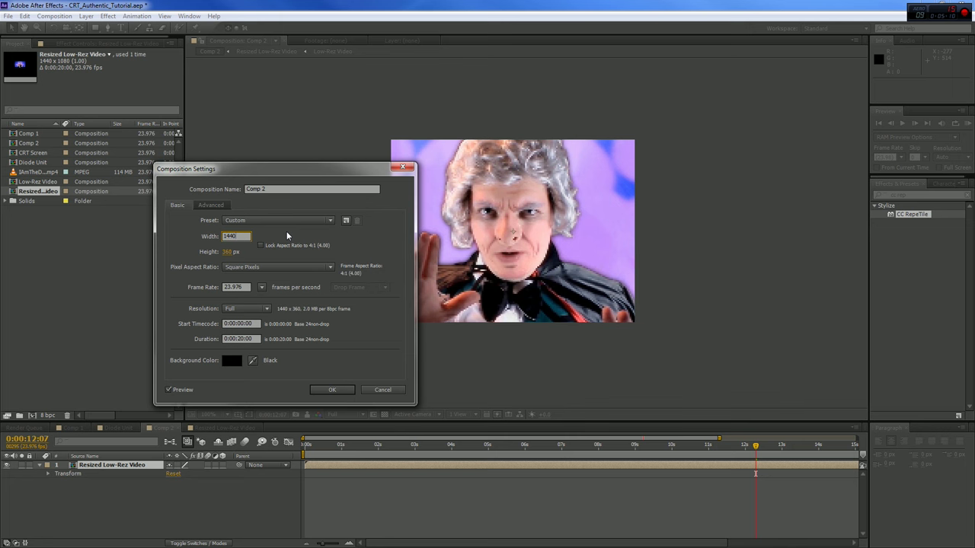
key("Tab")
type("1080")
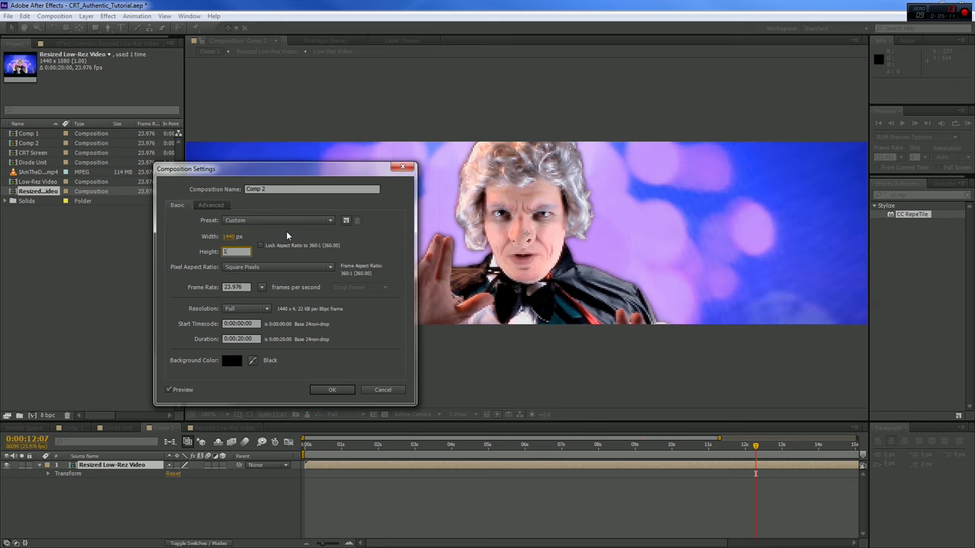
key("Return")
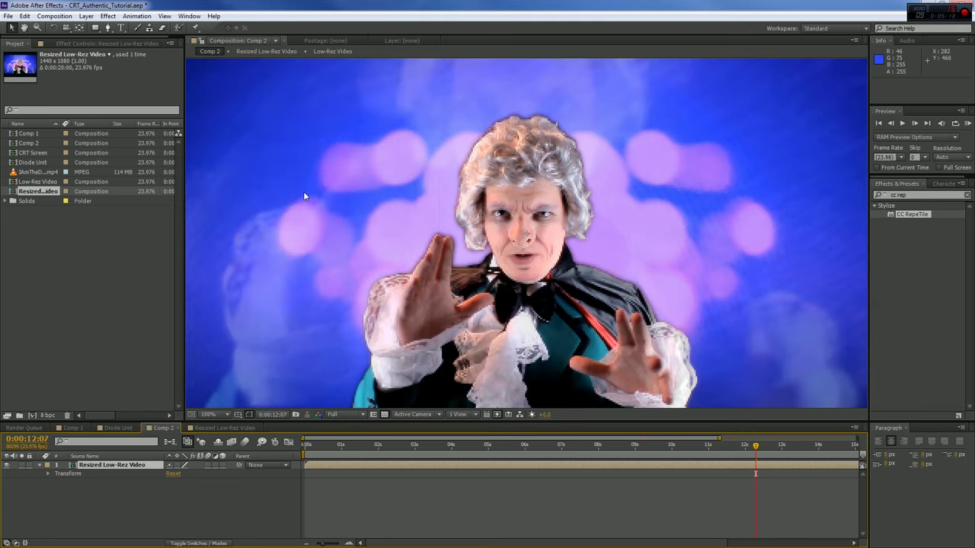
key("comma")
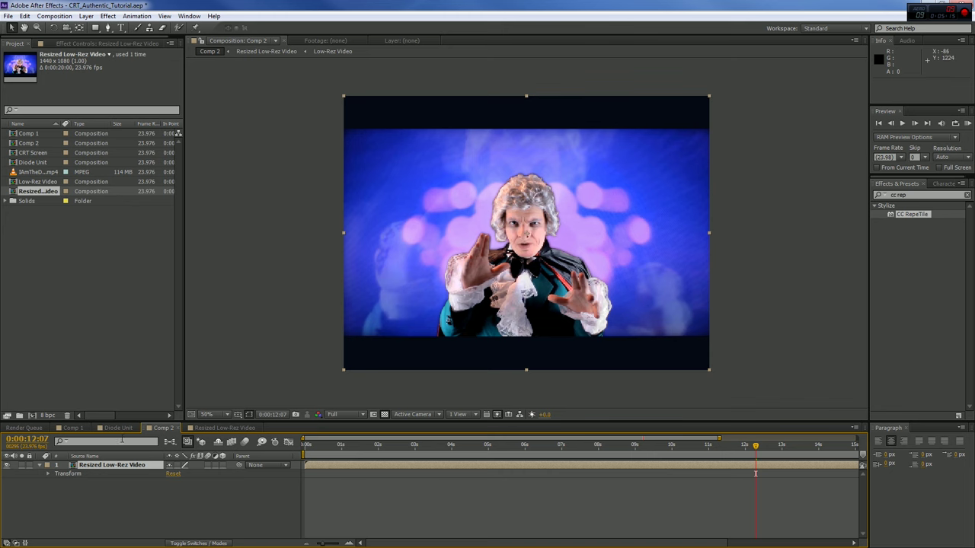
right_click(88, 233)
Step: Import the blue, green and red diode PNGs from BnM_VIZ-FX_Composites and place them below the video in Comp 2
mouse_move(109, 273)
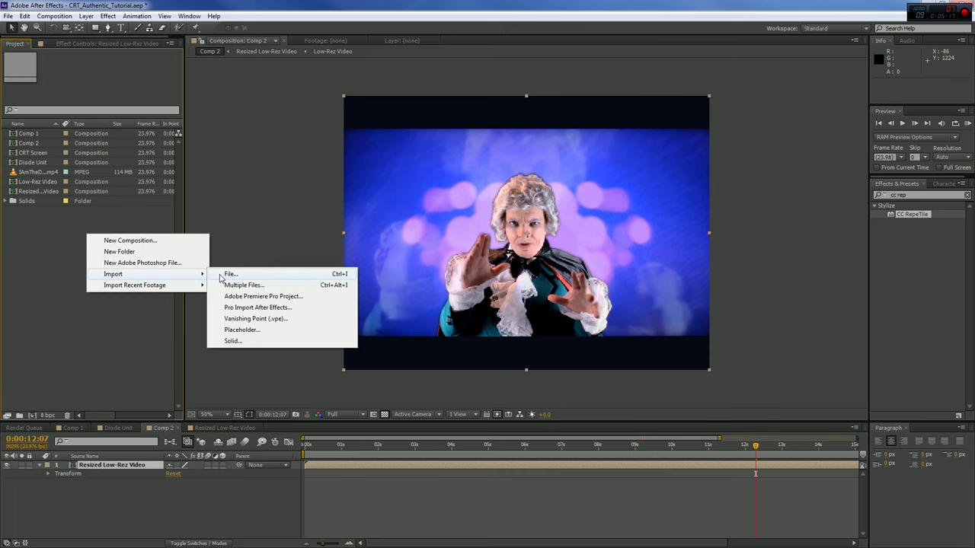
left_click(223, 273)
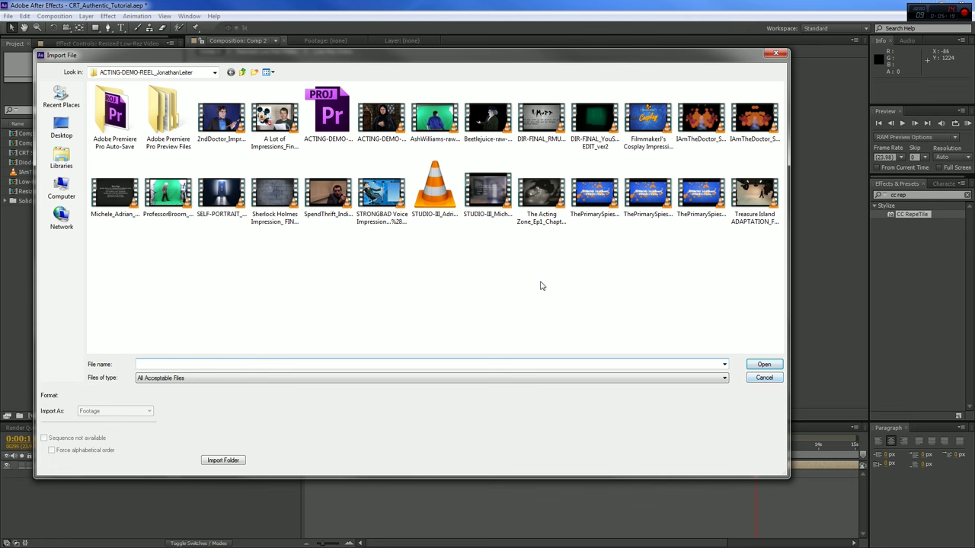
left_click(243, 72)
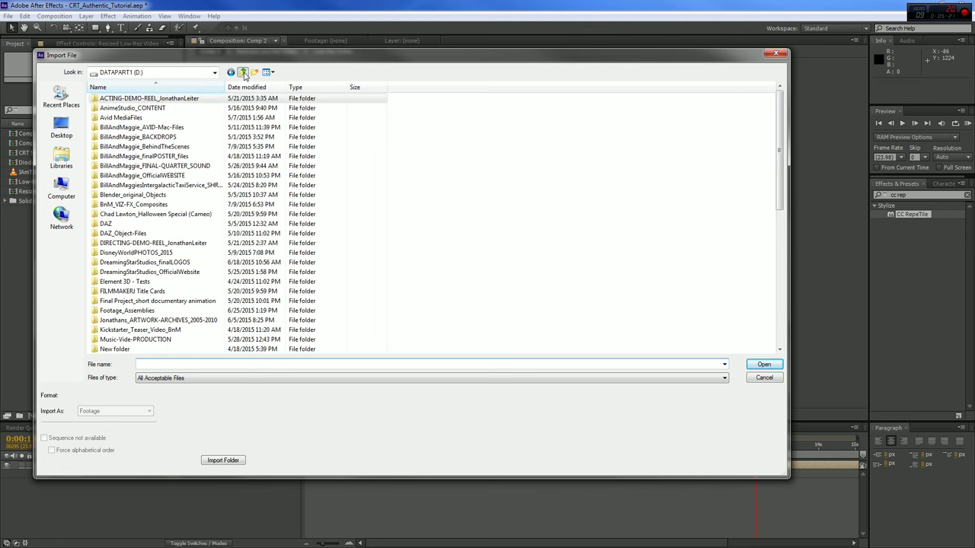
double_click(235, 197)
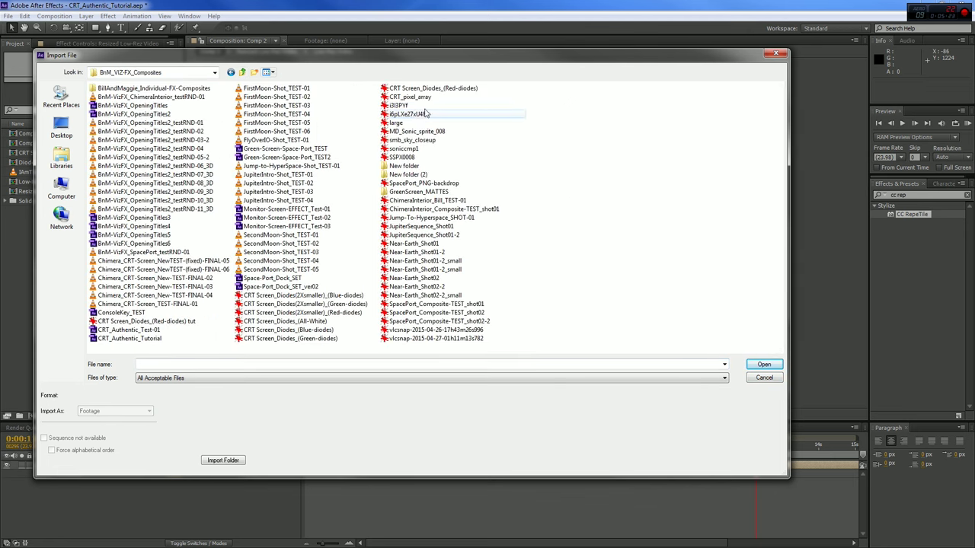
left_click(304, 295)
left_click(318, 312, "shift")
left_click(764, 364)
left_click_drag(44, 184, 99, 466)
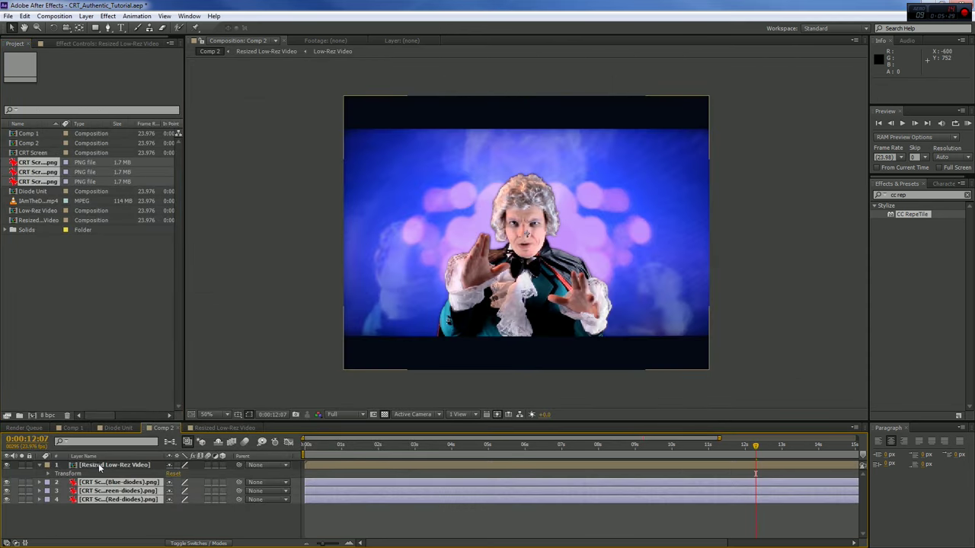
left_click(107, 466)
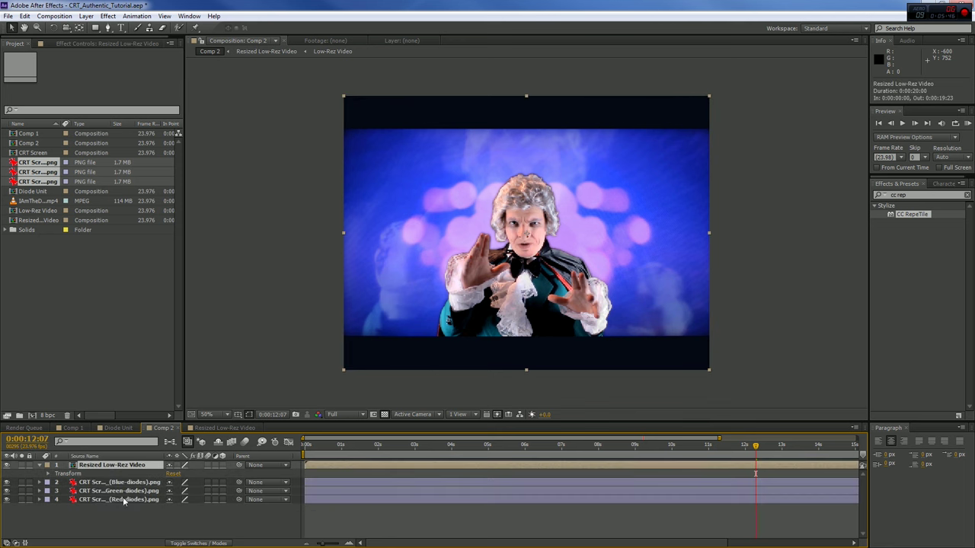
Step: Hide the video and Blue diodes layers to preview the Green diode pattern
left_click(7, 466)
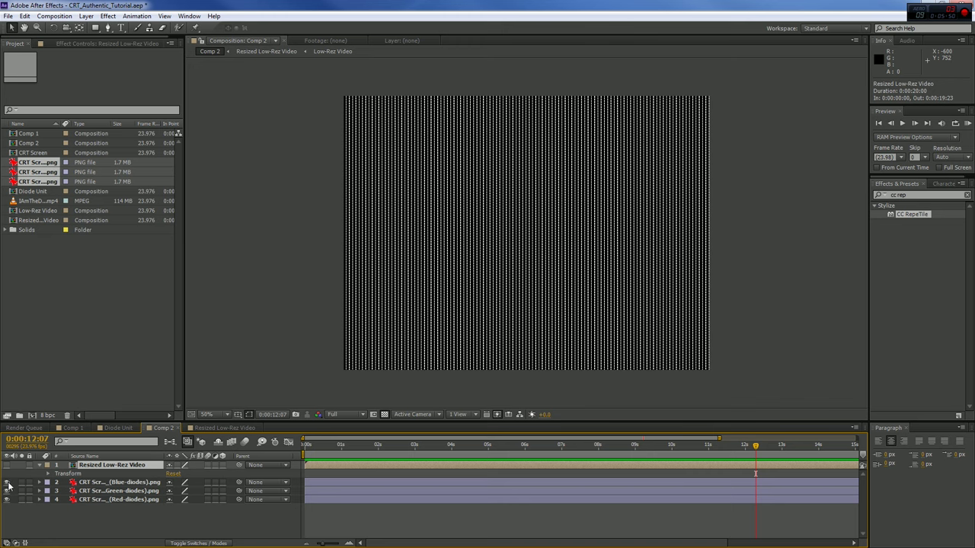
scroll(510, 259, "up", 4)
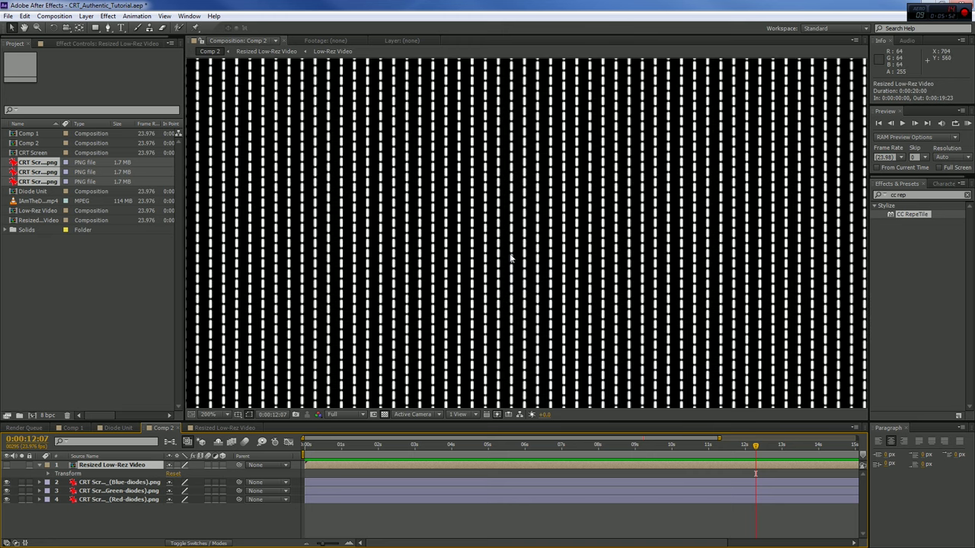
left_click(7, 483)
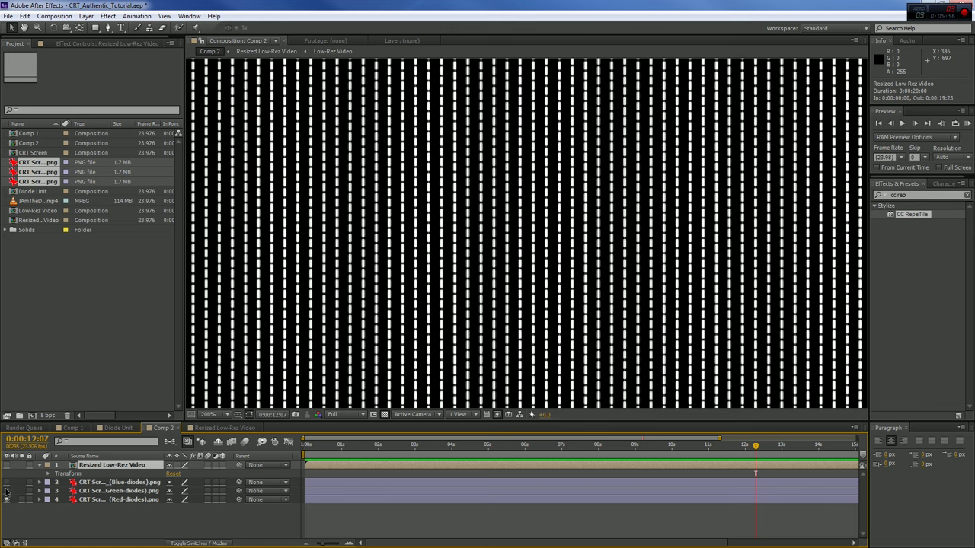
left_click(7, 491)
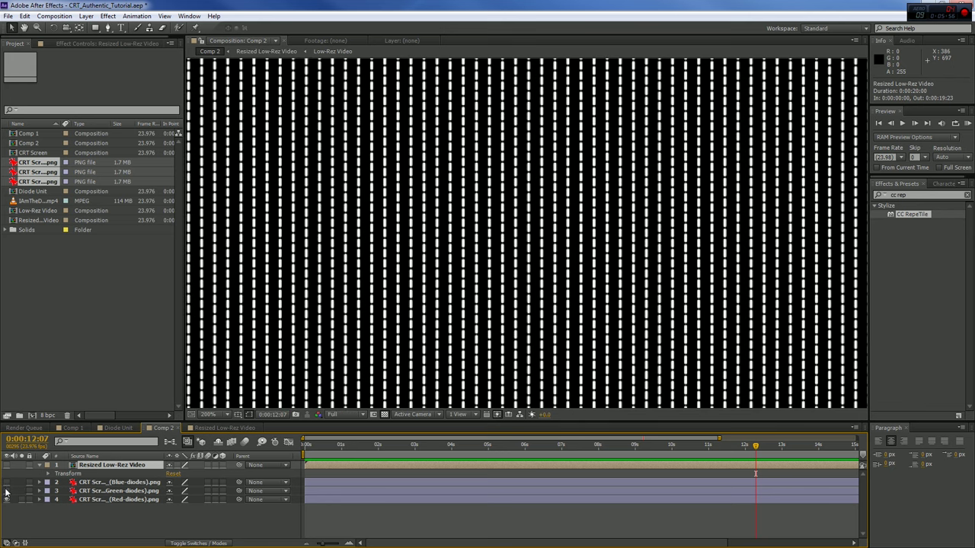
left_click(109, 493)
Step: Set the Green and Blue diode layers to Screen mode and turn Green back on
left_click(199, 543)
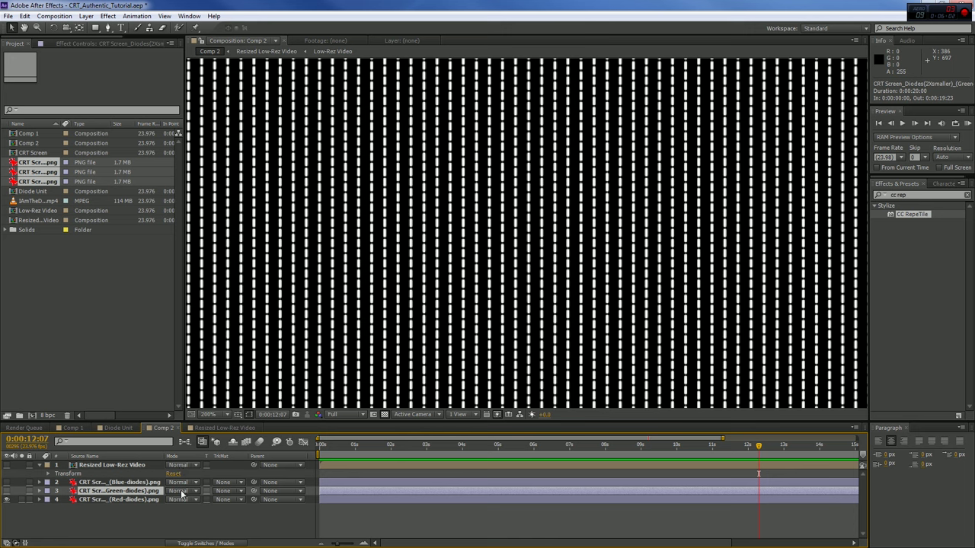
left_click(181, 491)
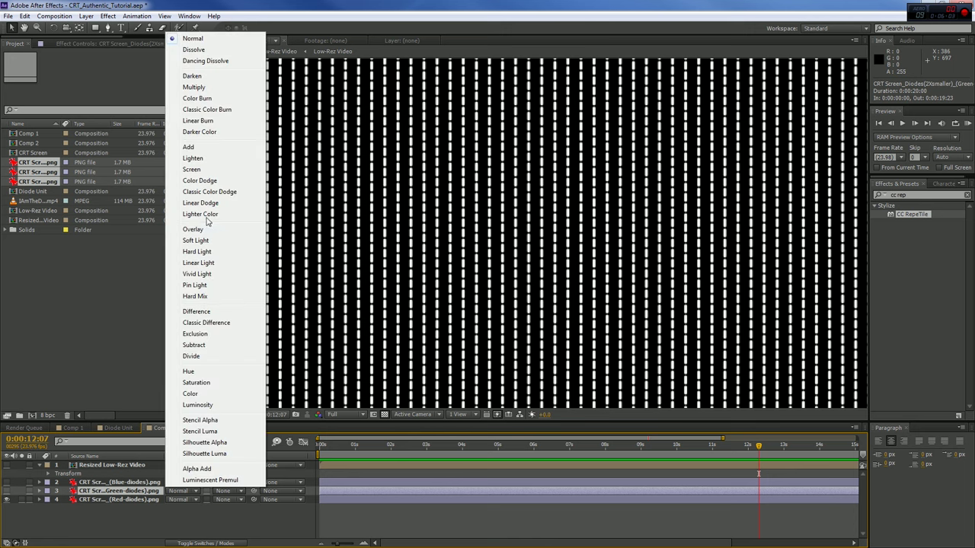
left_click(192, 169)
left_click(180, 483)
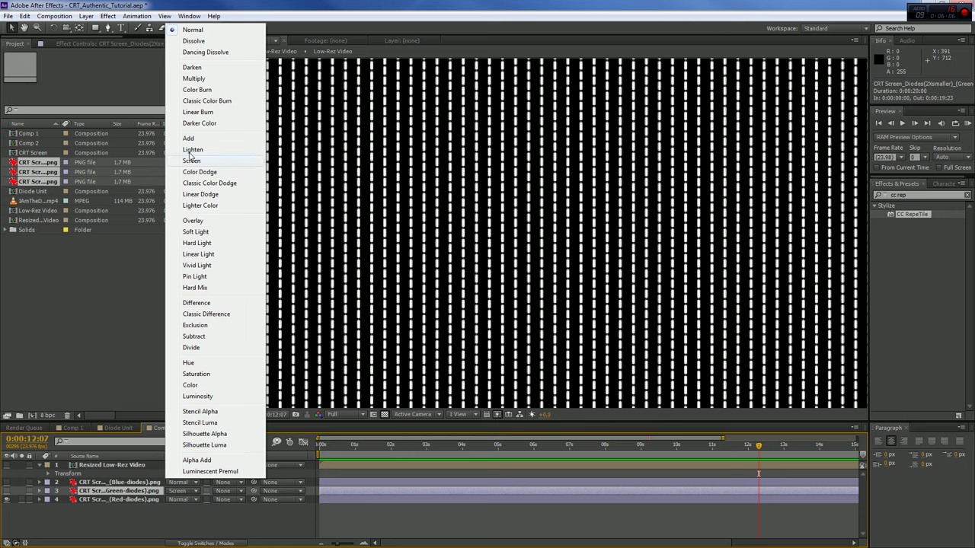
left_click(192, 161)
left_click(7, 491)
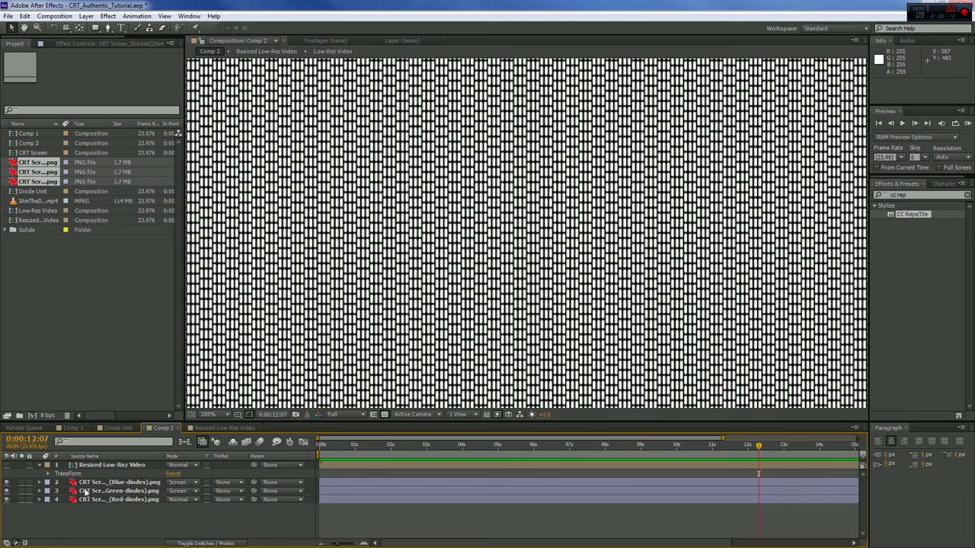
left_click(113, 466)
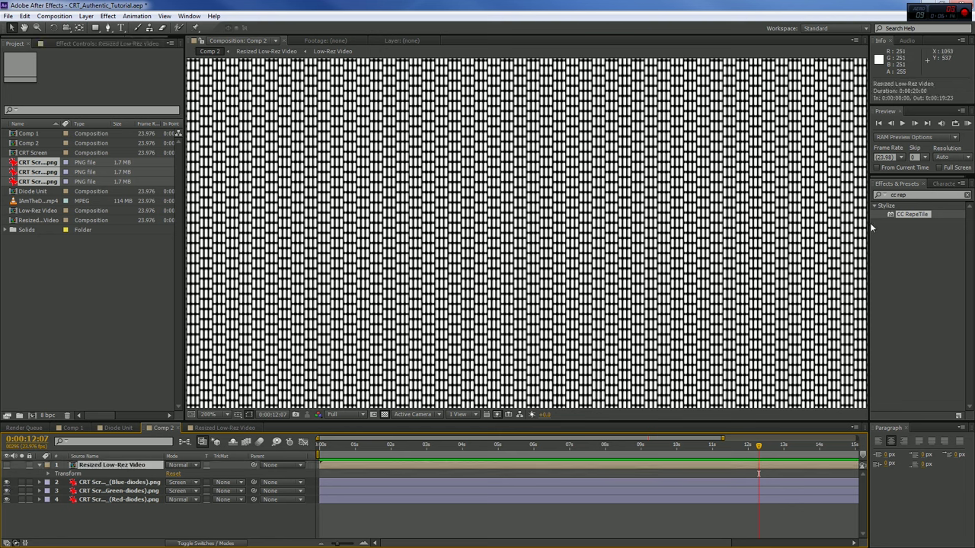
left_click(914, 195)
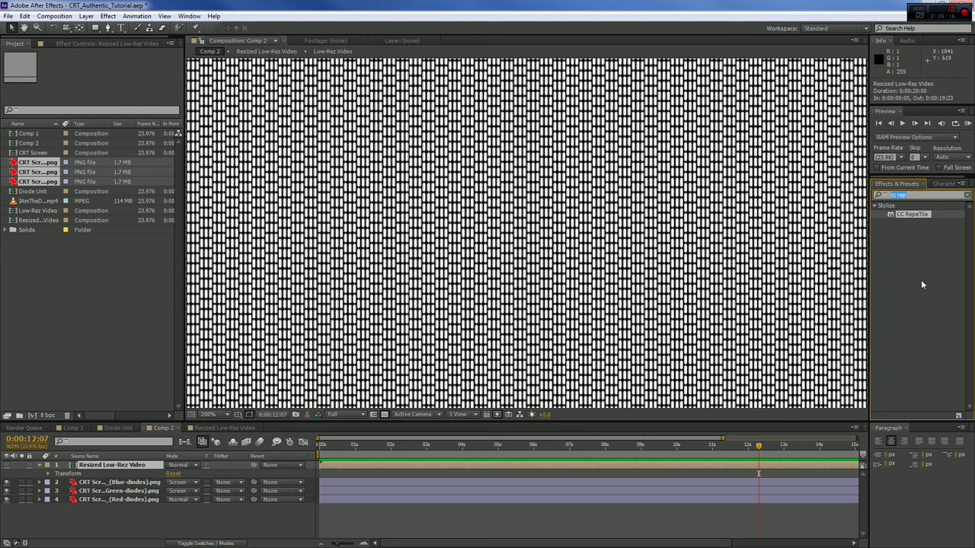
Step: Apply Set Matte to the Resized Low-Rez Video layer using Luminance as the matte channel
type("s")
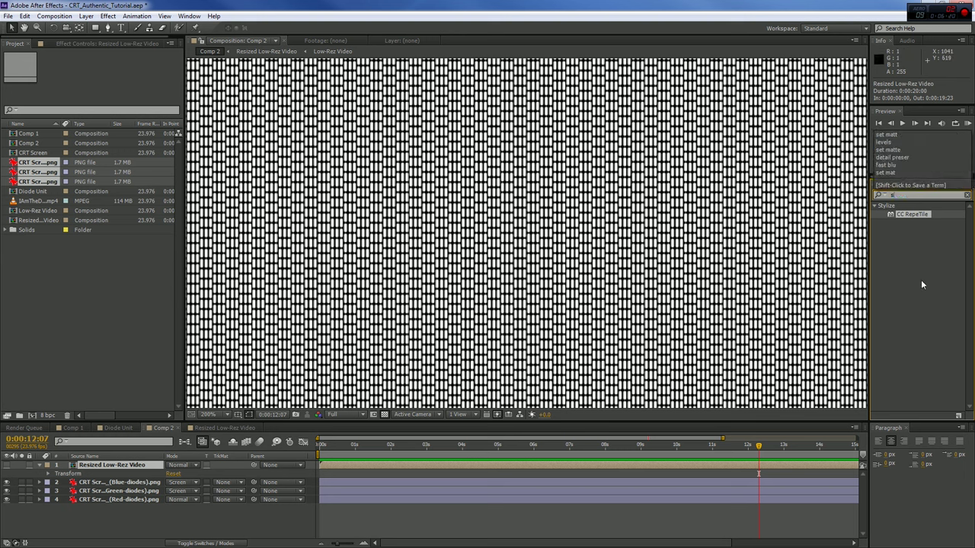
type("et matte")
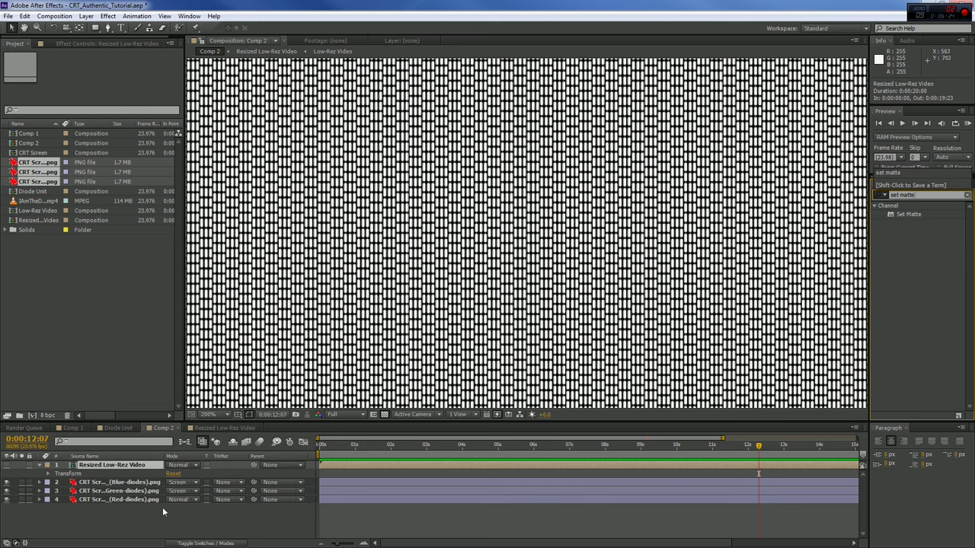
left_click(106, 43)
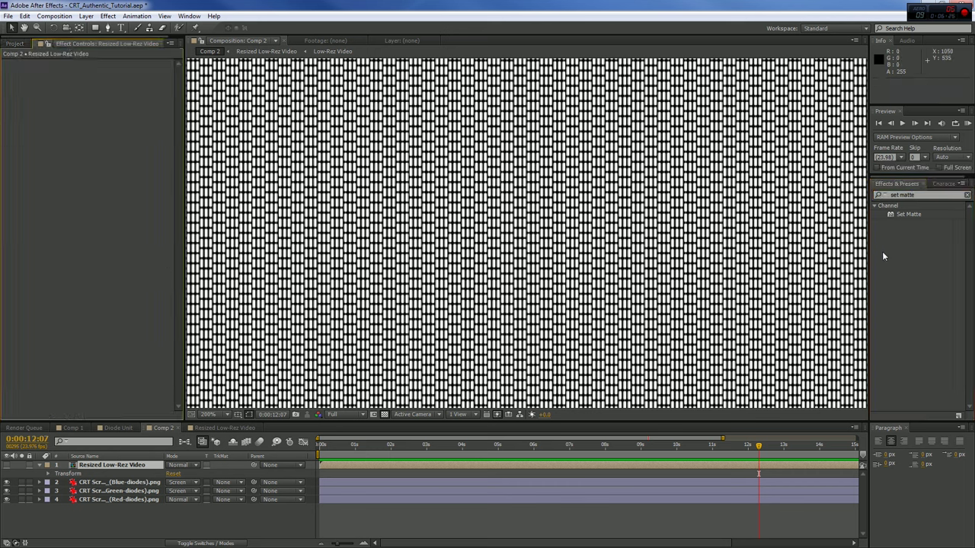
left_click_drag(897, 215, 108, 177)
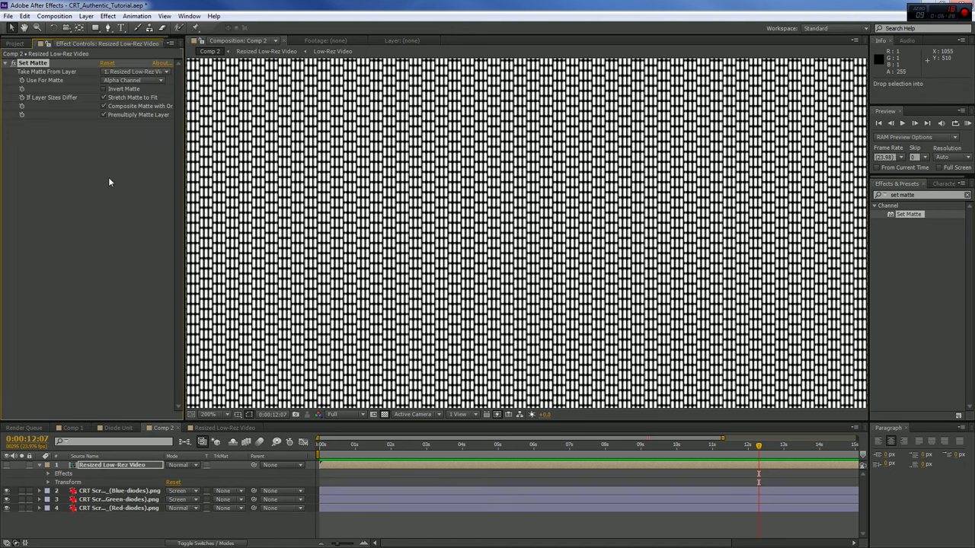
left_click(125, 81)
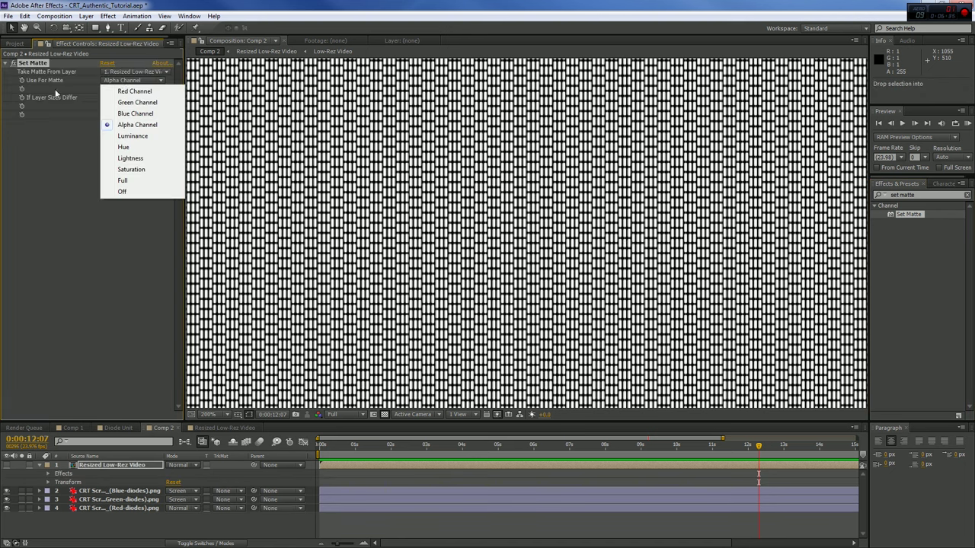
left_click(131, 137)
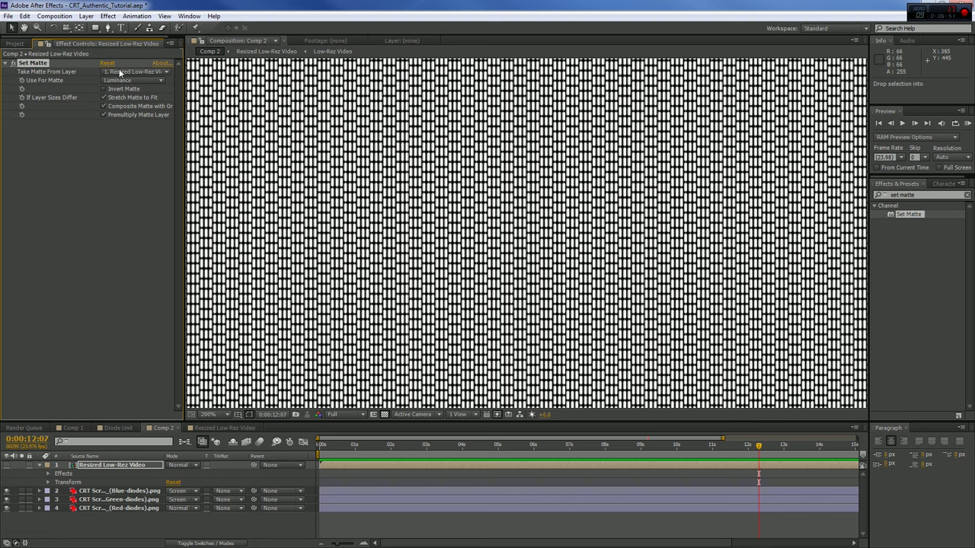
Step: Take the matte from the Red diodes layer, showing the video and hiding the diode layers
left_click(7, 491)
left_click(7, 500)
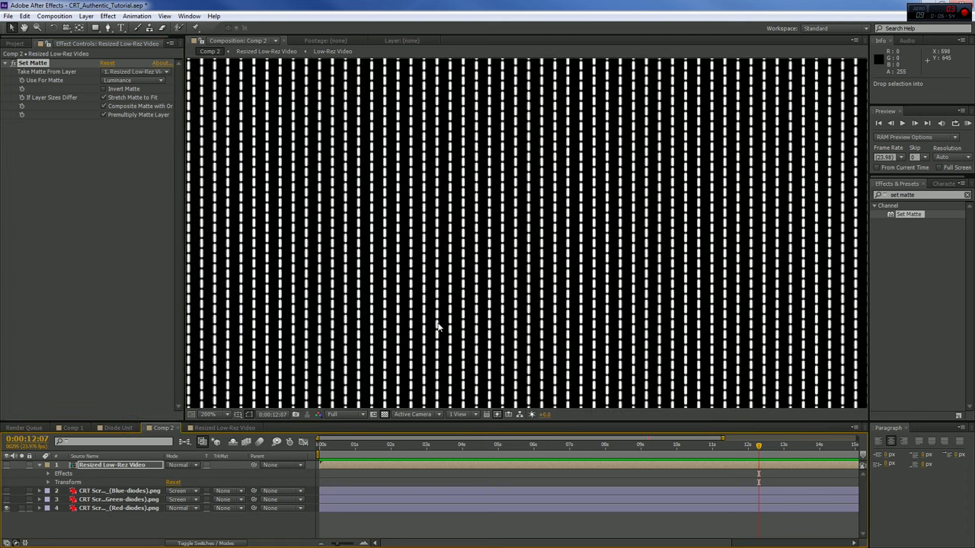
left_click(134, 72)
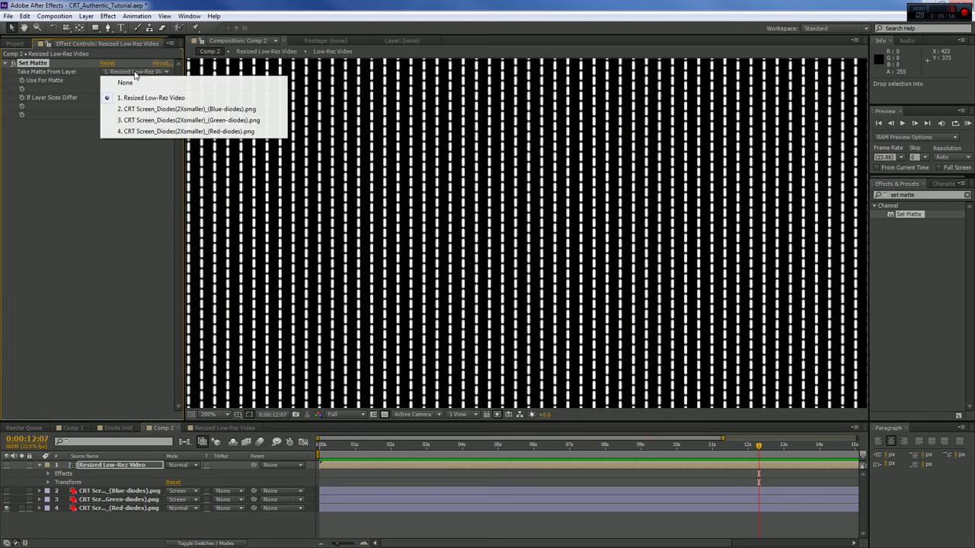
left_click(154, 130)
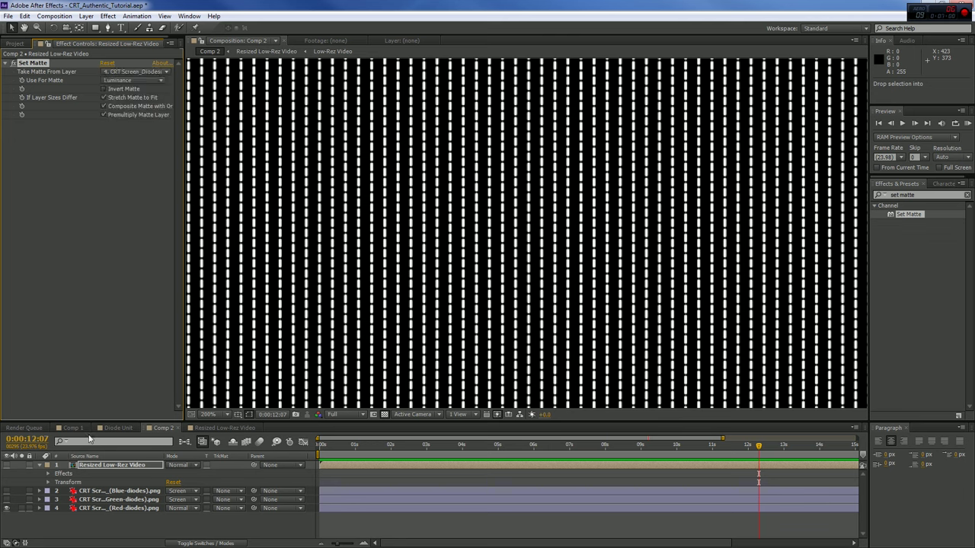
left_click(8, 465)
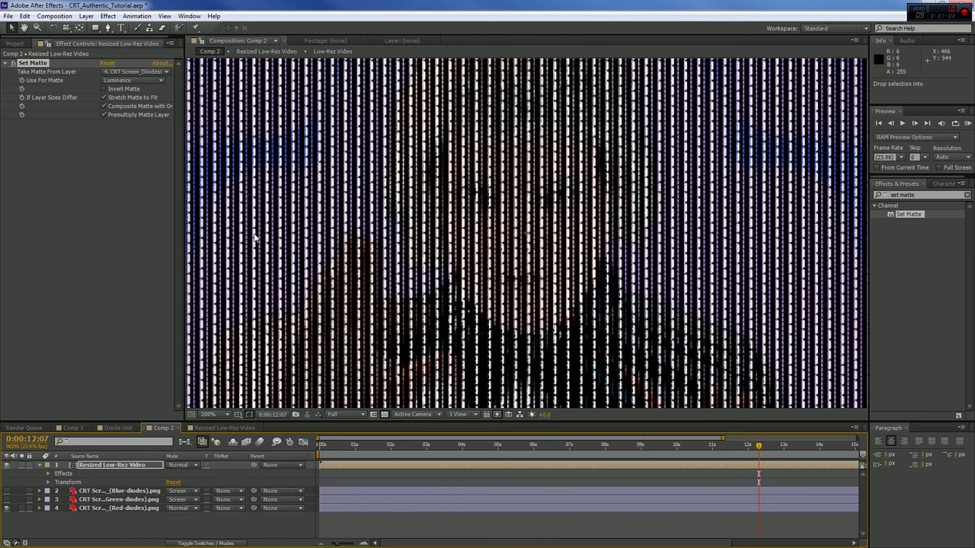
left_click(8, 508)
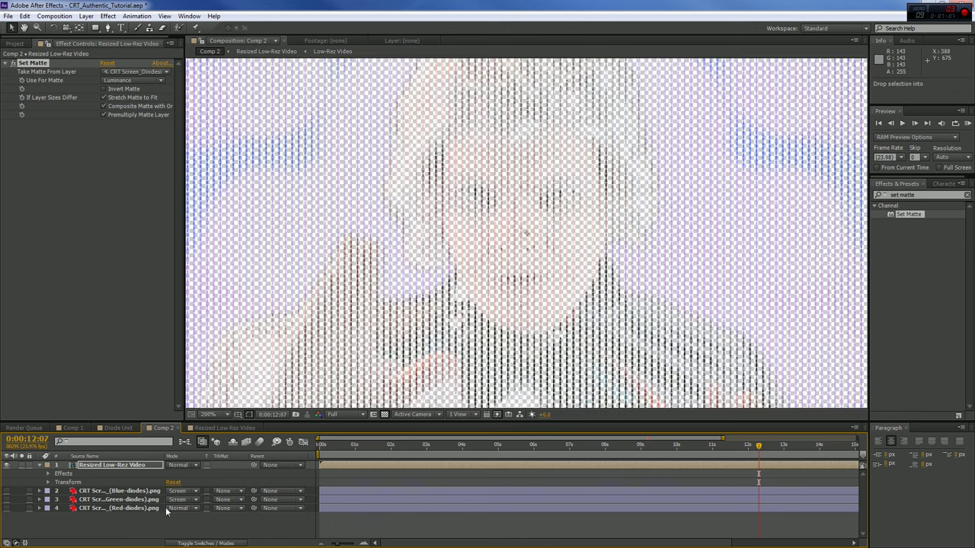
left_click(84, 16)
Step: Create a Dark Royal Blue solid and drag it to the bottom of Comp 2's layer stack
mouse_move(256, 29)
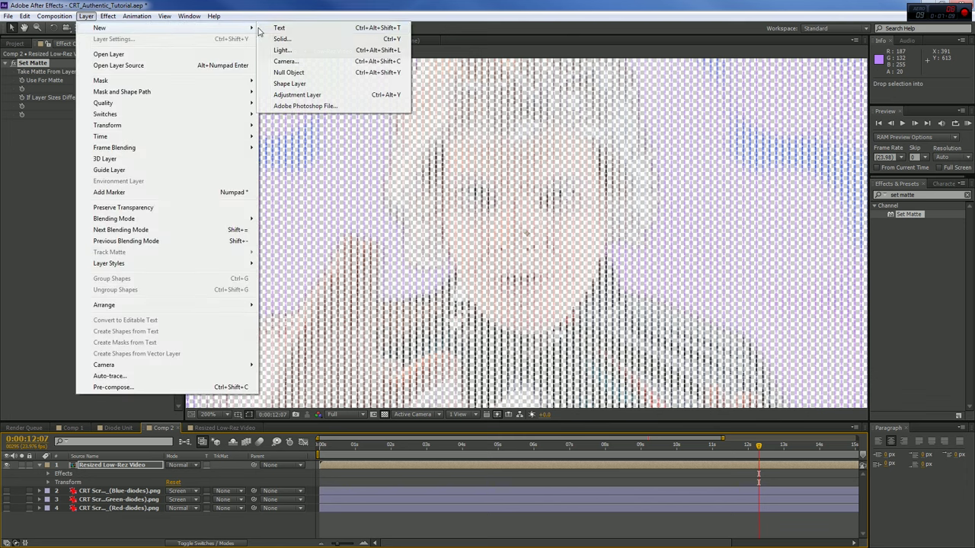
left_click(281, 39)
left_click(317, 390)
left_click_drag(153, 463, 149, 523)
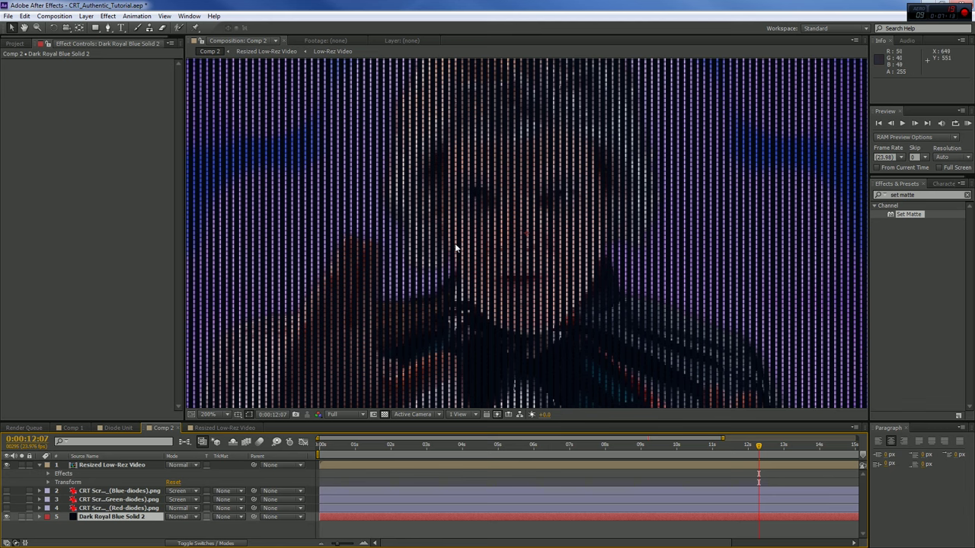
scroll(519, 263, "up", 2)
scroll(519, 263, "down", 3)
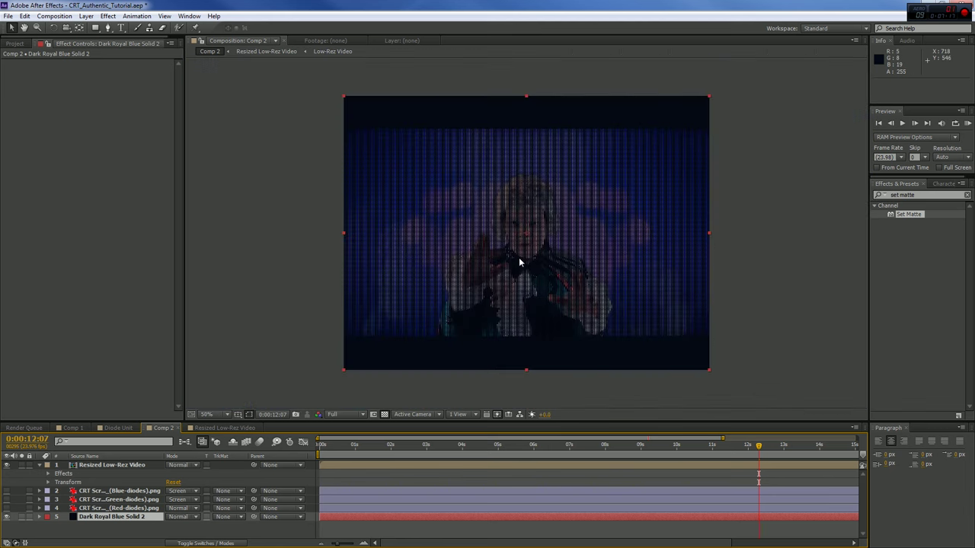
key("period")
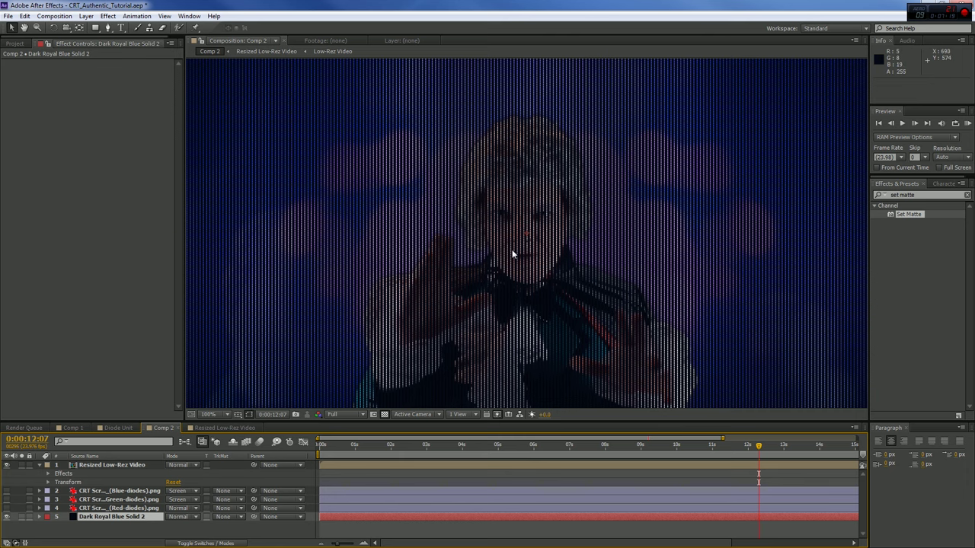
key("period")
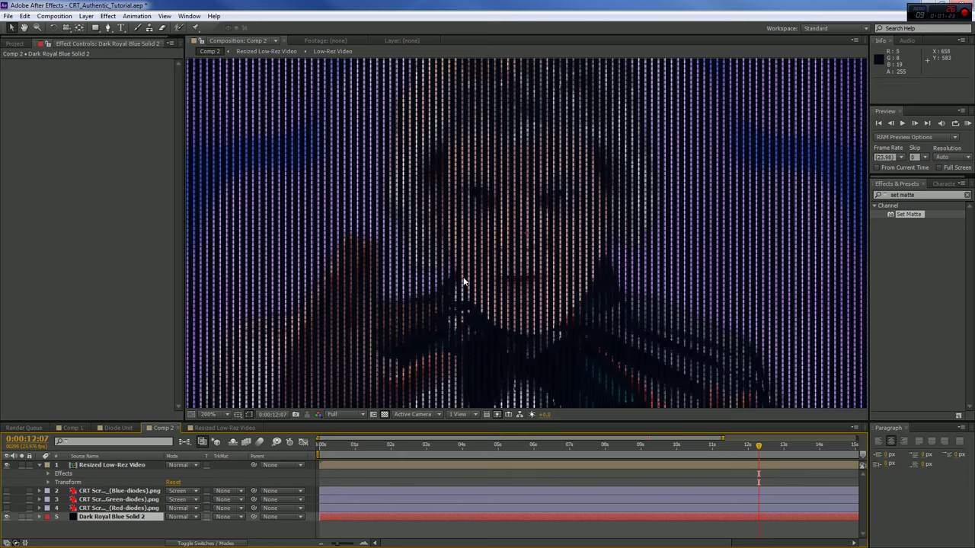
key("comma")
key("period")
key("comma")
key("comma")
key("period")
key("period")
key("period")
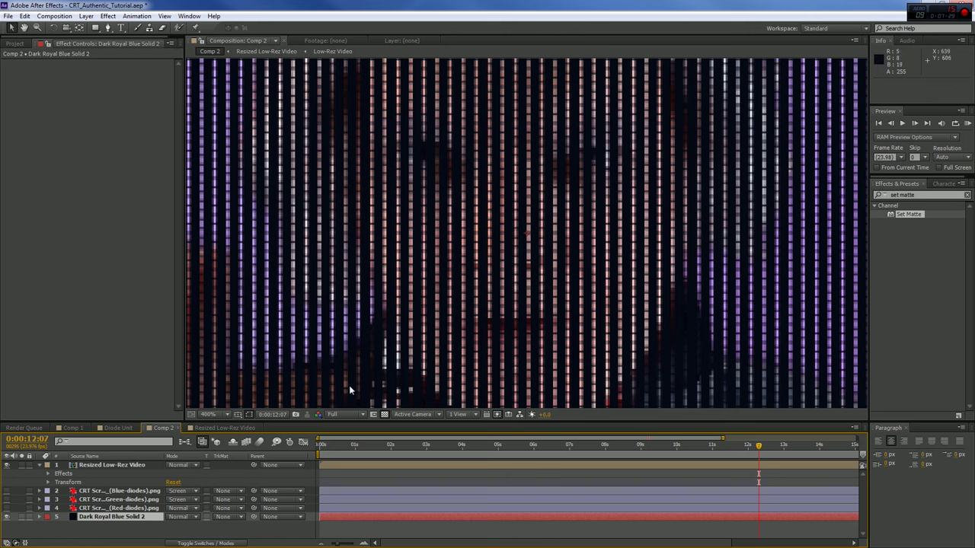
Step: Select the Red, Green and Blue diode layers and pre-compose them as 'Diode trio'
left_click(6, 509)
left_click(6, 515)
left_click(105, 508)
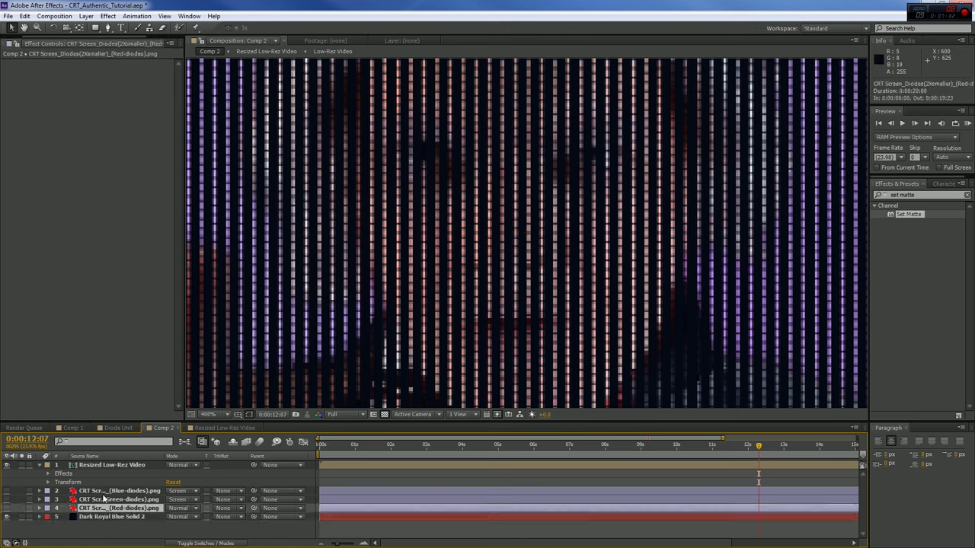
left_click(103, 492, "shift")
right_click(102, 493)
left_click(131, 411)
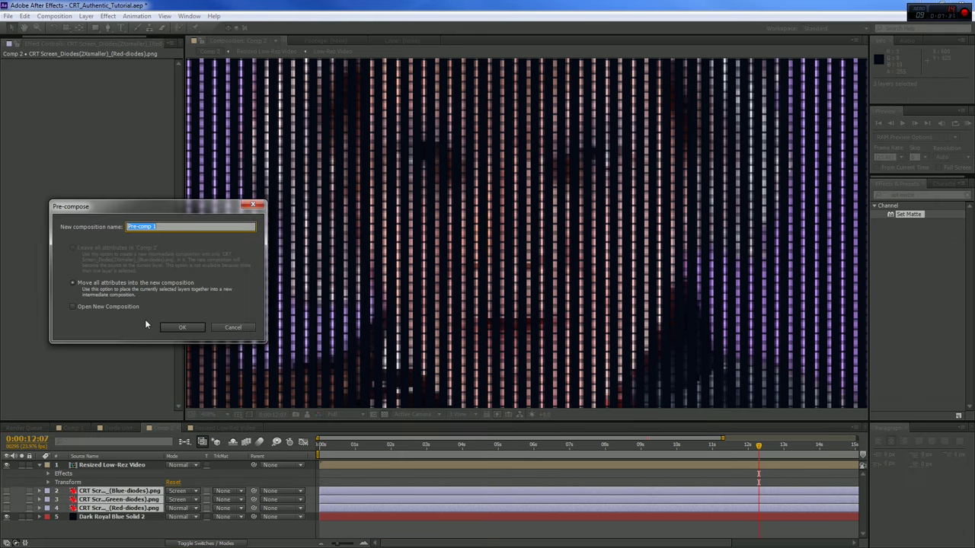
type("Diode trio")
key("Return")
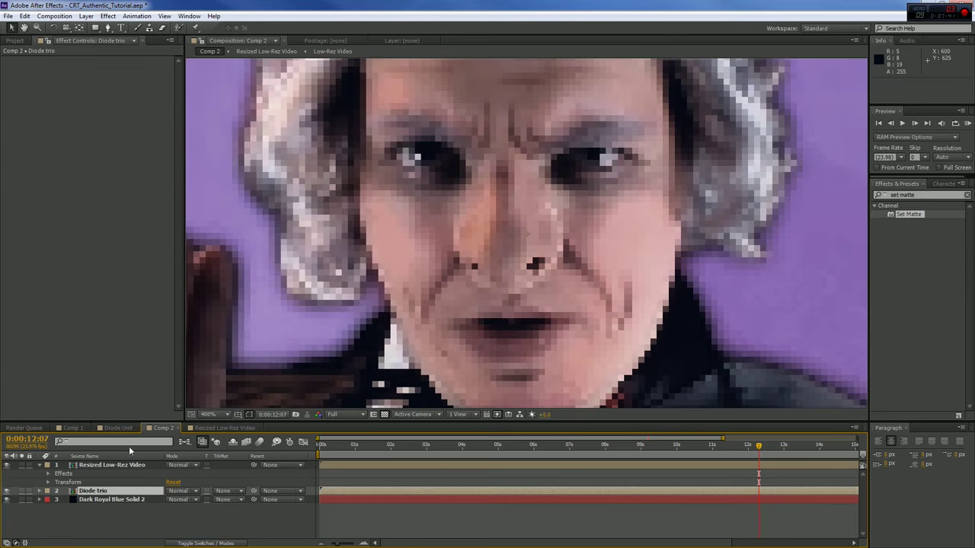
left_click(95, 466)
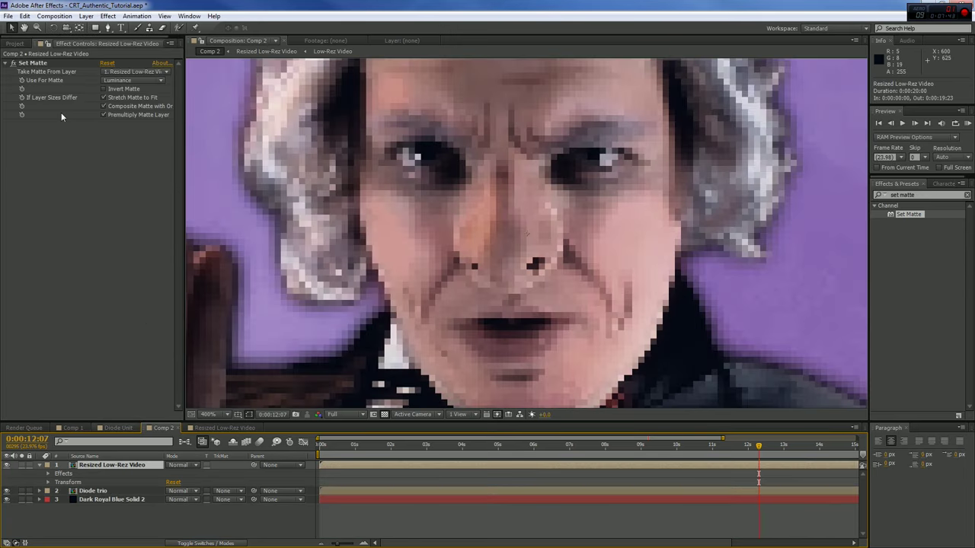
Step: Set Take Matte From Layer to Diode trio and enable all three diode layers inside it
left_click(125, 72)
left_click(137, 109)
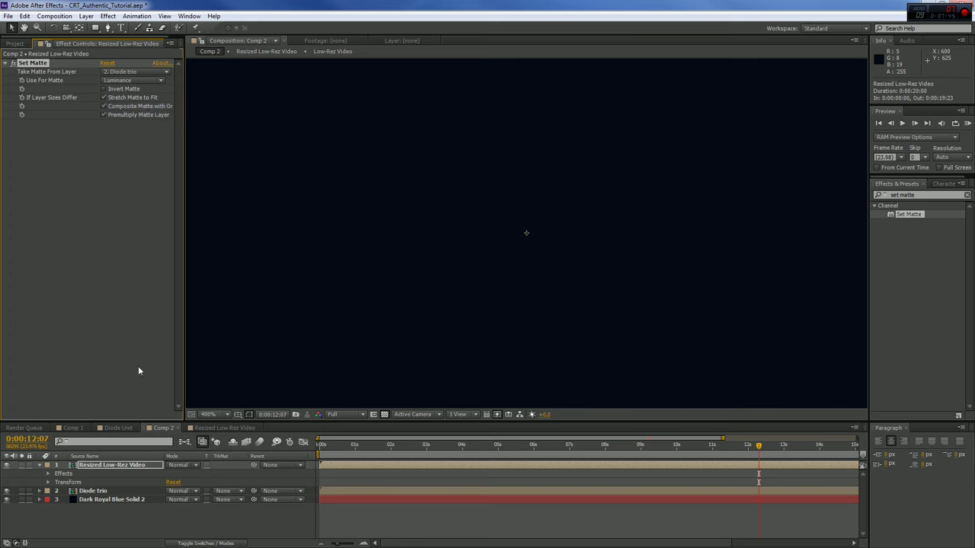
double_click(90, 492)
left_click_drag(7, 464, 5, 488)
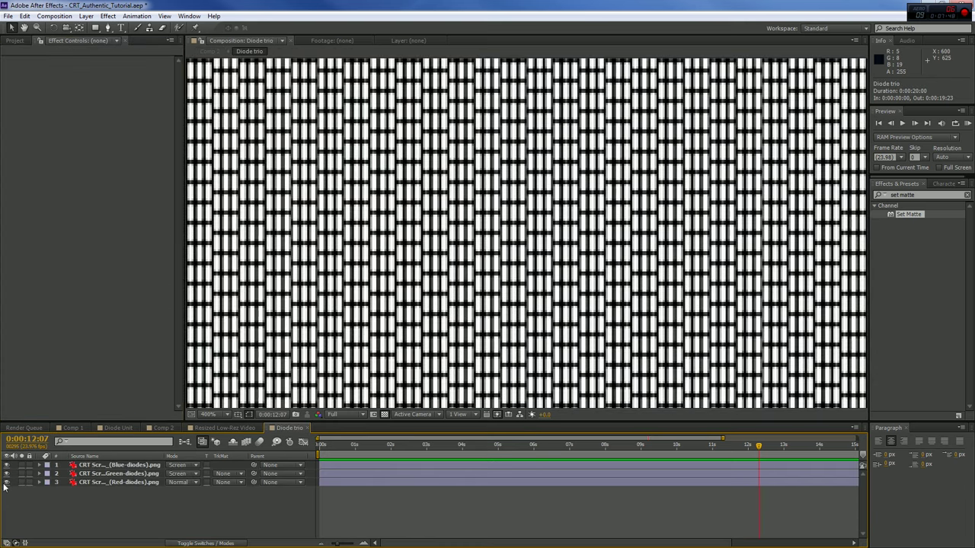
Step: Switch between Resized Low-Rez Video and Comp 2, zooming in and out to inspect the diode grid
left_click(204, 428)
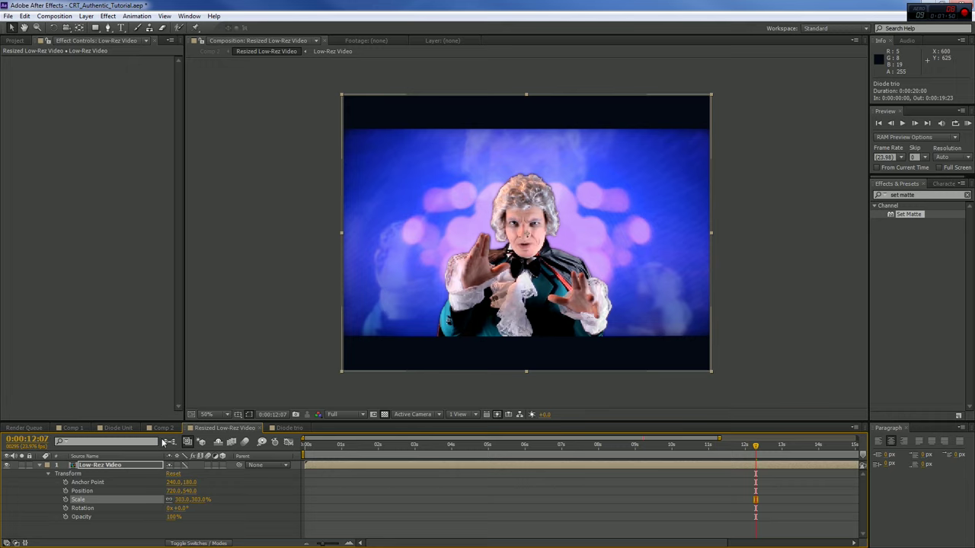
left_click(162, 427)
scroll(458, 270, "up", 3)
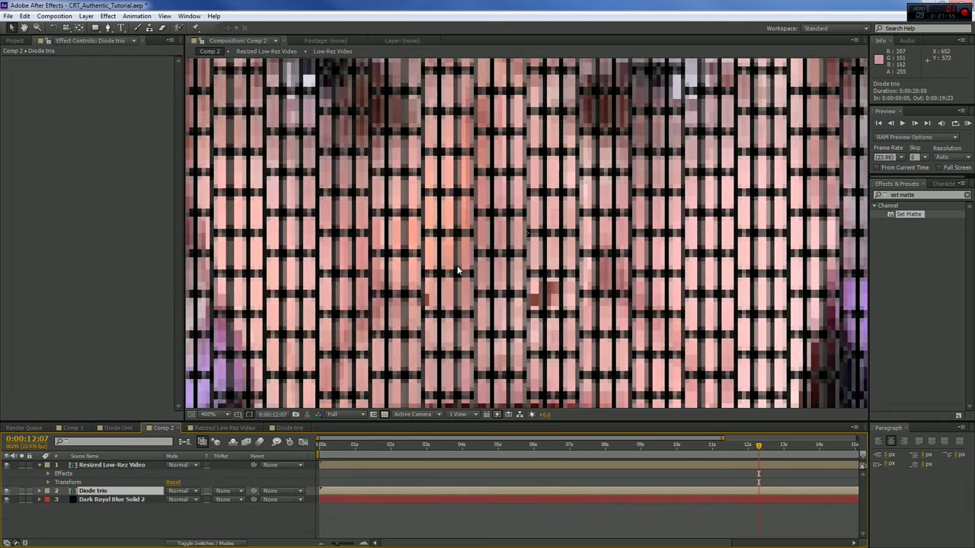
scroll(458, 270, "down", 1)
scroll(499, 256, "down", 2)
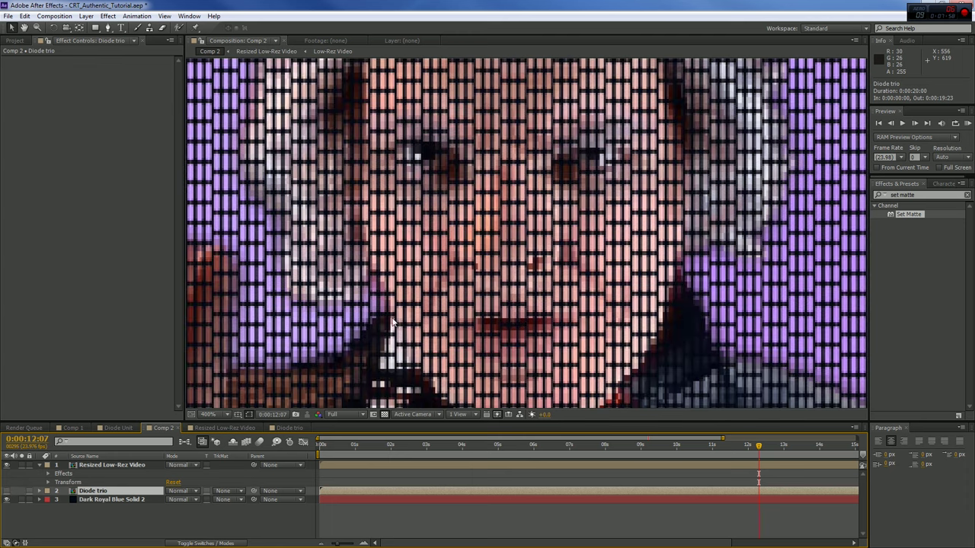
scroll(500, 254, "down", 4)
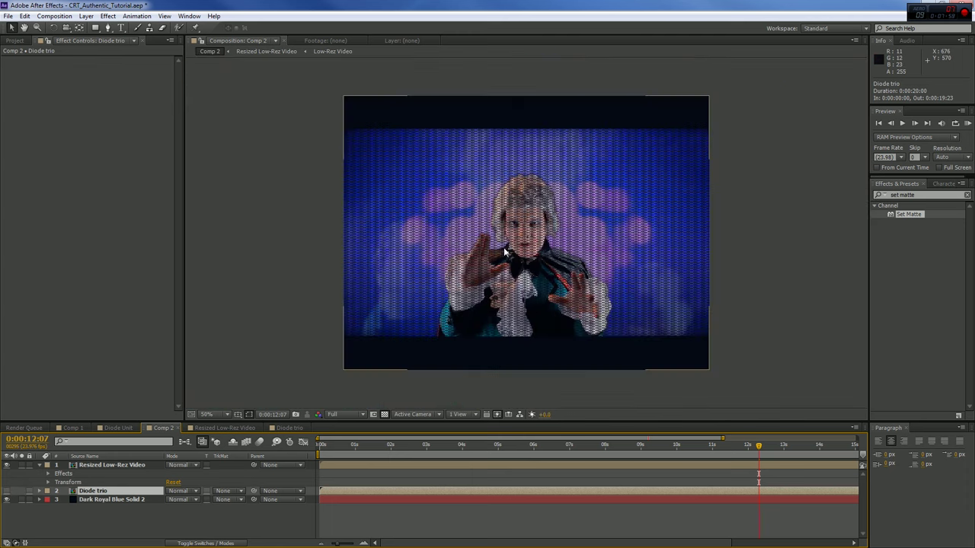
scroll(505, 251, "up", 1)
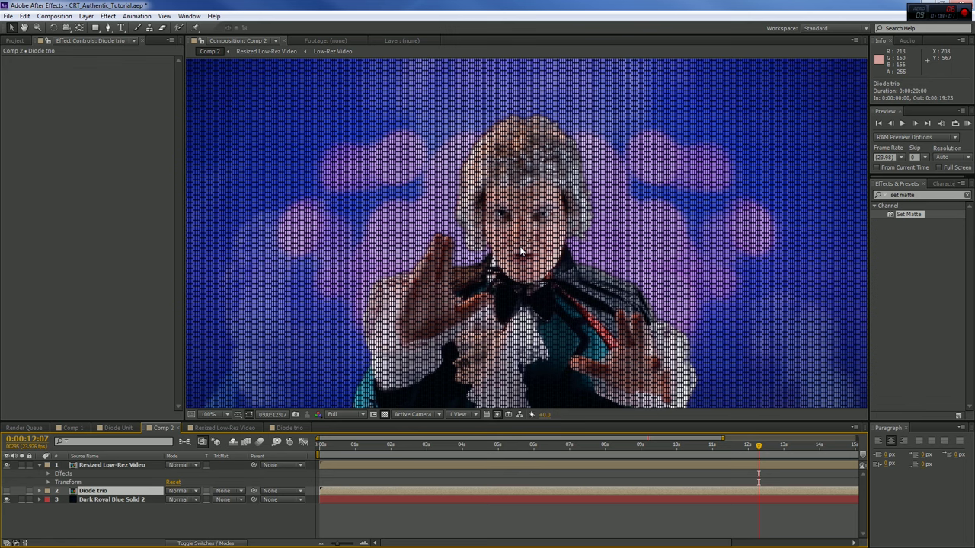
scroll(520, 246, "up", 1)
scroll(519, 246, "down", 2)
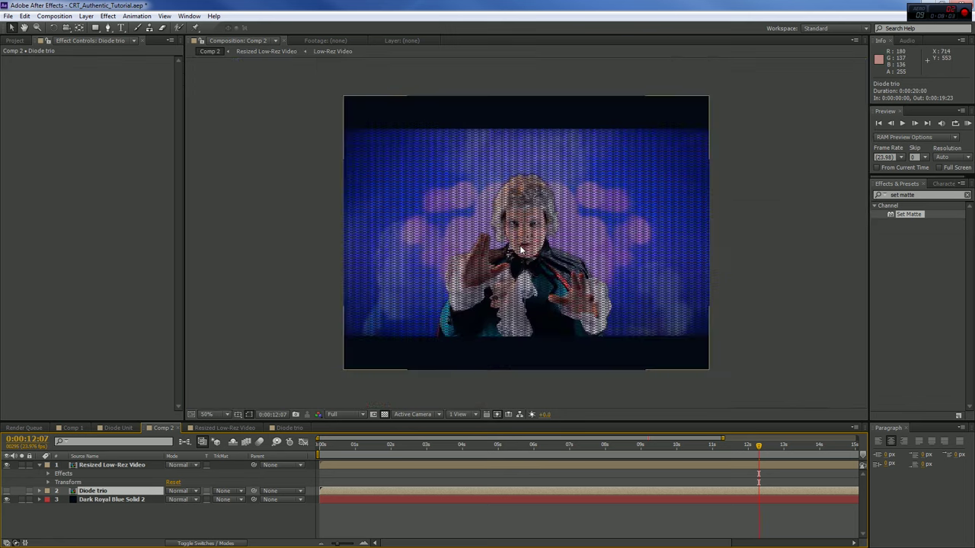
scroll(521, 250, "up", 2)
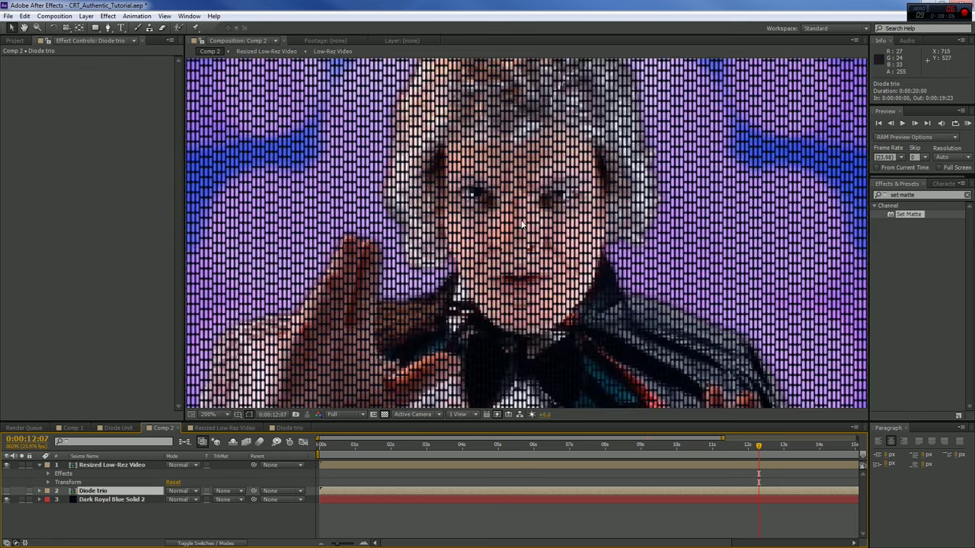
scroll(523, 225, "up", 1)
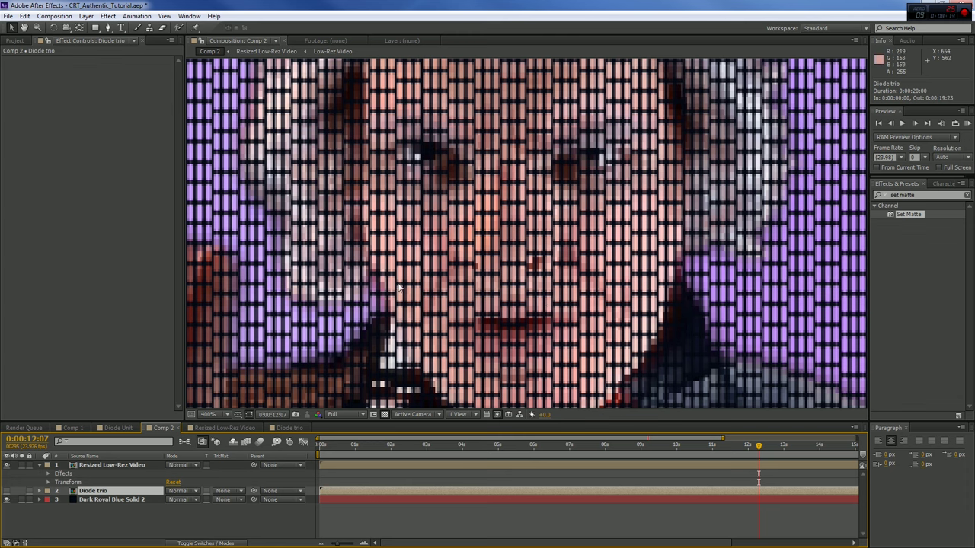
scroll(472, 263, "down", 1)
scroll(472, 262, "down", 1)
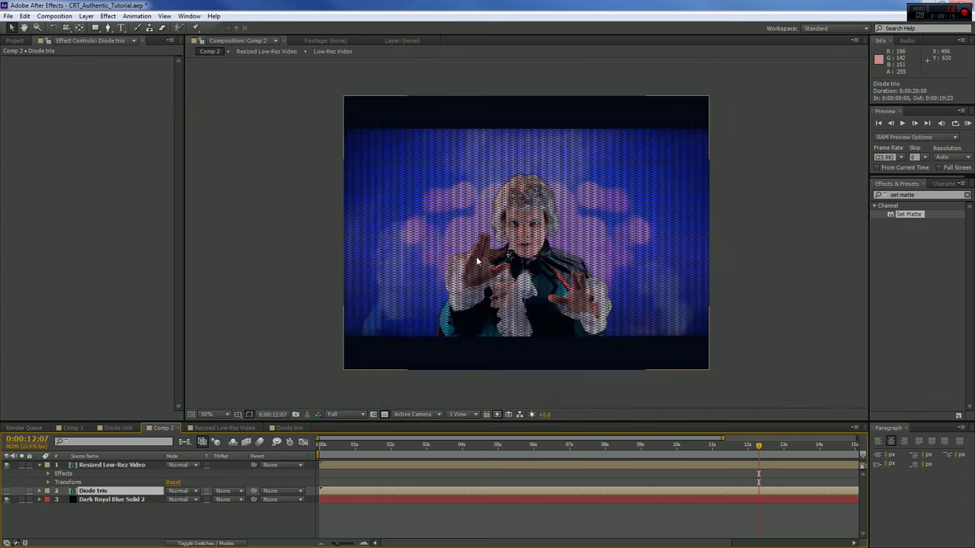
scroll(512, 267, "up", 2)
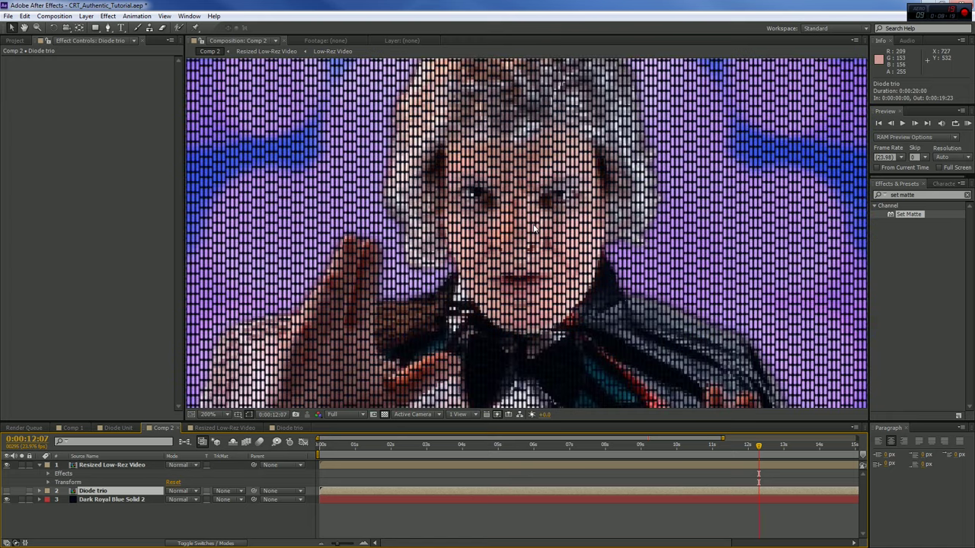
scroll(537, 227, "up", 1)
scroll(534, 147, "down", 1)
scroll(320, 179, "down", 2)
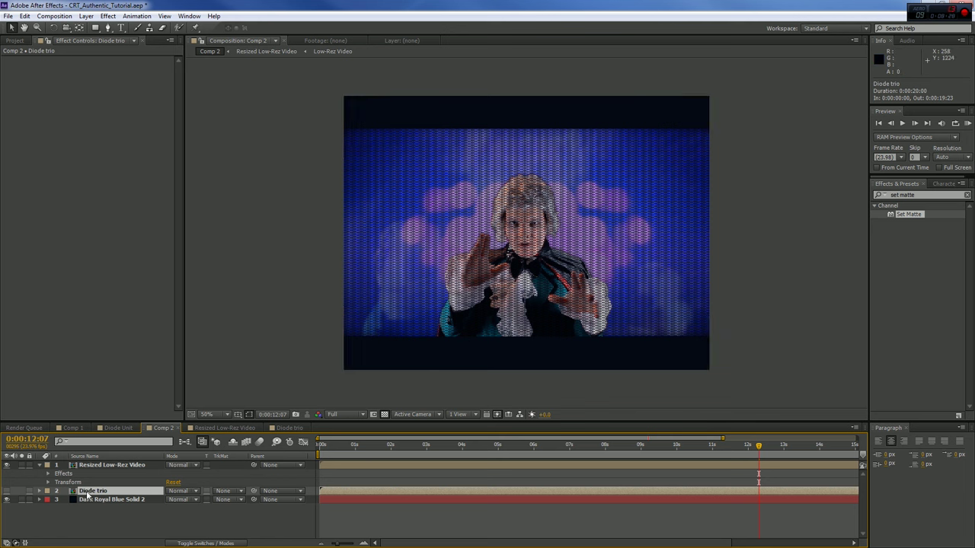
Step: Undo twice to restore the separate blue, green and red diode layers
key("ctrl+z")
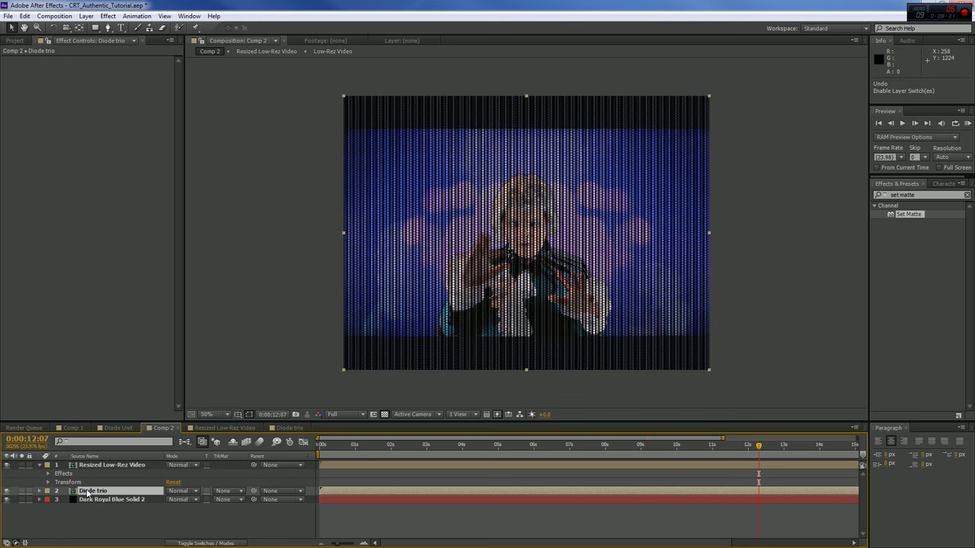
key("ctrl+z")
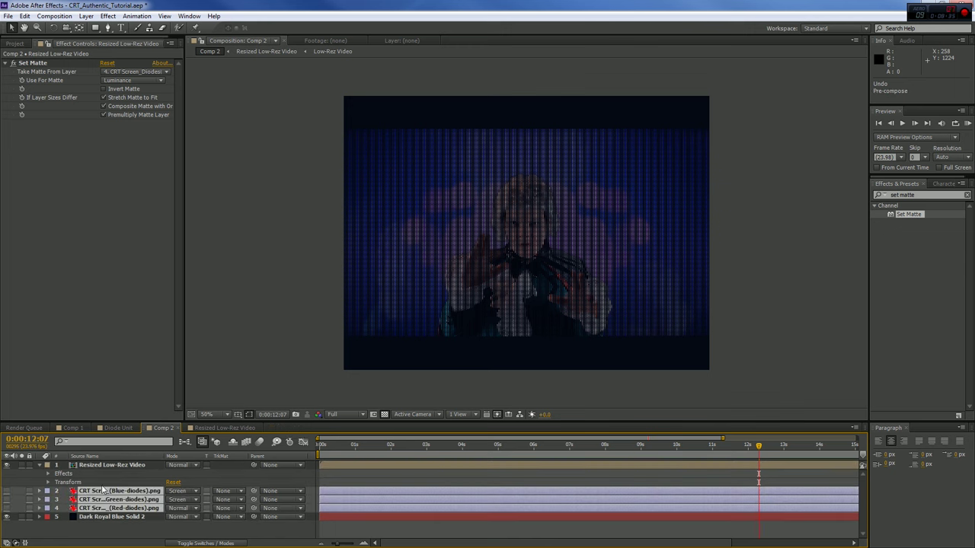
left_click(94, 520)
left_click(106, 492)
left_click(110, 508)
left_click(99, 492)
left_click(99, 500)
left_click(103, 508)
left_click(106, 491)
left_click(105, 508)
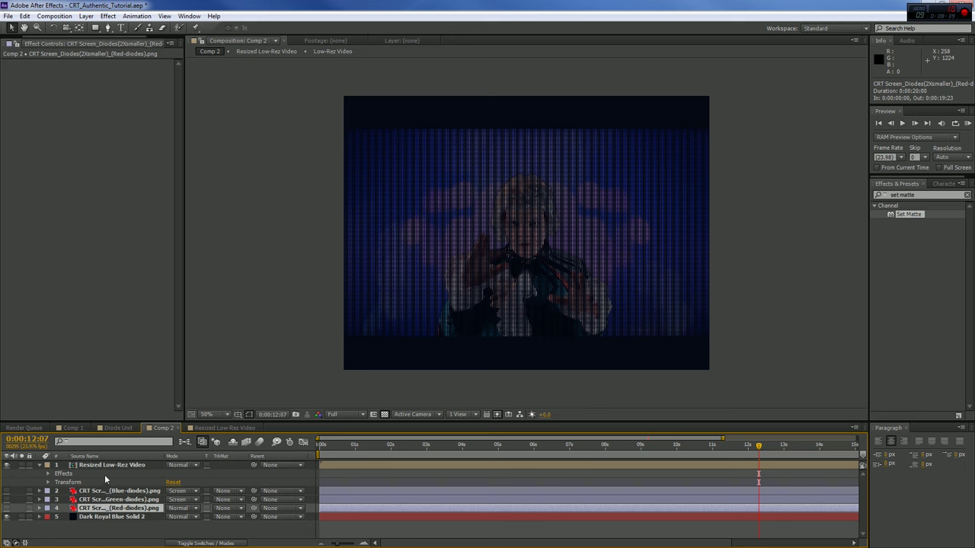
Step: Set the video's Set Matte source to None and duplicate the Resized Low-Rez Video layer
left_click(108, 466)
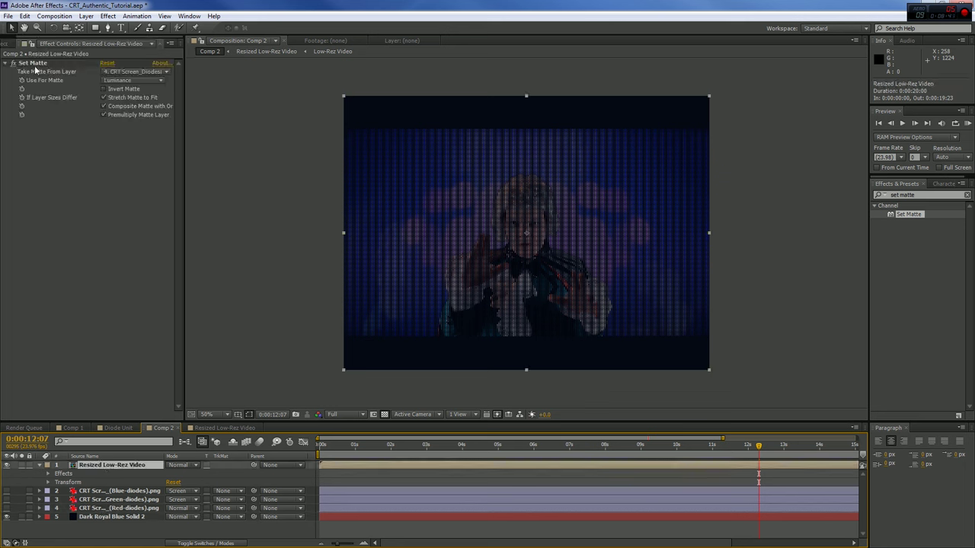
left_click(122, 72)
left_click(125, 81)
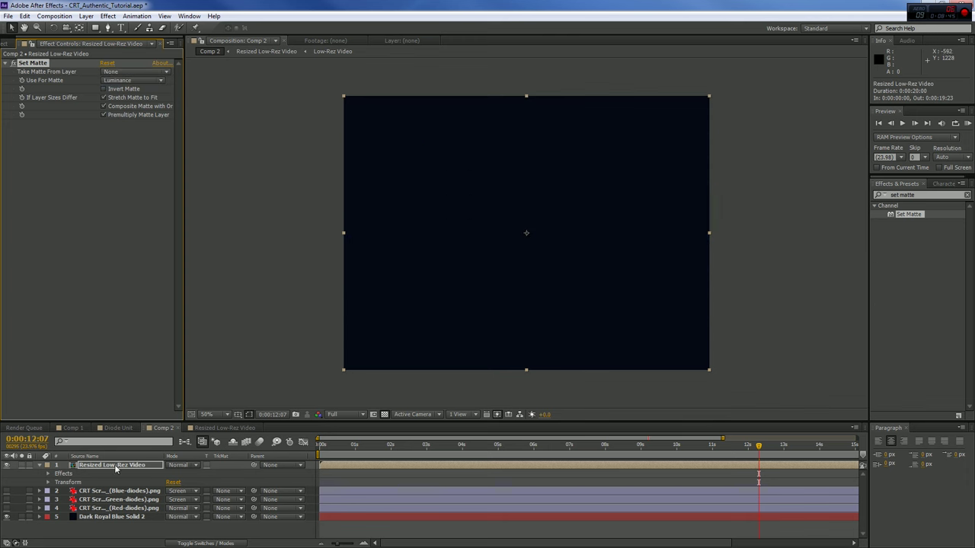
left_click(107, 466)
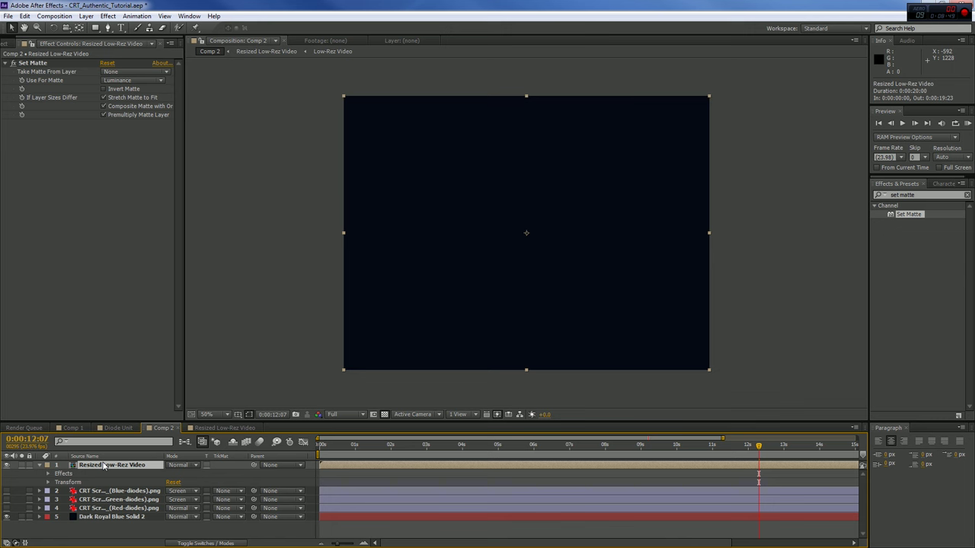
key("ctrl+d")
key("ctrl+d")
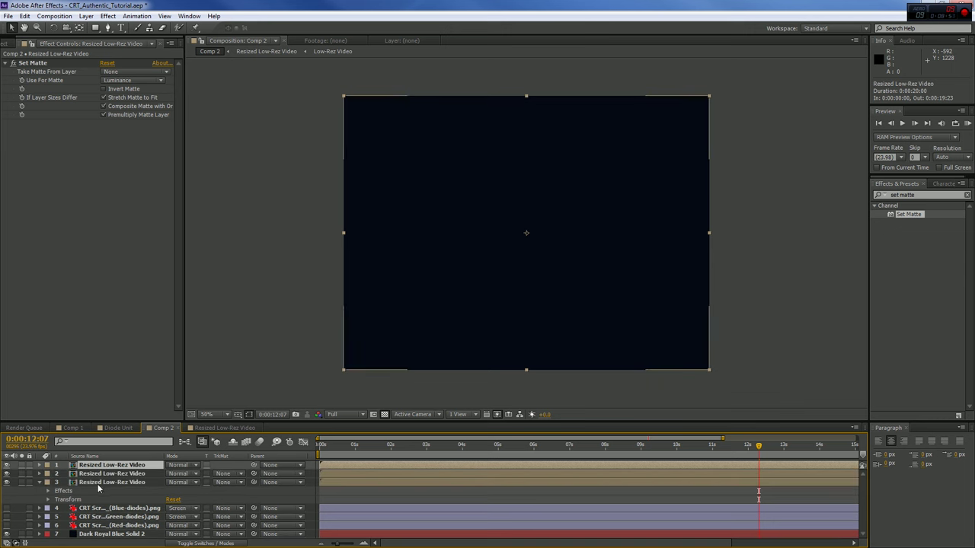
left_click(97, 484)
left_click(881, 196)
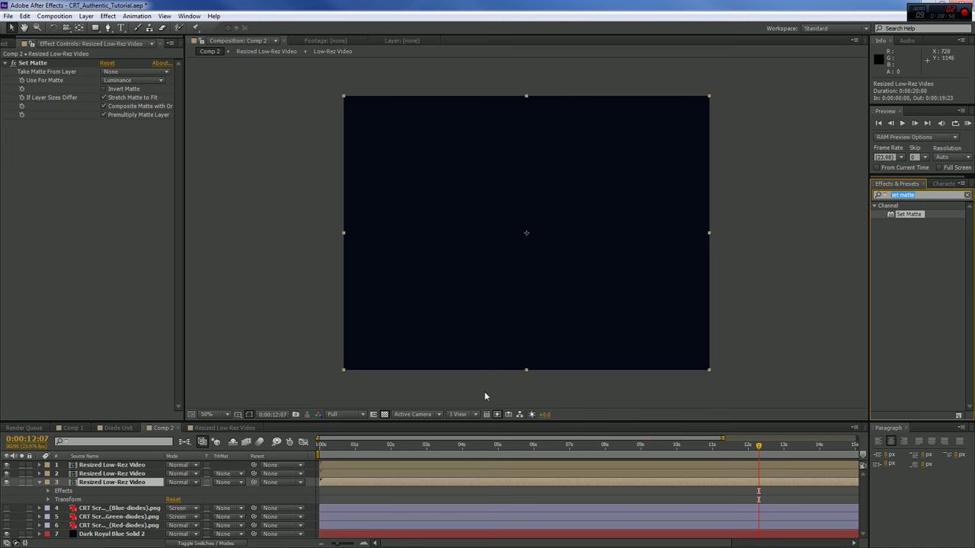
left_click(102, 465)
Step: Search Effects & Presets for 'level' and apply Levels to the third video copy
left_click(101, 474)
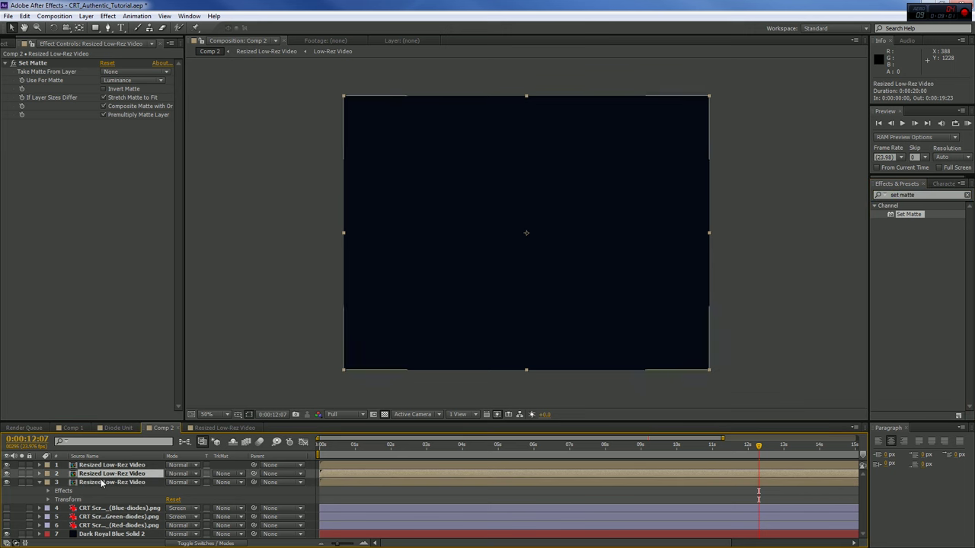
left_click(101, 483)
left_click(99, 473)
left_click(101, 465)
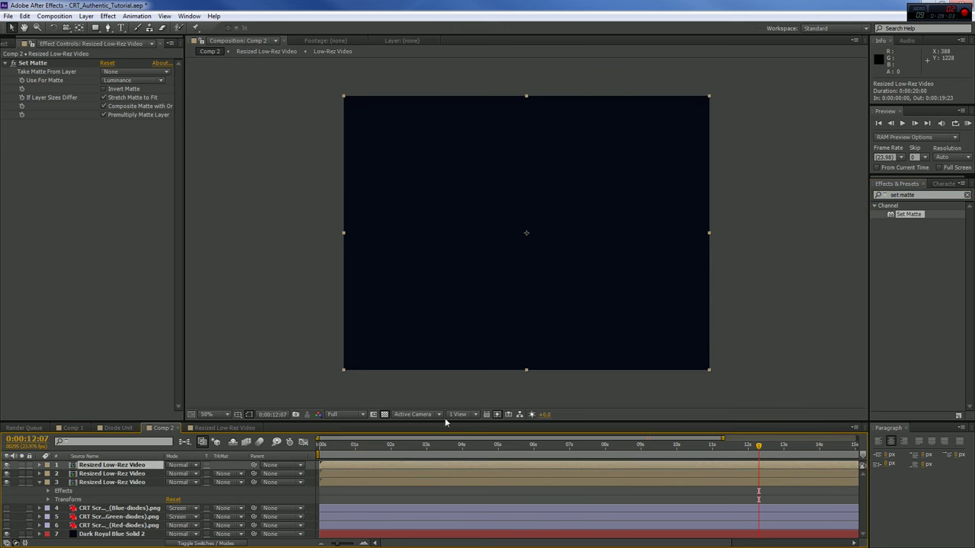
left_click(922, 195)
type("level")
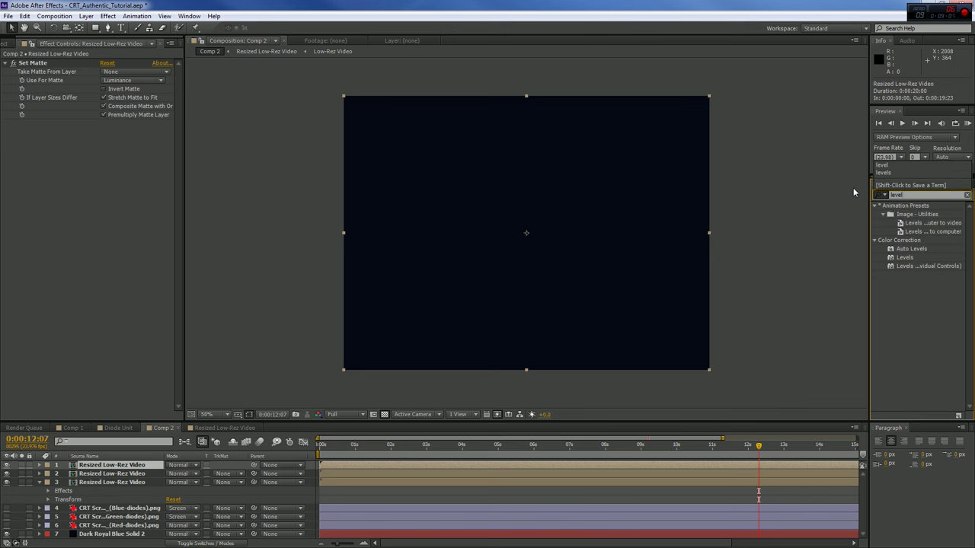
left_click_drag(902, 259, 357, 363)
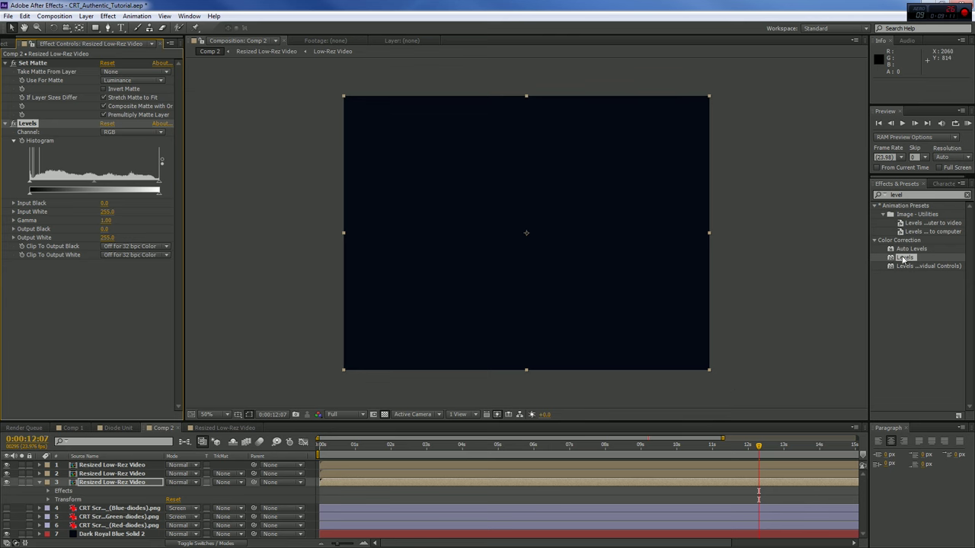
Step: Move the third copy's Levels effect above Set Matte in Effect Controls
key("ctrl+Up")
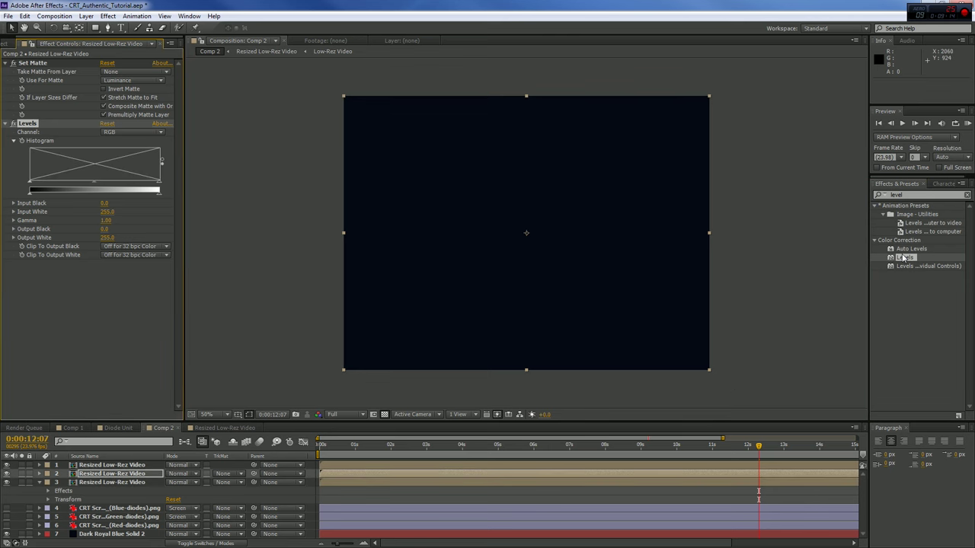
left_click(891, 289)
left_click_drag(903, 259, 136, 464)
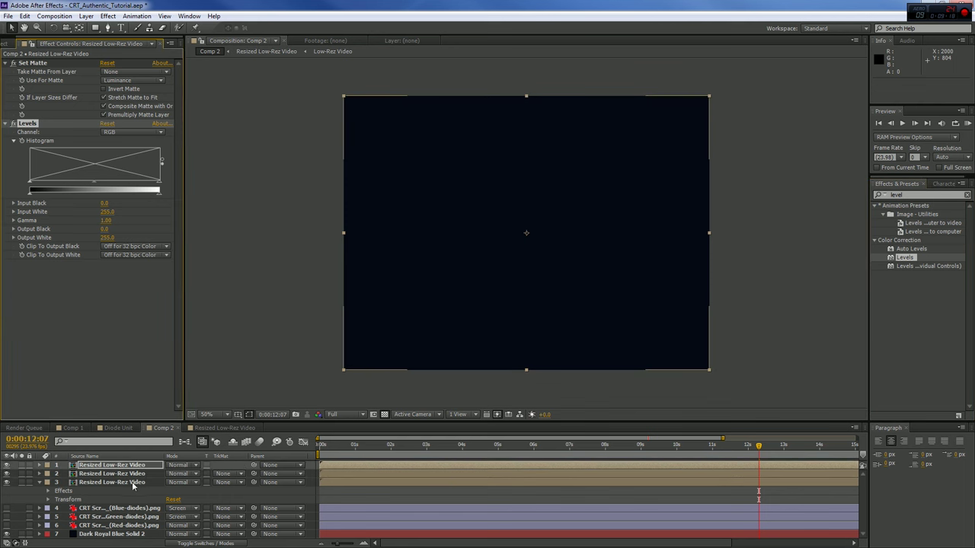
left_click(125, 483)
left_click_drag(27, 123, 73, 65)
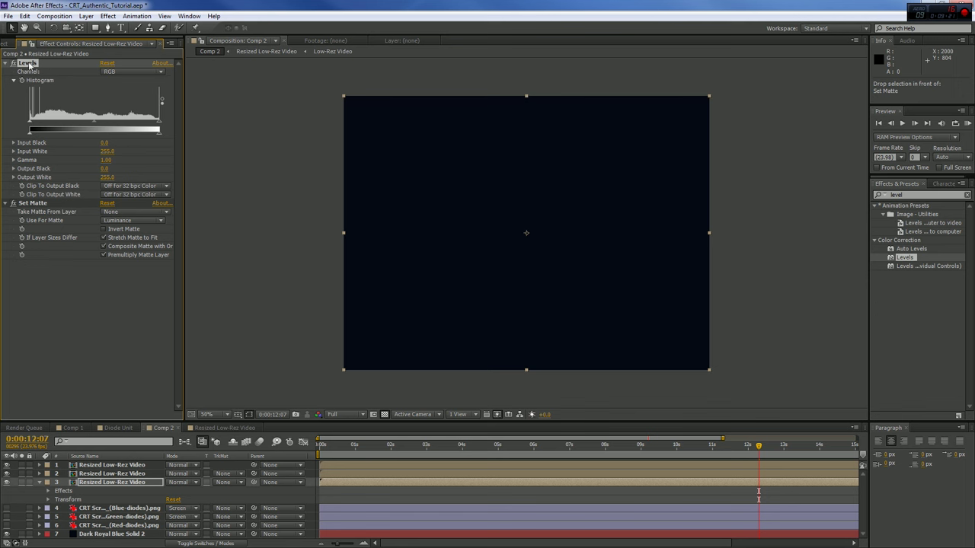
left_click(118, 72)
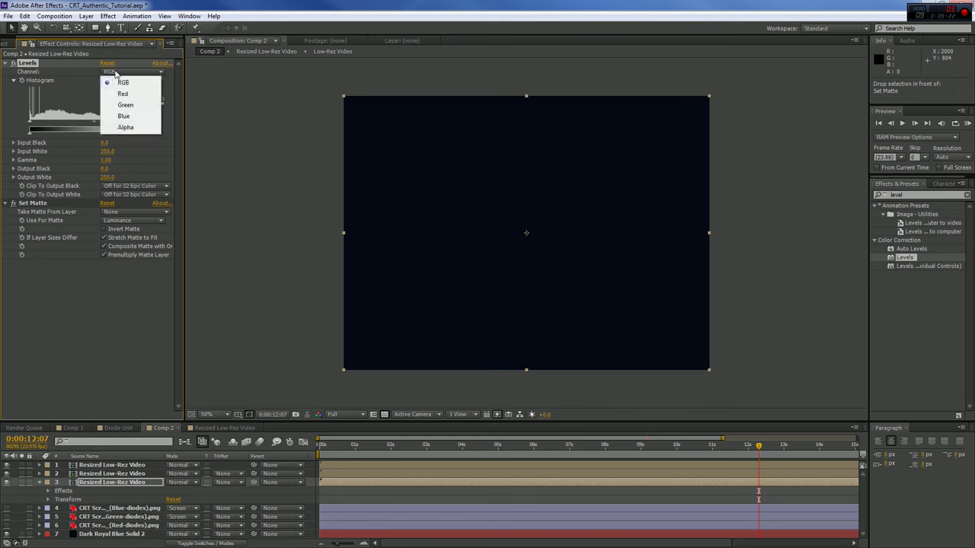
Step: Disable Set Matte on the third copy and try a Red Input White adjustment, then undo it
left_click(123, 94)
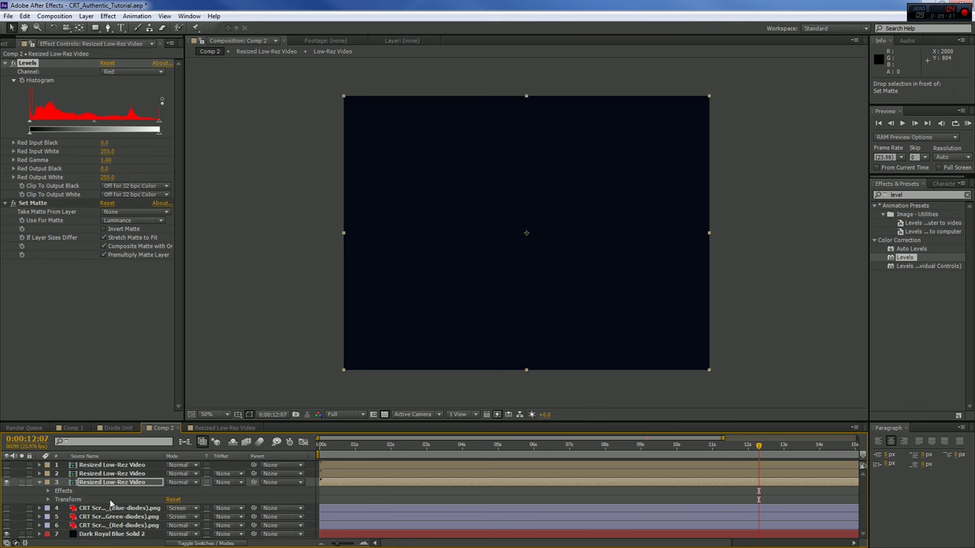
left_click(14, 204)
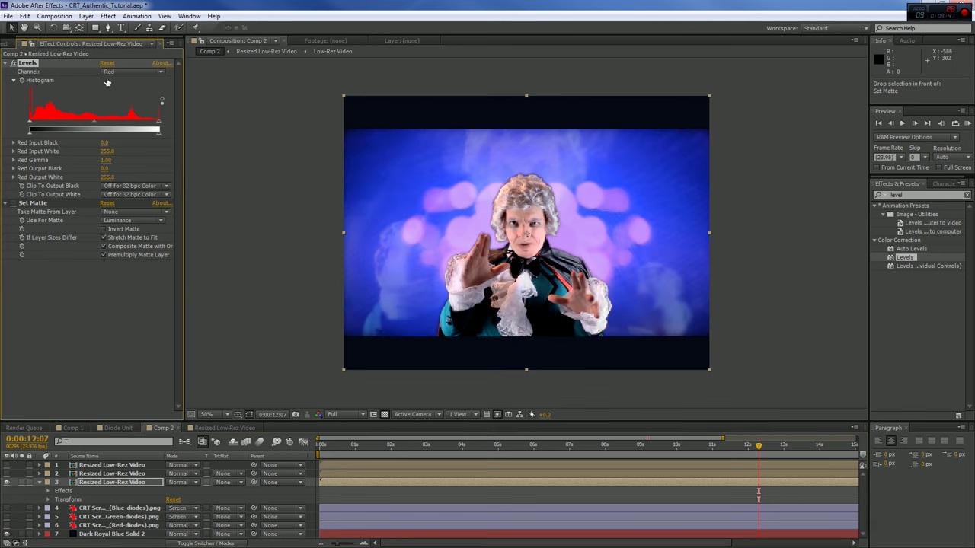
left_click_drag(109, 155, 109, 178)
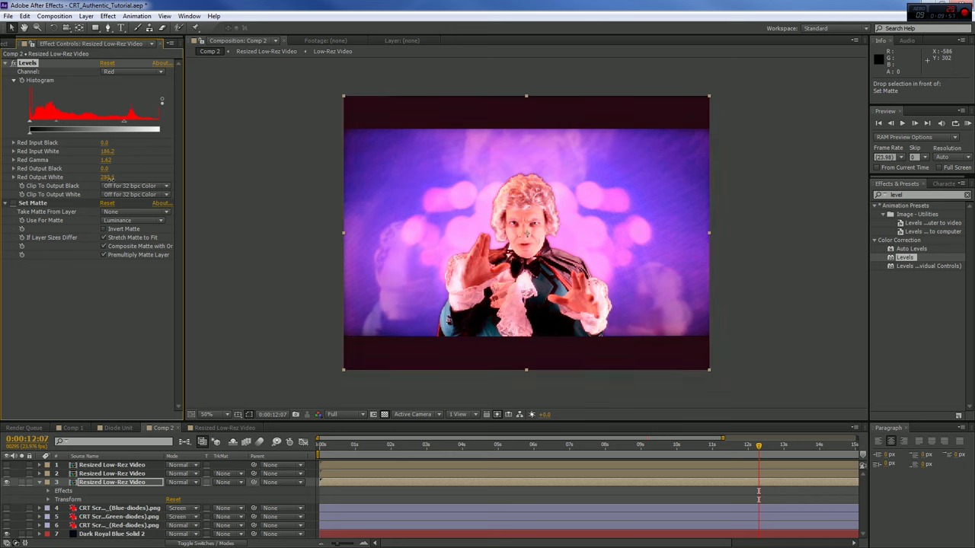
key("ctrl+z")
key("ctrl+z")
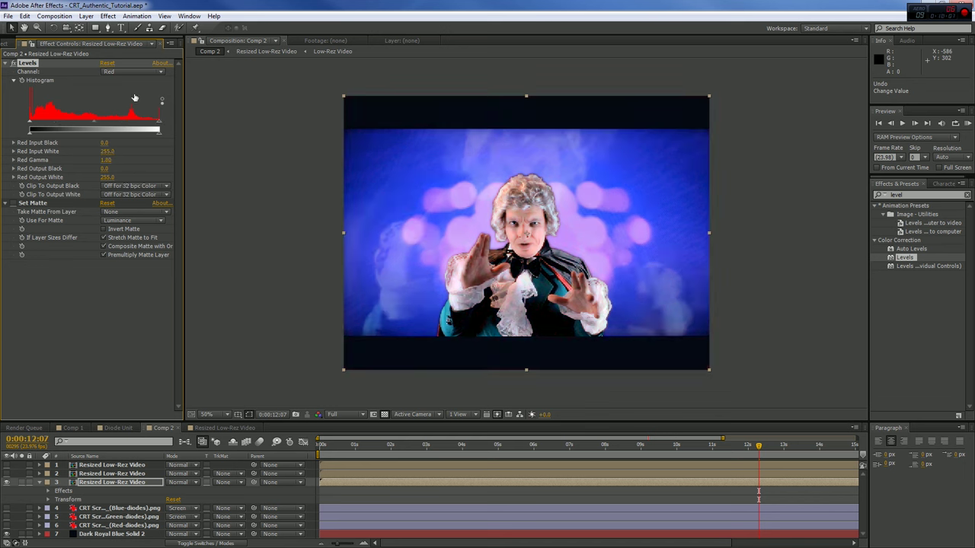
Step: Set the third copy's Levels Green Input White and Output White to 0
left_click(128, 72)
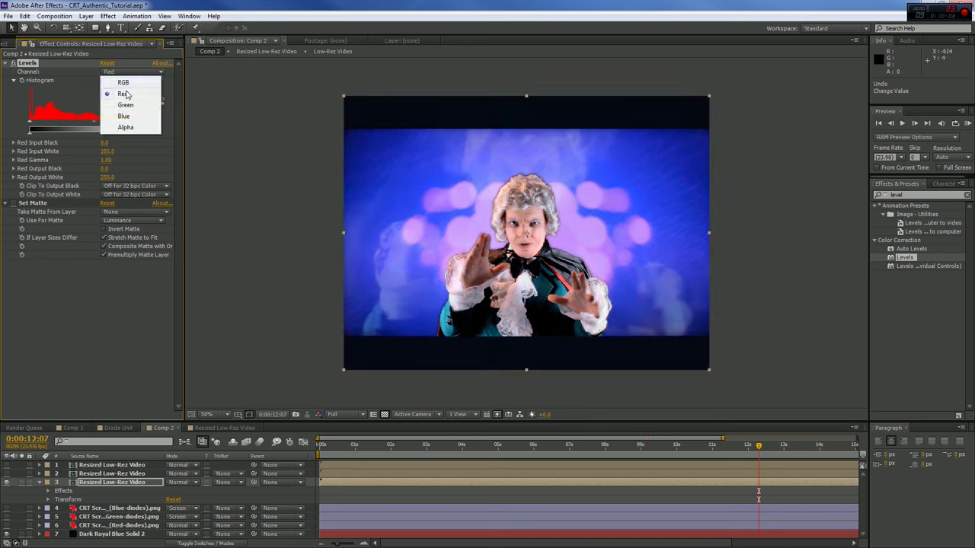
left_click(126, 101)
left_click(109, 150)
type("0")
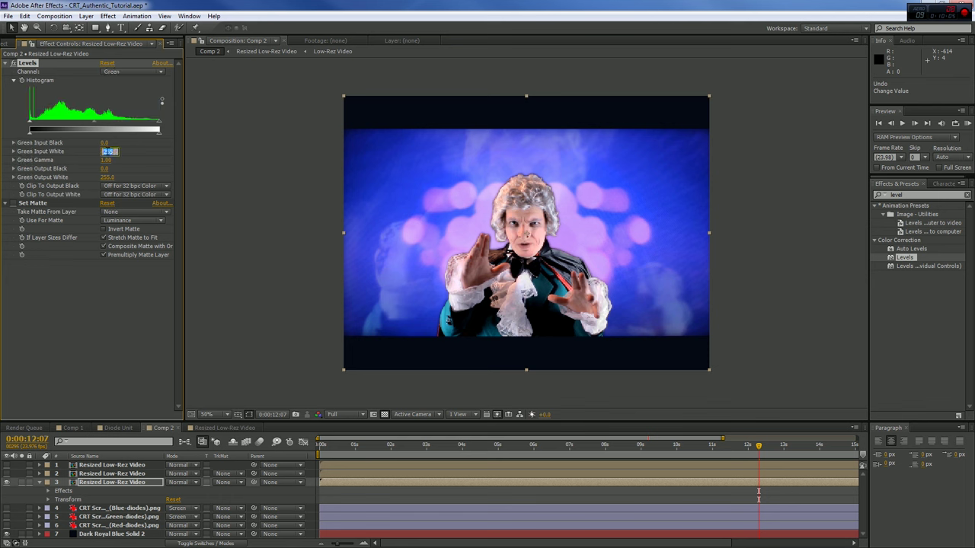
key("Tab")
type("0")
left_click(109, 177)
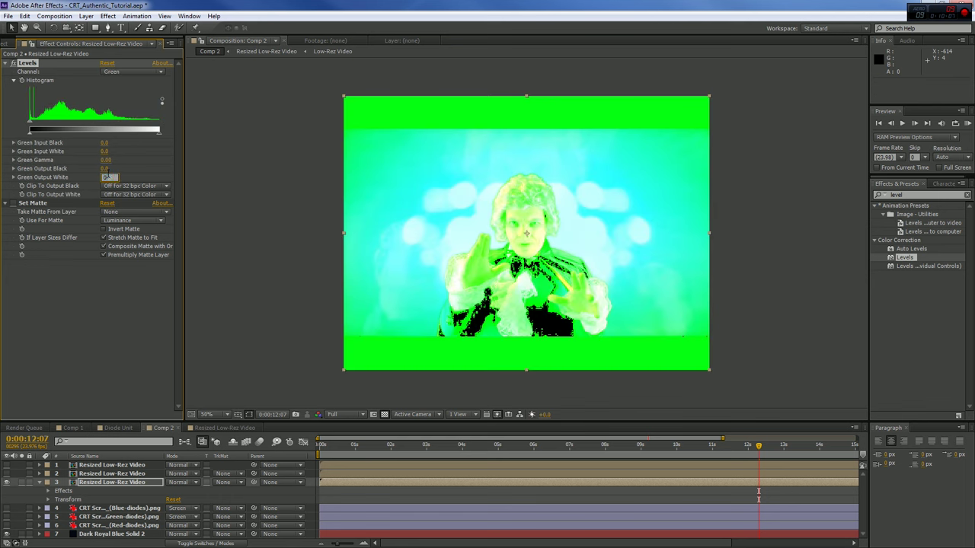
type("0")
key("Return")
Step: Set the third copy's Levels Blue Input White and Output White to 0
left_click(115, 71)
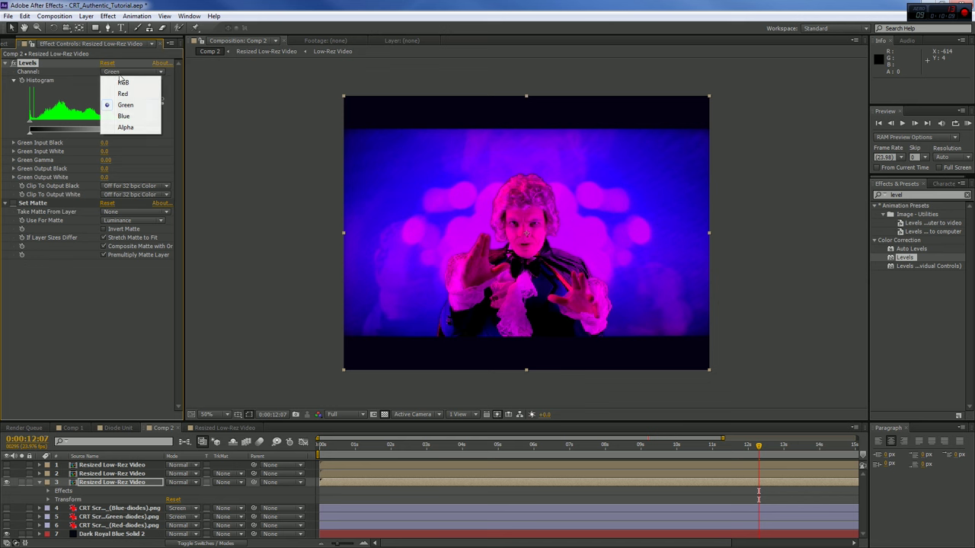
left_click(126, 117)
left_click(107, 151)
type("0")
key("Tab")
type("0")
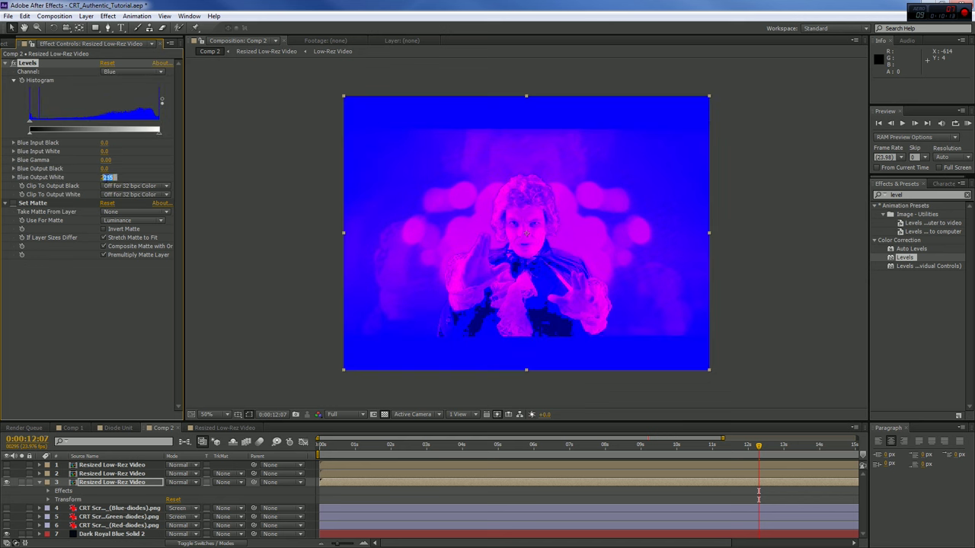
left_click(106, 177)
type("0")
key("Return")
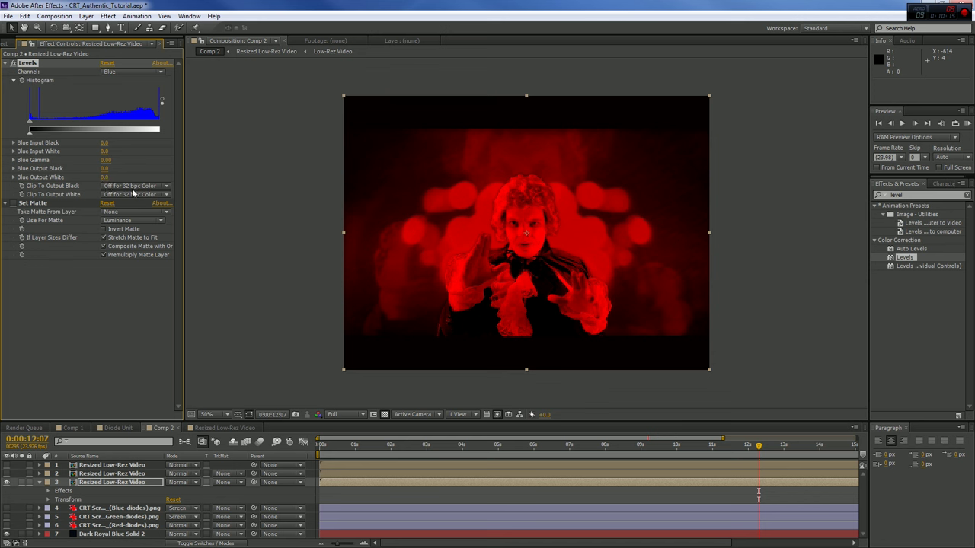
Step: Show the second video copy, move its Levels above Set Matte, and disable Set Matte
left_click(7, 474)
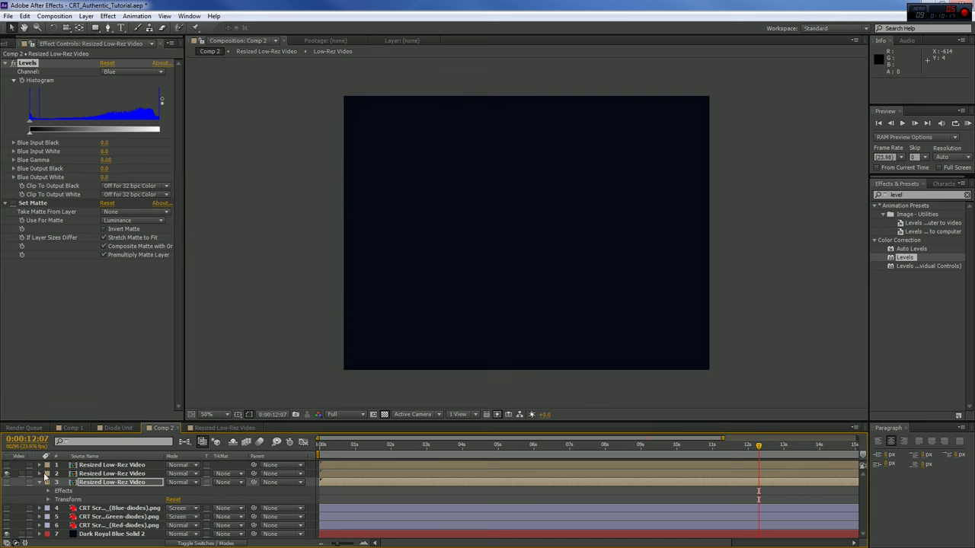
left_click(85, 475)
left_click_drag(34, 125, 114, 69)
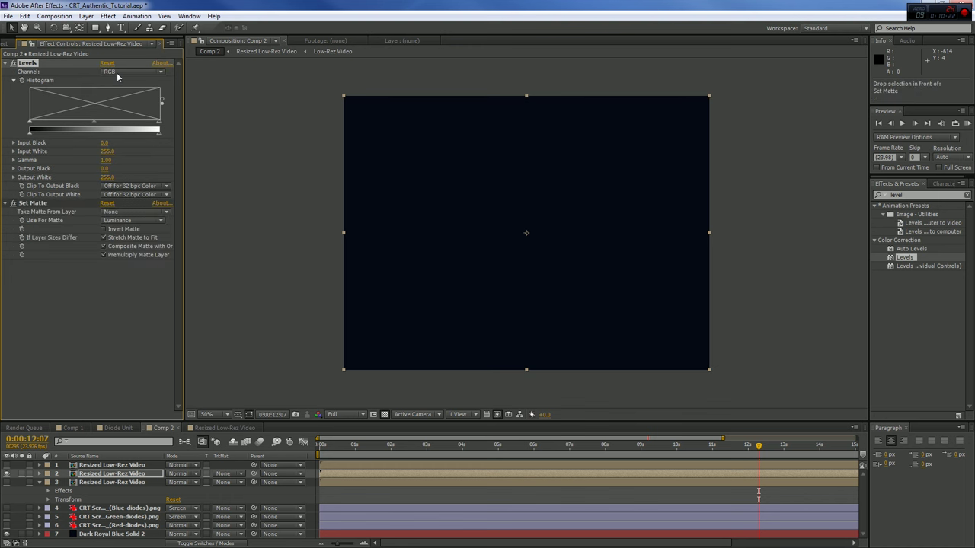
left_click(122, 71)
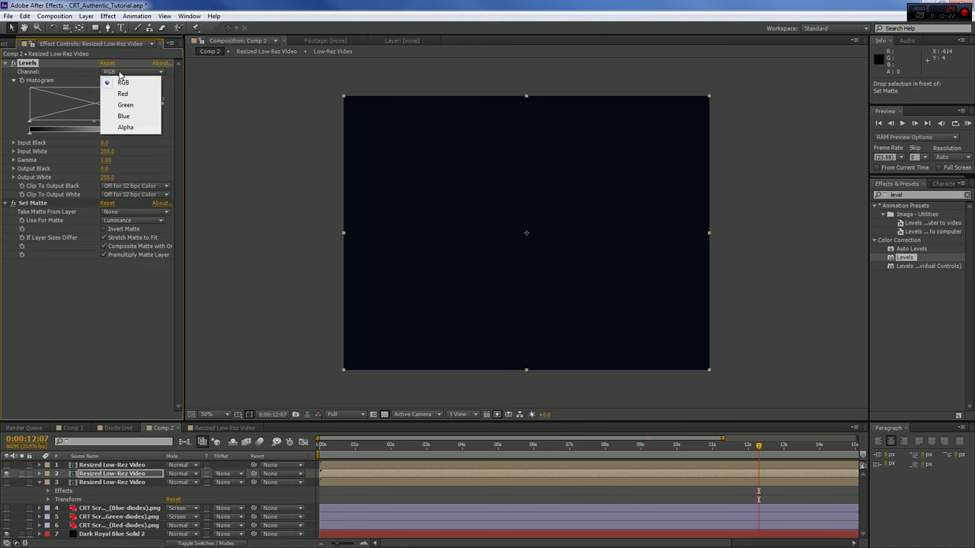
left_click(14, 204)
Step: Set the second copy's Levels Red Input White and Output White to 0
left_click(122, 72)
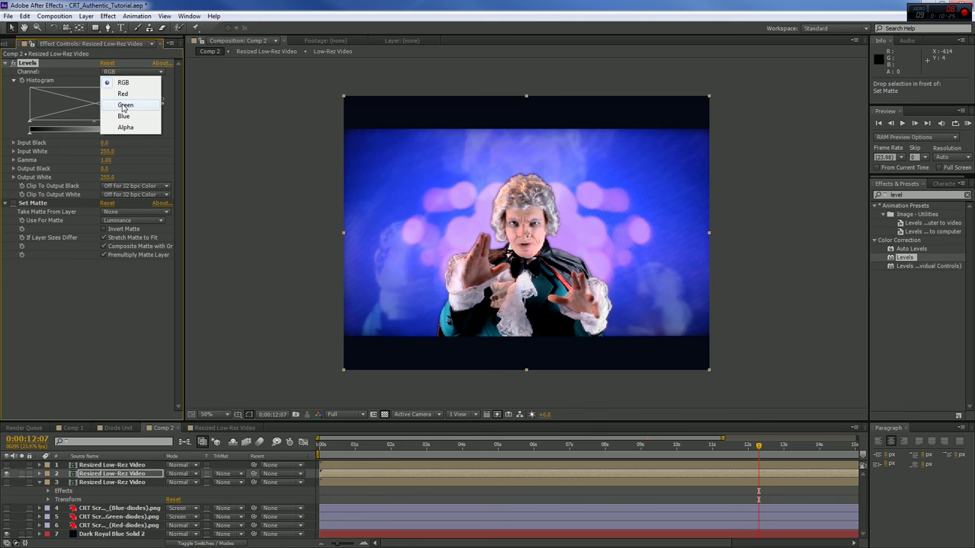
left_click(123, 93)
left_click(108, 151)
type("0")
key("Tab")
key("Tab")
key("Tab")
type("0")
key("Return")
Step: Set the second copy's Levels Blue Input White and Output White to 0
left_click(119, 73)
left_click(124, 115)
left_click(109, 152)
type("0")
key("Tab")
key("Tab")
key("Tab")
type("0")
key("Return")
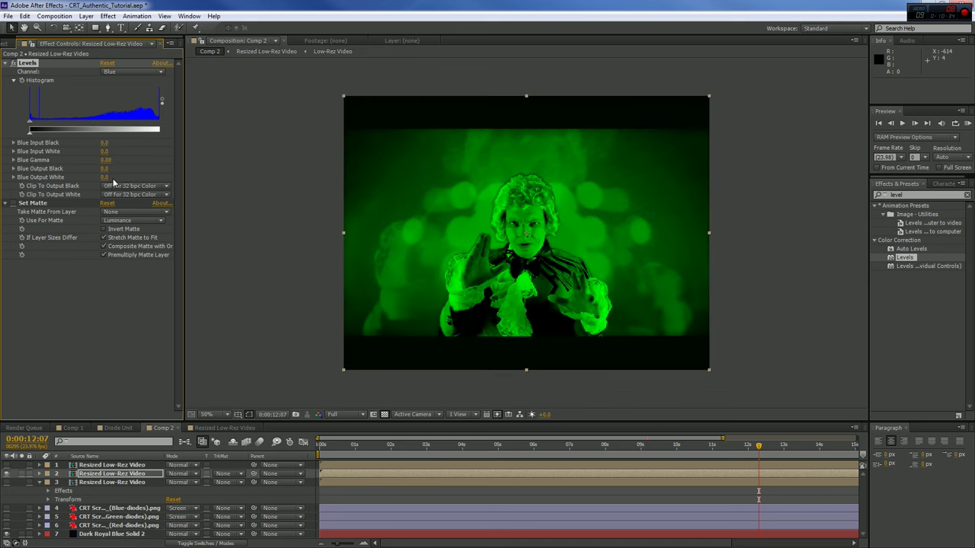
left_click(86, 466)
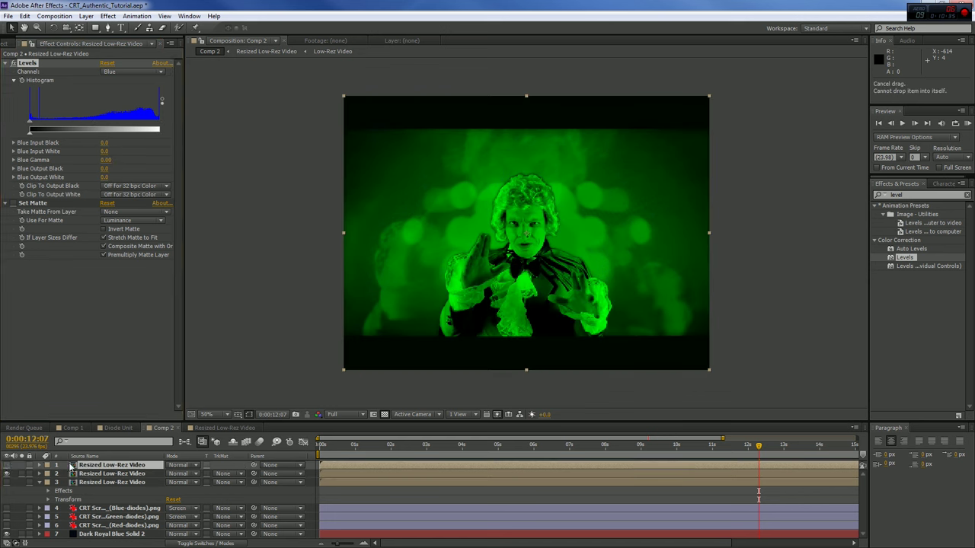
Step: Show the top copy, move its Levels above Set Matte, and zero Red Input/Output White
left_click(6, 473)
left_click_drag(32, 134, 30, 154)
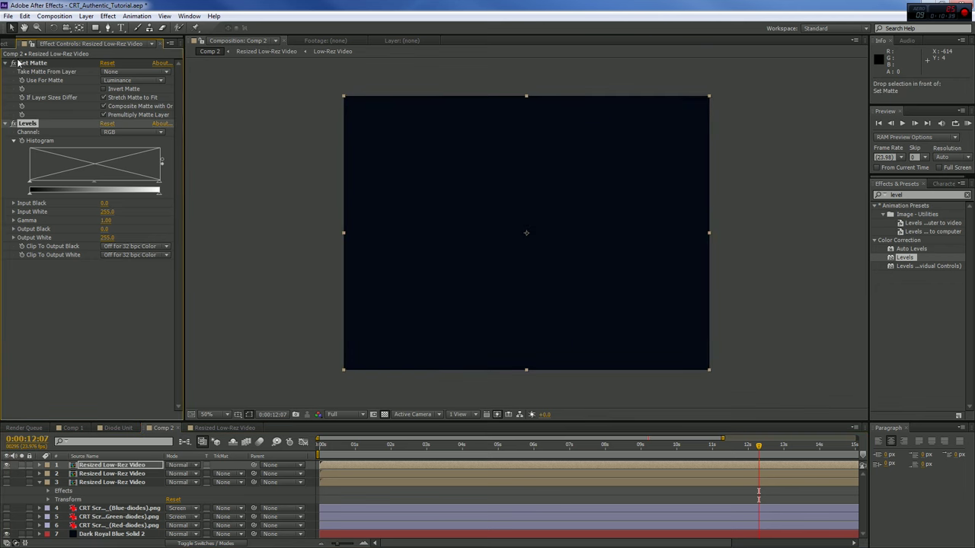
mouse_move(19, 70)
left_mouse_down()
mouse_move(37, 126)
mouse_move(37, 64)
left_mouse_up()
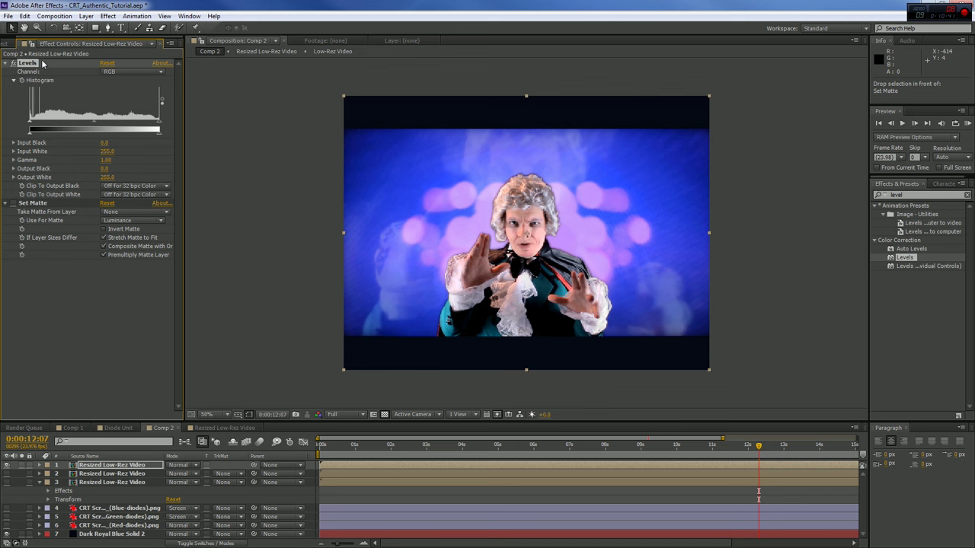
left_click(123, 92)
left_click(108, 151)
type("0")
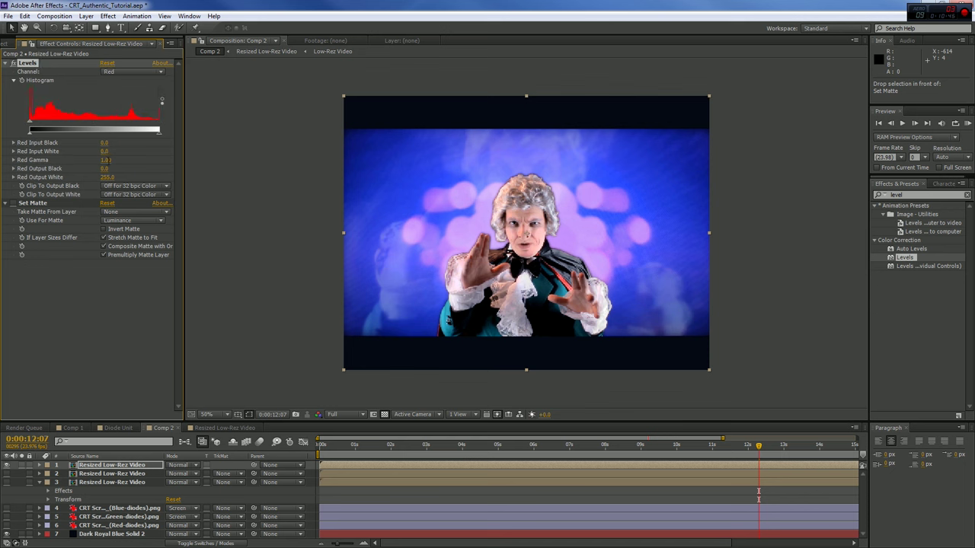
key("Return")
left_click(105, 176)
type("0")
key("Return")
Step: Set the top copy's Levels Green Input White and Output White to 0
left_click(134, 72)
left_click(122, 98)
left_click(108, 151)
type("0")
key("Return")
left_click(107, 177)
type("0")
key("Return")
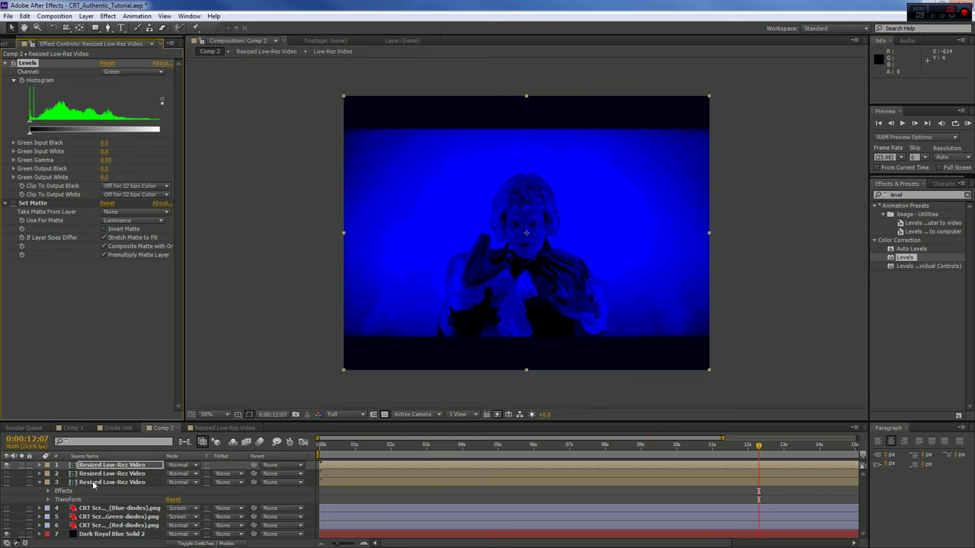
Step: Toggle the top two video copies' visibility to check each colour channel
left_click(7, 465)
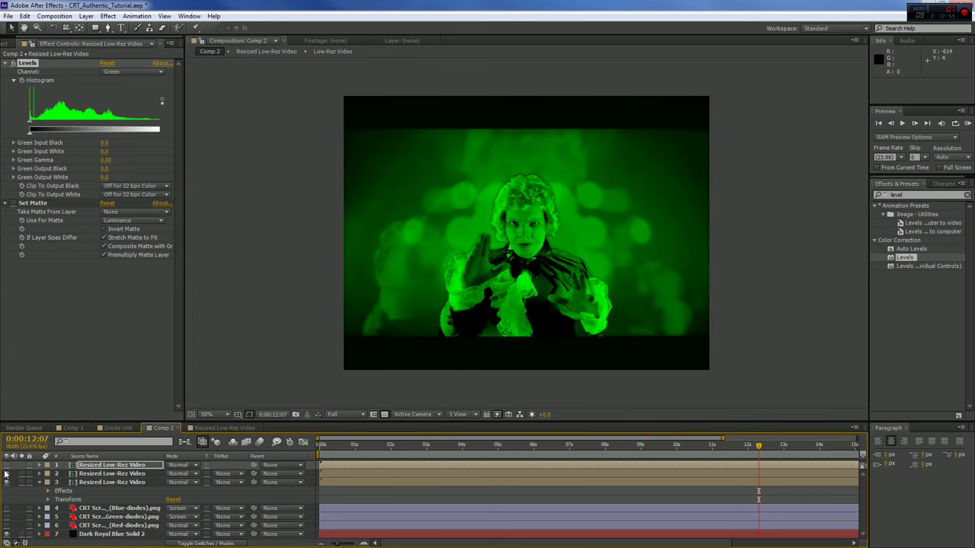
left_click(6, 473)
left_click(7, 474)
left_click(7, 465)
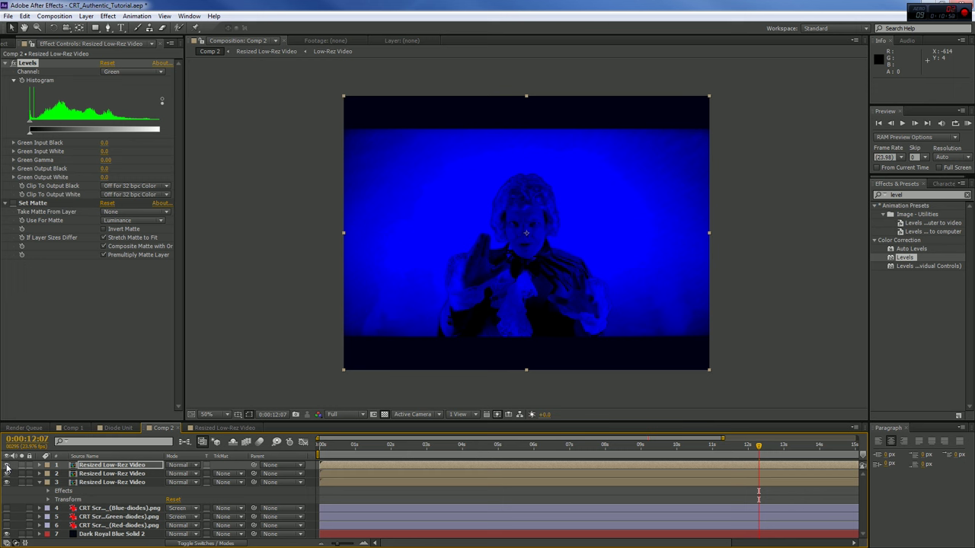
left_click(918, 195)
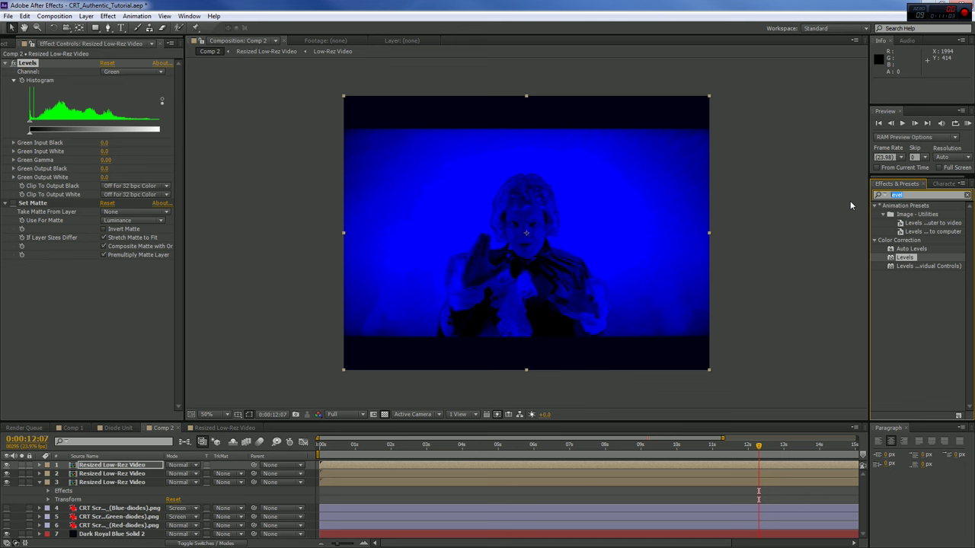
Step: Search 'hue' and apply Hue/Saturation to the top, red-channel and green-channel video copies
type("hue")
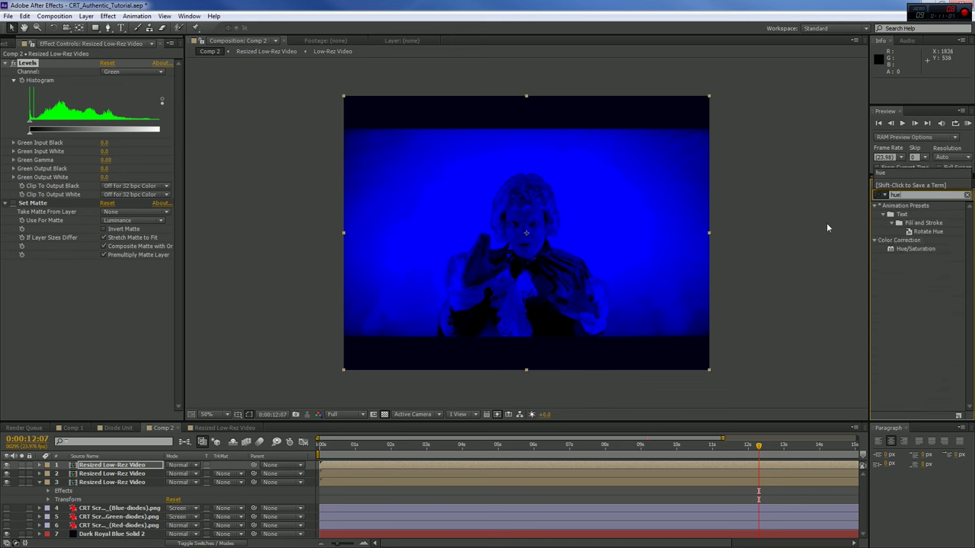
left_click_drag(912, 249, 125, 321)
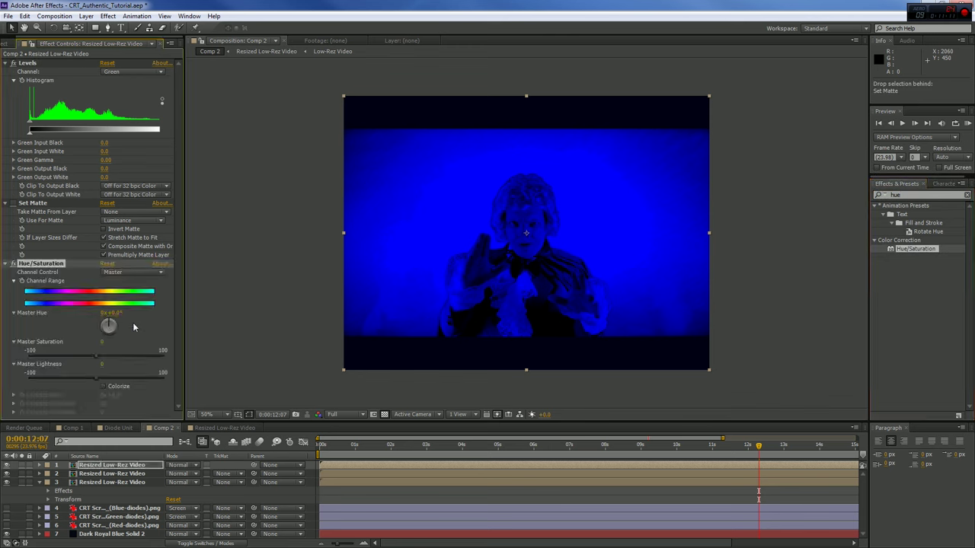
left_click(7, 474)
left_click(7, 474)
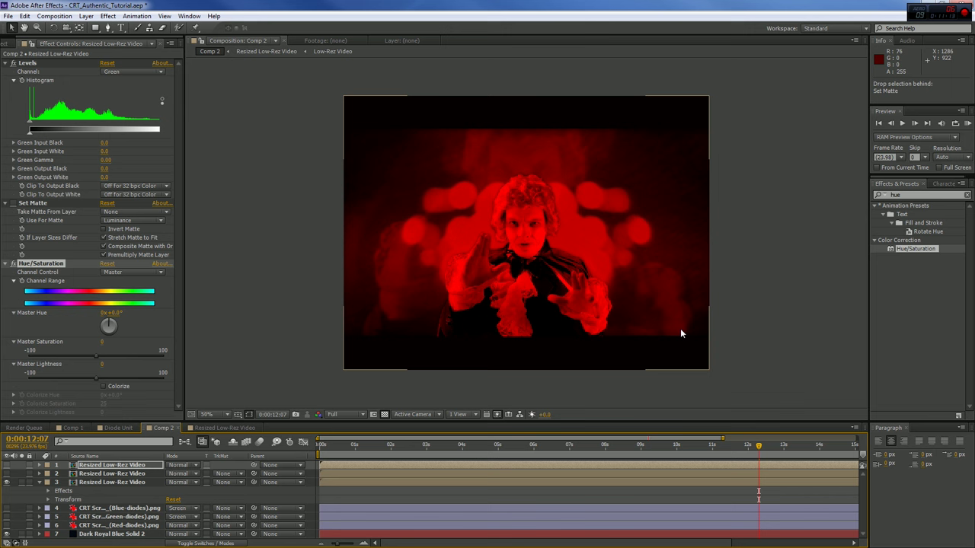
left_click_drag(906, 252, 160, 352)
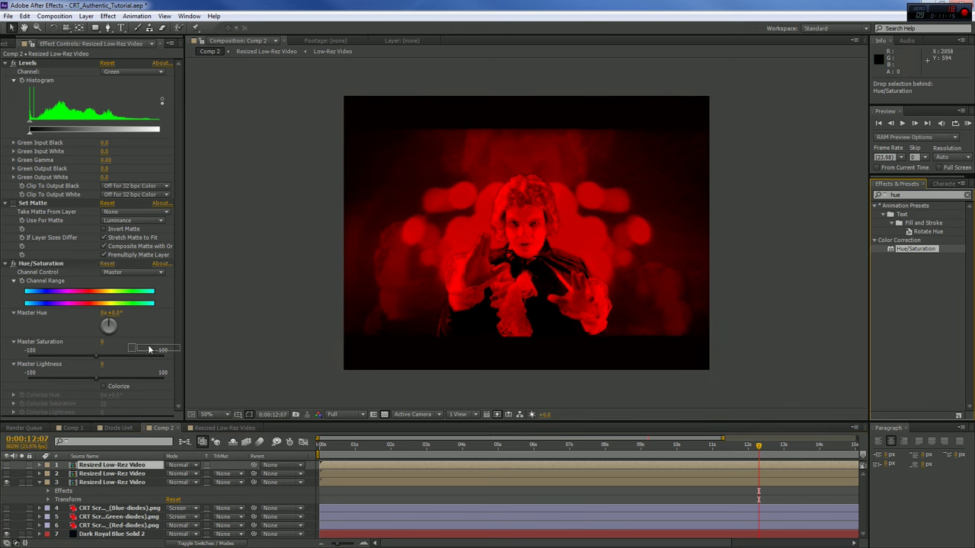
left_click(108, 484)
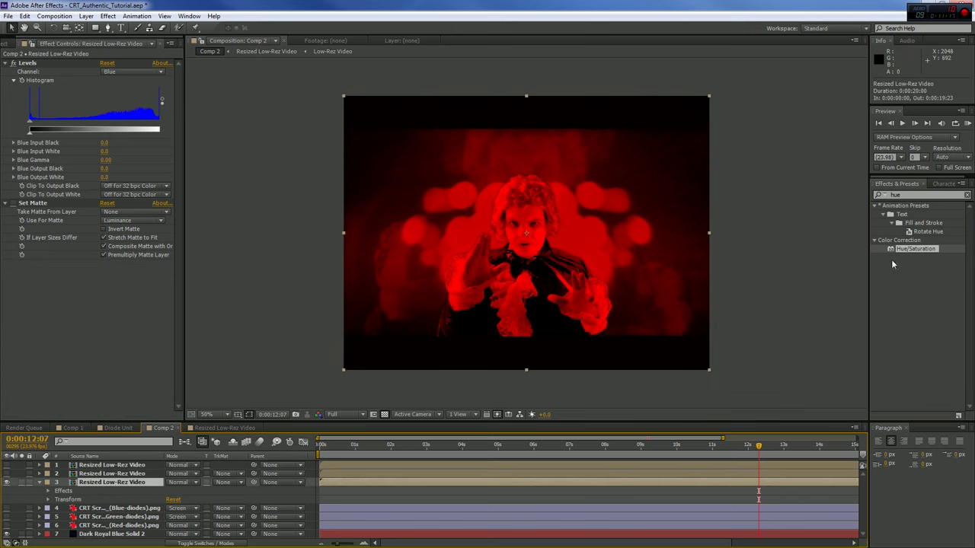
left_click_drag(908, 254, 109, 349)
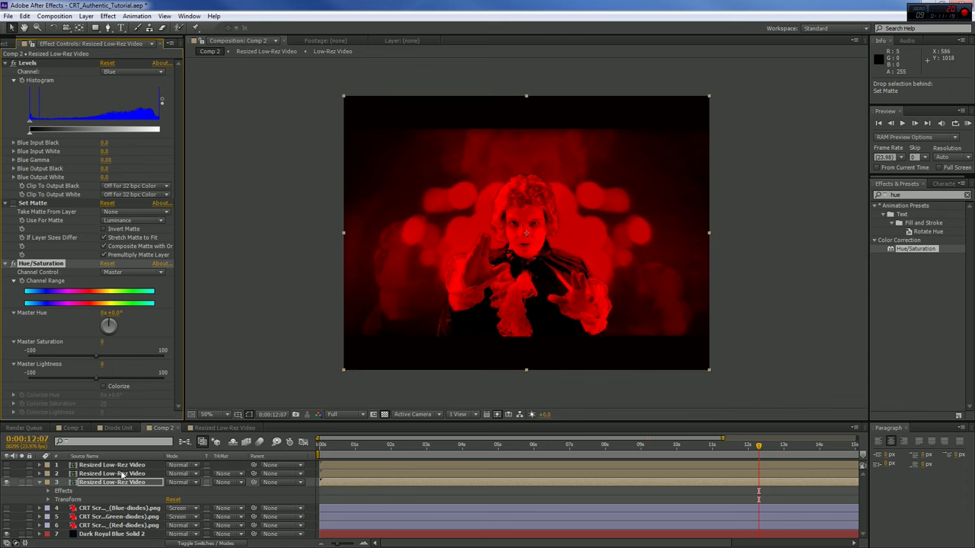
left_click(121, 474)
left_click_drag(930, 251, 108, 349)
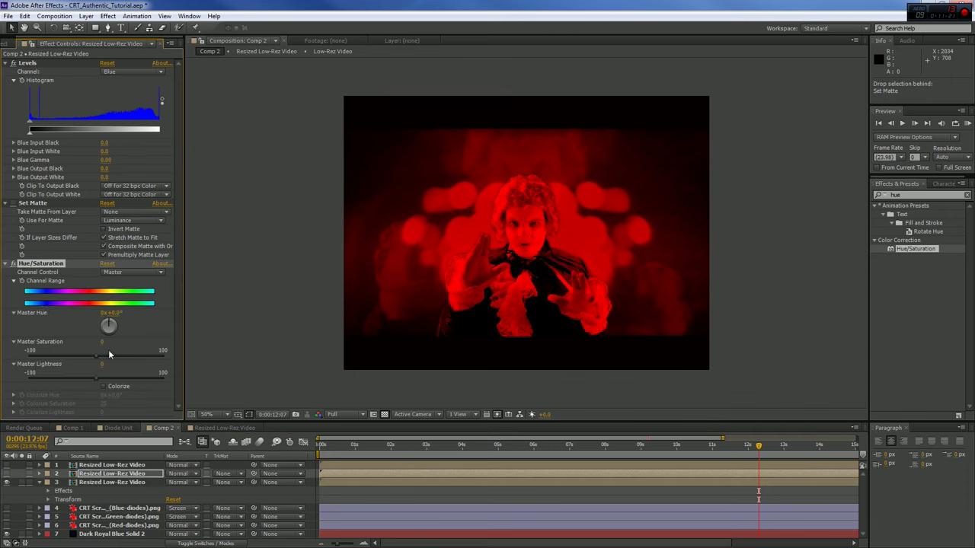
left_click(6, 464)
left_click(6, 474)
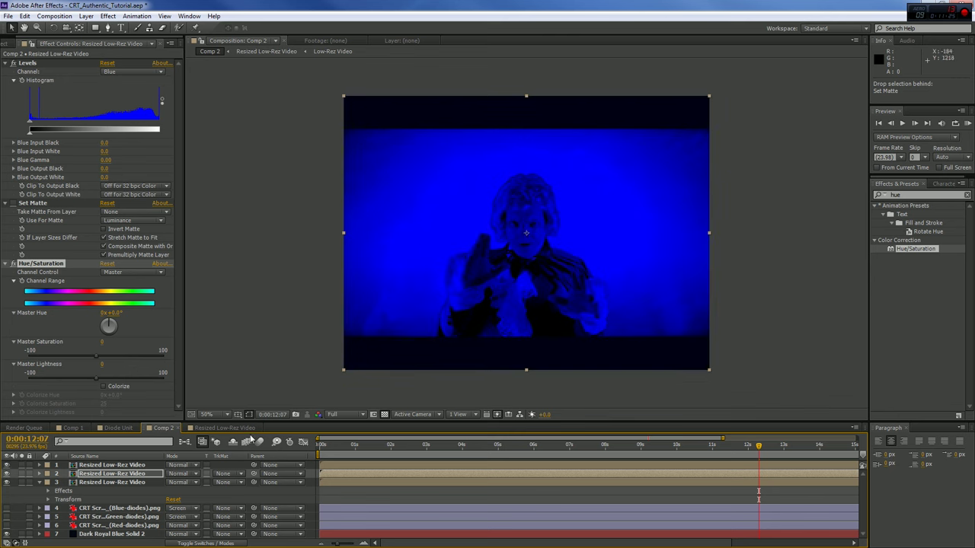
Step: Set the top two video copies' blend mode to Lighten, leaving the third copy unchanged
left_click(183, 474)
left_click(195, 141)
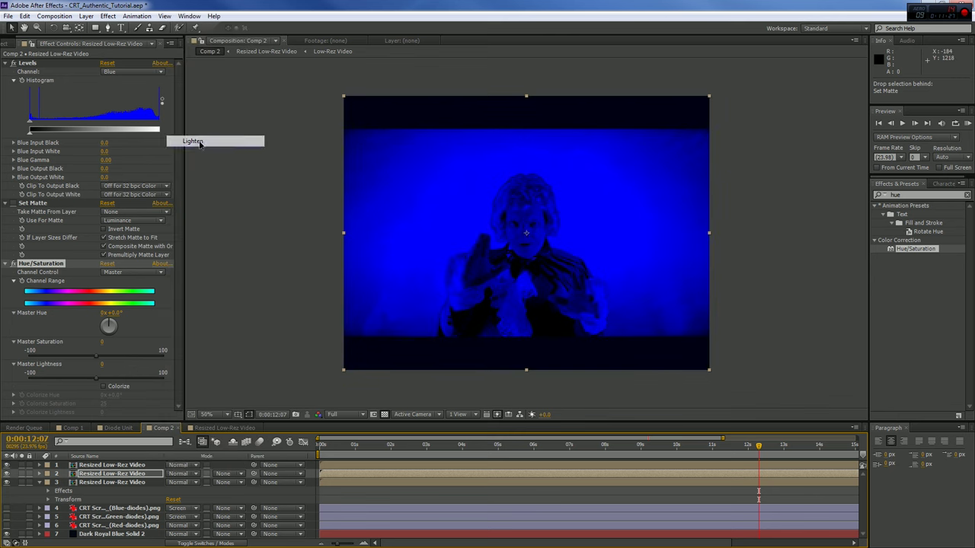
left_click(187, 472)
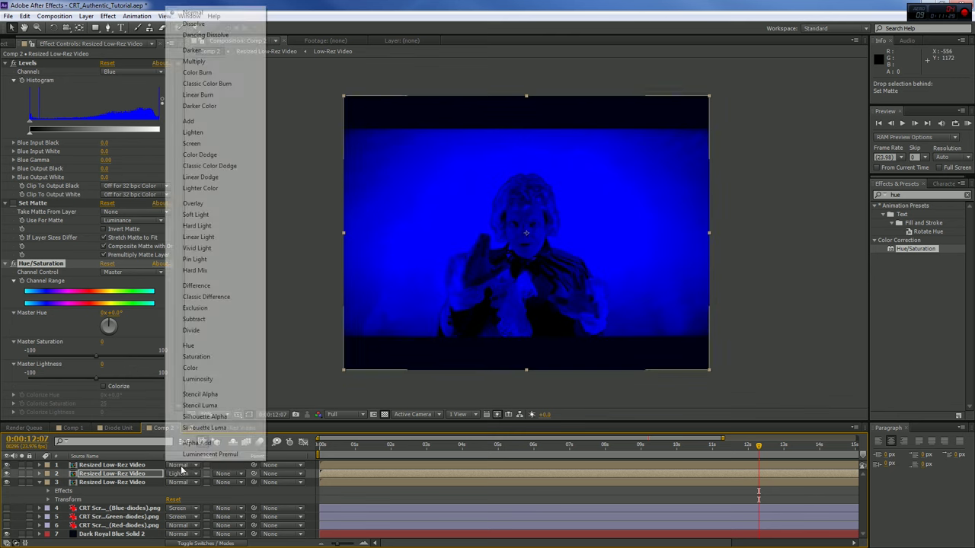
left_click(197, 136)
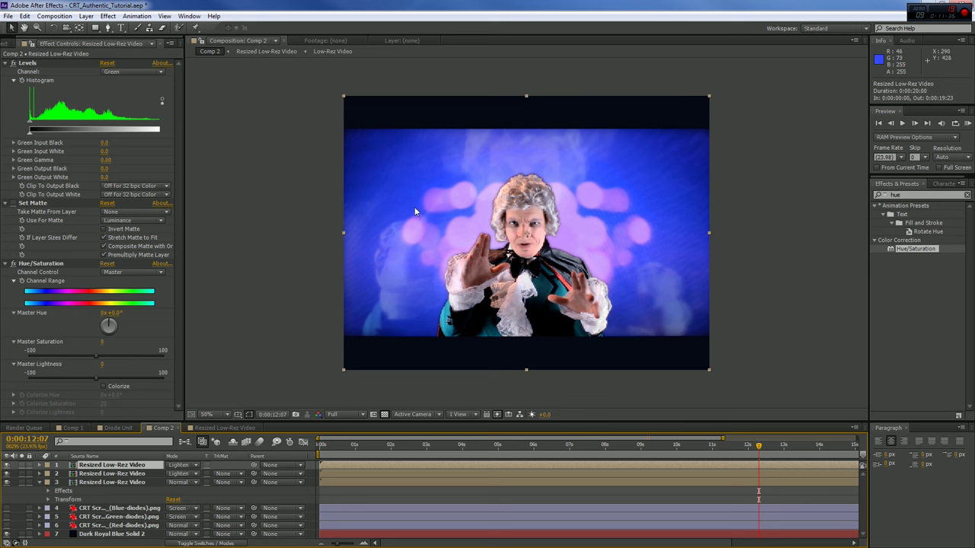
left_click(182, 478)
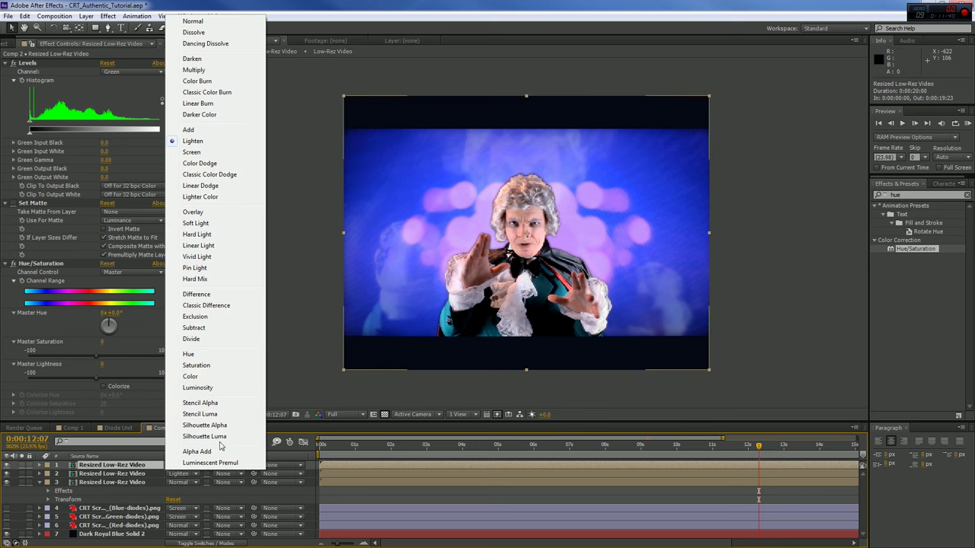
left_click(142, 474)
Step: Hide the top two copies and select the red-tinted third copy
left_click(7, 466)
left_click(7, 473)
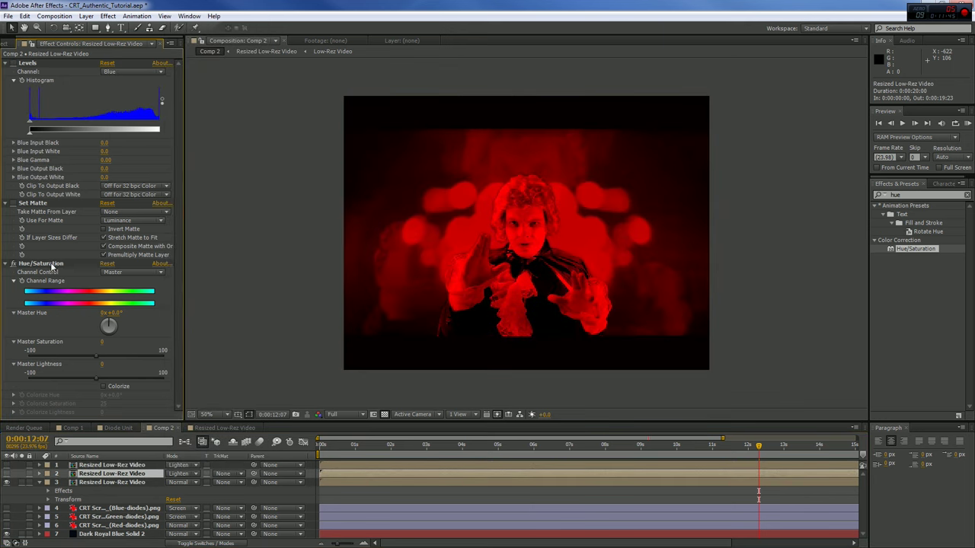
left_click(107, 483)
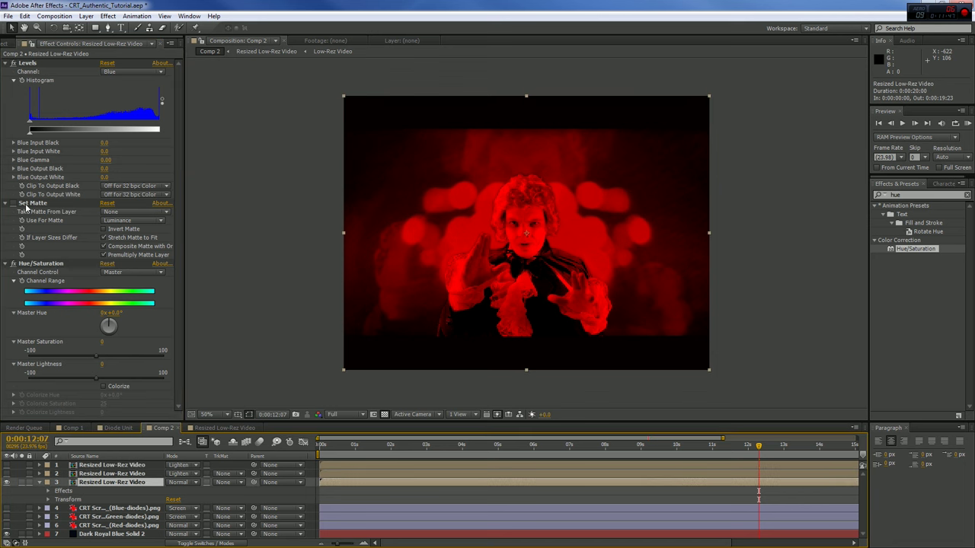
Step: On the third copy, disable Levels and enable Colorize with full saturation
left_click(13, 63)
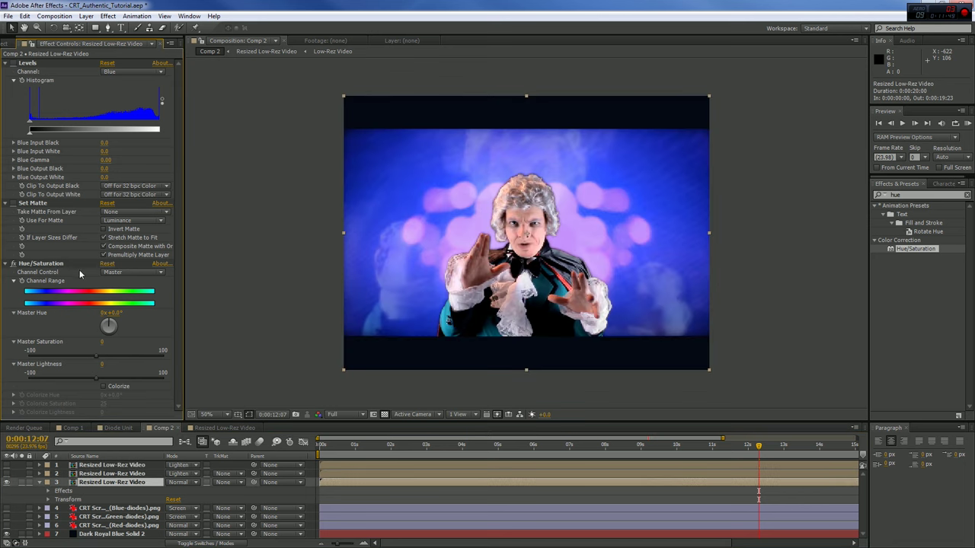
left_click(54, 265)
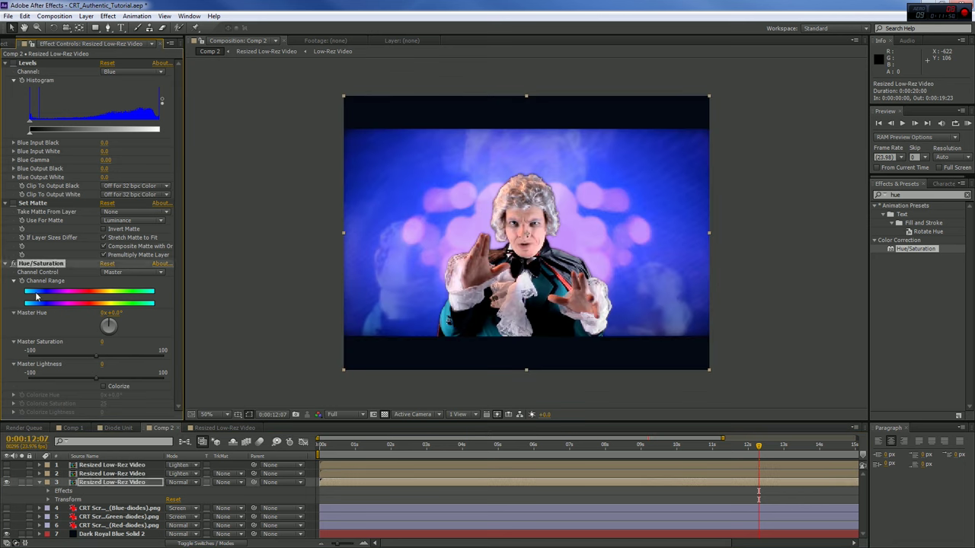
left_click(104, 387)
left_click_drag(104, 404, 194, 410)
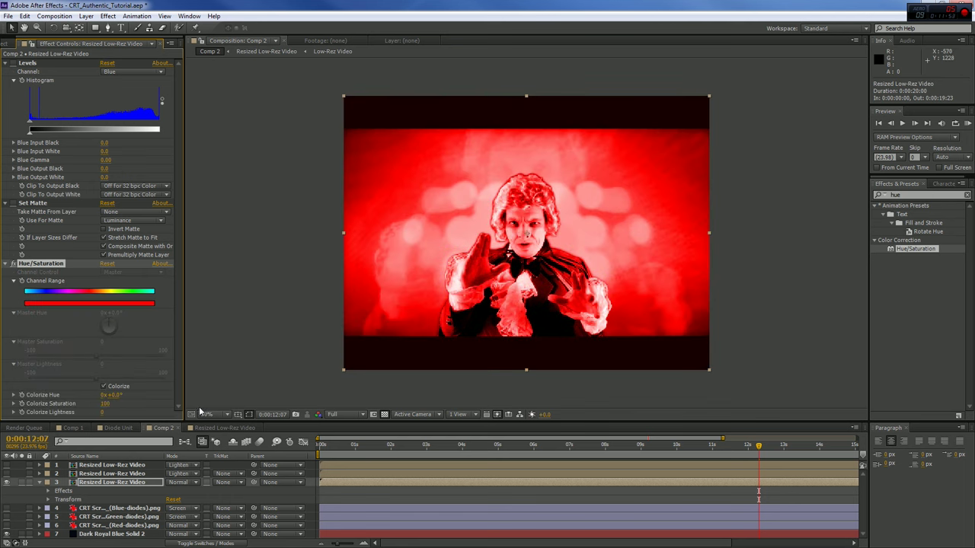
Step: Colorize the second copy at Saturation 100 with a shifted Colorize Hue, then hide it
left_click(112, 473)
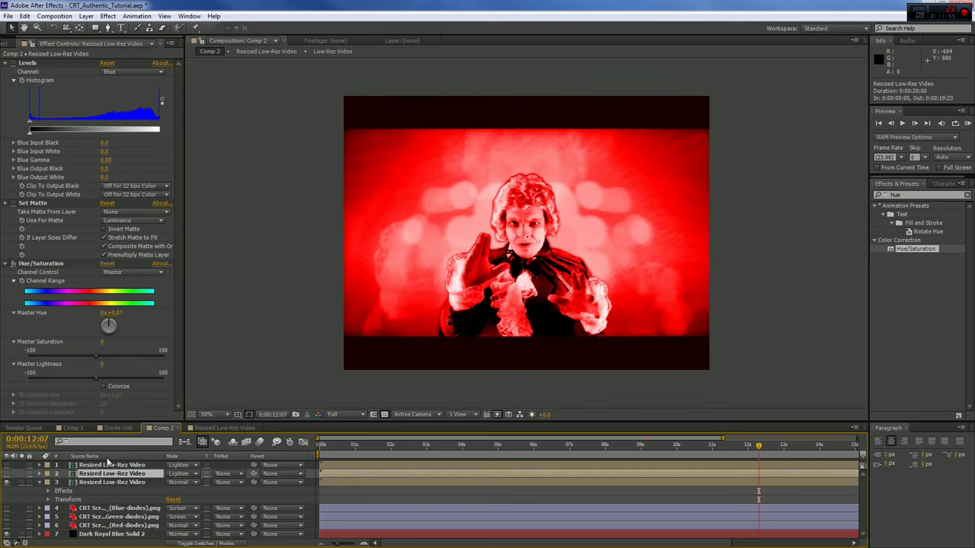
left_click(103, 387)
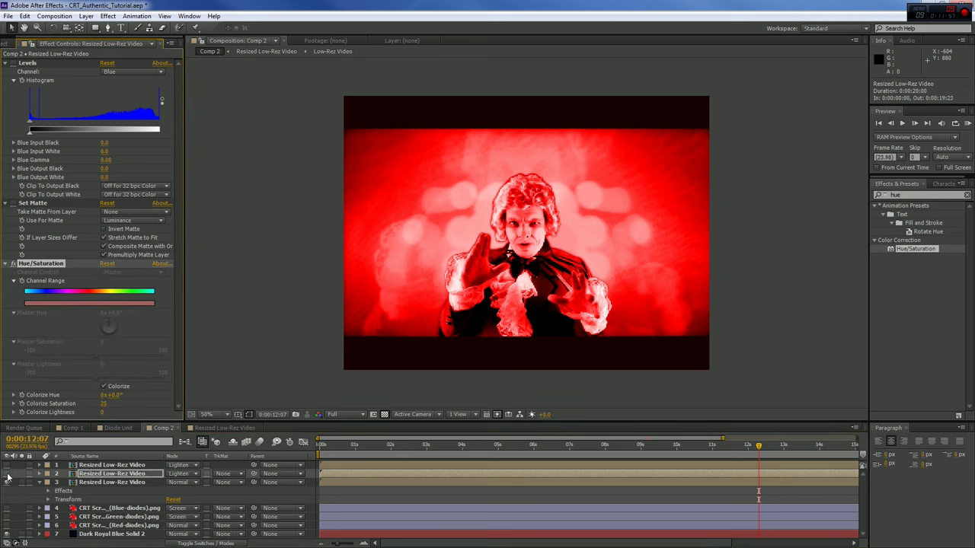
left_click(103, 403)
type("100")
key("Return")
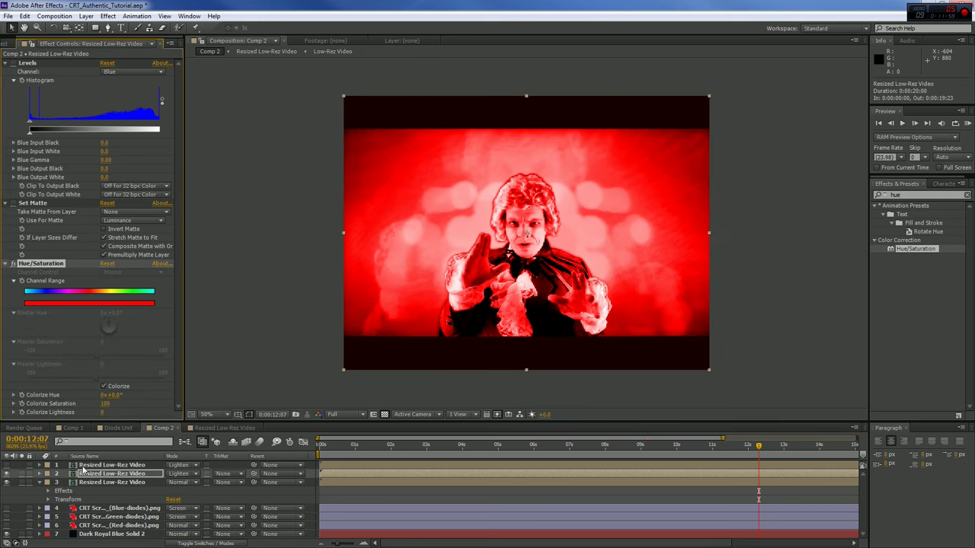
left_click_drag(107, 396, 163, 396)
left_click(7, 474)
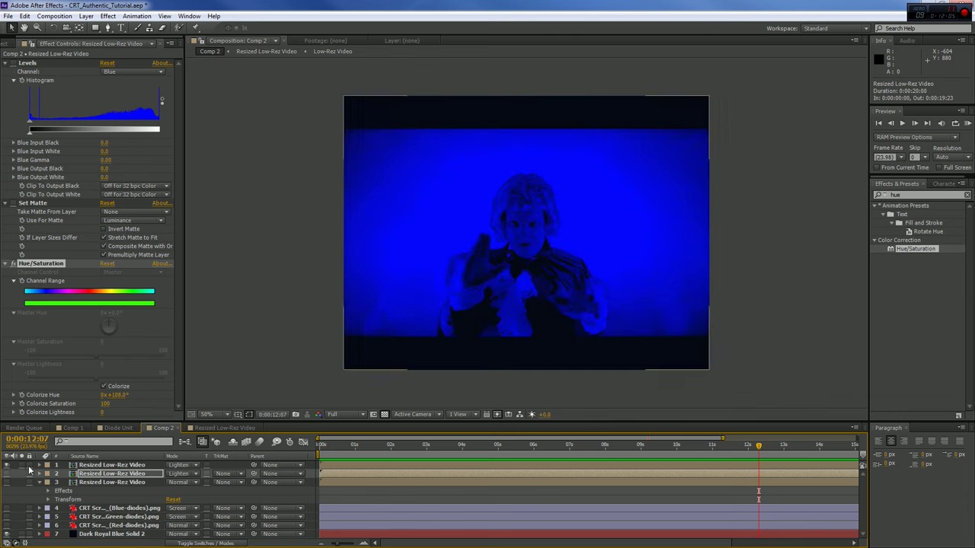
Step: On the top copy, disable Levels and enable Colorize at full saturation, tinting it blue
left_click(112, 465)
left_click(13, 64)
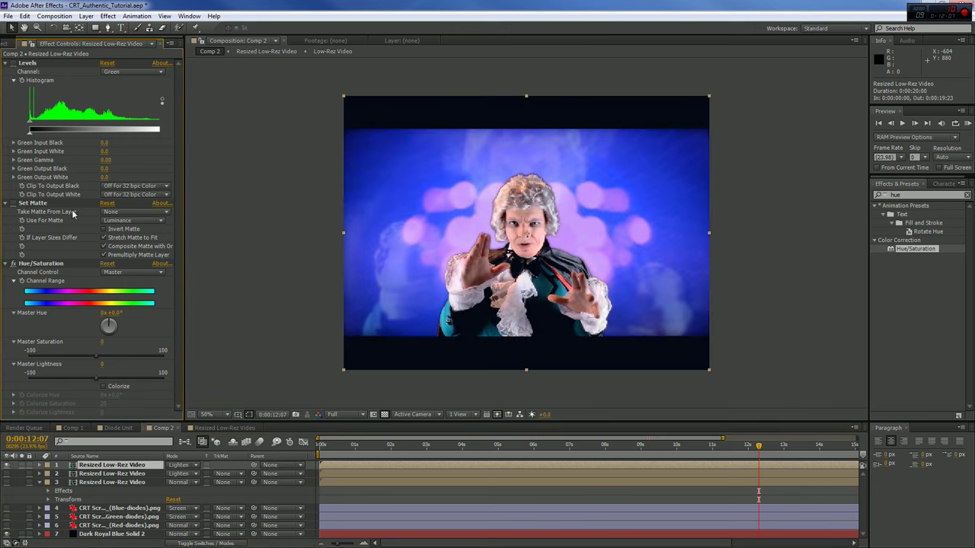
left_click(104, 387)
left_click_drag(103, 404, 58, 390)
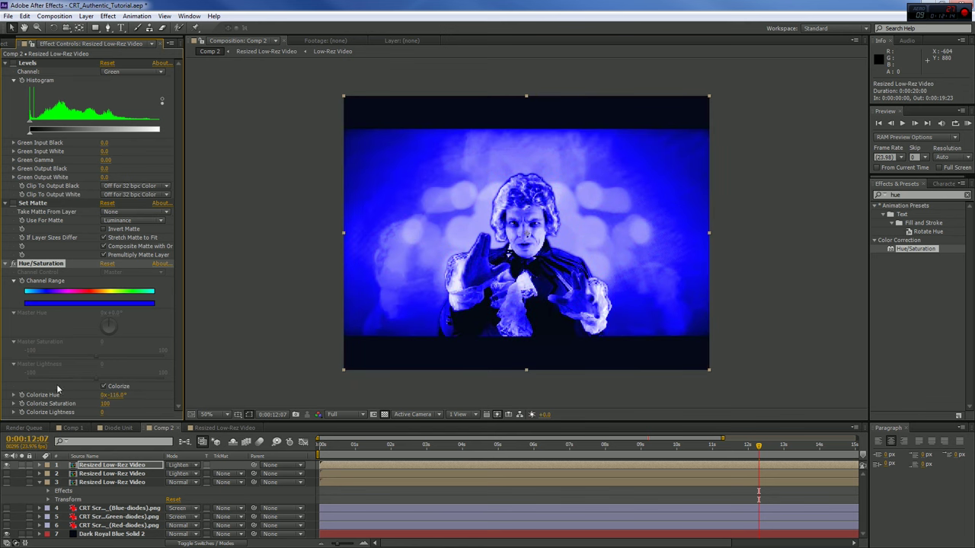
Step: Show the second and third copies and delete Hue/Saturation from the third copy
left_click(6, 474)
left_click(37, 473)
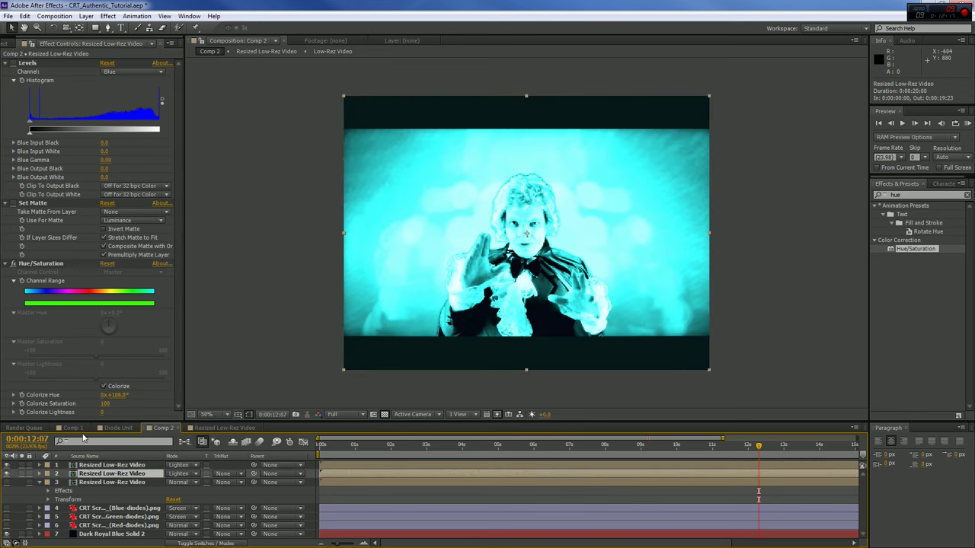
left_click(115, 465)
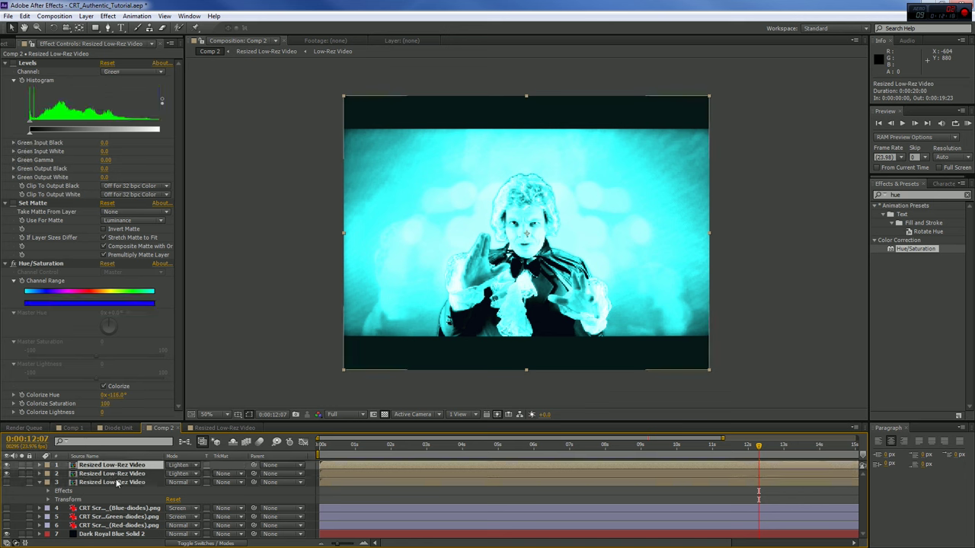
left_click(32, 483)
left_click(7, 483)
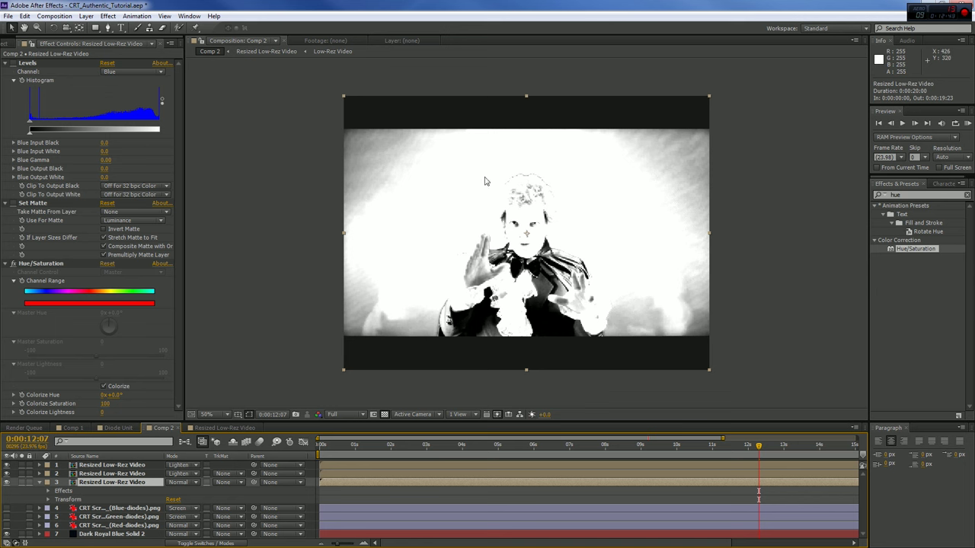
left_click(13, 265)
left_click(34, 264)
key("Delete")
Step: Delete Hue/Saturation from the second and top video copies
left_click(100, 474)
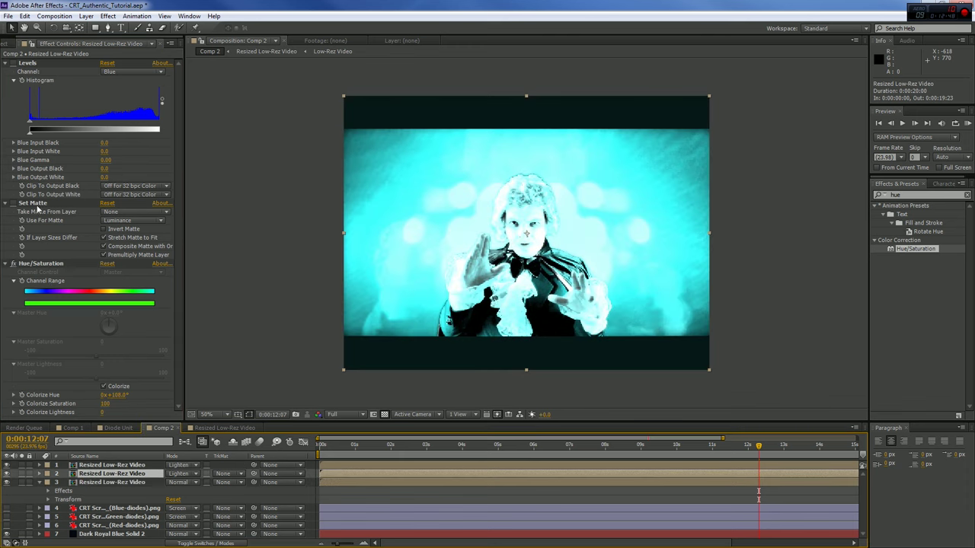
left_click(39, 265)
key("Delete")
left_click(108, 465)
left_click(50, 263)
key("Delete")
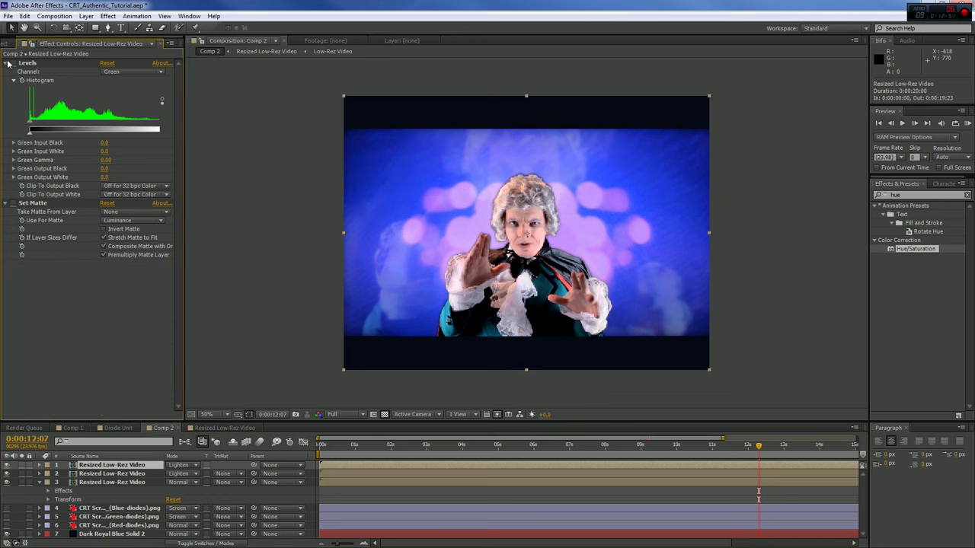
Step: Set the second and top video copies' blend mode back to Normal
left_click(101, 473)
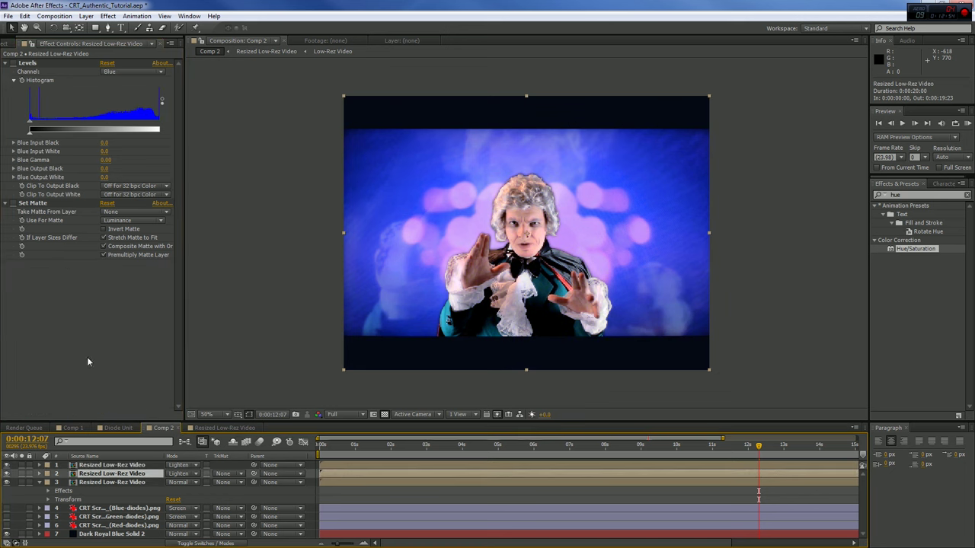
left_click(129, 484)
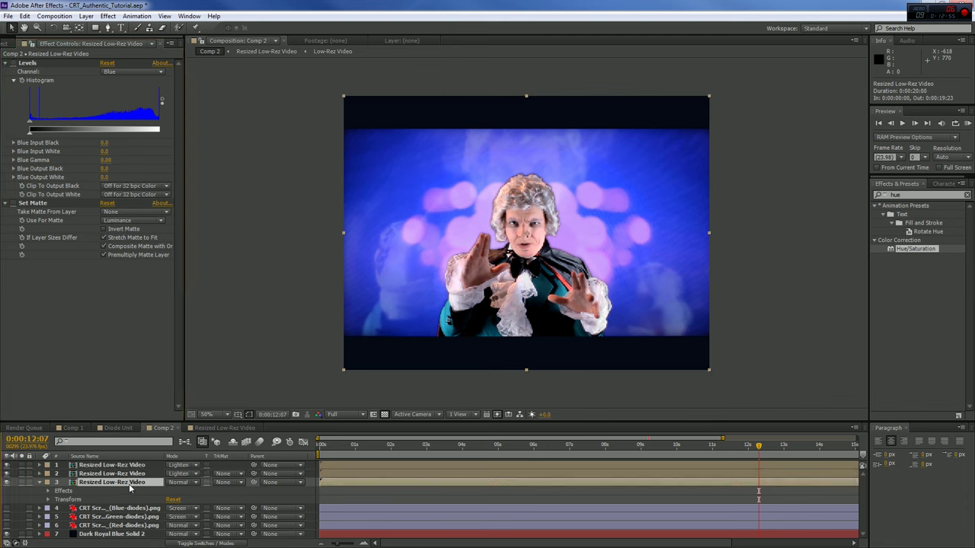
left_click(181, 474)
left_click(200, 22)
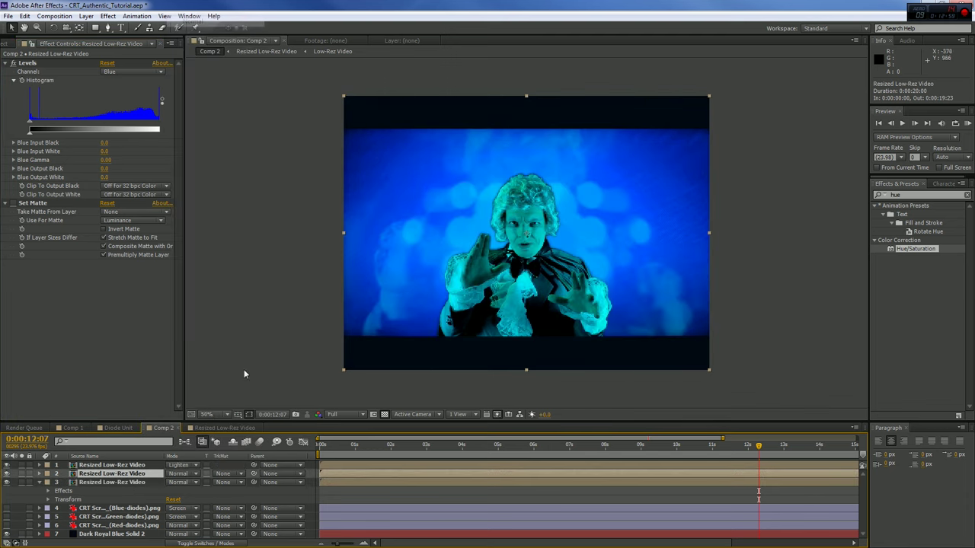
left_click(181, 464)
left_click(213, 16)
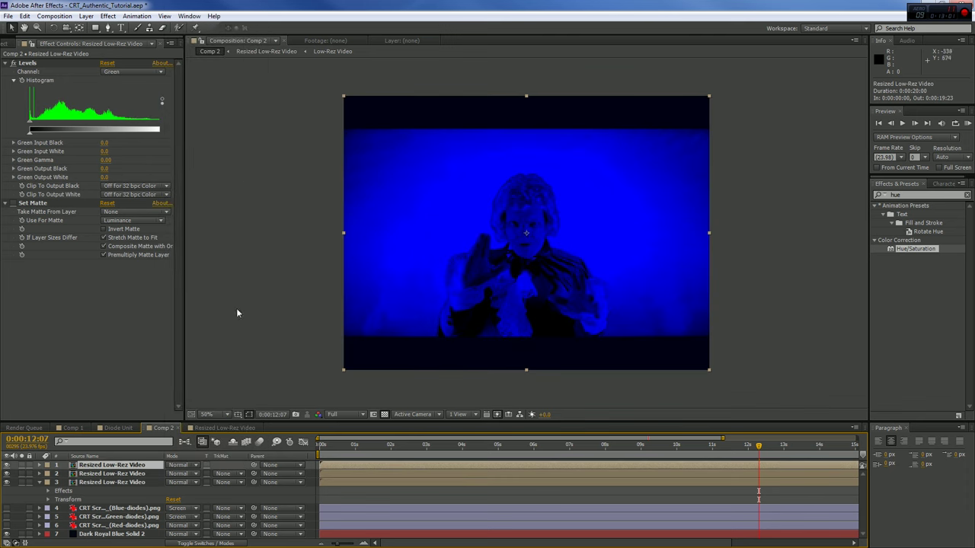
Step: Hide the top two copies and select the red third copy to view its Set Matte settings
left_click(7, 465)
left_click(7, 474)
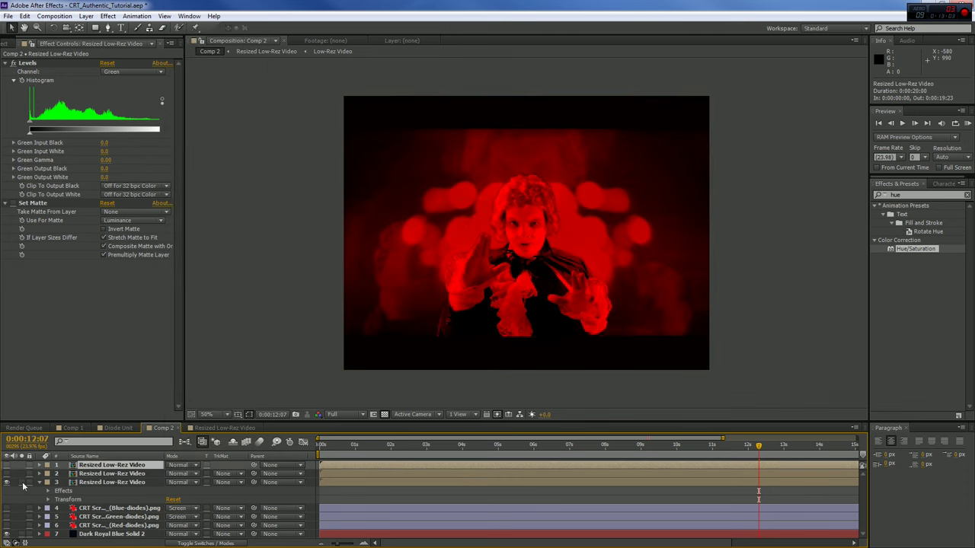
left_click(95, 483)
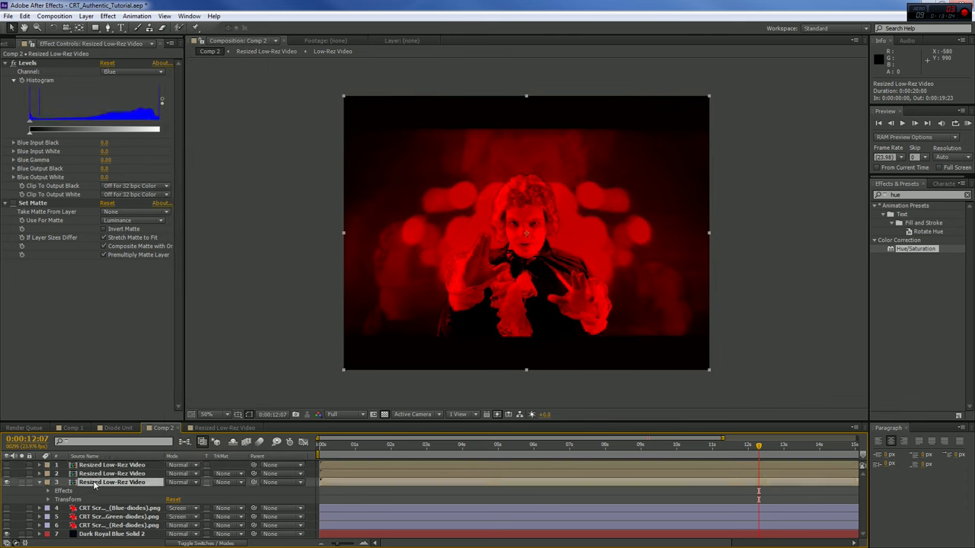
left_click(104, 527)
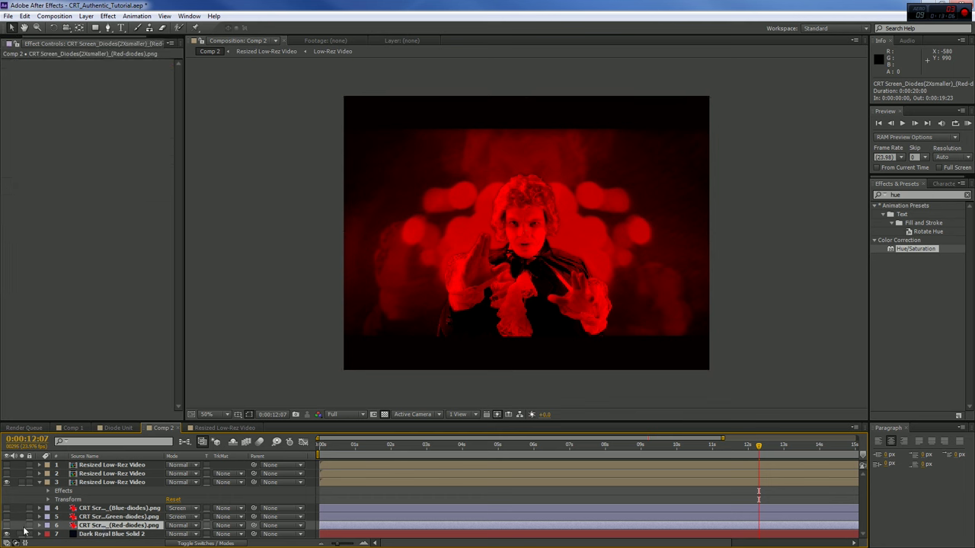
left_click(120, 481)
left_click(115, 212)
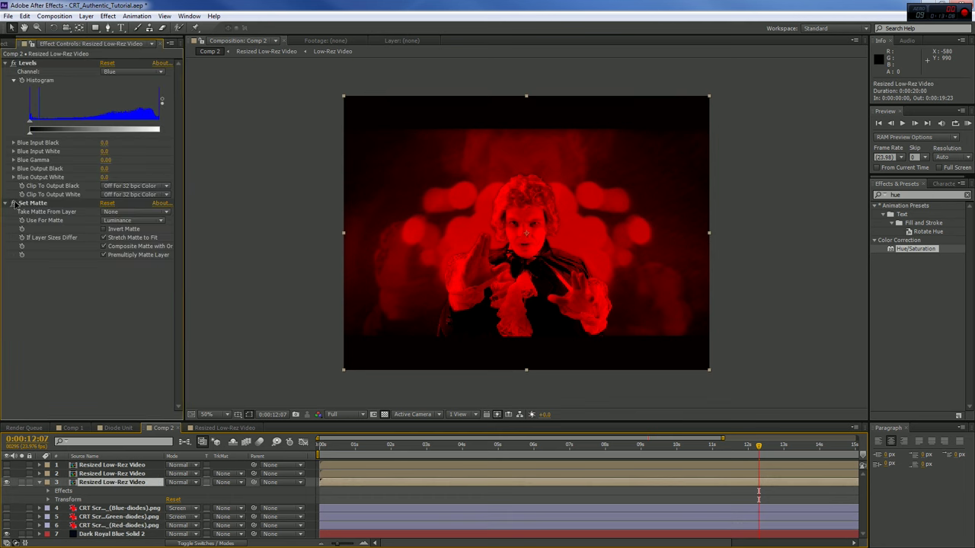
left_click(116, 218)
Step: Set the current video copy's Set Matte to take its matte from the red diode image
left_click(124, 213)
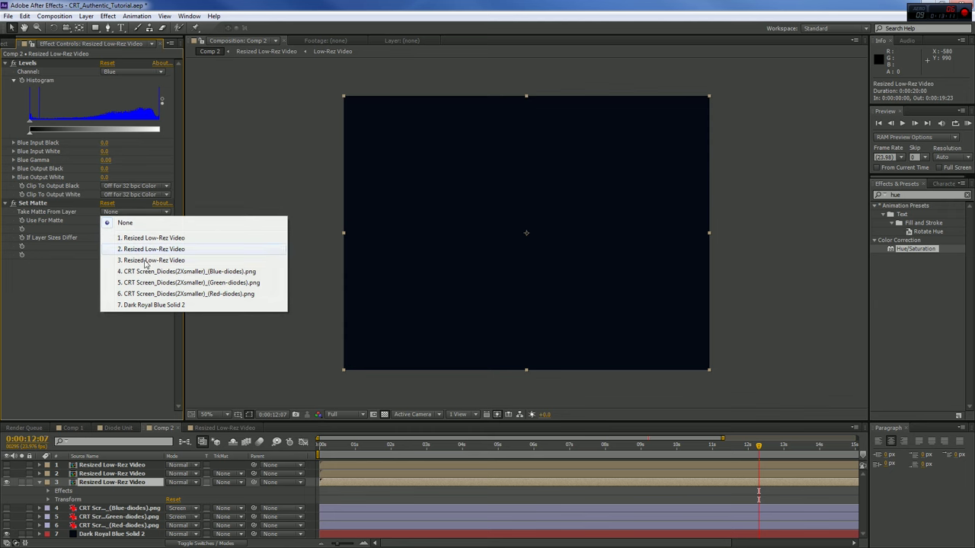
left_click(154, 294)
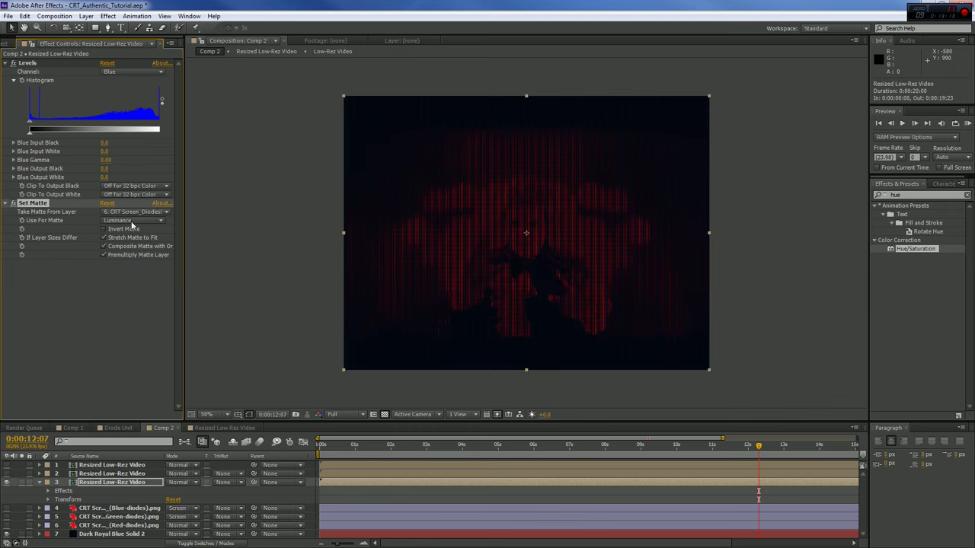
scroll(470, 218, "up", 4)
scroll(478, 218, "down", 4)
Step: Matte the second video copy (layer 2) with the green diode layer and enable its Set Matte
left_click(114, 474)
left_click(17, 474)
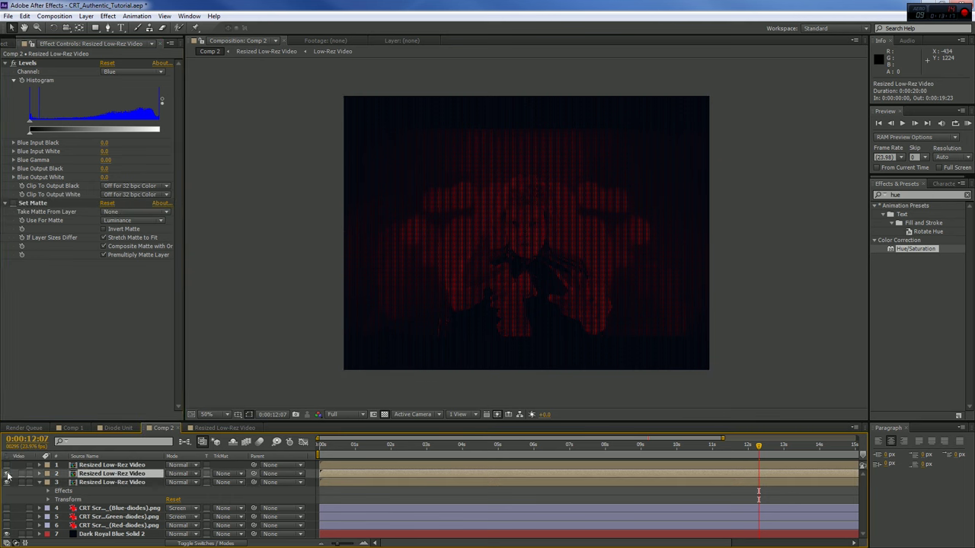
left_click(128, 214)
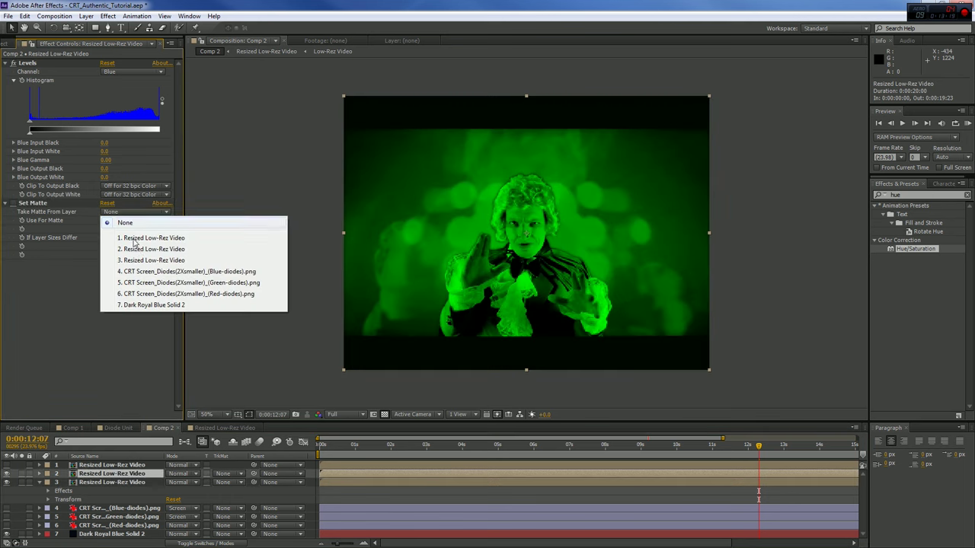
left_click(144, 283)
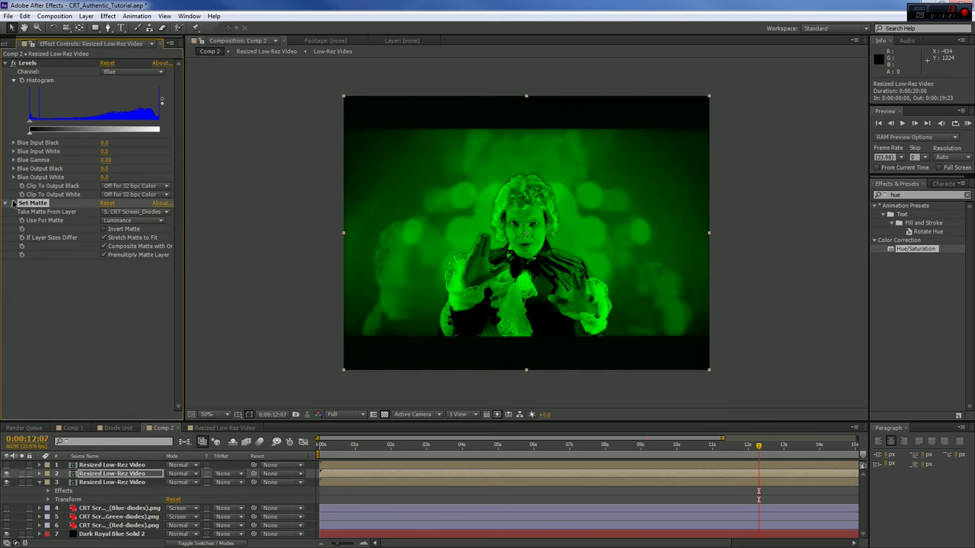
left_click(13, 204)
Step: Matte layer 1 with the blue diode layer, fit the viewer, and make layer 1 visible
left_click(100, 466)
left_click(206, 414)
left_click(236, 242)
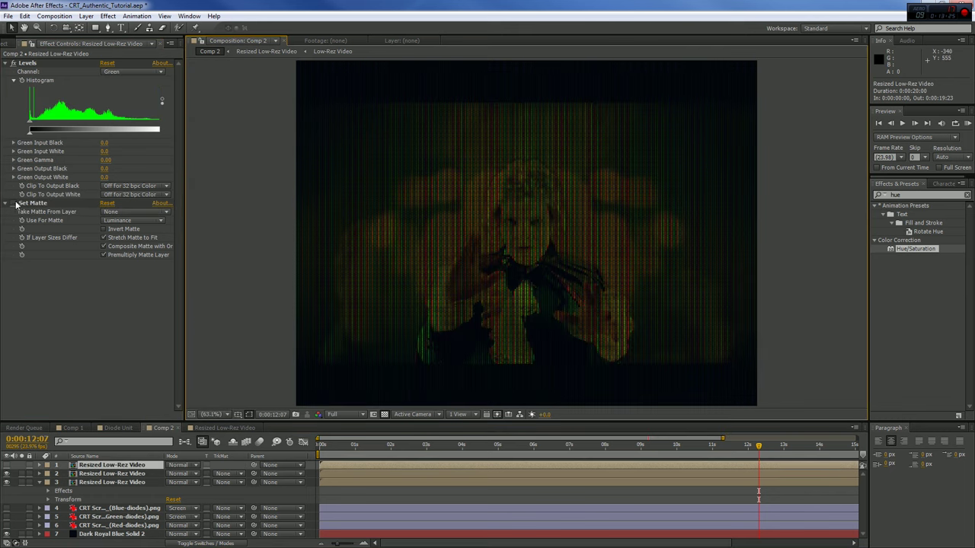
left_click(116, 213)
left_click(151, 272)
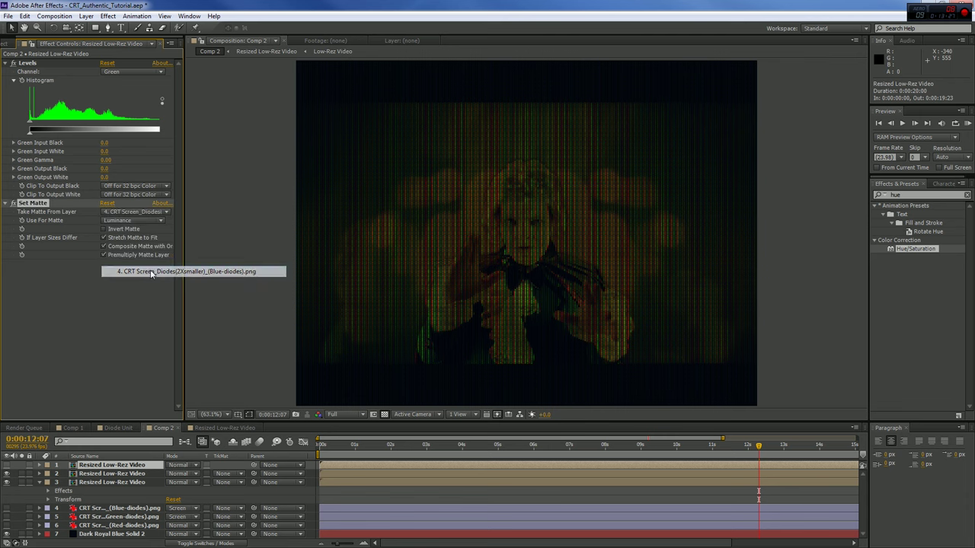
left_click(7, 465)
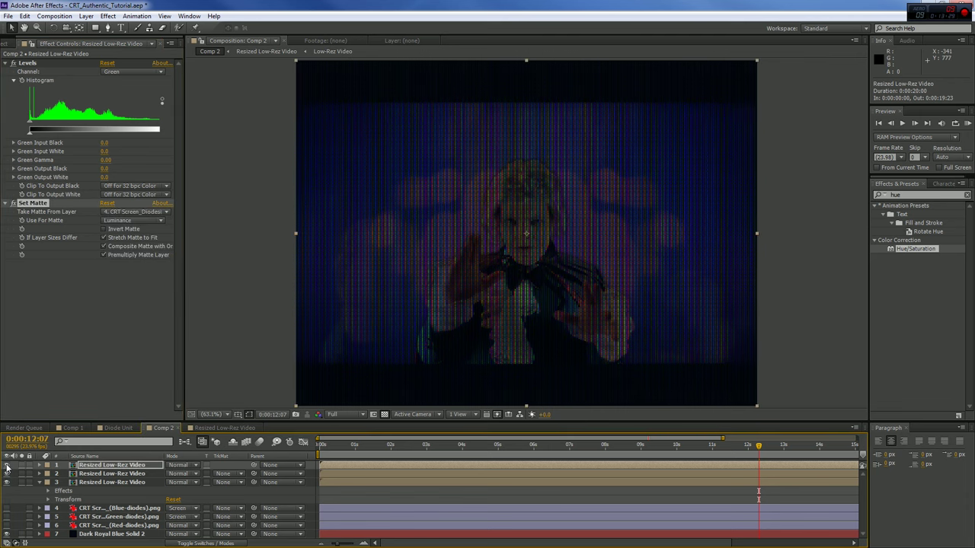
Step: Zoom the viewer in and out to inspect the RGB diode pattern up close
scroll(546, 291, "up", 3)
scroll(550, 287, "down", 2)
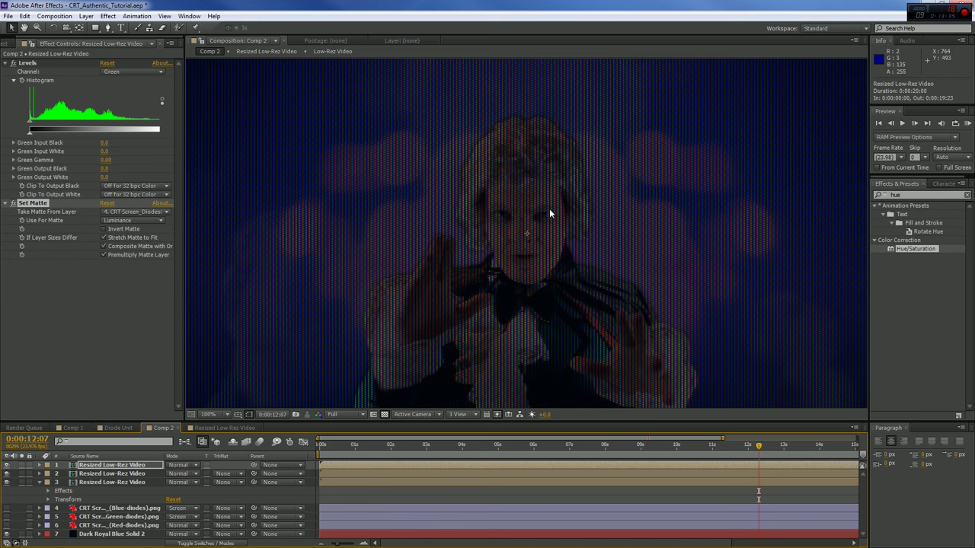
scroll(550, 209, "down", 2)
scroll(552, 215, "up", 2)
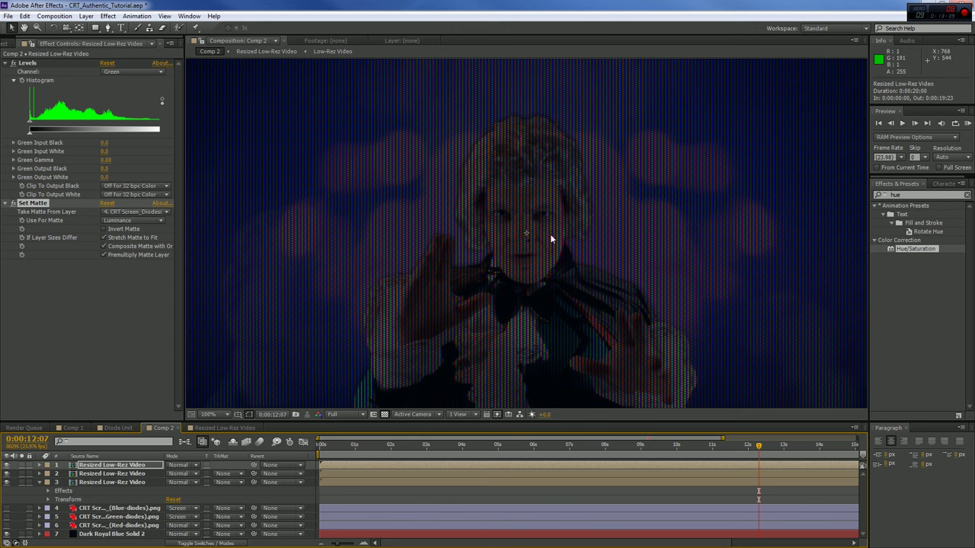
scroll(550, 230, "up", 5)
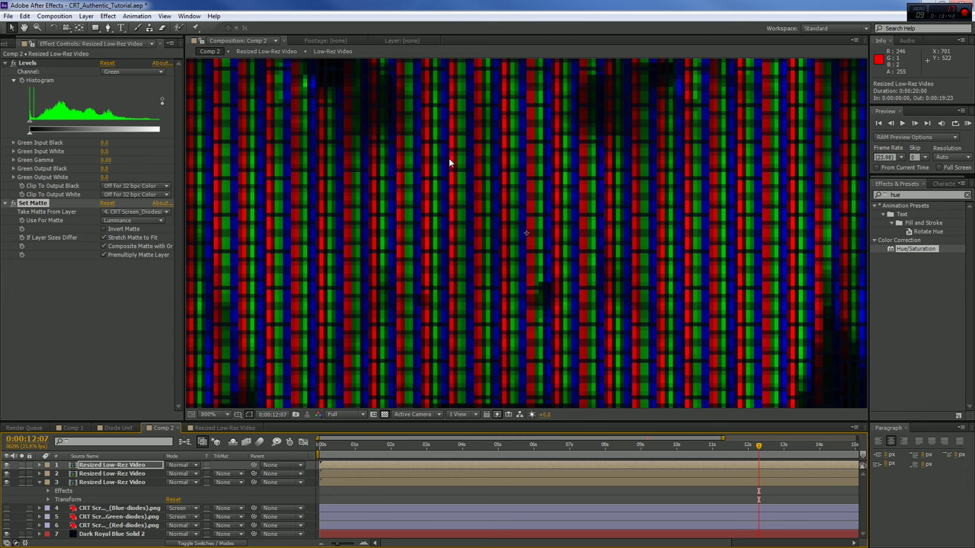
scroll(522, 218, "down", 8)
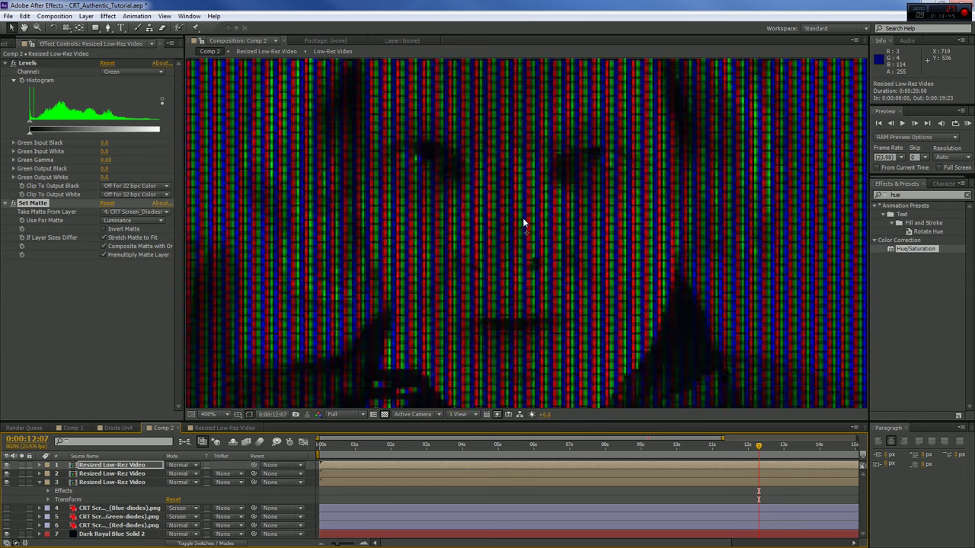
scroll(527, 221, "up", 2)
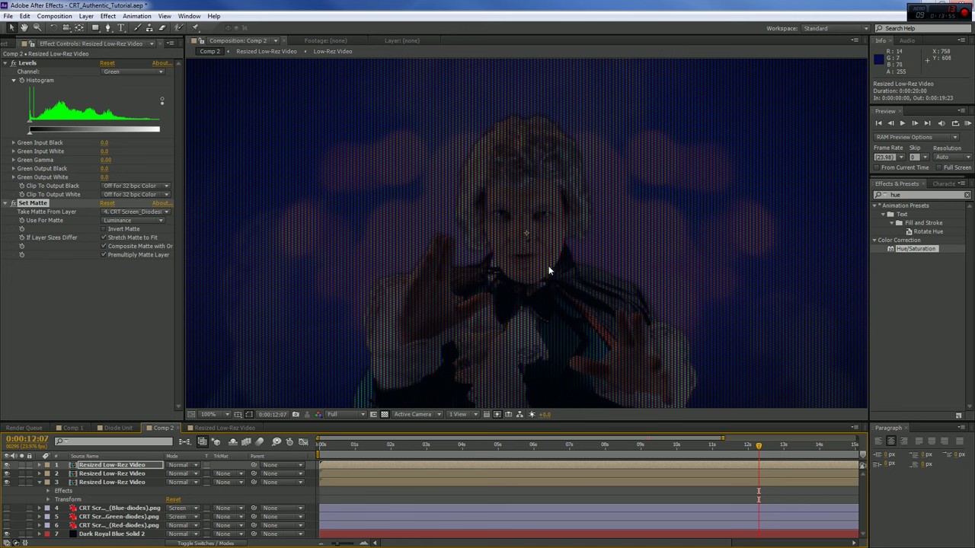
Step: Collapse layer 3, fit the viewer, and open the Resized Low-Rez Video composition
left_click(40, 482)
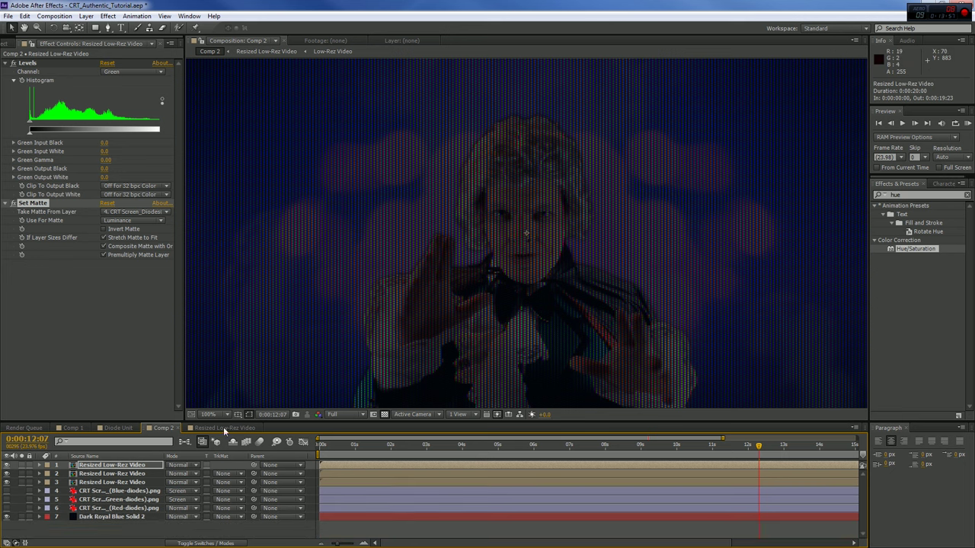
scroll(220, 417, "down", 2)
left_click(220, 415)
left_click(252, 242)
left_click(908, 195)
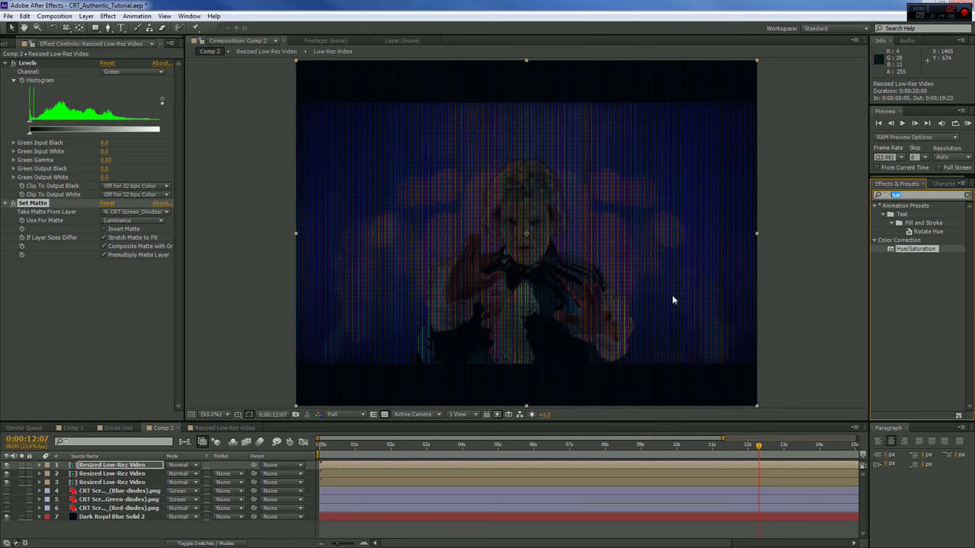
left_click(214, 429)
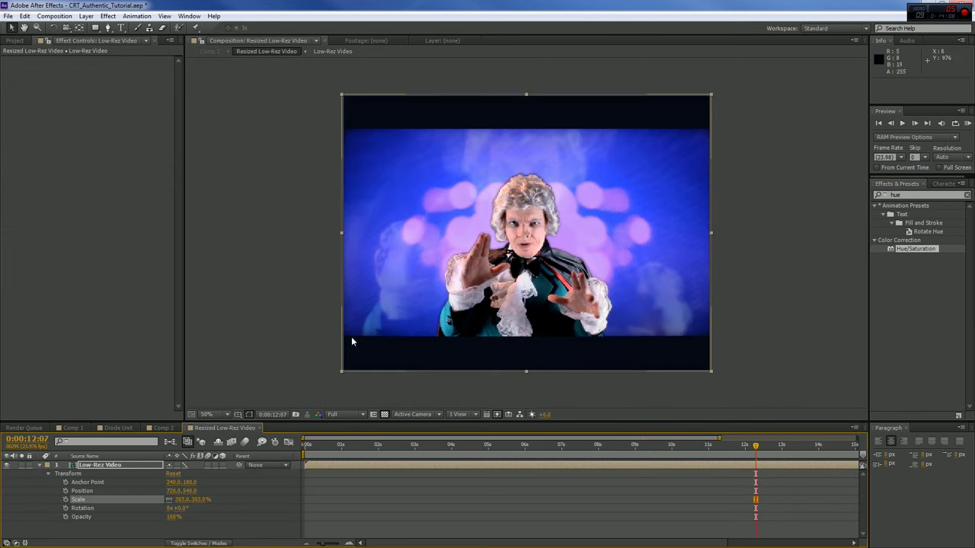
Step: Apply the Vibrance effect to the Low-Rez Video layer
left_click(40, 466)
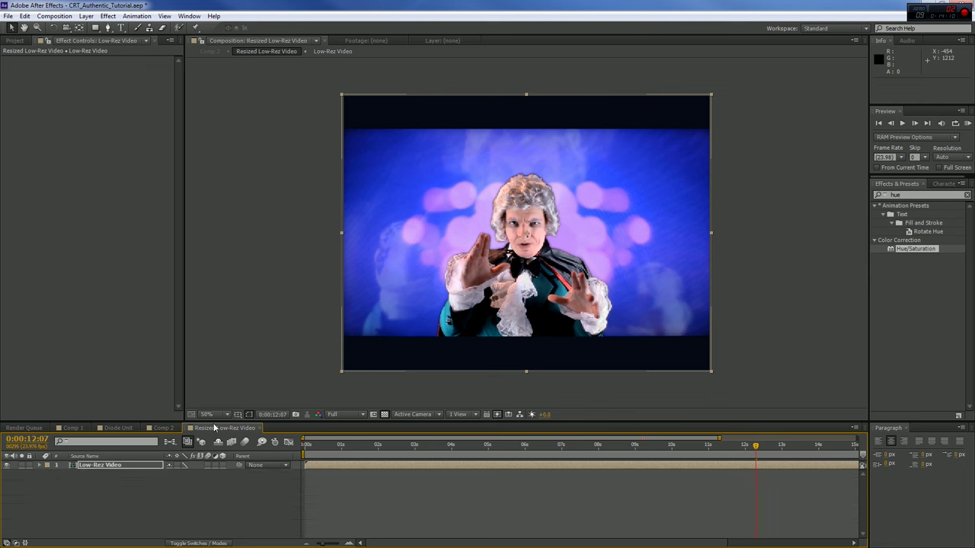
left_click(930, 196)
type("vibranc")
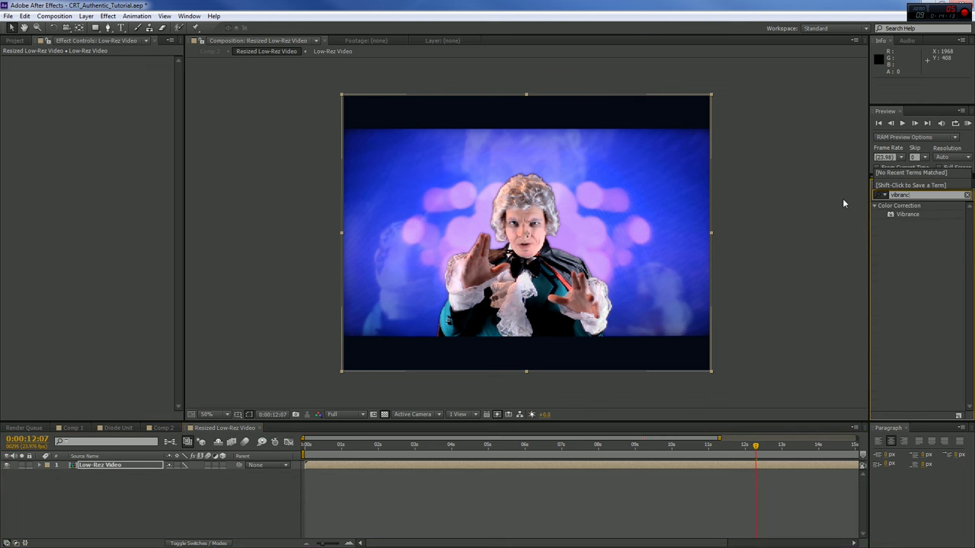
type("e")
left_click_drag(913, 212, 135, 480)
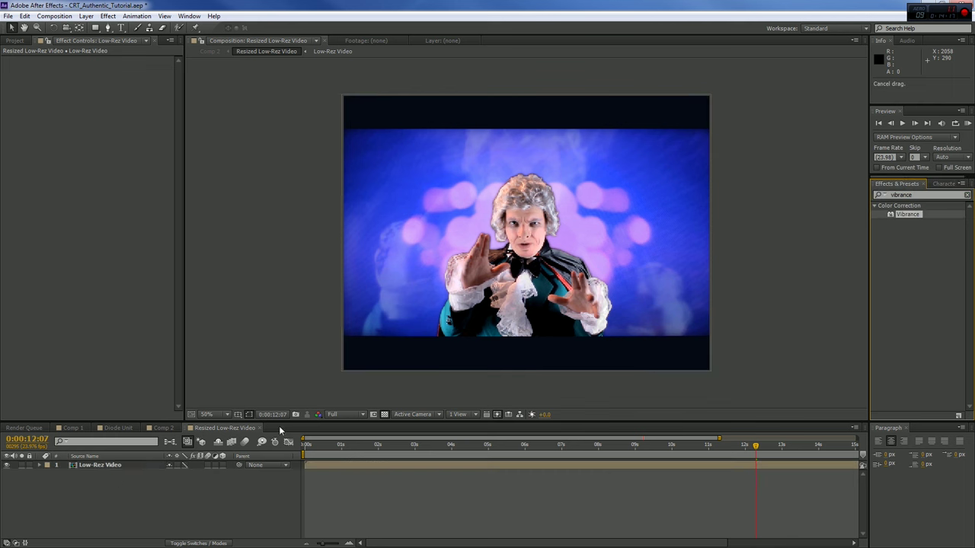
left_click_drag(916, 221, 396, 229)
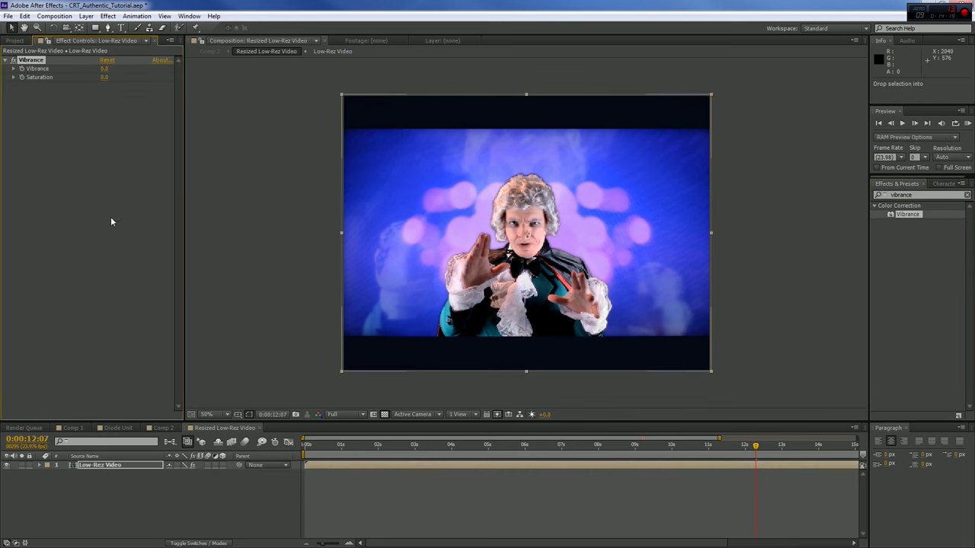
Step: Set Vibrance to 32 and Saturation to 28, then return to Comp 2
scroll(394, 192, "up", 2)
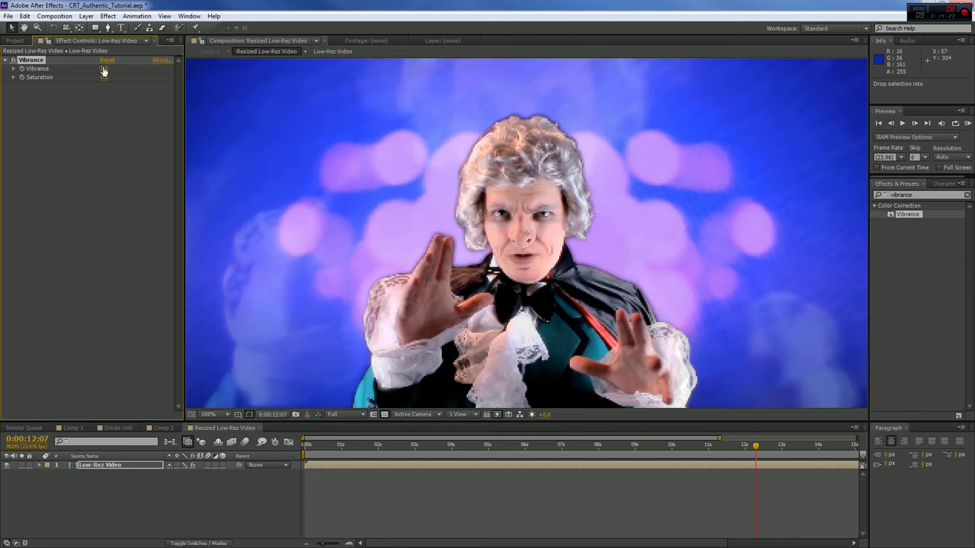
left_click_drag(104, 70, 109, 68)
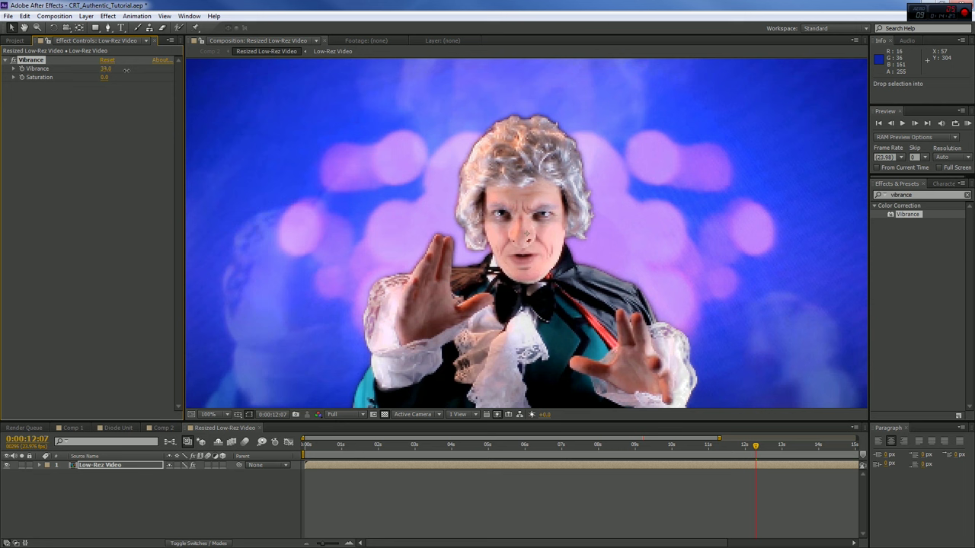
left_click_drag(104, 77, 110, 77)
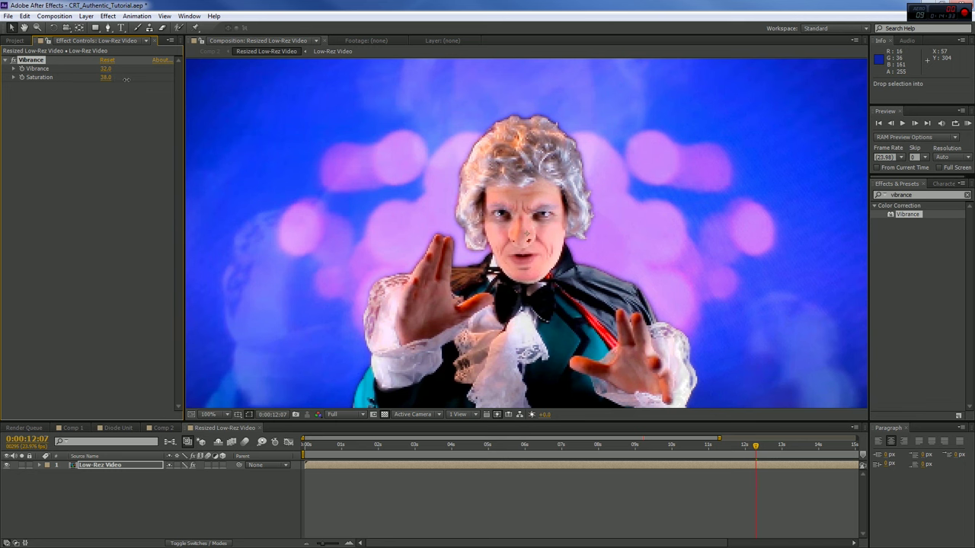
scroll(558, 239, "down", 2)
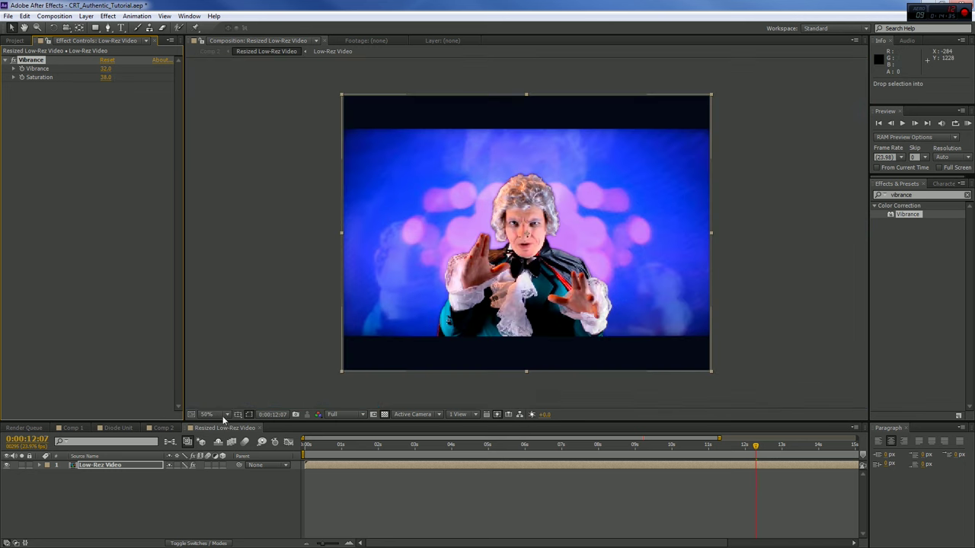
left_click(162, 428)
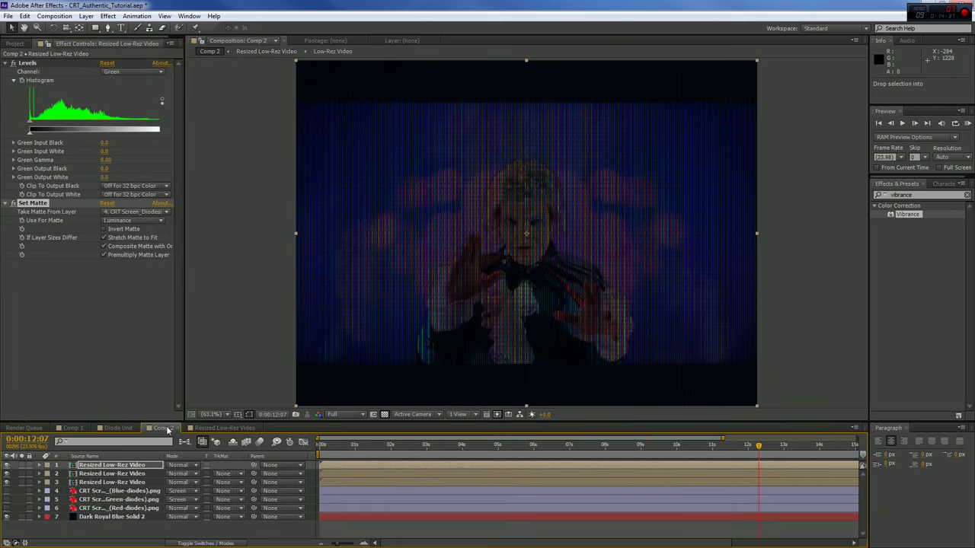
Step: Search Effects & Presets for 'level' and add a new adjustment layer above all layers
key("ctrl+5")
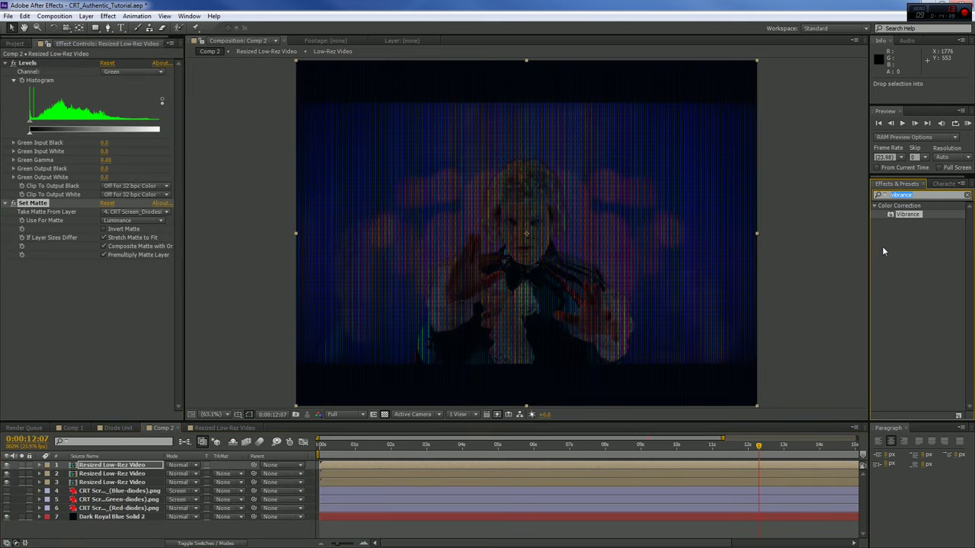
type("level")
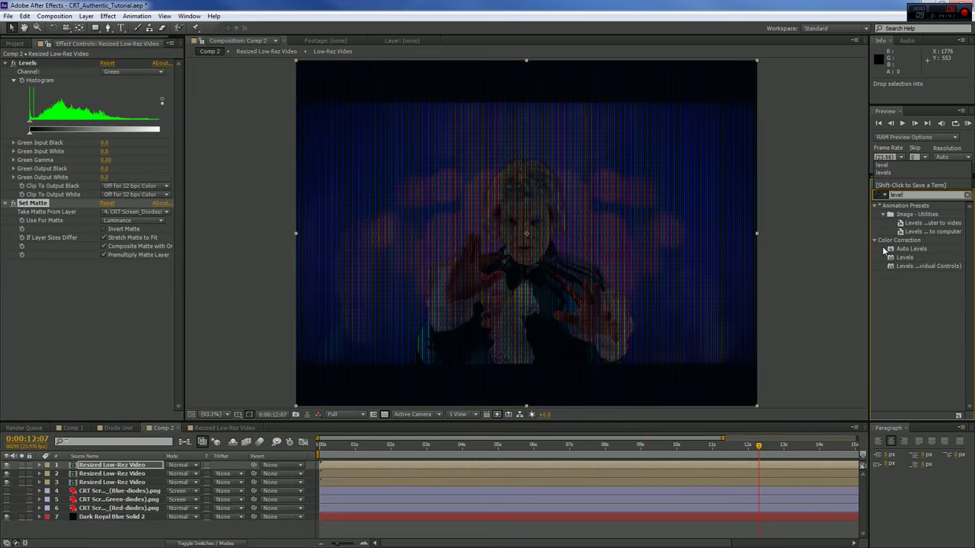
left_click(85, 16)
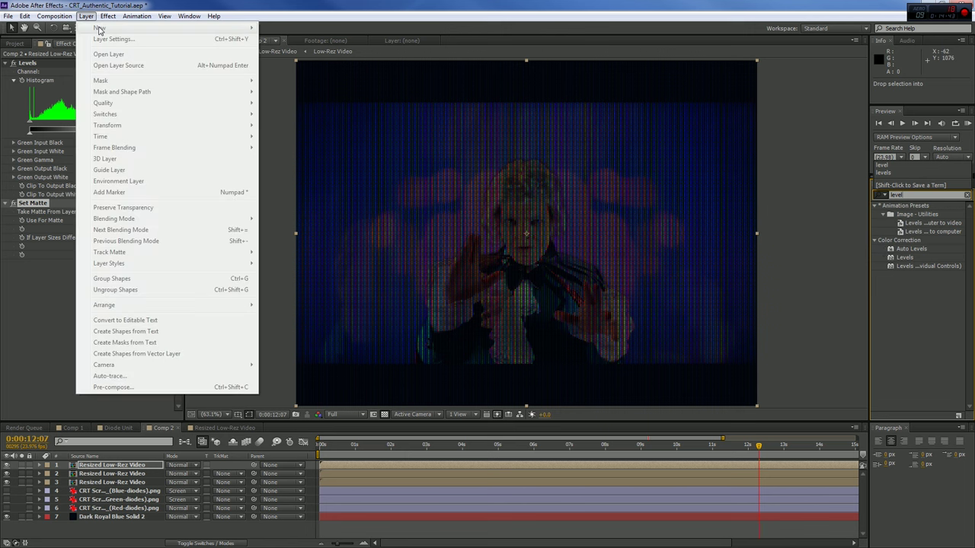
left_click(124, 526)
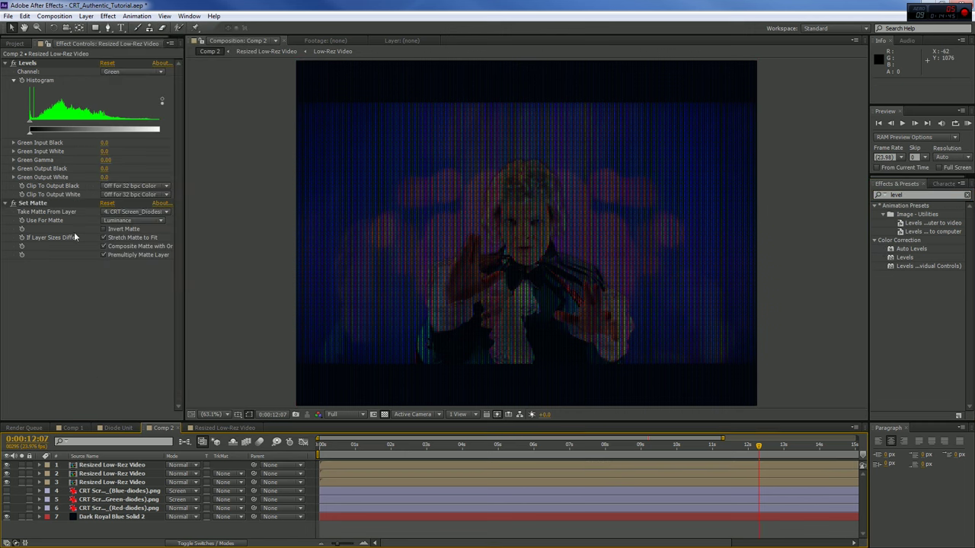
left_click(86, 16)
mouse_move(190, 27)
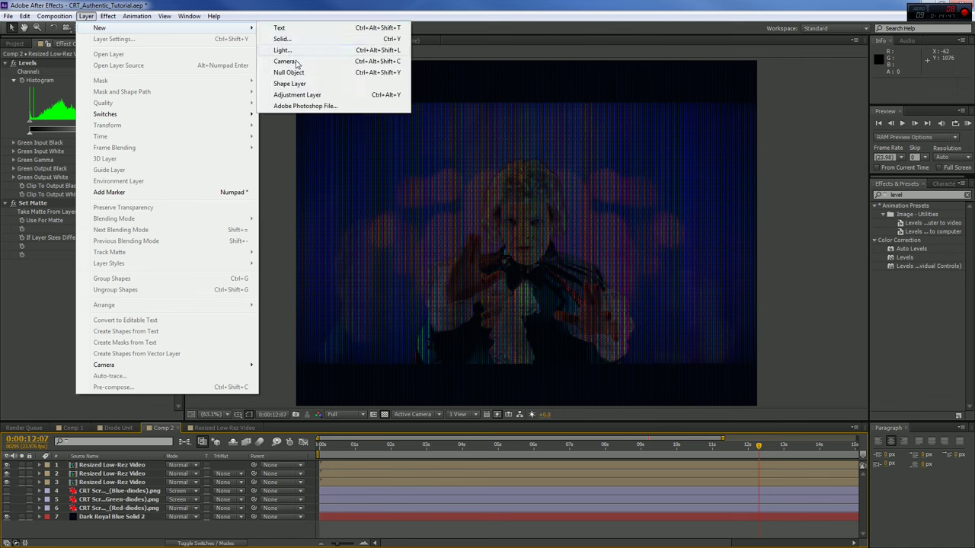
left_click(308, 95)
Step: Apply Levels to the adjustment layer with Input Black 24, Input White 167, gamma 0.95
left_click(910, 259)
left_click_drag(912, 261, 134, 466)
left_click(126, 72)
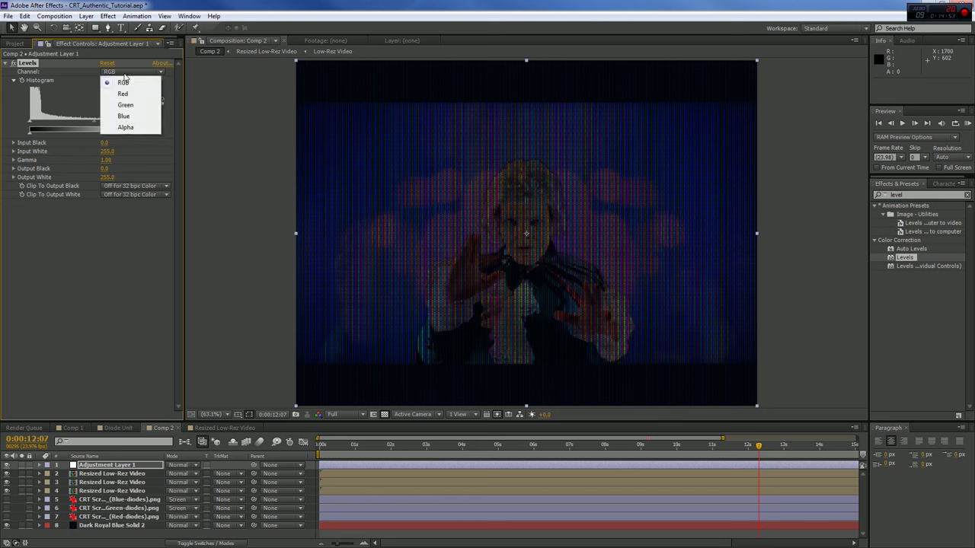
left_click(66, 120)
mouse_move(94, 120)
left_mouse_down()
mouse_move(71, 124)
mouse_move(89, 123)
left_mouse_up()
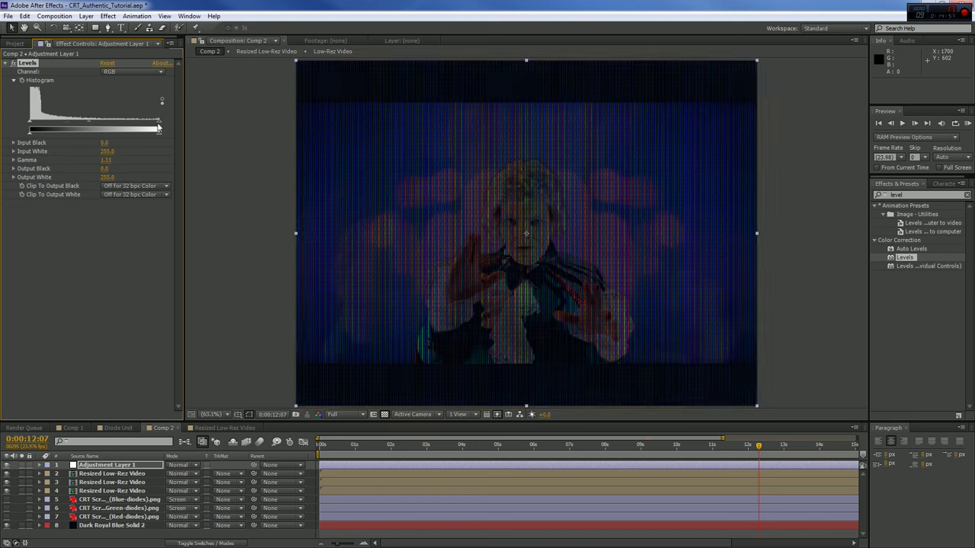
left_click_drag(33, 126, 42, 128)
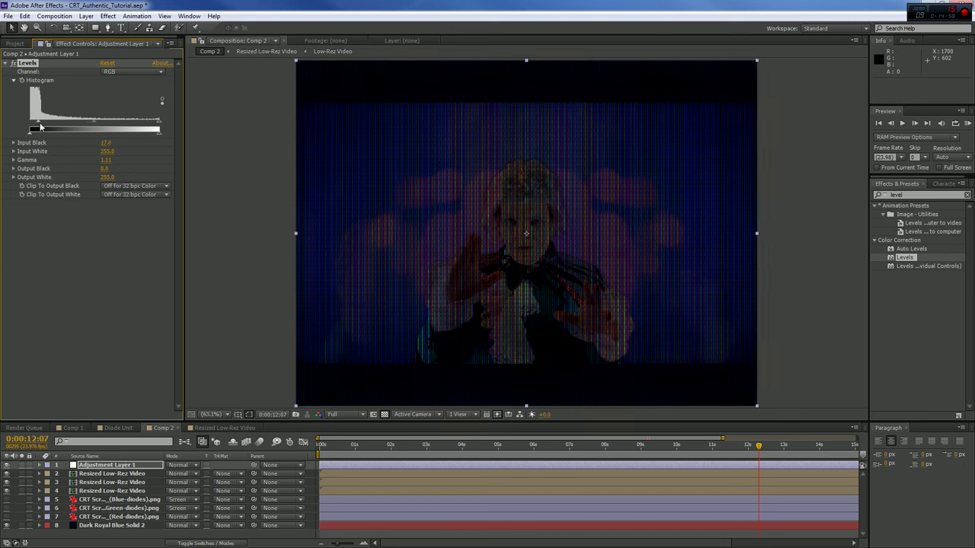
left_click_drag(158, 127, 108, 128)
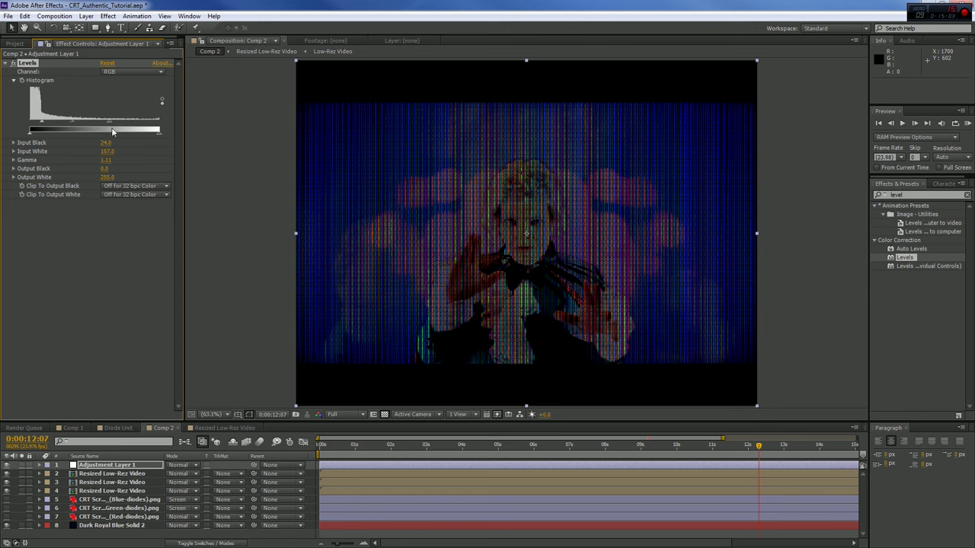
left_click_drag(75, 121, 81, 128)
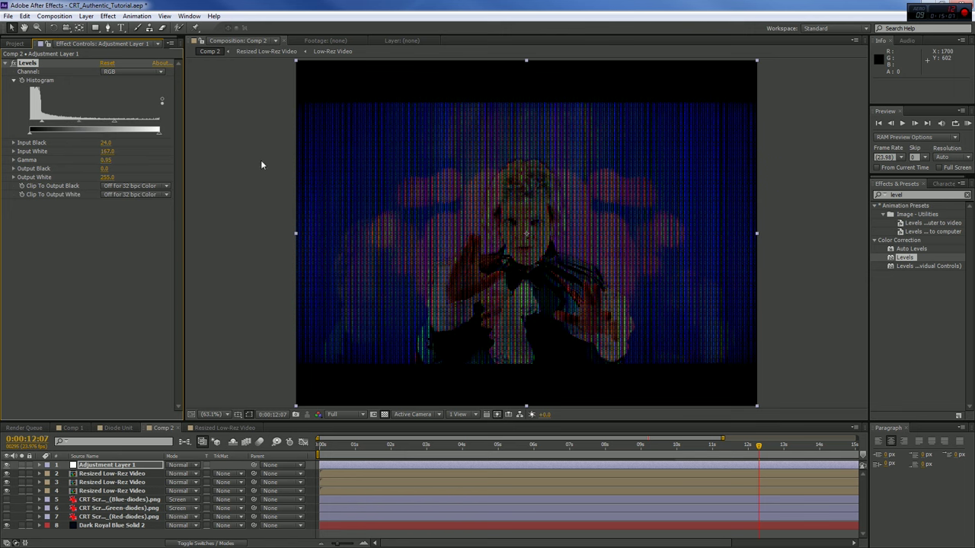
Step: Zoom in to check the diode pattern, then back out to the full frame
key("/")
key("period")
key("period")
key("period")
key("period")
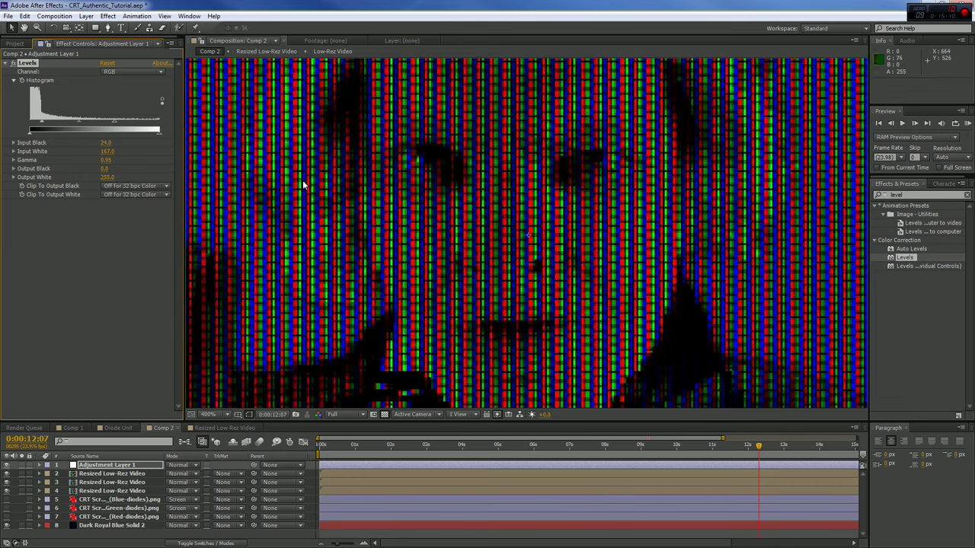
key("comma")
key("comma")
key("comma")
key("comma")
key("comma")
key("period")
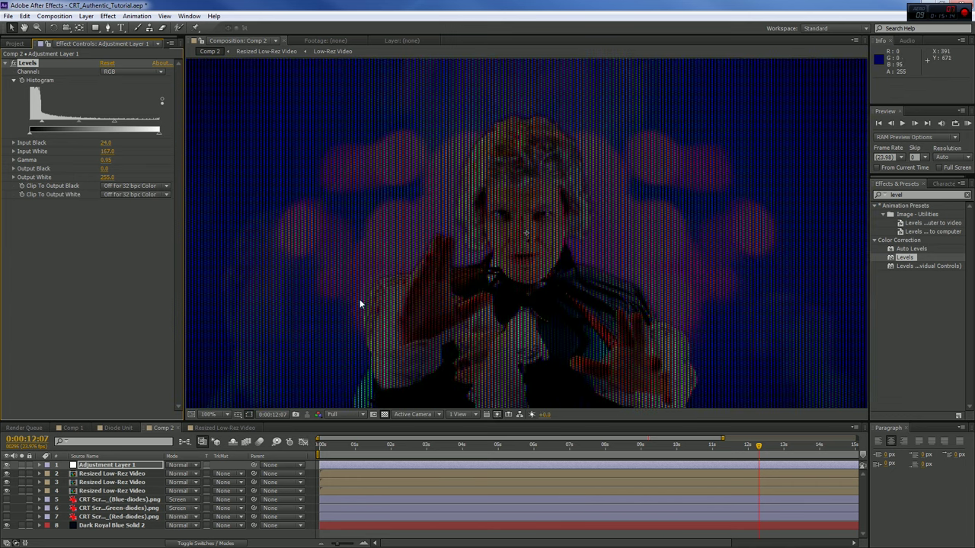
key("comma")
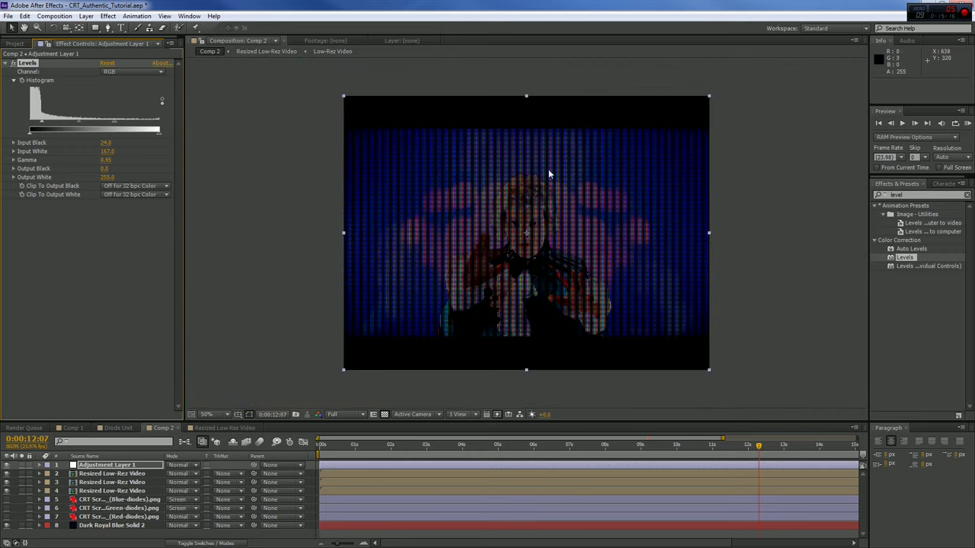
left_click(86, 16)
Step: Create a new white solid layer
mouse_move(153, 28)
left_click(280, 38)
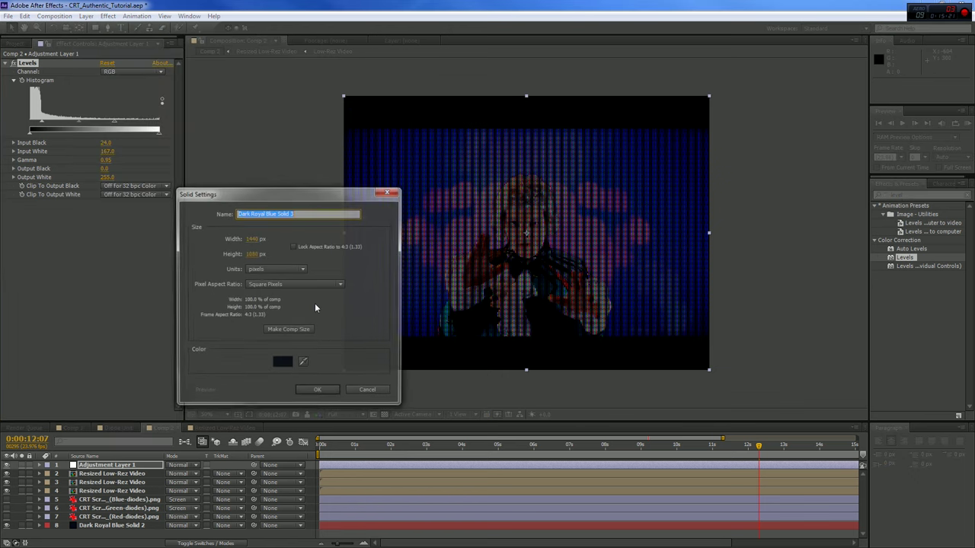
left_click(282, 361)
left_click(437, 390)
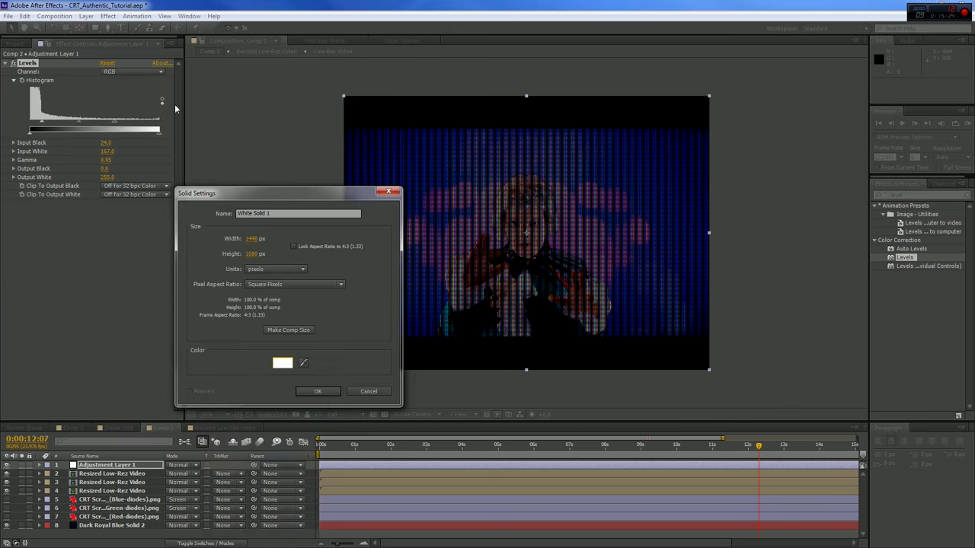
left_click(329, 395)
Step: Draw an ellipse mask across the white solid and move it down slightly
left_click_drag(94, 28, 130, 55)
left_click_drag(352, 105, 709, 319)
left_click(12, 28)
left_click_drag(526, 102, 525, 128)
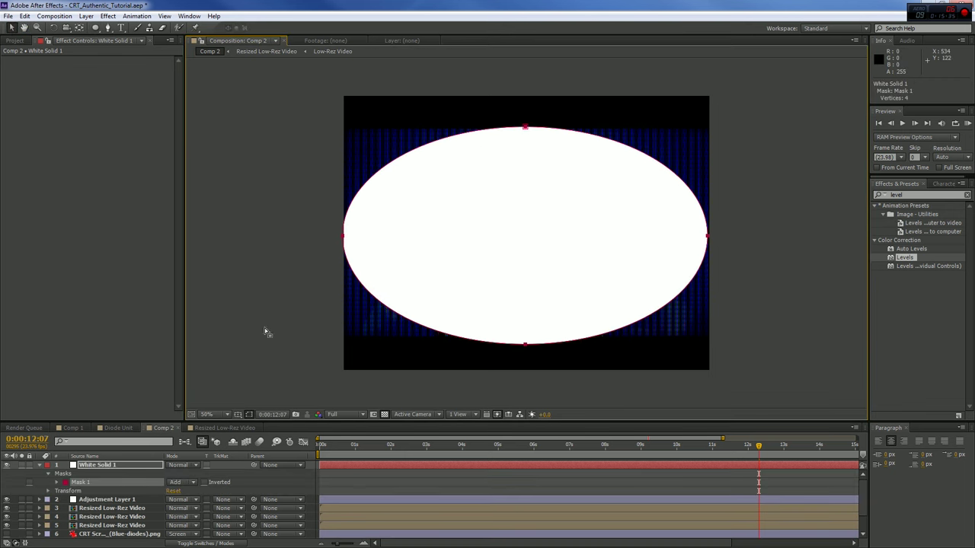
Step: Feather the ellipse mask to 683 pixels and set the solid's blend mode to Overlay
left_click(57, 483)
left_click_drag(180, 500, 511, 507)
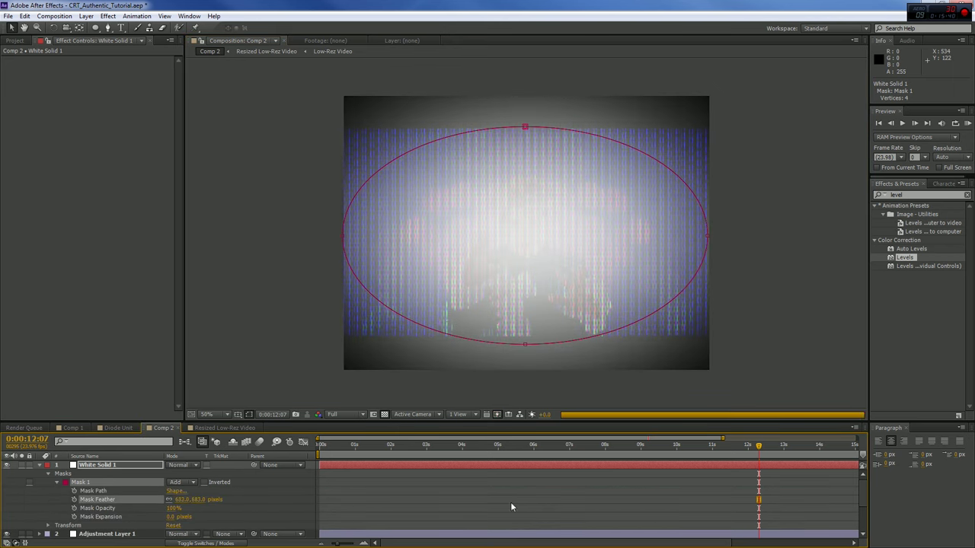
left_click(187, 465)
left_click(202, 204)
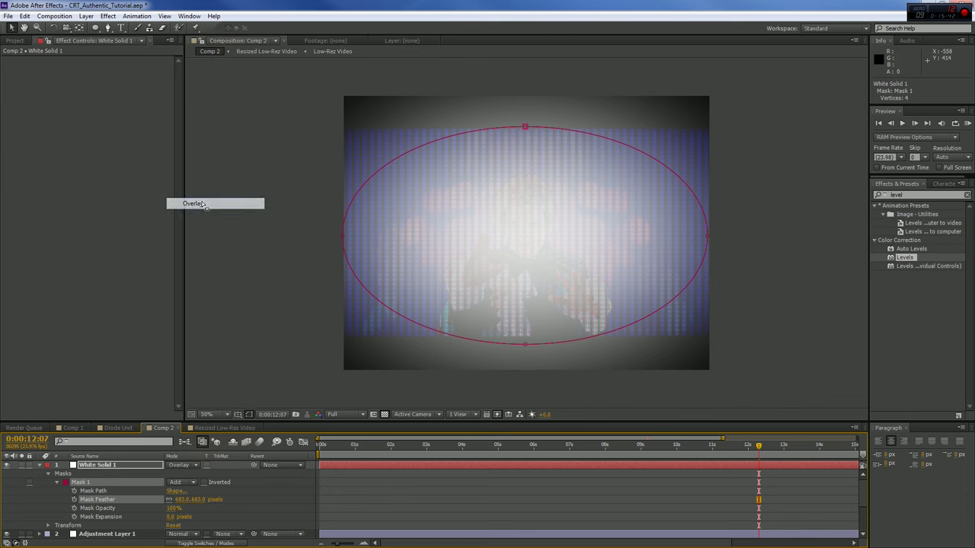
Step: Toggle White Solid 1 on and off to compare the CRT image with and without the glow
left_click(8, 469)
left_click(7, 469)
left_click(7, 469)
left_click(8, 469)
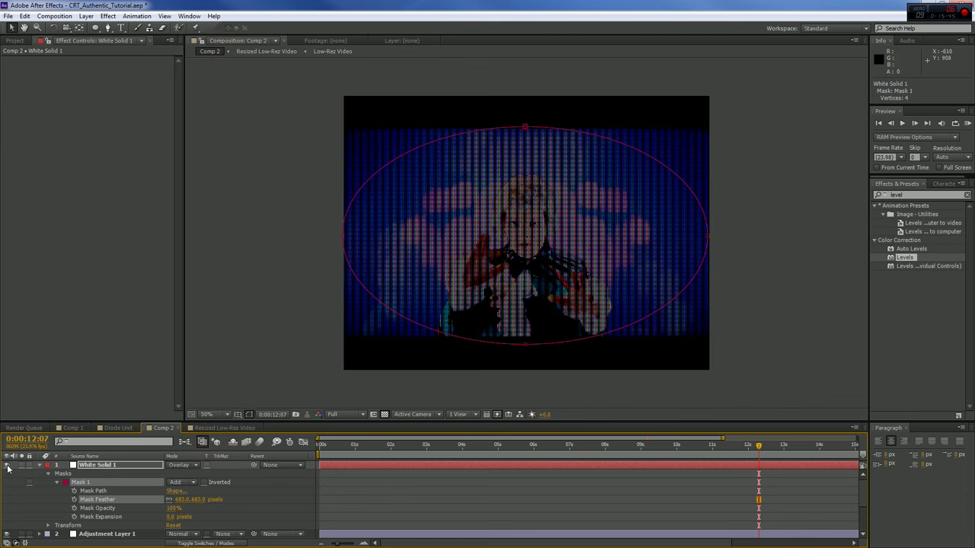
key("period")
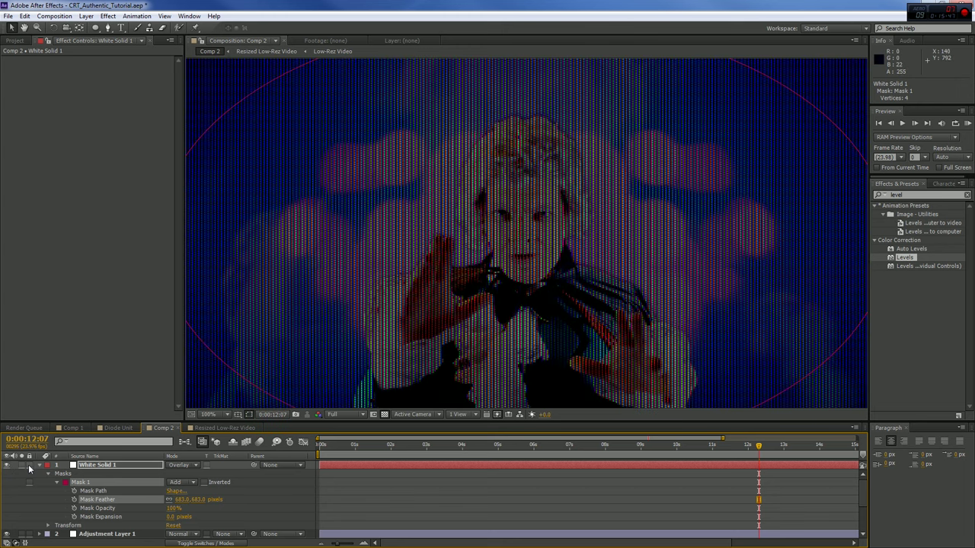
left_click(7, 466)
left_click(7, 467)
left_click(7, 467)
left_click(7, 466)
left_click(7, 466)
left_click(6, 466)
left_click(7, 466)
left_click(6, 467)
left_click(7, 466)
left_click(7, 467)
key("comma")
key("comma")
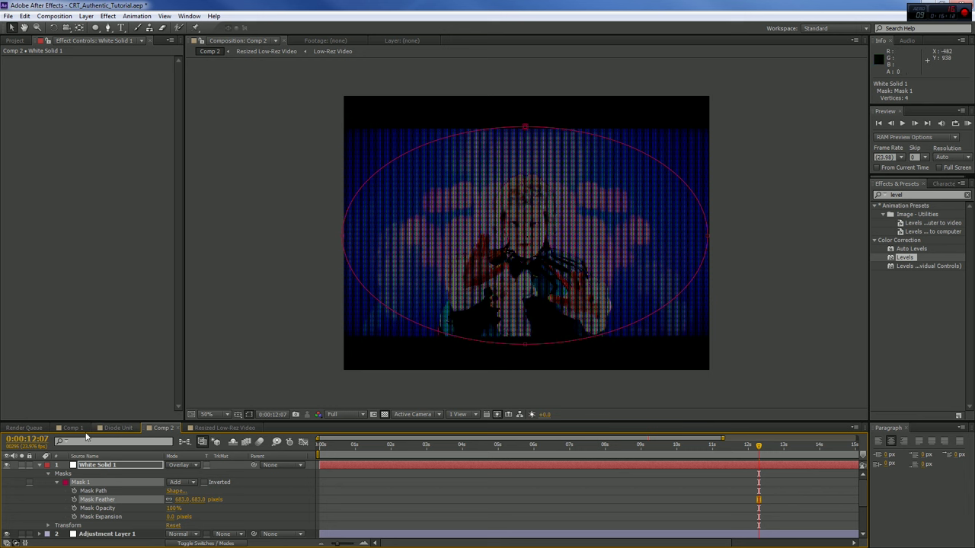
left_click(40, 465)
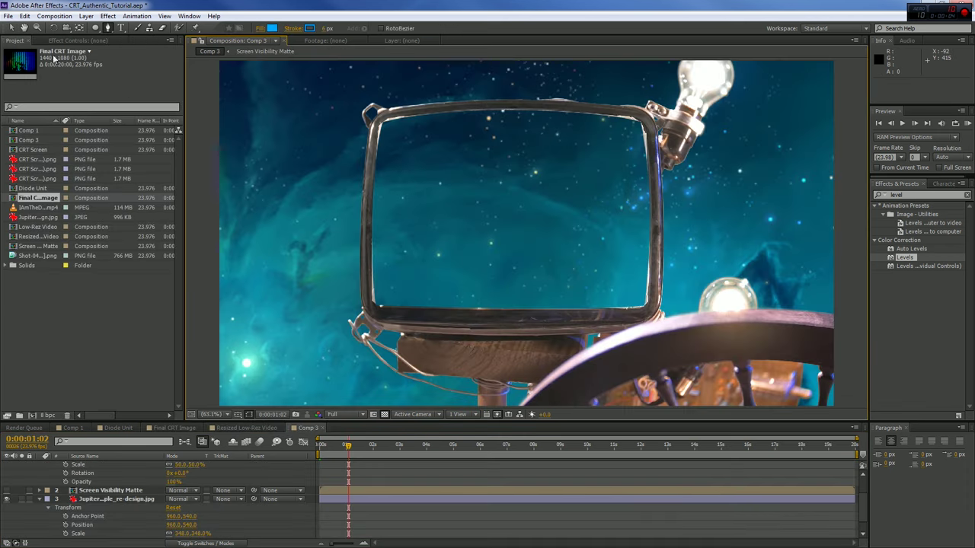
key("v")
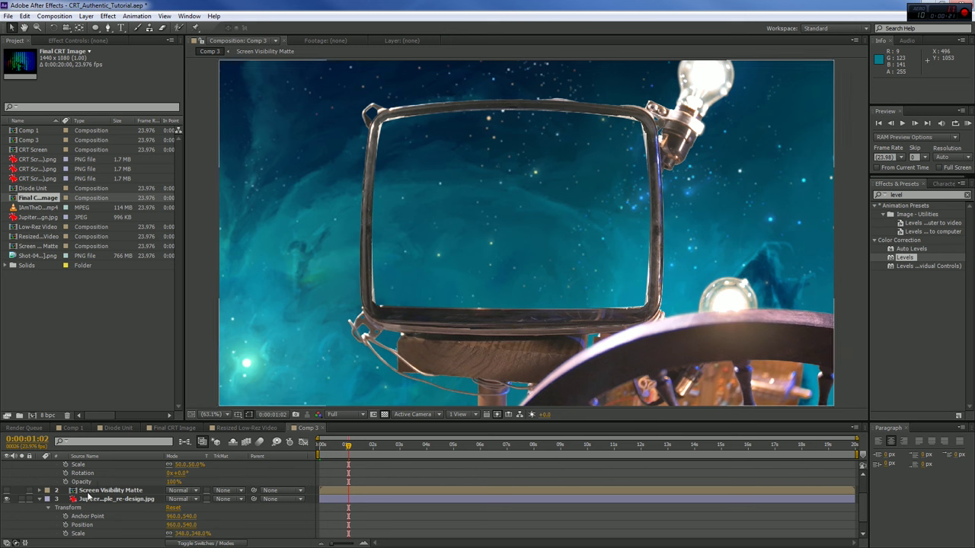
Step: Inspect the Screen Visibility Matte against the TV footage, then place Final CRT Image into Comp 3
left_click(7, 497)
left_click(7, 491)
left_click(108, 490)
scroll(111, 482, "up", 2)
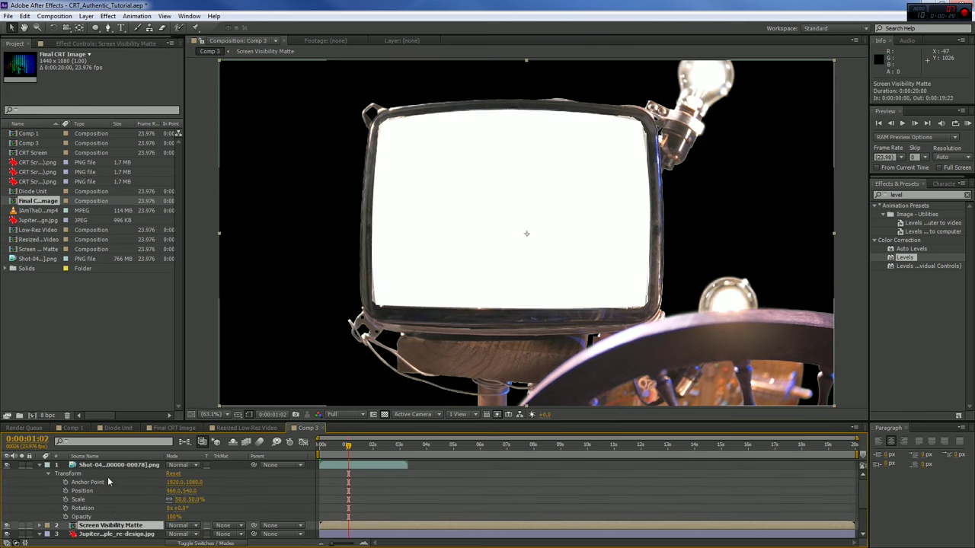
left_click(7, 466)
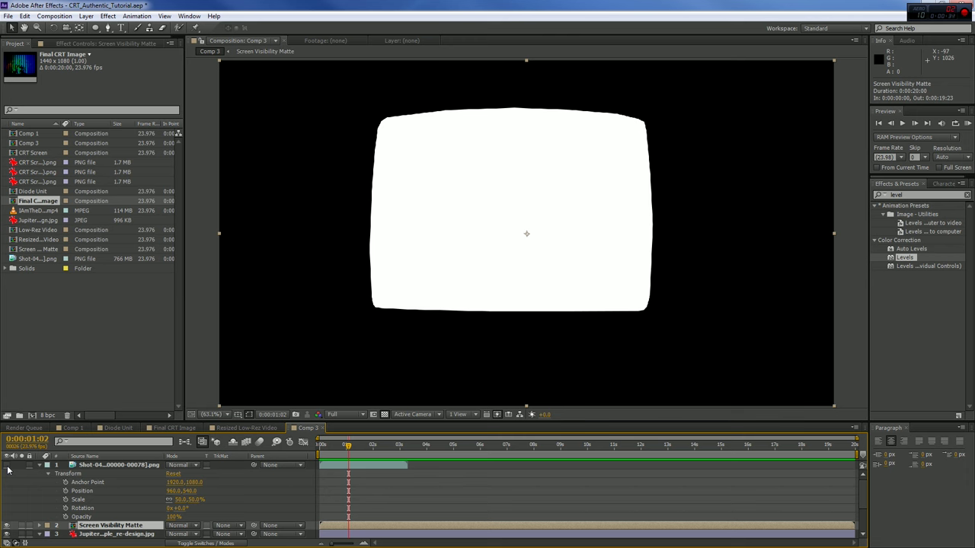
left_click(6, 466)
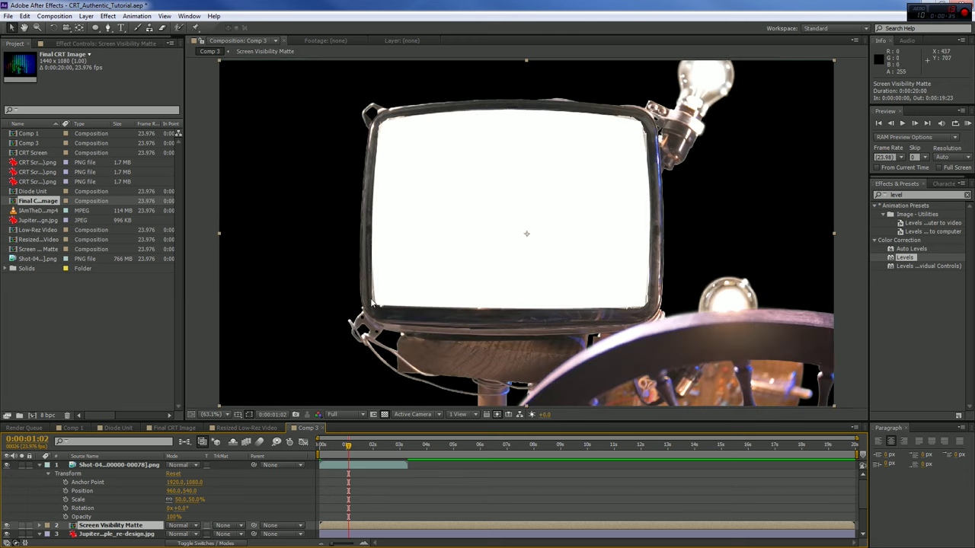
left_click(7, 466)
left_click(7, 465)
left_click(7, 525)
left_click_drag(32, 202, 116, 523)
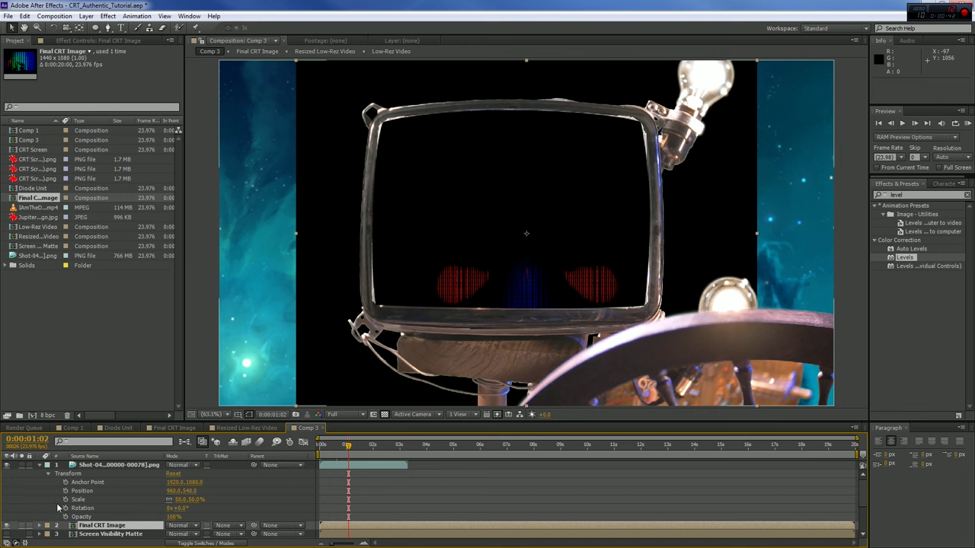
Step: Search for 'set' and apply Set Matte to the Final CRT Image layer
double_click(914, 197)
type("set")
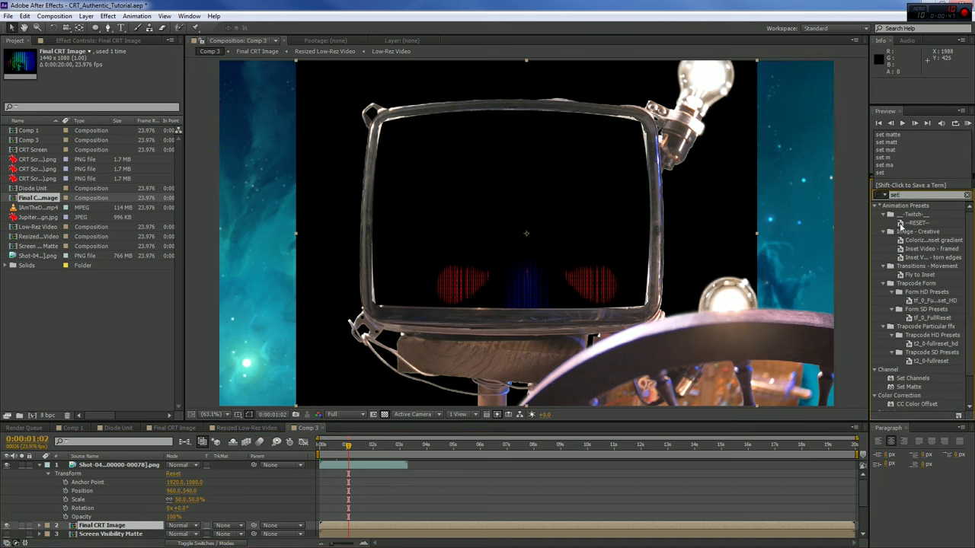
left_click(908, 386)
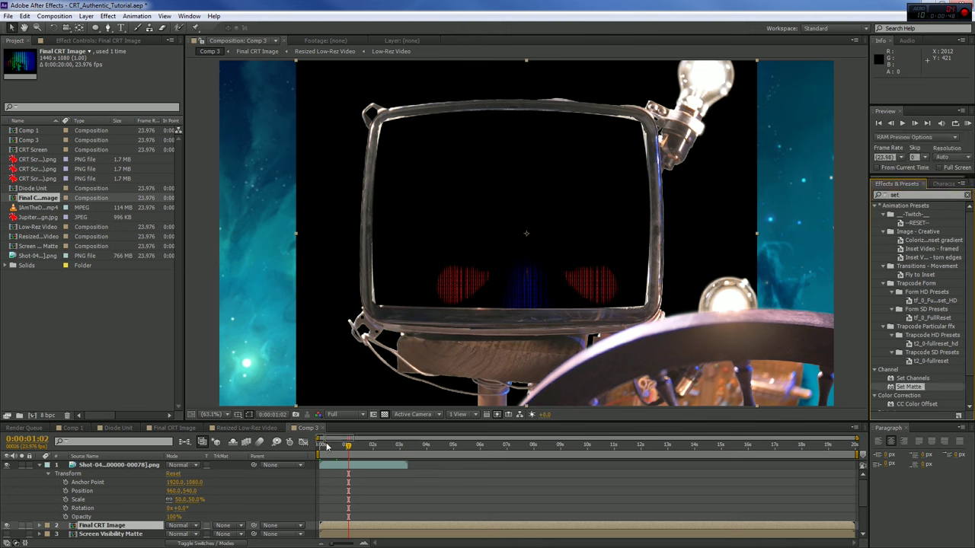
left_click_drag(328, 447, 129, 525)
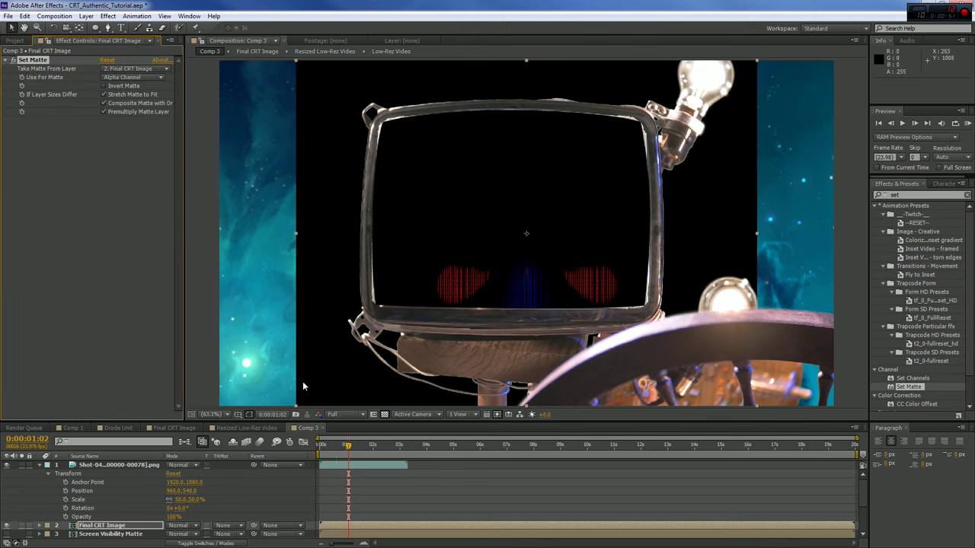
Step: Scale Final CRT Image to 67% and position it at 914.0, 482.9 over the TV screen
left_click(39, 526)
scroll(100, 493, "down", 2)
left_click(47, 508)
scroll(48, 508, "down", 1)
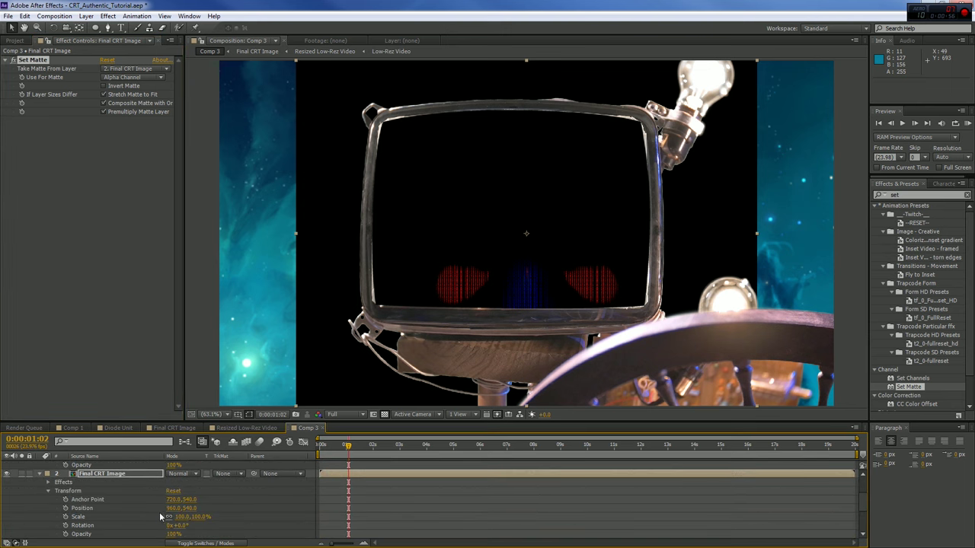
left_click_drag(178, 517, 157, 517)
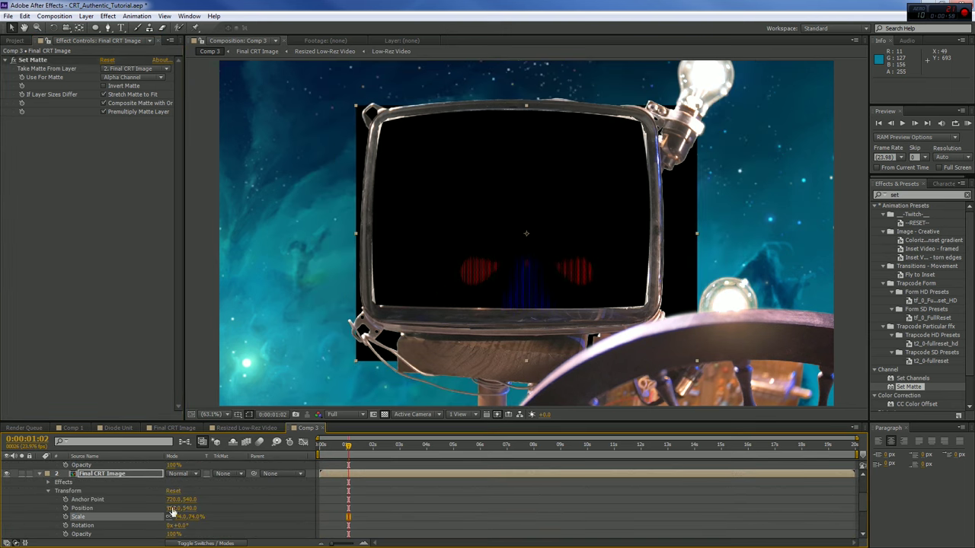
left_click_drag(439, 224, 432, 219)
left_click_drag(428, 212, 422, 206)
left_click_drag(175, 516, 169, 516)
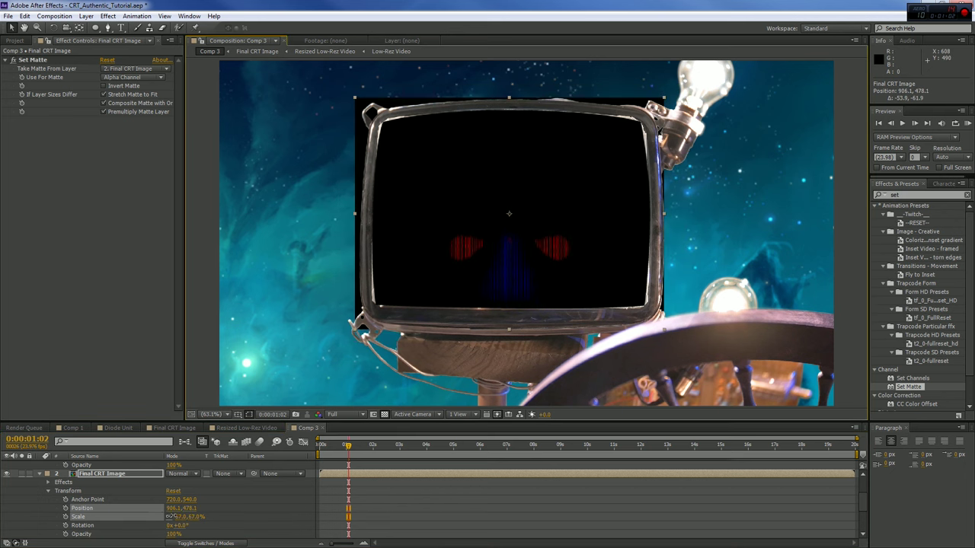
left_click_drag(425, 231, 428, 236)
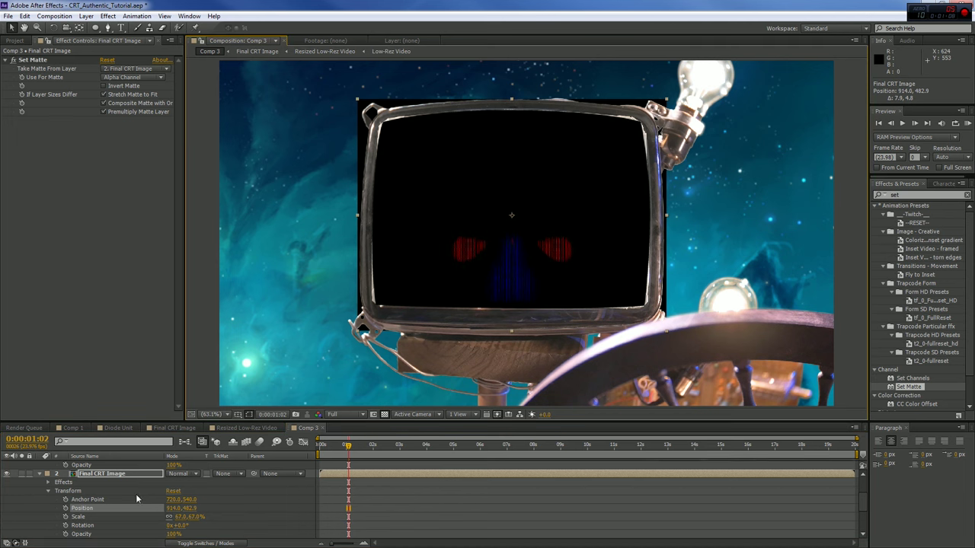
scroll(137, 494, "down", 2)
Step: Set Final CRT Image's Set Matte to Luminance from Screen Visibility Matte with Stretch Matte to Fit on
left_click(121, 78)
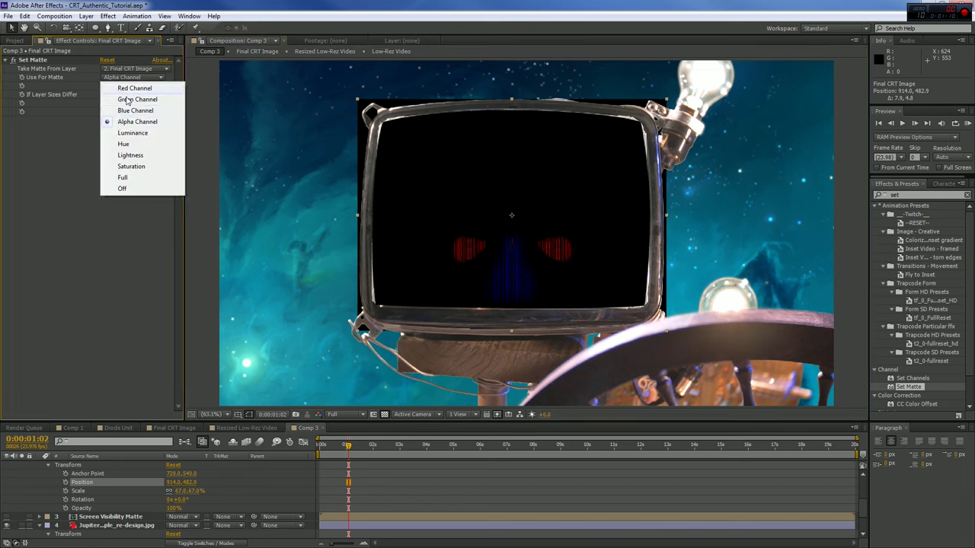
left_click(126, 134)
left_click(130, 70)
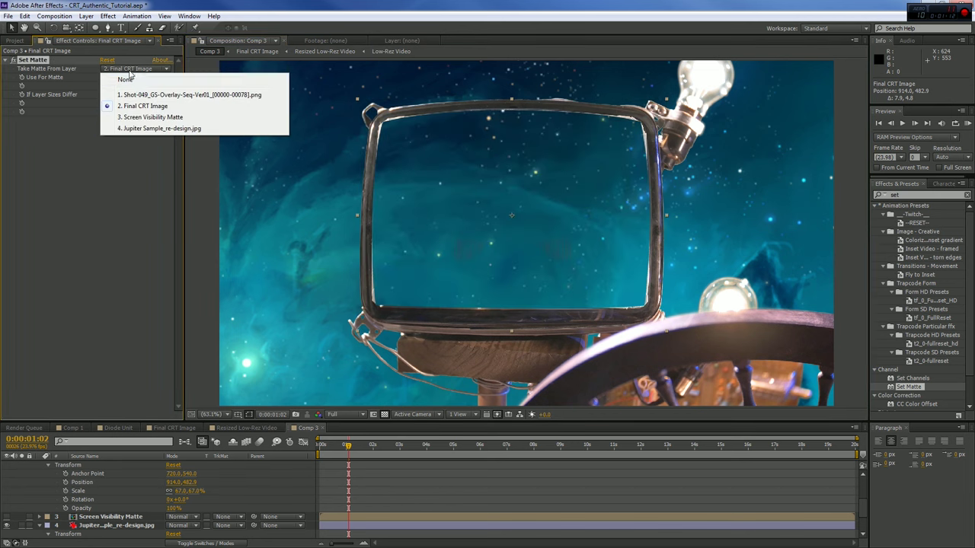
left_click(145, 117)
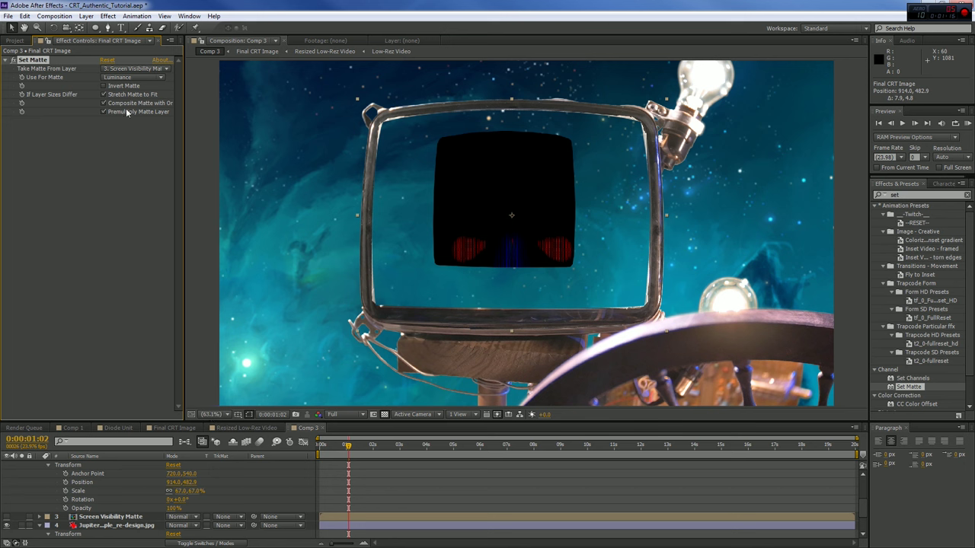
left_click(106, 94)
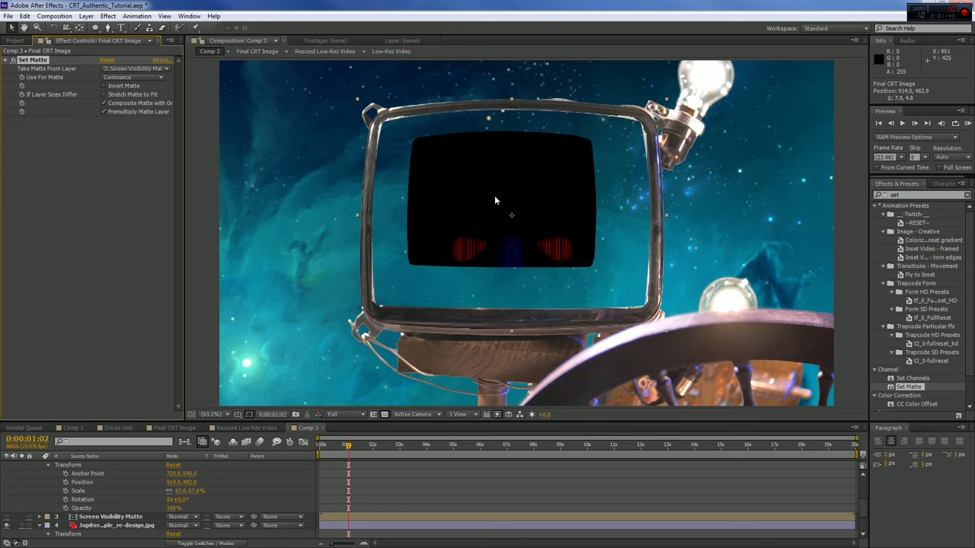
left_click(104, 95)
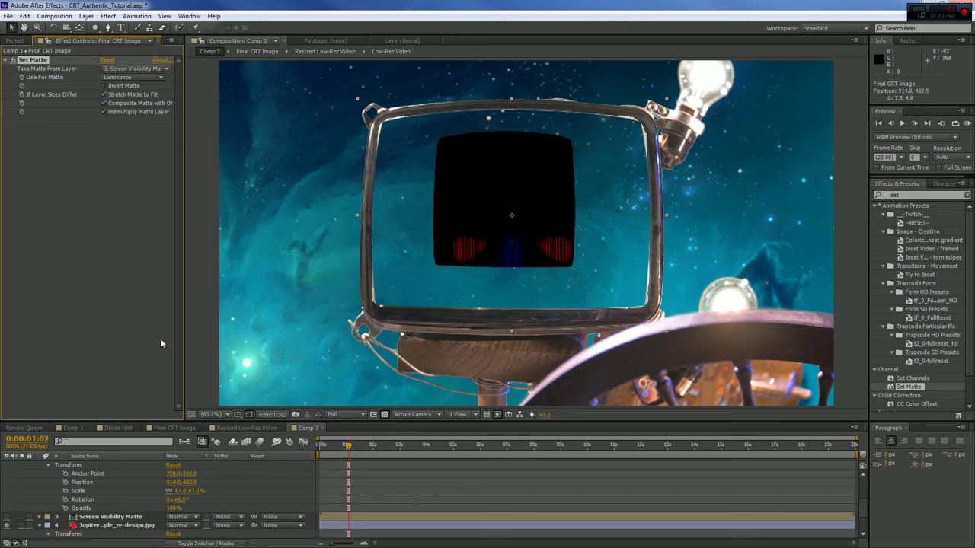
scroll(107, 509, "up", 1)
left_click(104, 474)
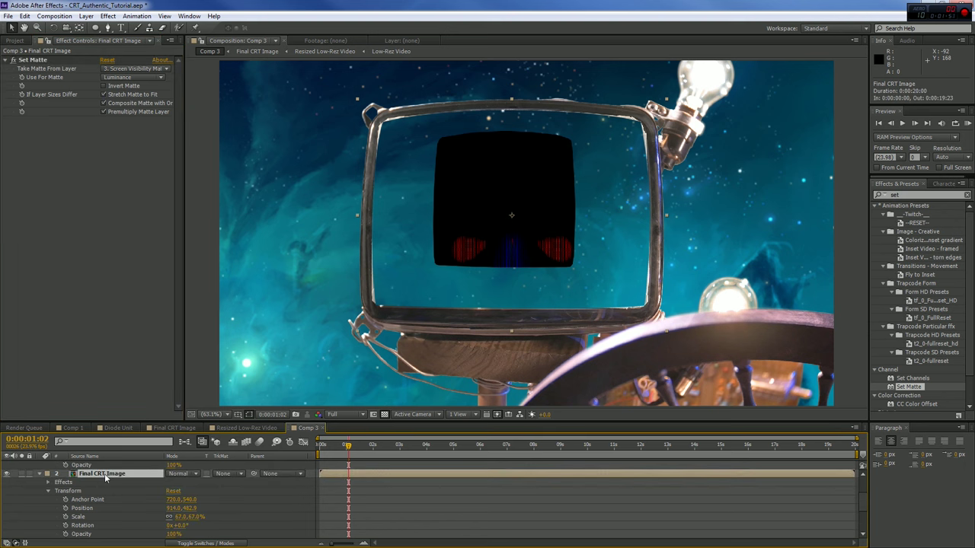
Step: Delete the Set Matte effect from the Final CRT Image layer
right_click(105, 474)
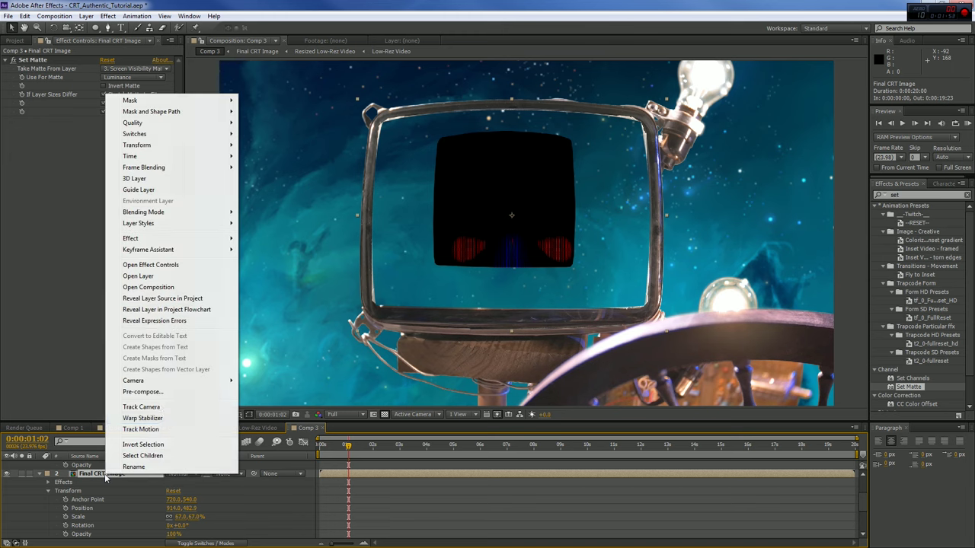
left_click(144, 391)
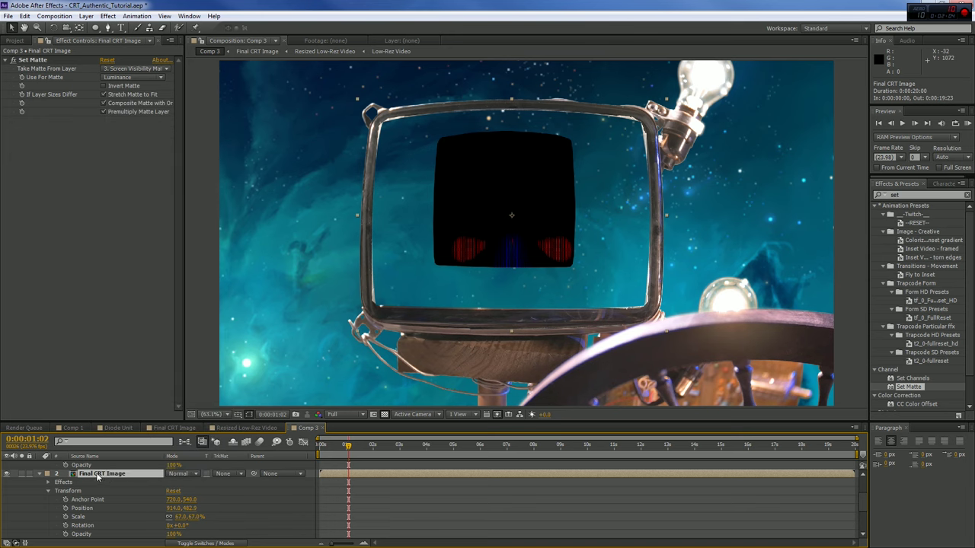
left_click(32, 60)
key("Delete")
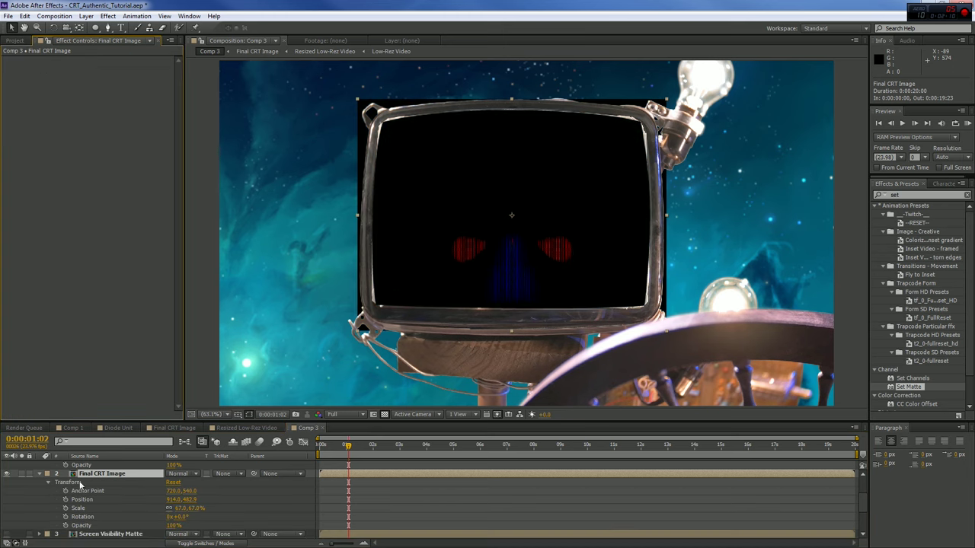
Step: Open the Screen Visibility Matte precomp and select White Solid 2's Mask 1
left_click(105, 536)
double_click(90, 537)
left_click(97, 466)
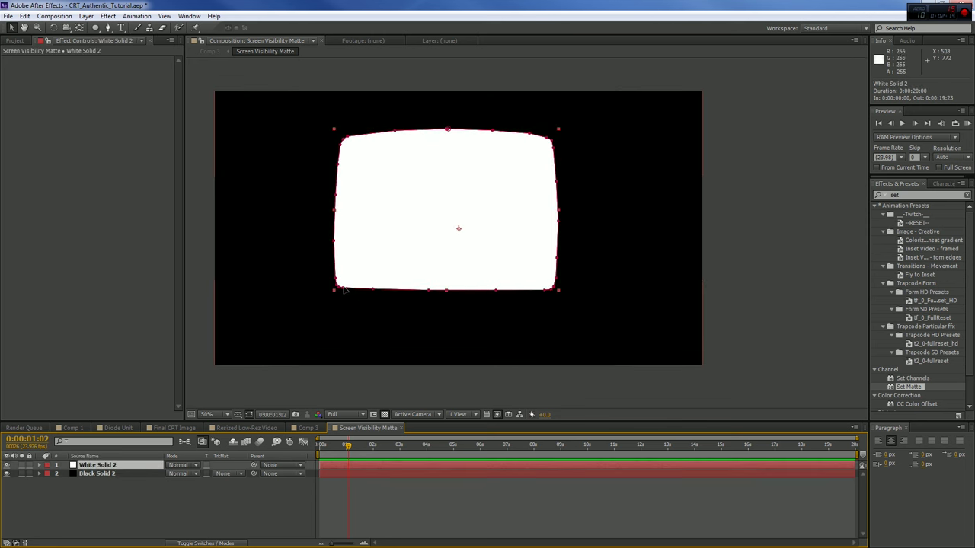
left_click(40, 465)
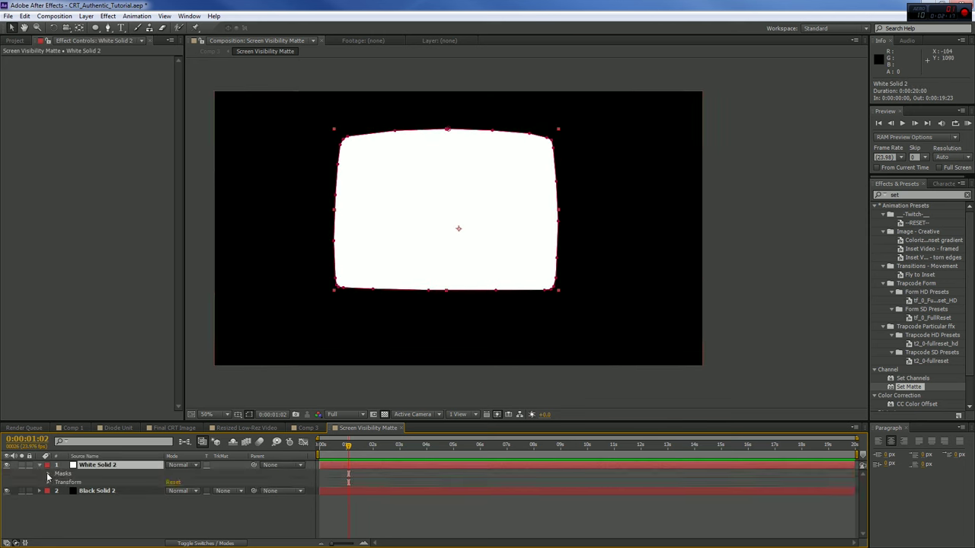
left_click(48, 474)
left_click(79, 483)
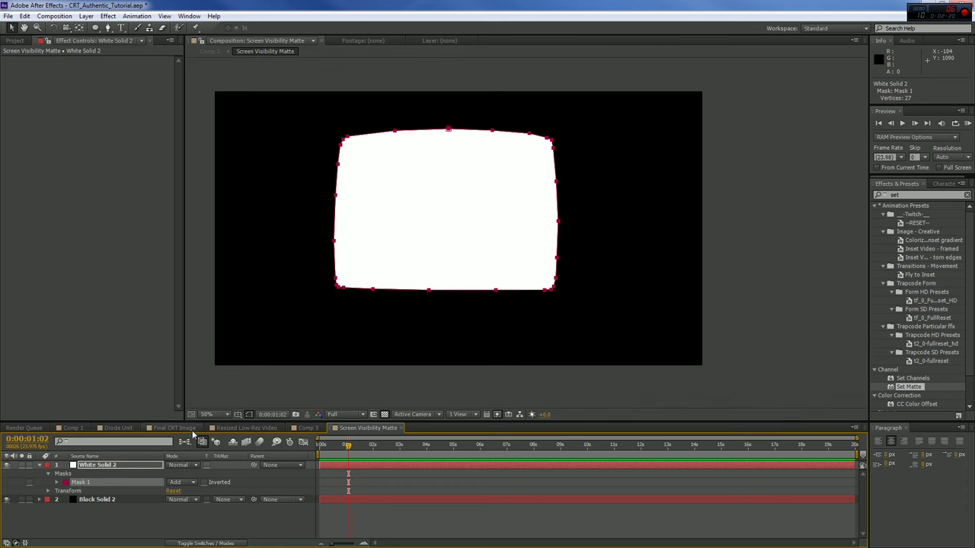
Step: Paste the screen-shape mask onto Final CRT Image in Comp 3
left_click(246, 428)
left_click(309, 428)
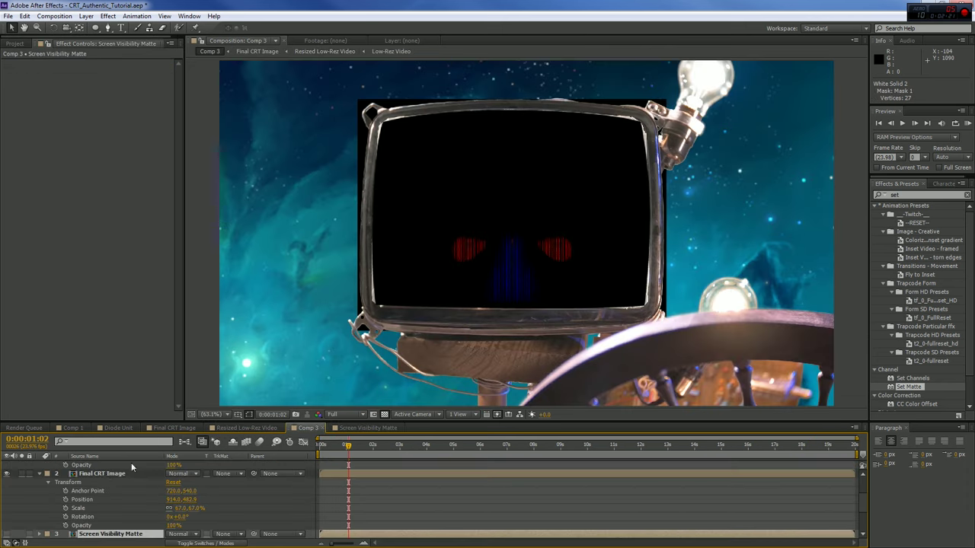
left_click(92, 474)
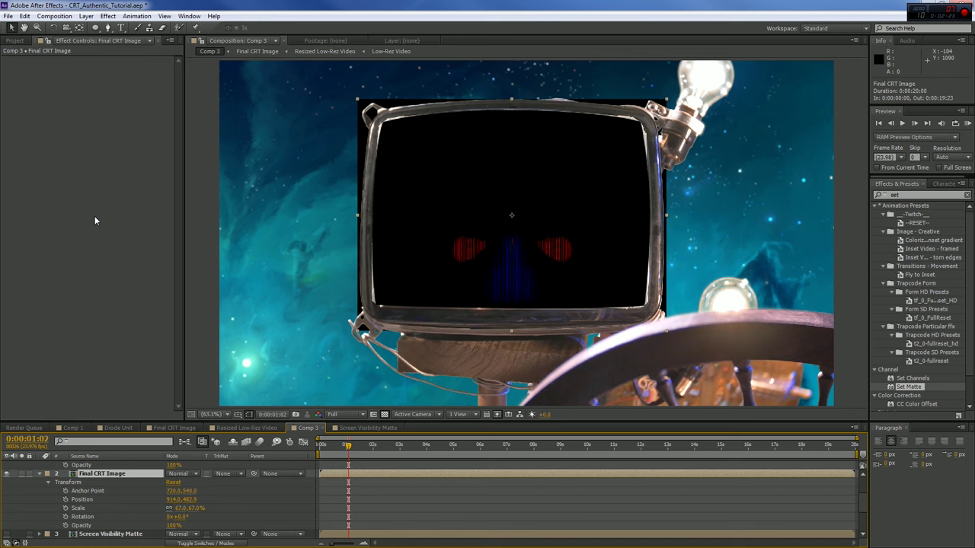
key("ctrl+v")
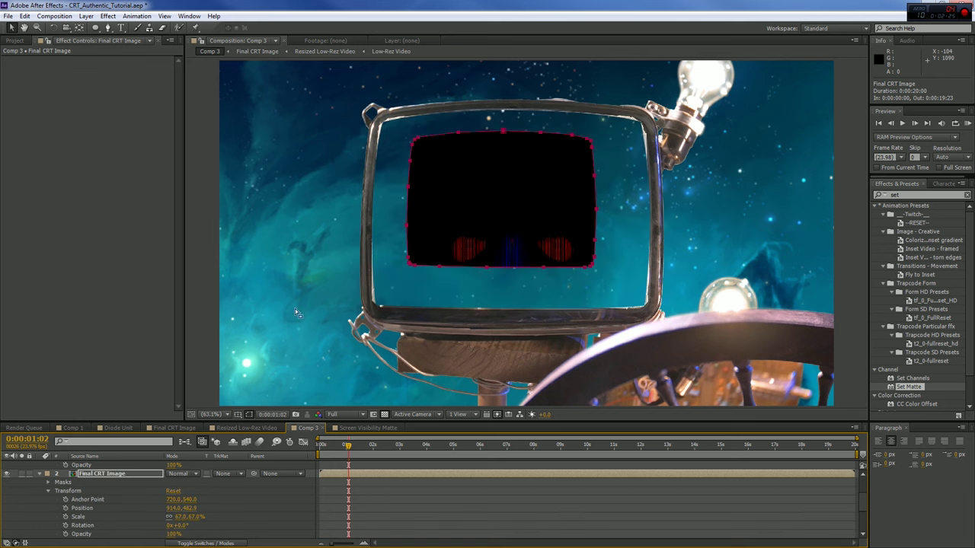
Step: Free-transform the screen mask out to the CRT screen edges, commit it, and turn on Final CRT Image's 3D switch
double_click(416, 265)
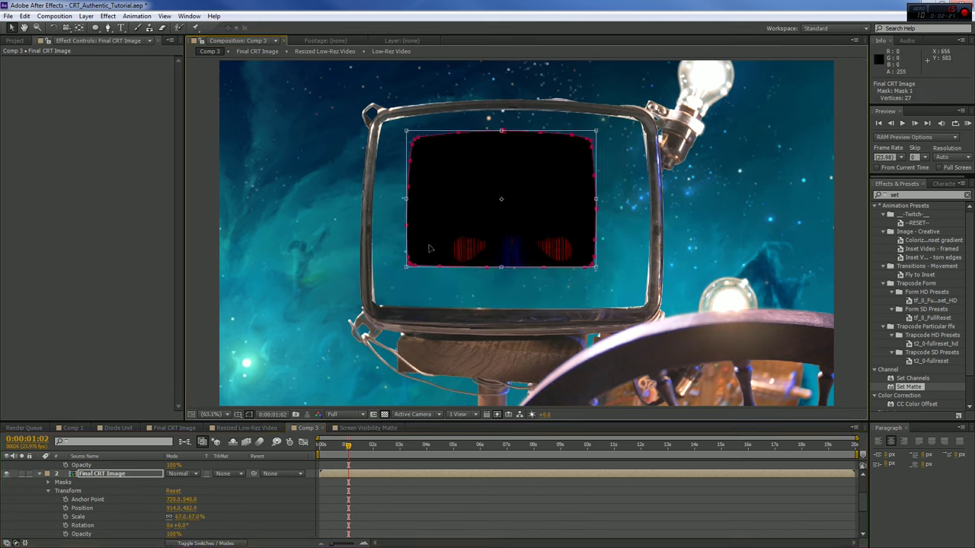
left_click_drag(407, 266, 367, 311)
left_click_drag(596, 131, 656, 107)
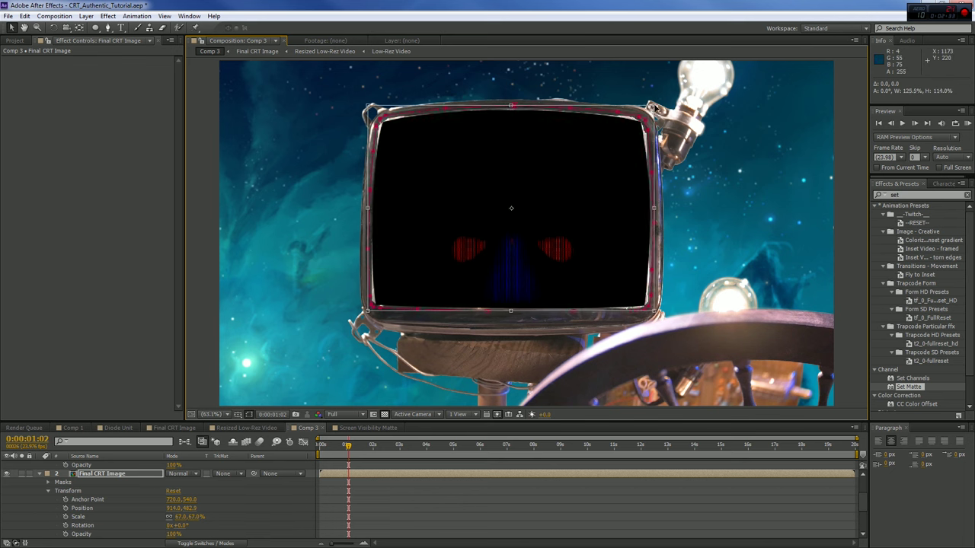
key("slash")
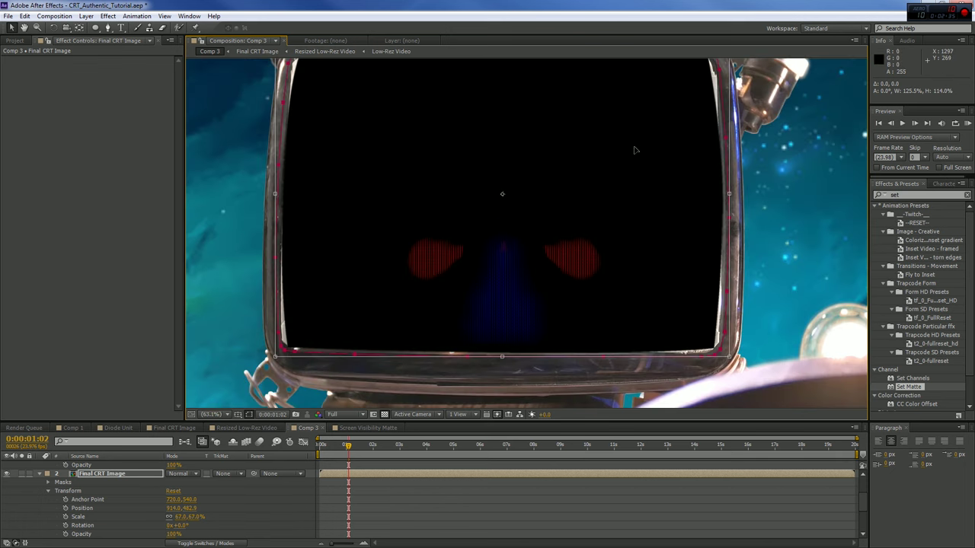
left_click_drag(634, 150, 601, 178)
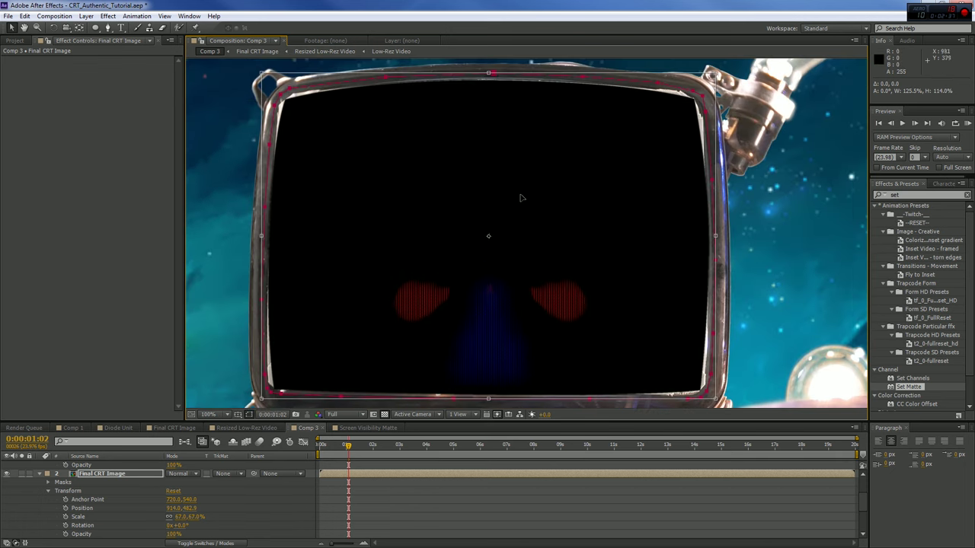
key("shift+slash")
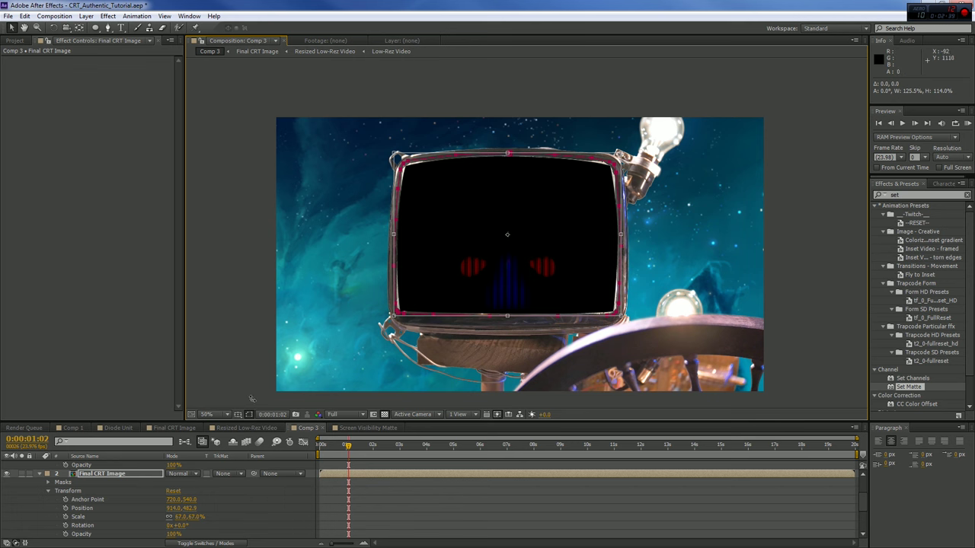
key("Return")
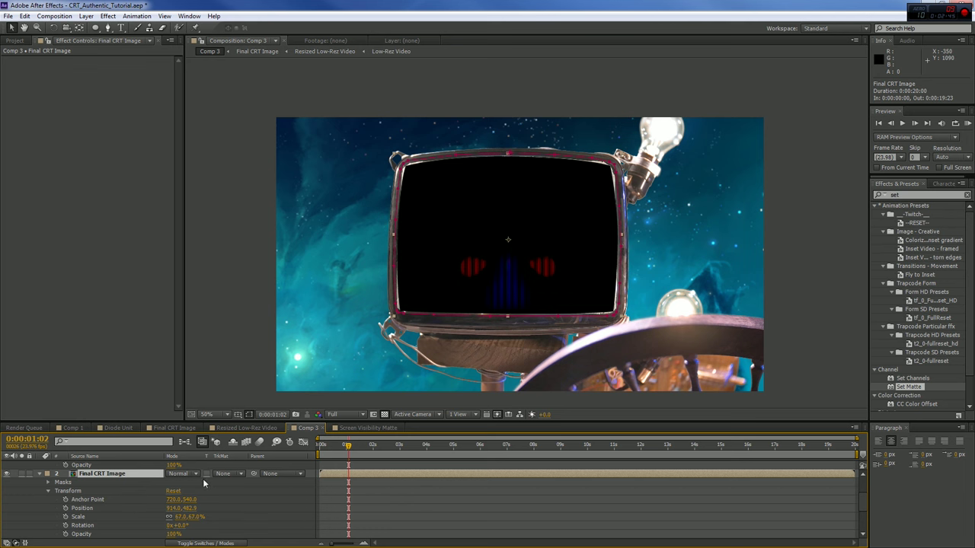
left_click(206, 543)
left_click(222, 473)
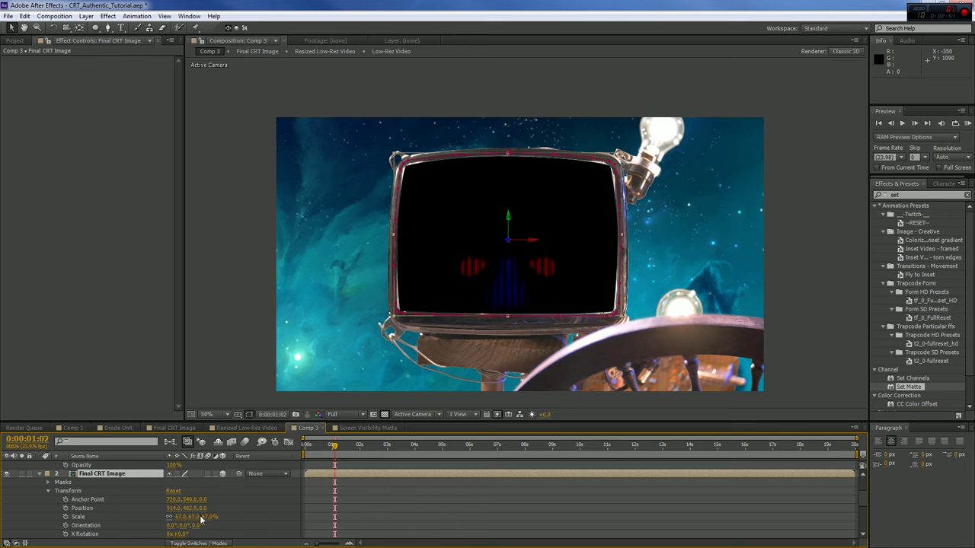
Step: Tilt Final CRT Image back to -16° X Rotation
scroll(128, 518, "down", 3)
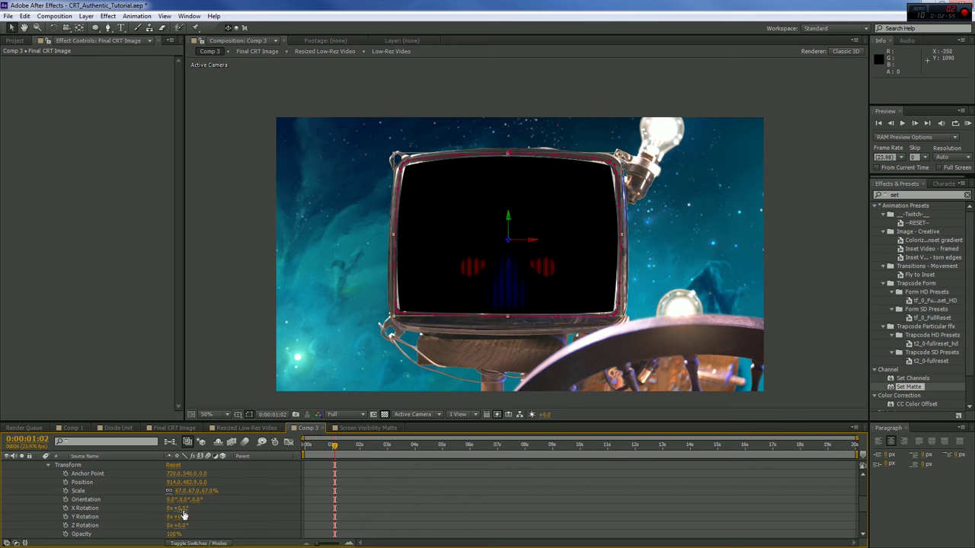
left_click_drag(183, 508, 179, 509)
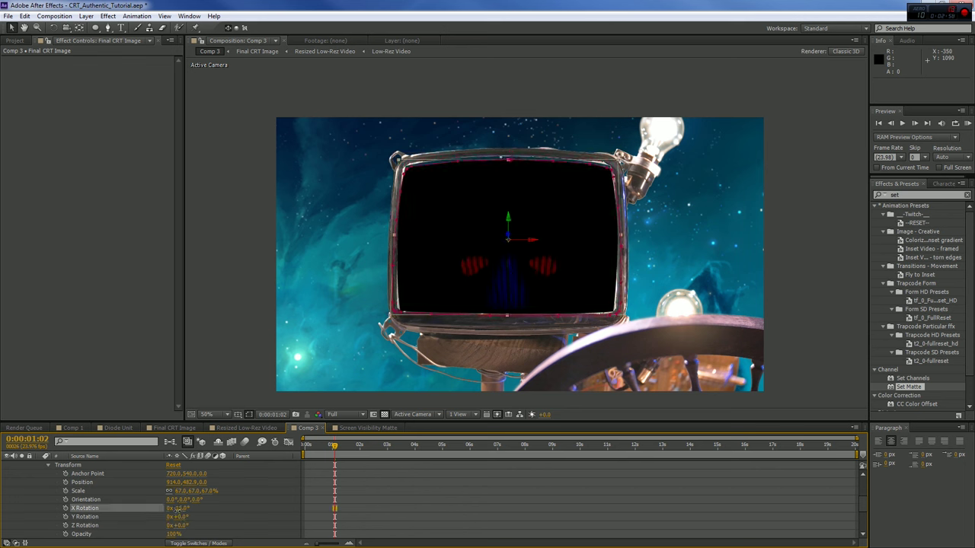
left_click(509, 321)
left_click(468, 319)
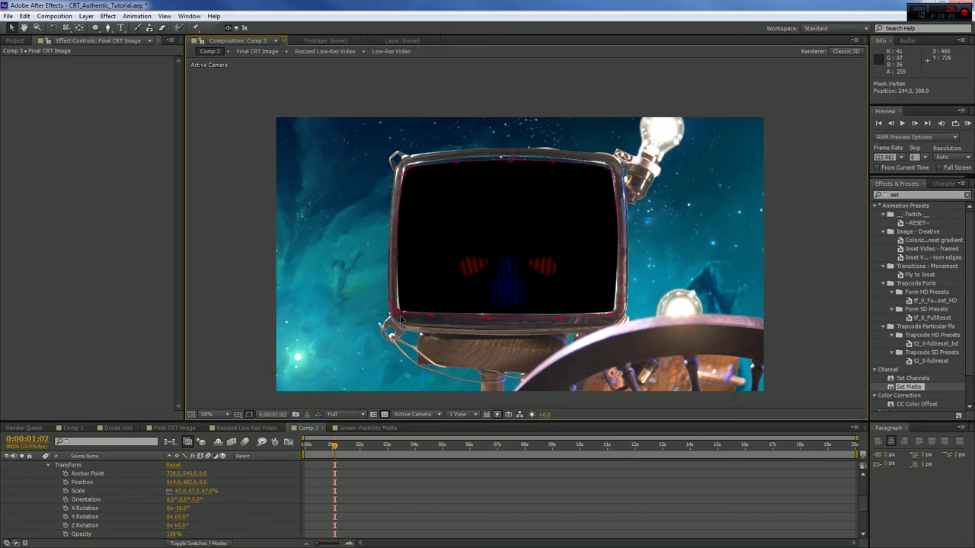
Step: Nudge the mask's top-edge points upward to meet the screen's top edge
key("period")
key("period")
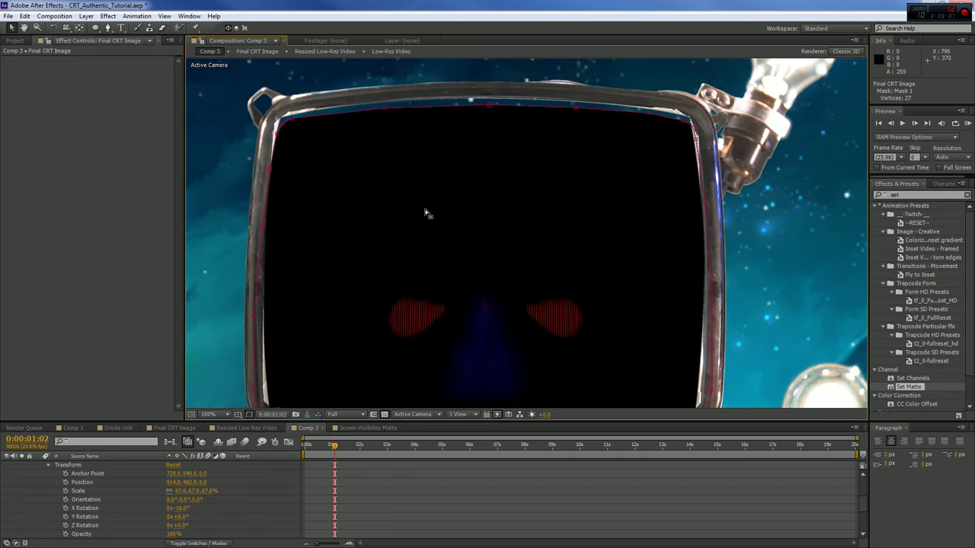
left_click_drag(257, 112, 724, 157)
key("shift+Up")
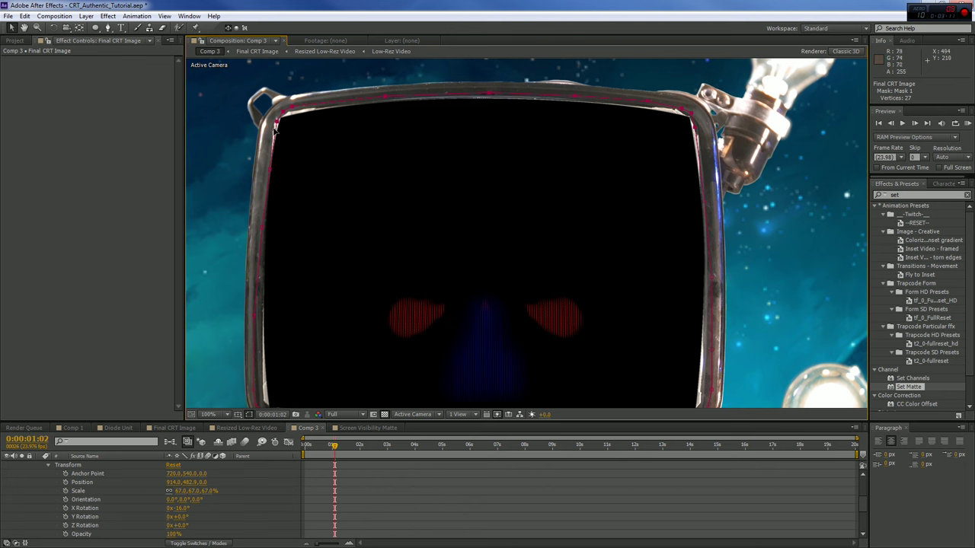
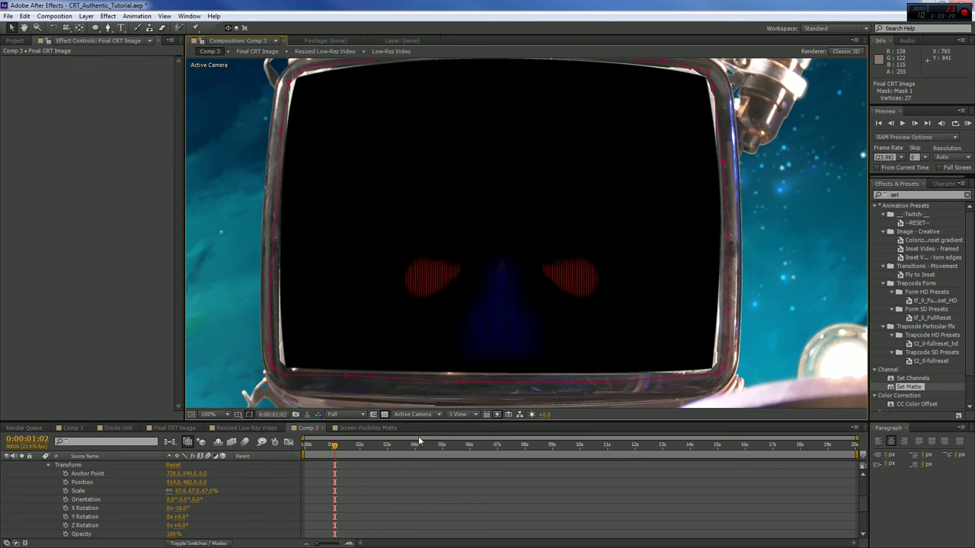
Step: Freeze the Shot-049 monitor overlay layer on its first frame with Time > Freeze Frame
left_click_drag(431, 451, 631, 450)
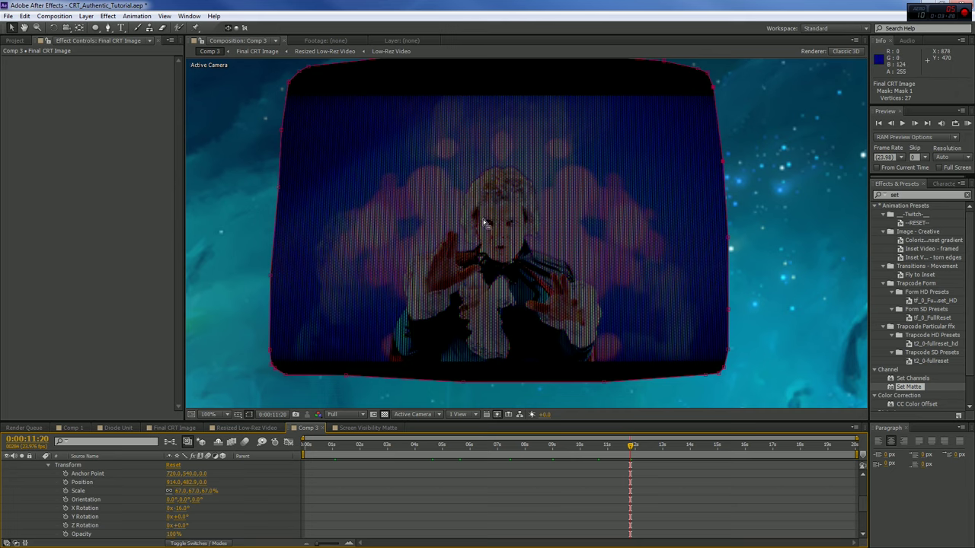
key("comma")
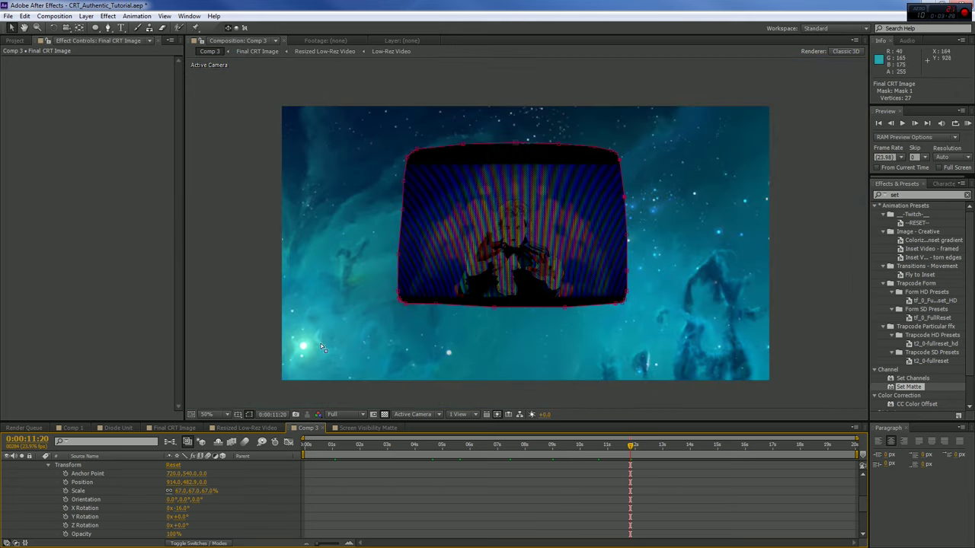
left_click(102, 472)
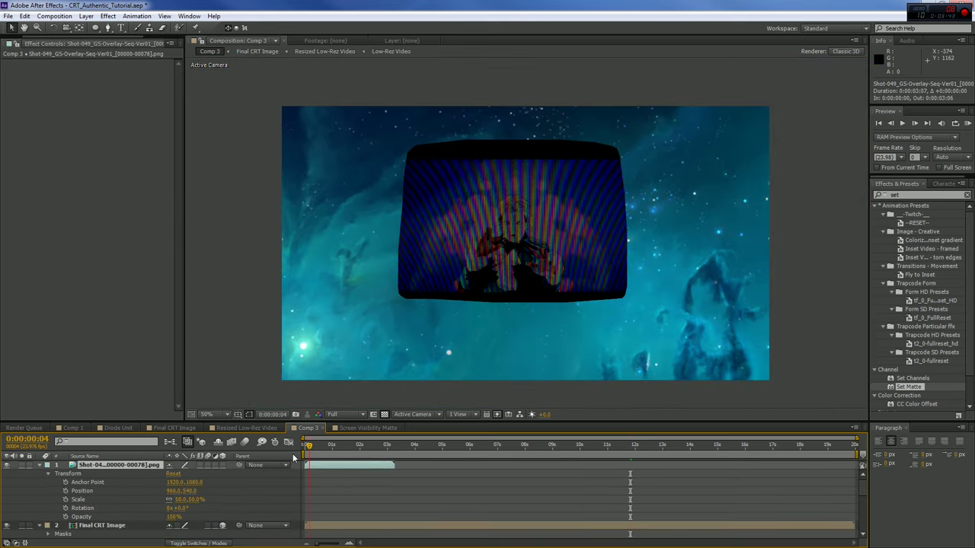
key("Home")
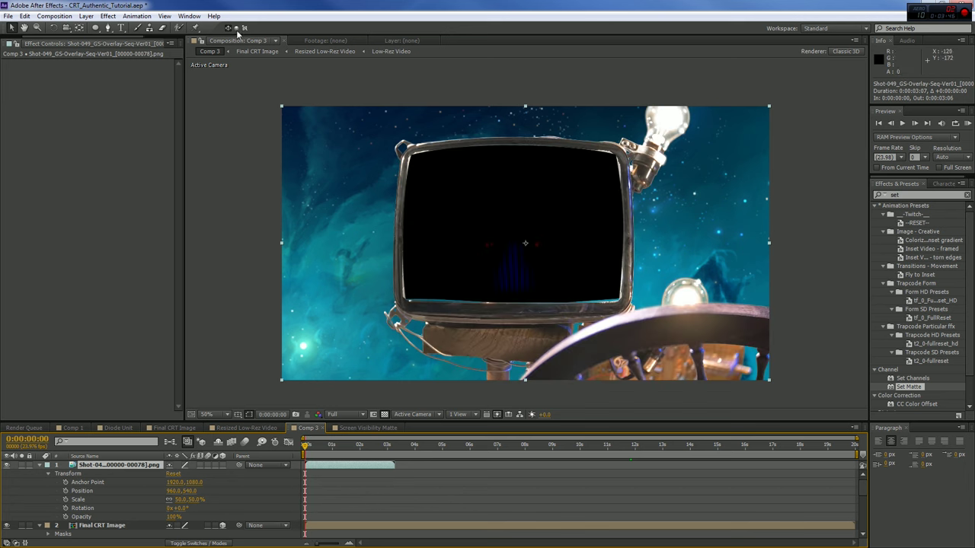
right_click(122, 473)
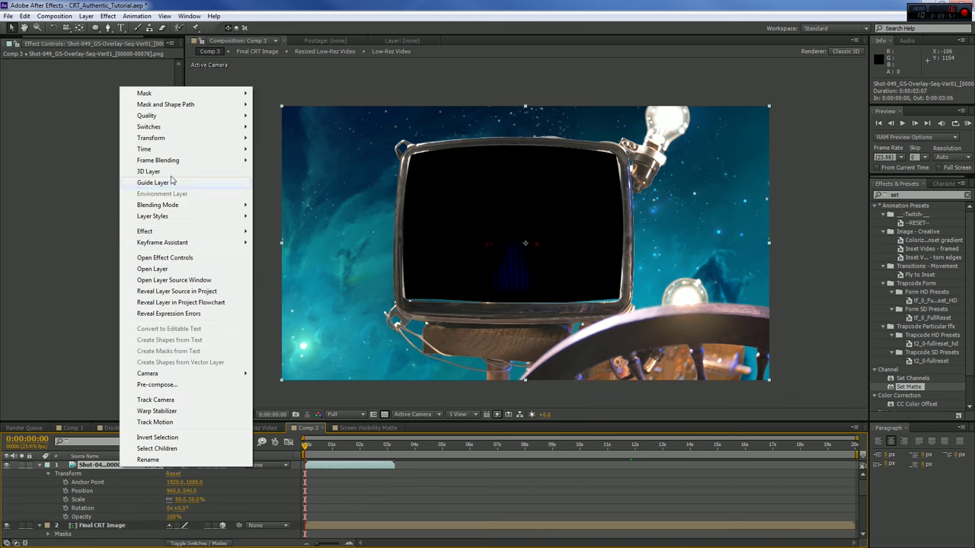
mouse_move(174, 148)
left_click(320, 181)
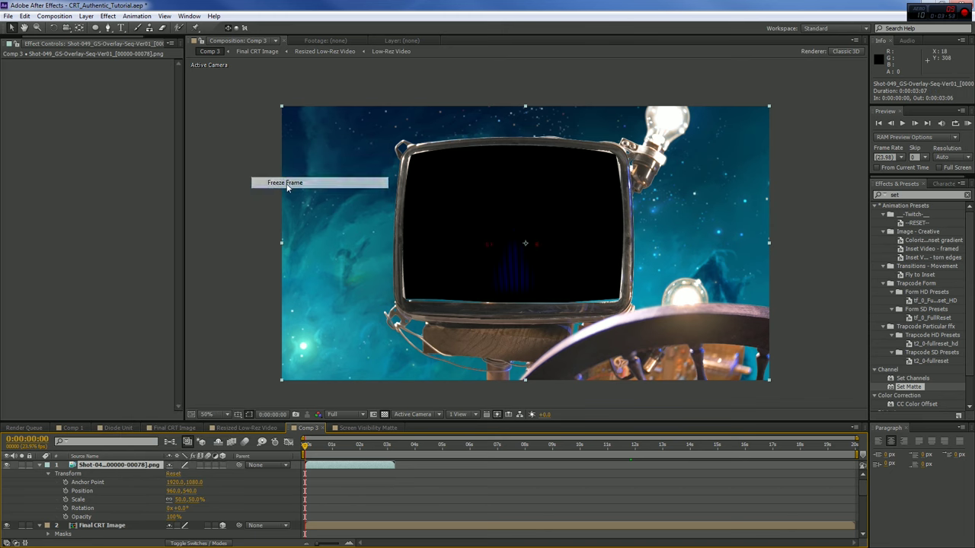
Step: Stretch the overlay's out-point to the comp end and check frames up to 0:00:10:19
left_click_drag(395, 465, 855, 464)
left_click(529, 446)
left_click(601, 447)
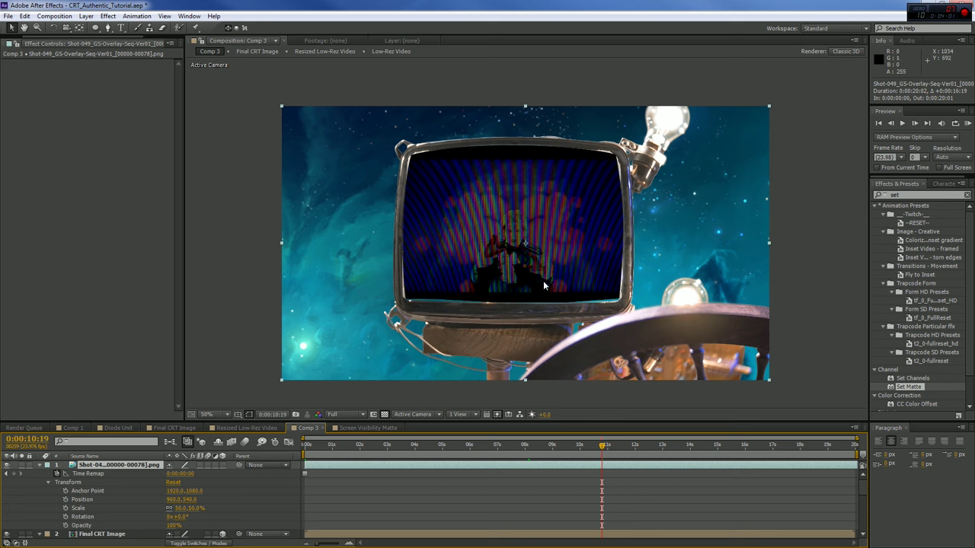
Step: Keyframe the Final CRT Image's Position and fit its mask's top and bottom points to the screen
left_click(40, 465)
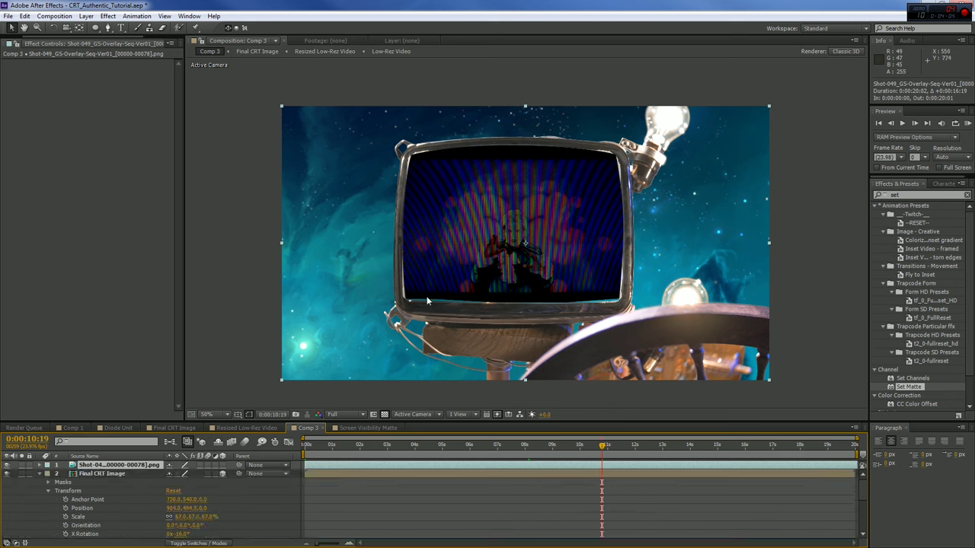
left_click(120, 473)
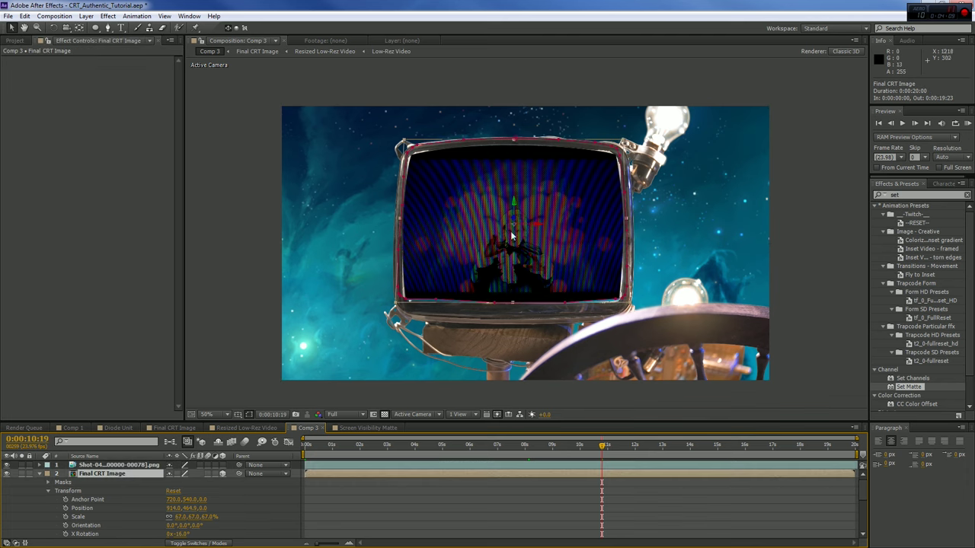
key("alt+shift+p")
left_click_drag(185, 508, 185, 508)
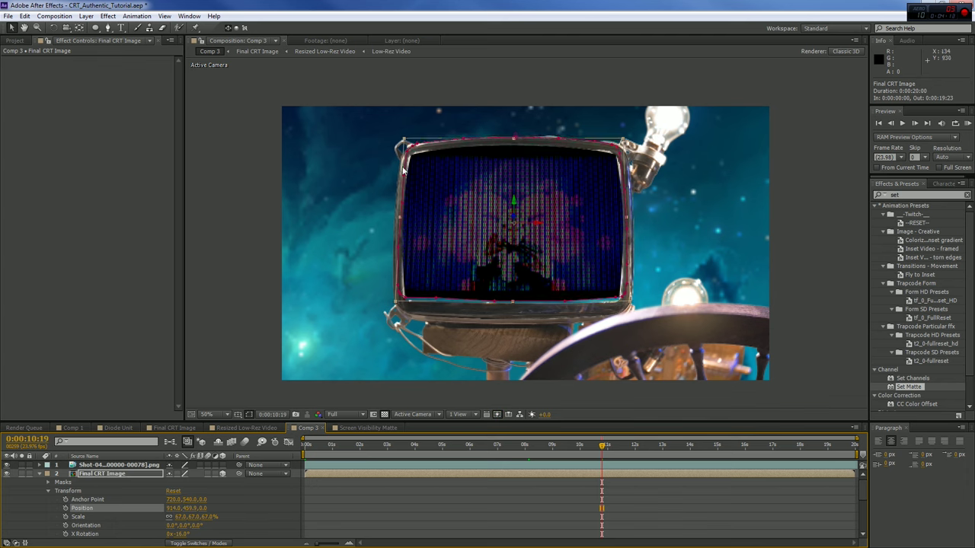
left_click_drag(391, 129, 623, 161)
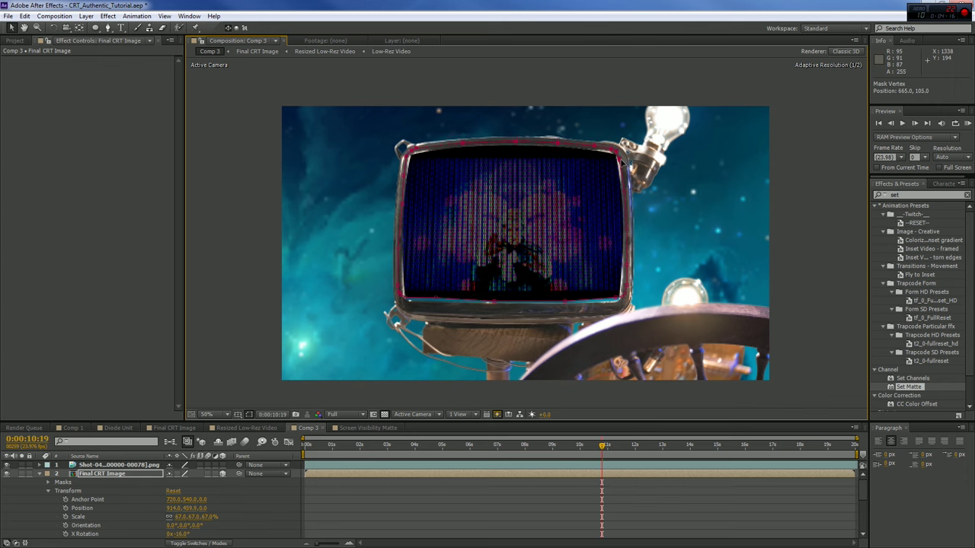
left_click_drag(371, 265, 617, 316)
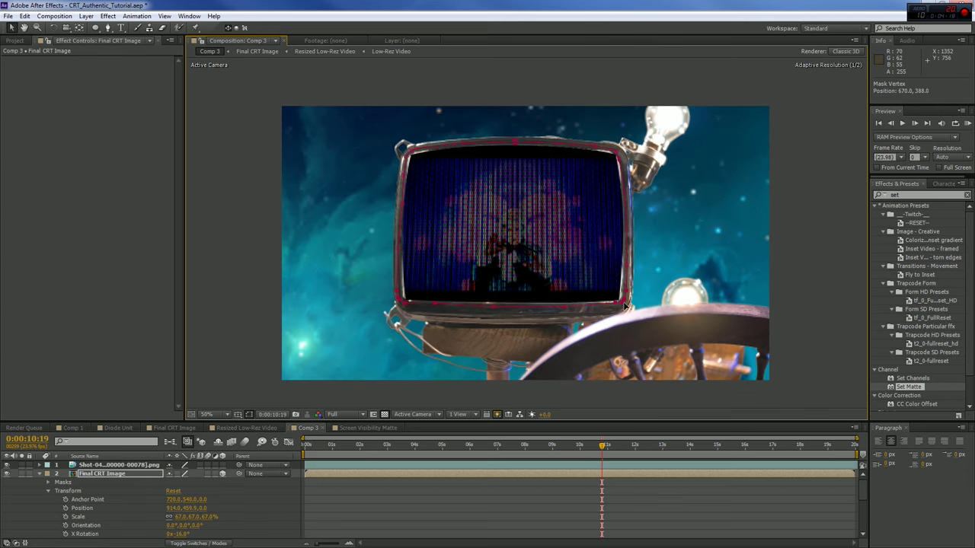
key("period")
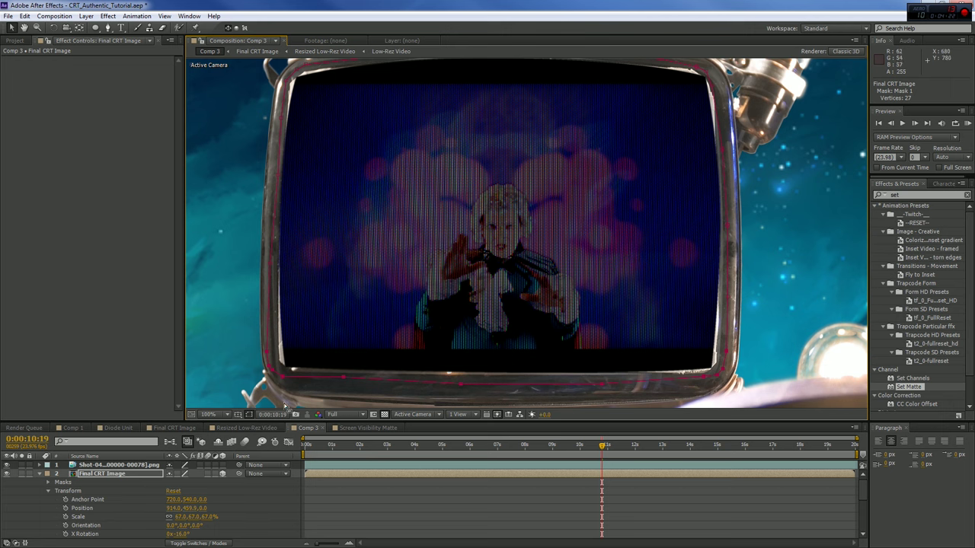
mouse_move(191, 506)
left_mouse_down()
mouse_move(202, 506)
mouse_move(194, 506)
left_mouse_up()
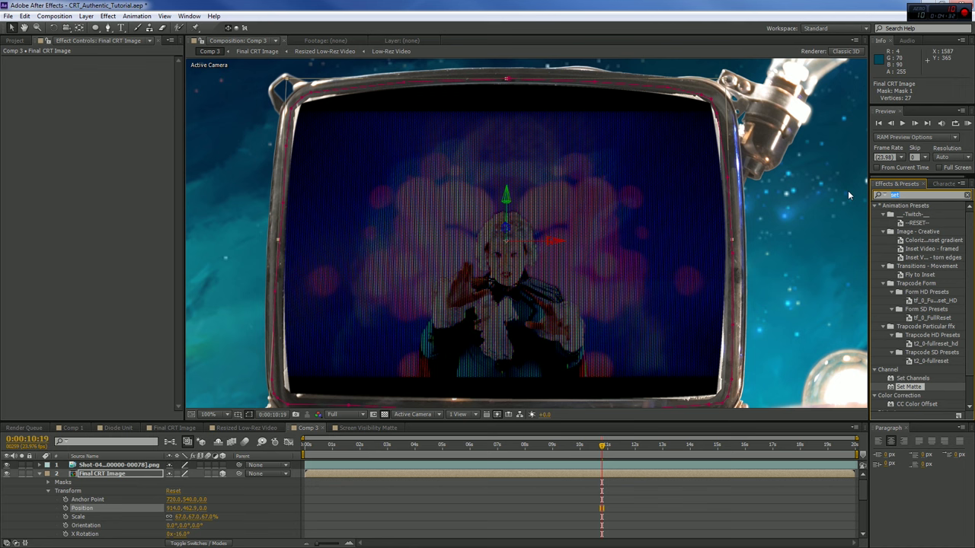
Step: Apply CC Lens to the Final CRT Image layer and begin adjusting its size
type("lens")
left_click_drag(910, 231, 144, 472)
left_click_drag(99, 79, 35, 79)
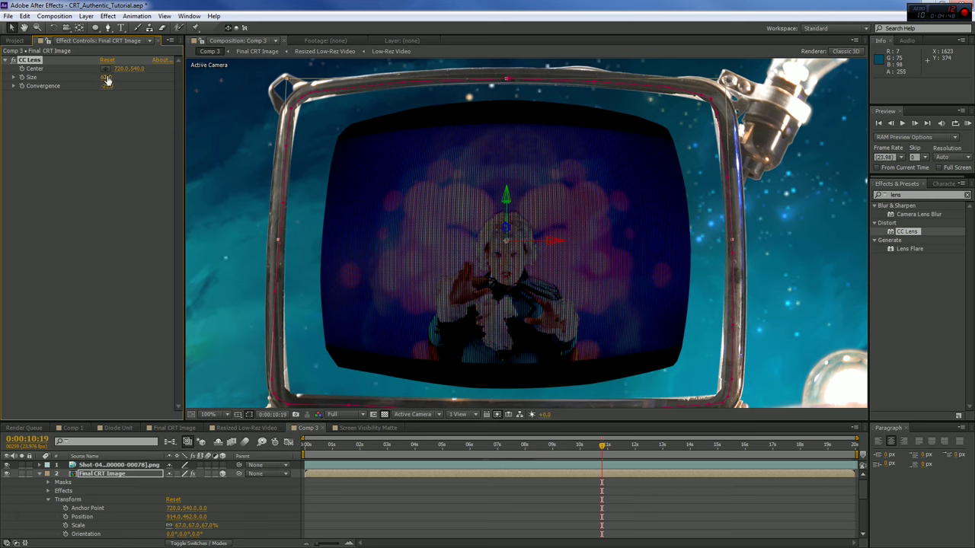
Step: Set the CC Lens Size to 150 on the CRT image
left_click_drag(107, 77, 152, 84)
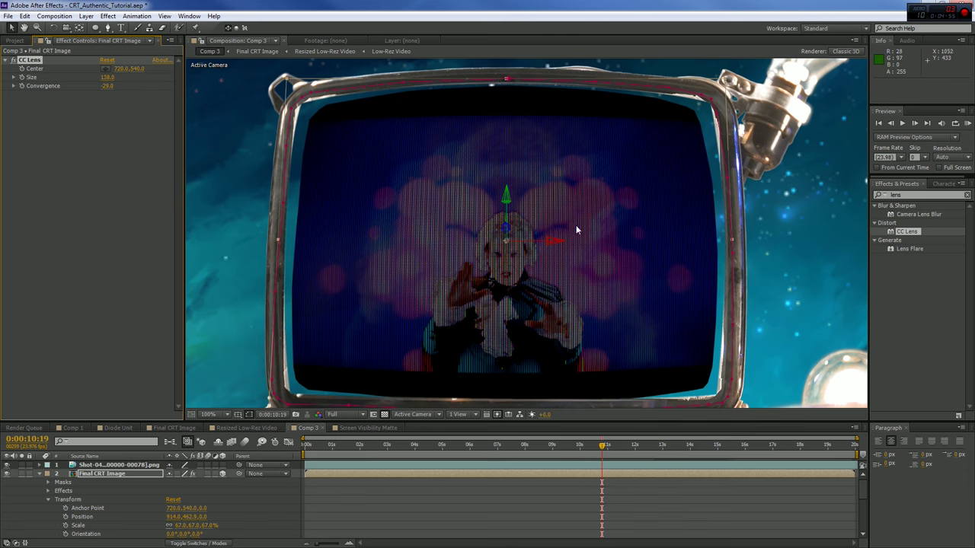
scroll(573, 213, "down", 2)
left_click(107, 77)
type("150")
key("Return")
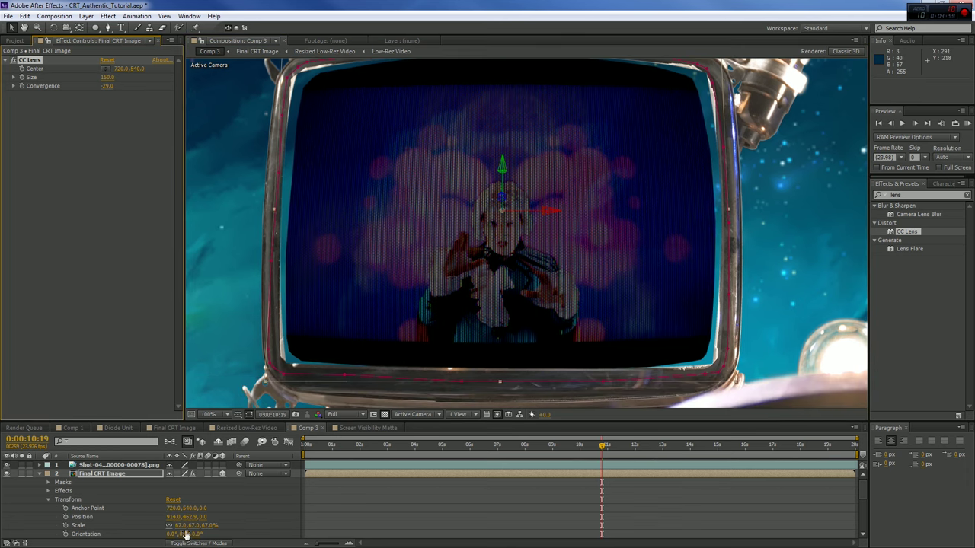
Step: Scale the Final CRT Image up to 74% and recentre the composition view
left_click_drag(179, 526, 184, 525)
scroll(457, 277, "down", 2)
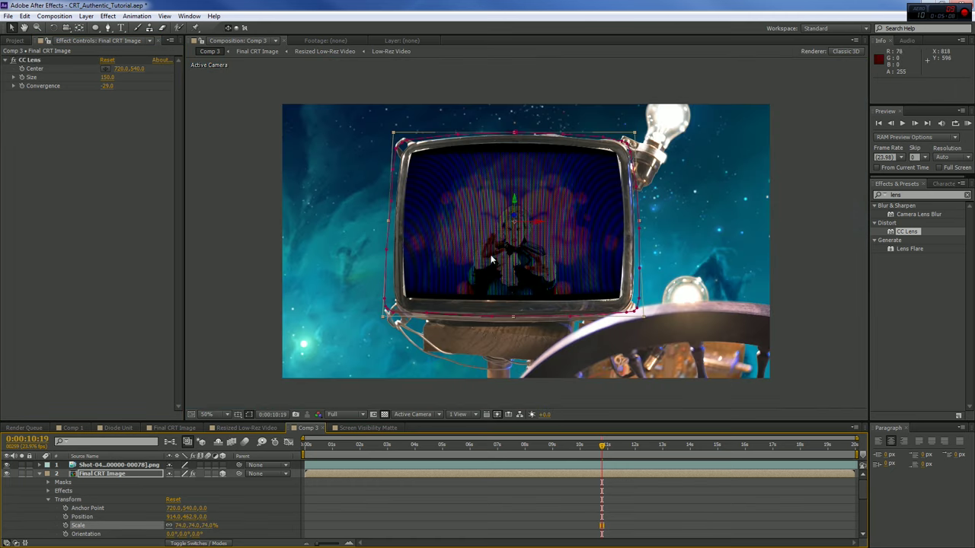
left_click_drag(491, 261, 480, 279)
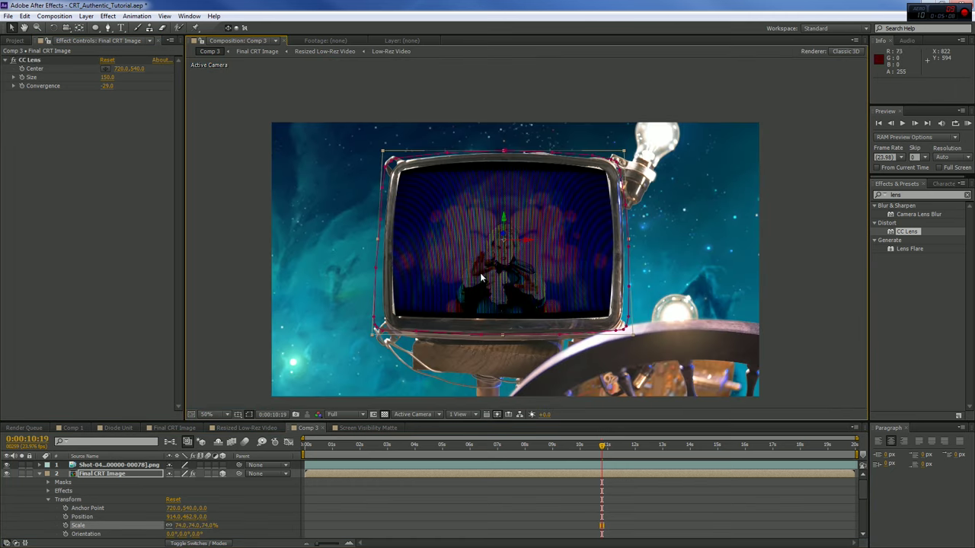
left_click(41, 474)
left_click(911, 195)
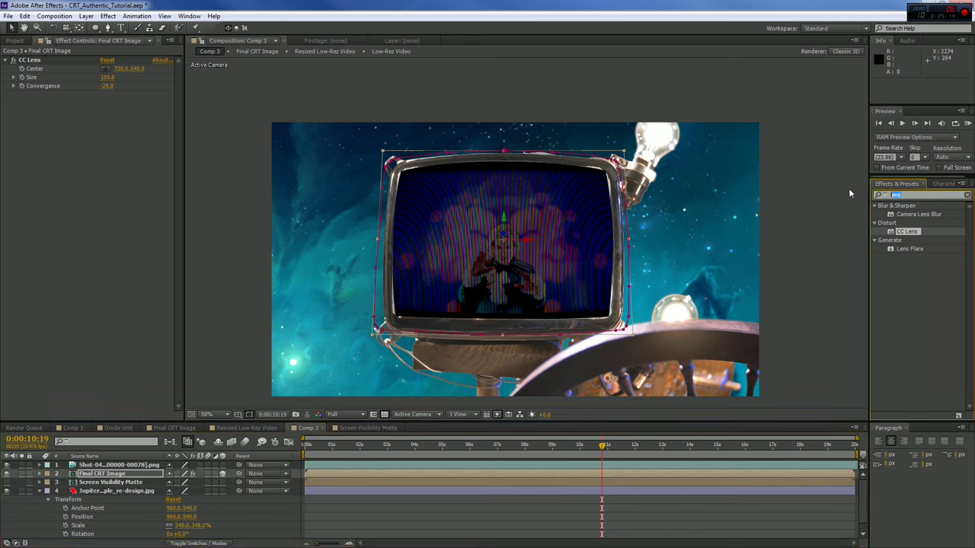
Step: Apply Glow to the CRT image with threshold 45.5% and radius 41
type("glow")
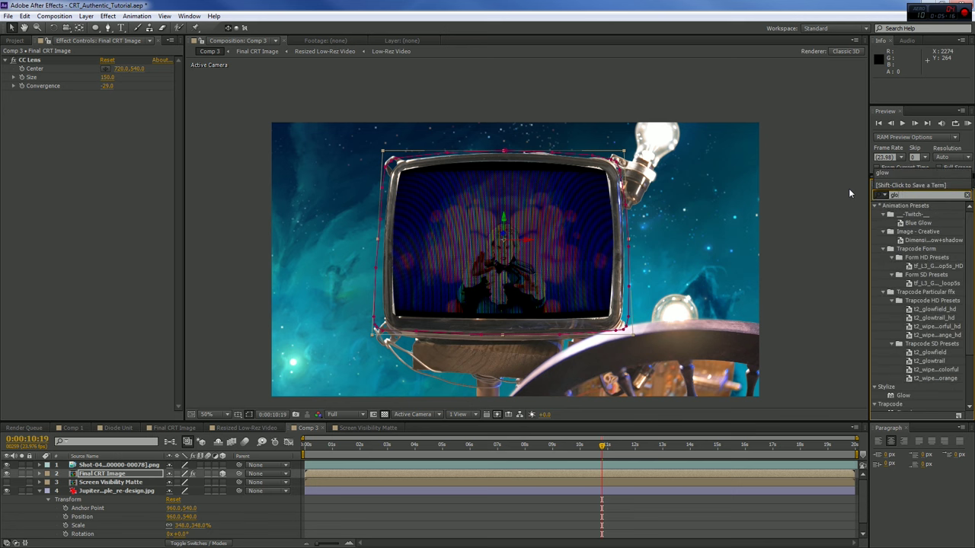
left_click_drag(905, 397, 121, 475)
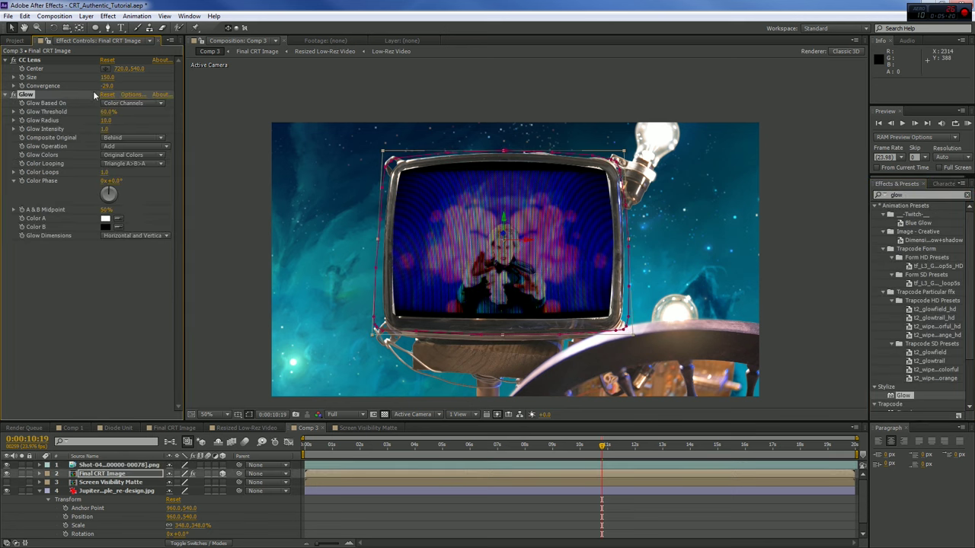
key("period")
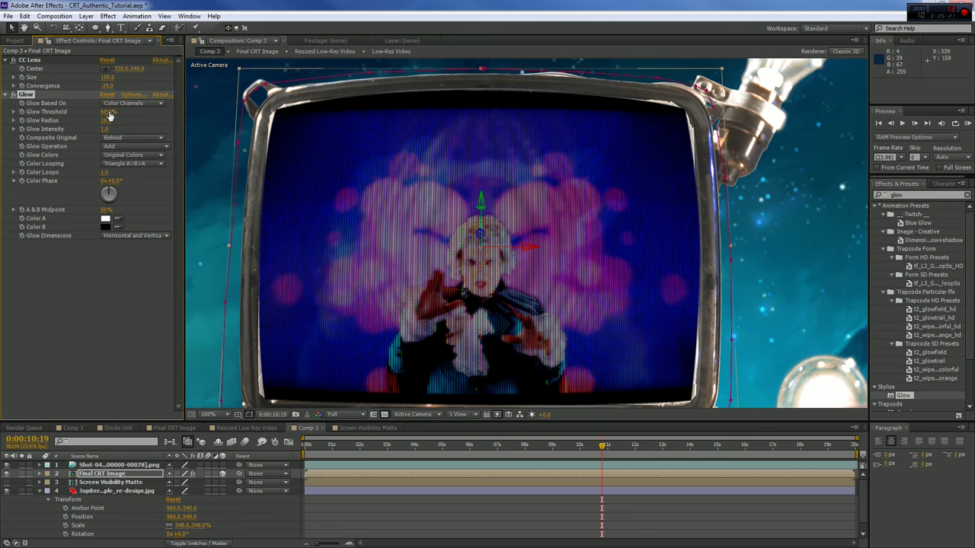
left_click_drag(102, 111, 84, 106)
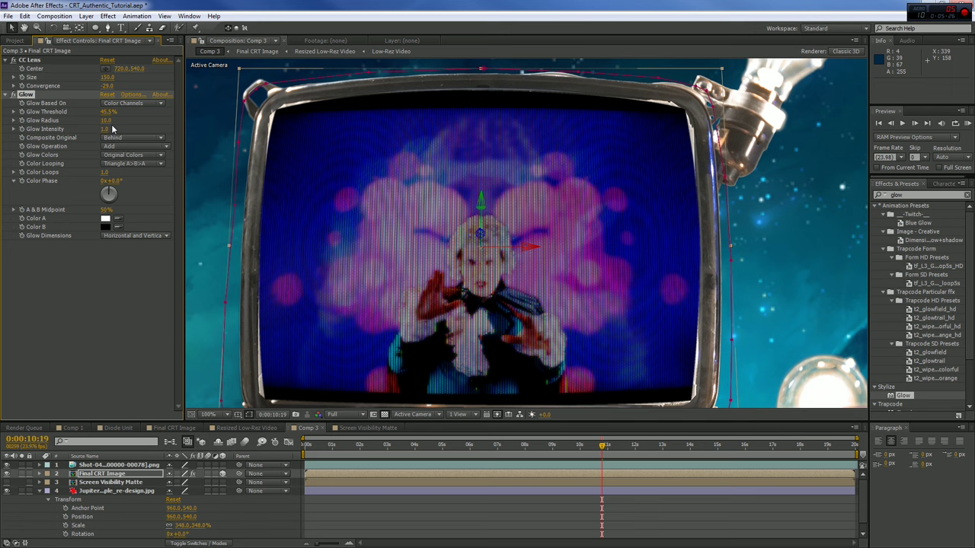
left_click_drag(106, 131, 126, 122)
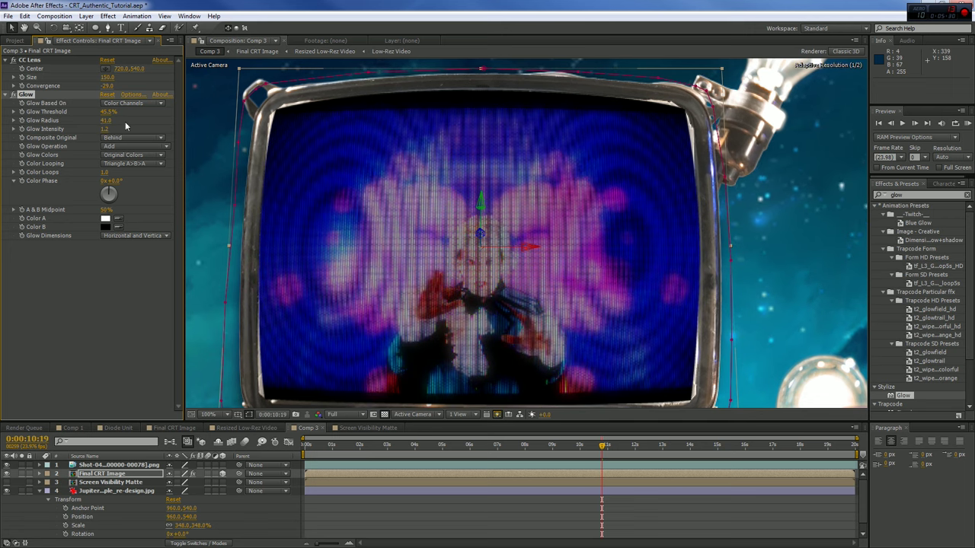
scroll(404, 195, "down", 2)
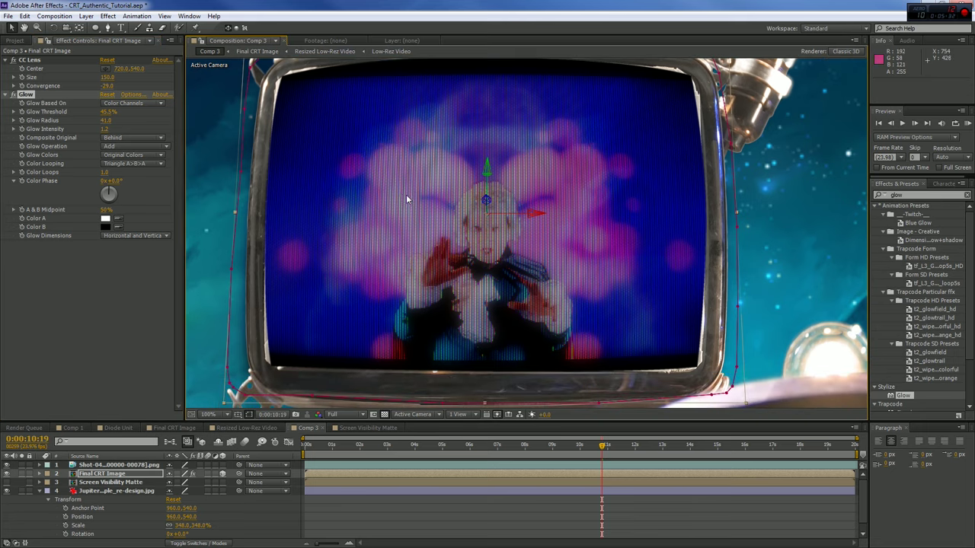
Step: Inspect the scanlines, preview 12:07 and 15:14, then open the Screen Visibility Matte comp
key("period")
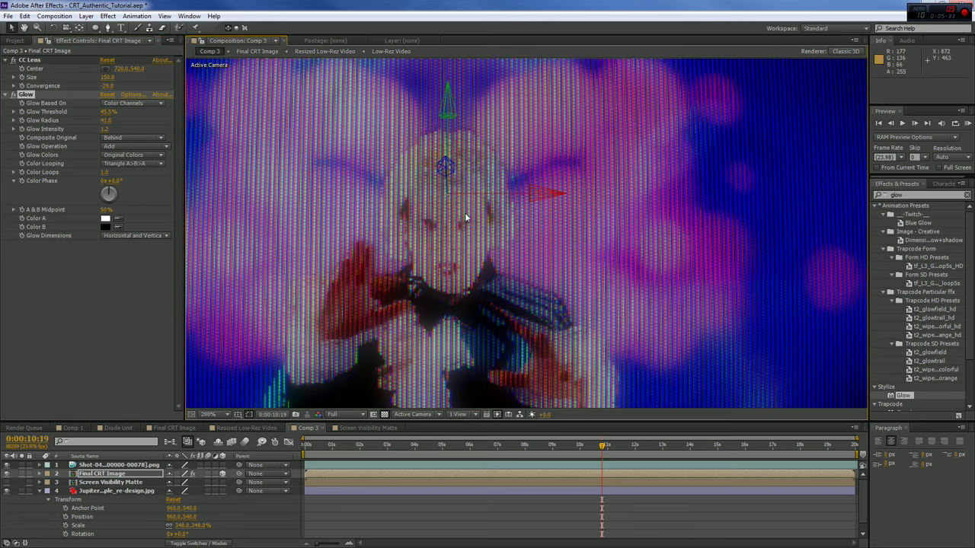
key("period")
key("comma")
key("comma")
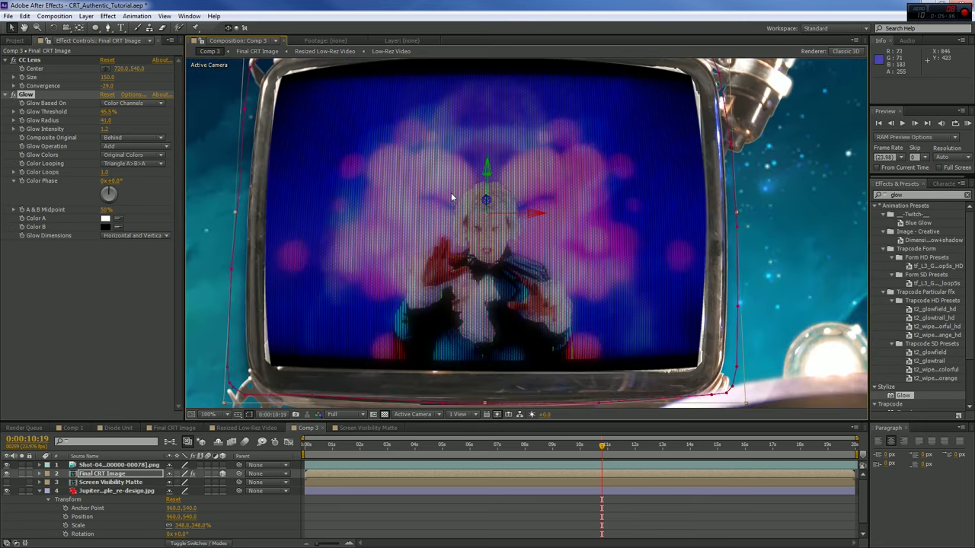
left_click(643, 447)
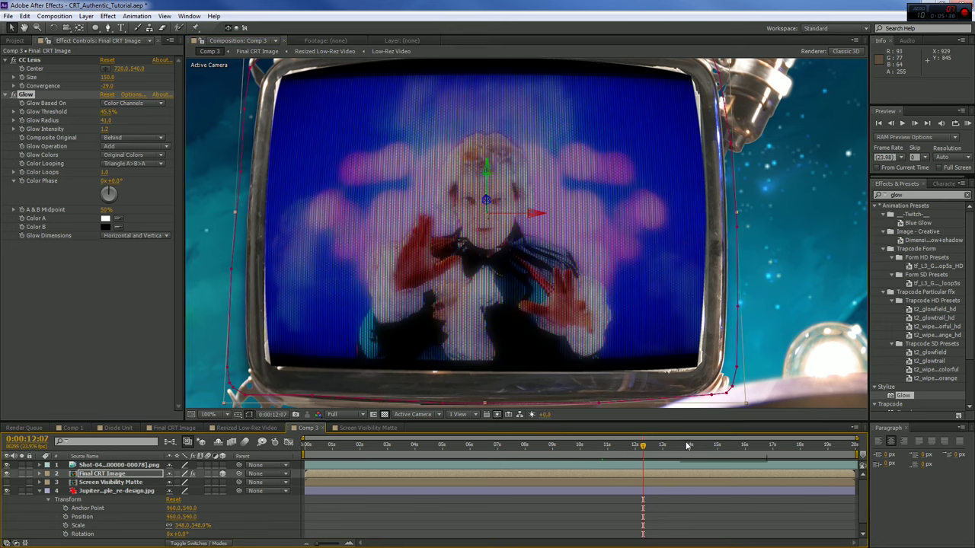
left_click(734, 447)
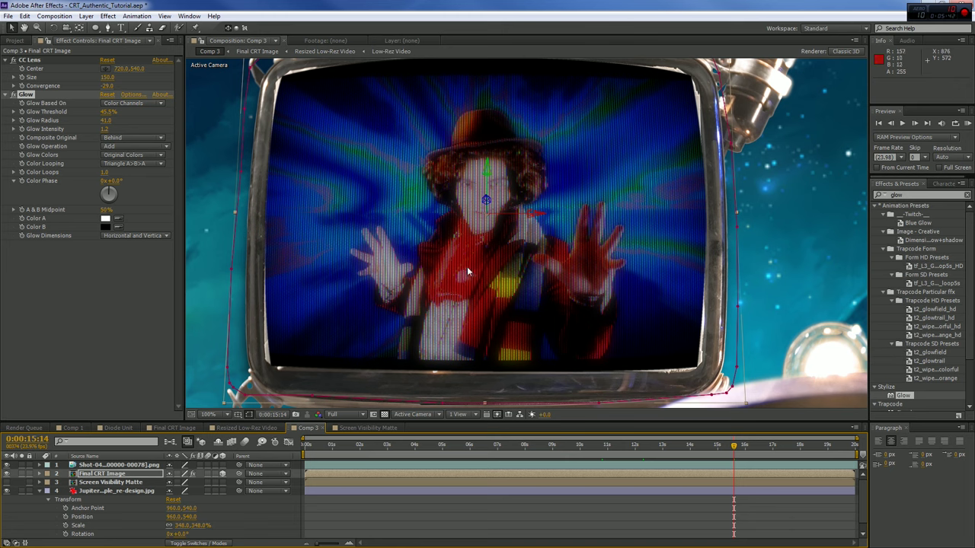
left_click(363, 428)
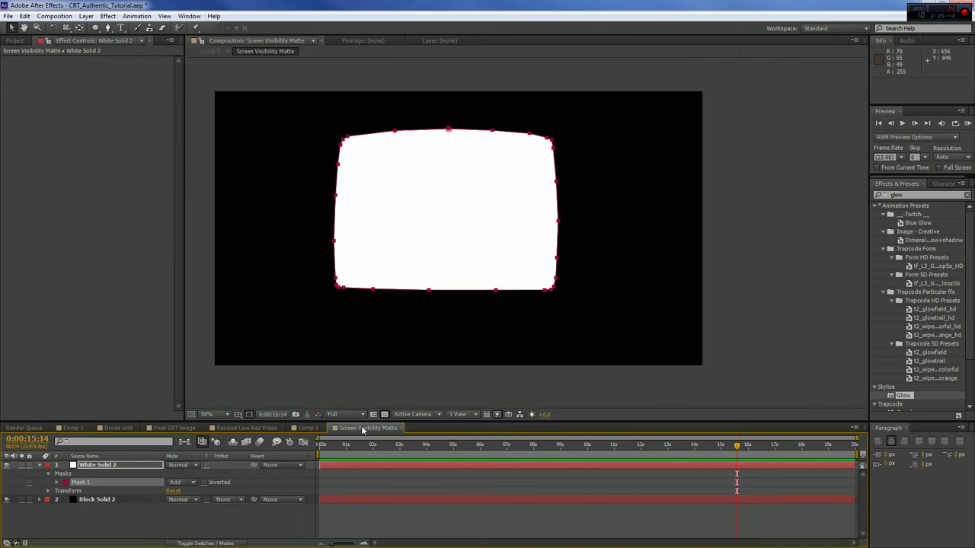
Step: Open the Resized Low-Rez Video composition at full-size view
left_click(246, 427)
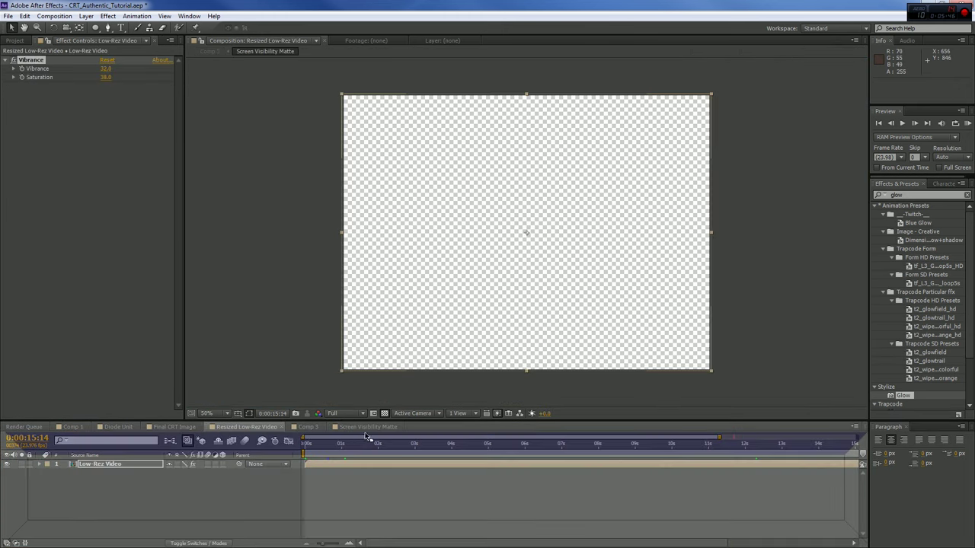
left_click_drag(366, 436, 390, 432)
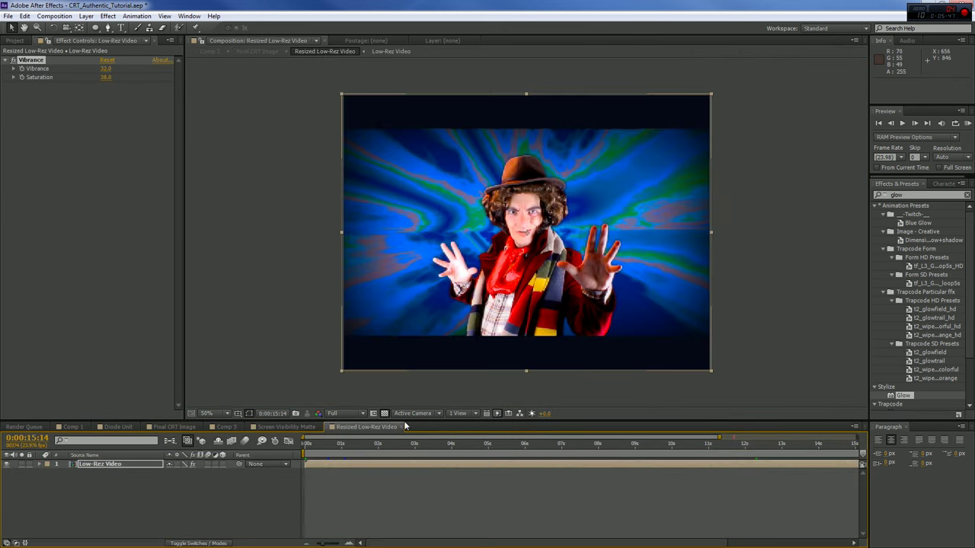
key("/")
Step: Apply Noise to the low-res video with Amount of Noise set to 12%
left_click(879, 196)
type("noise")
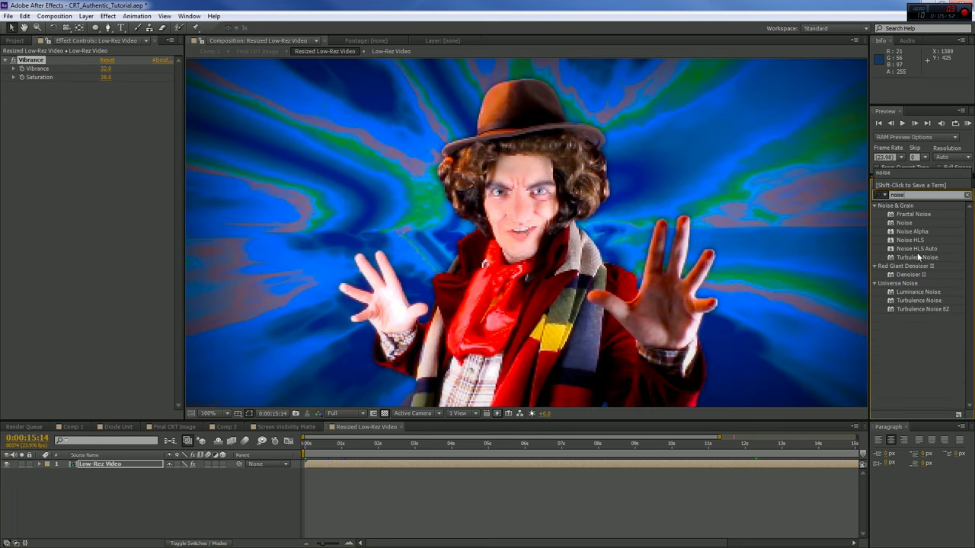
left_click(907, 223)
left_click_drag(883, 239, 145, 349)
mouse_move(114, 97)
left_mouse_down()
mouse_move(104, 99)
mouse_move(122, 107)
left_mouse_up()
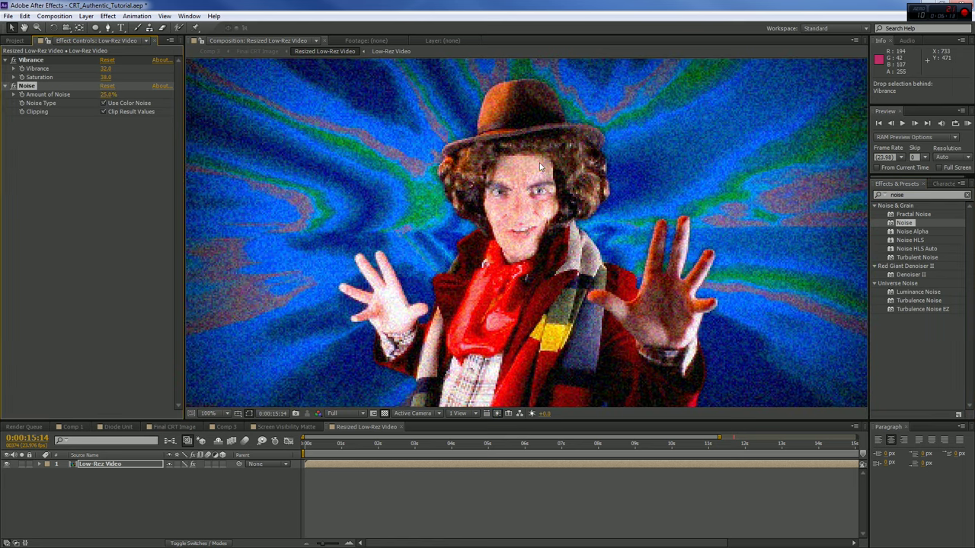
left_click_drag(108, 94, 95, 94)
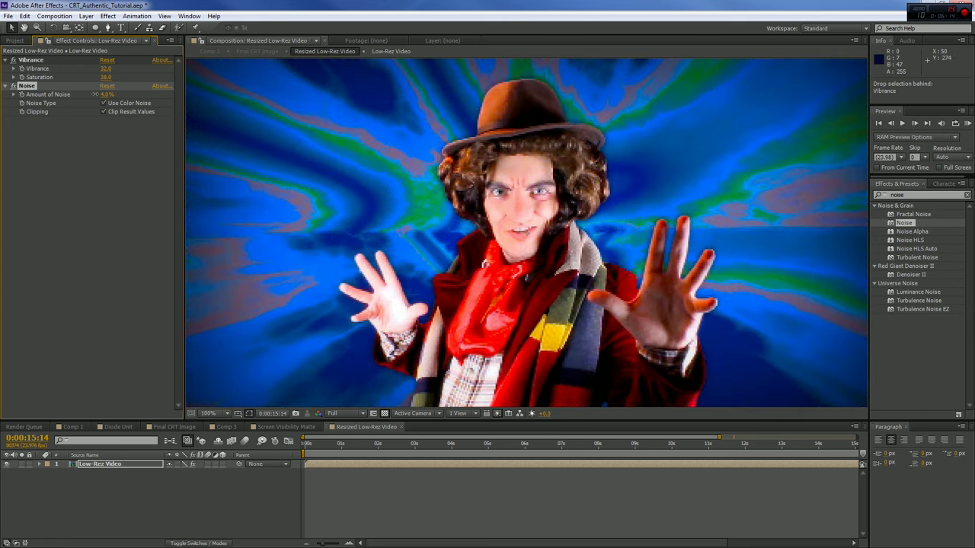
left_click(105, 95)
type("12")
key("Return")
Step: Compare the grain in Comp 3, then delete the Noise effect
left_click(215, 426)
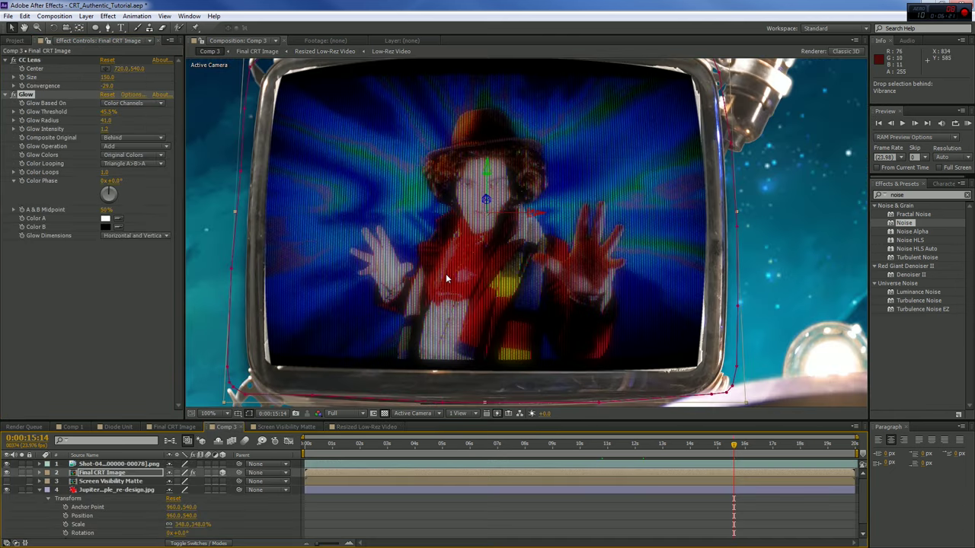
scroll(446, 274, "up", 2)
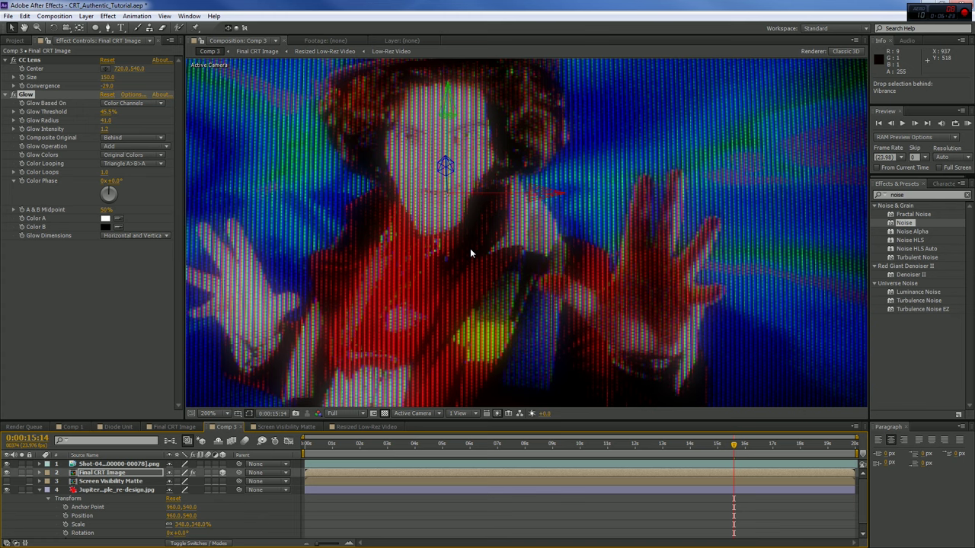
scroll(477, 244, "down", 2)
left_click(361, 427)
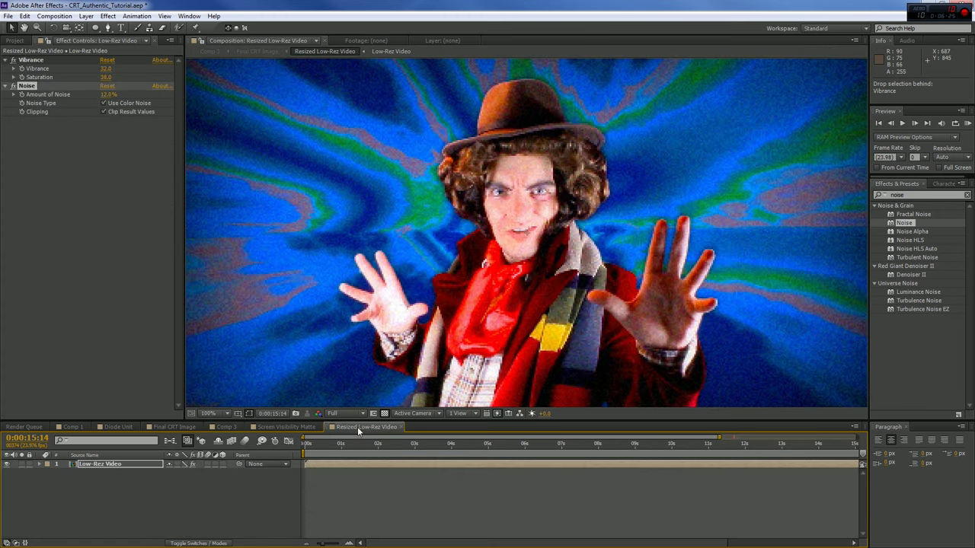
left_click(14, 86)
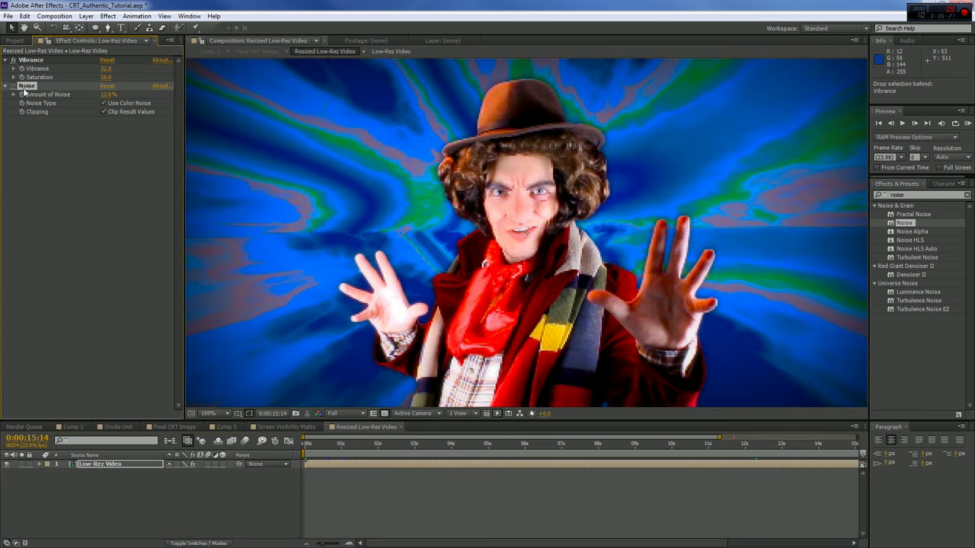
key("Delete")
left_click(883, 195)
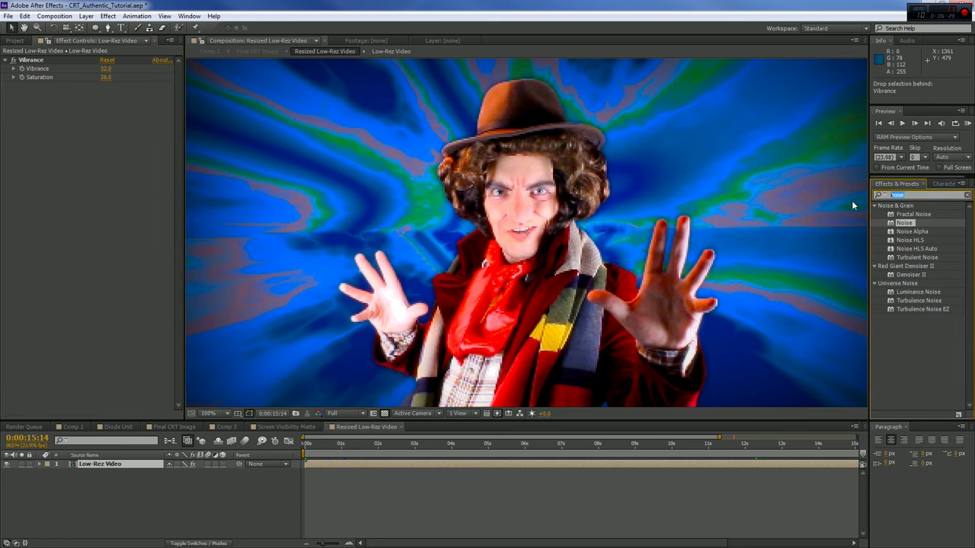
Step: Apply Echo to the low-res video with an Echo Time of -0.080
type("echo")
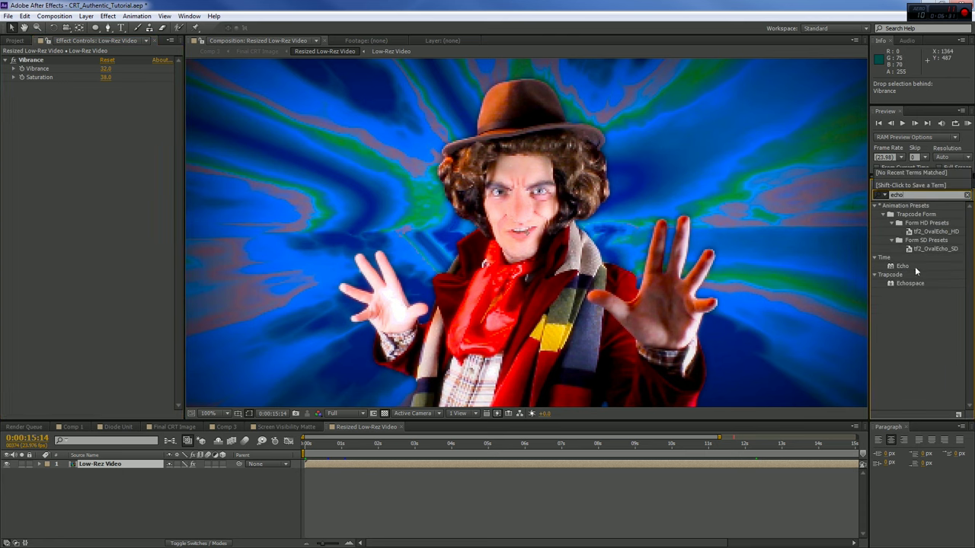
left_click_drag(902, 266, 121, 250)
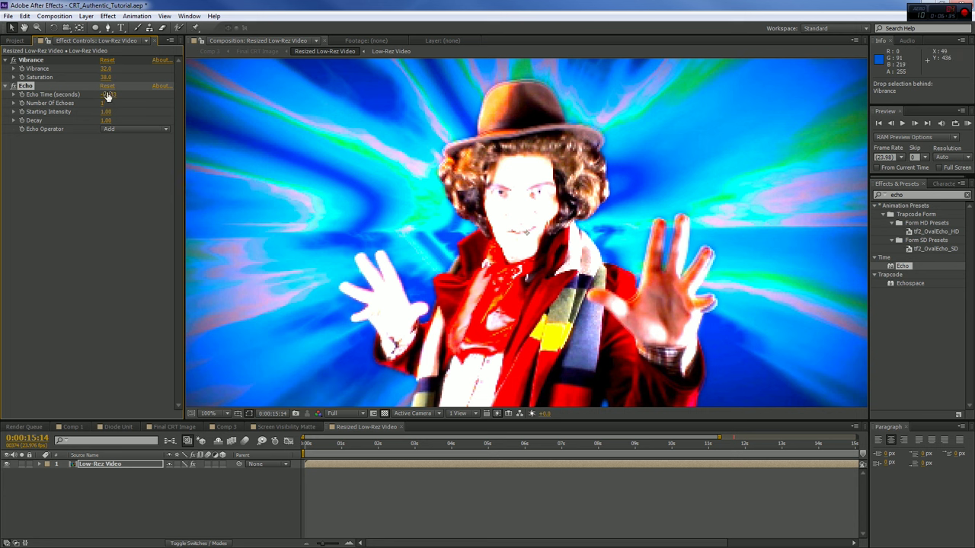
left_click(111, 94)
key("Return")
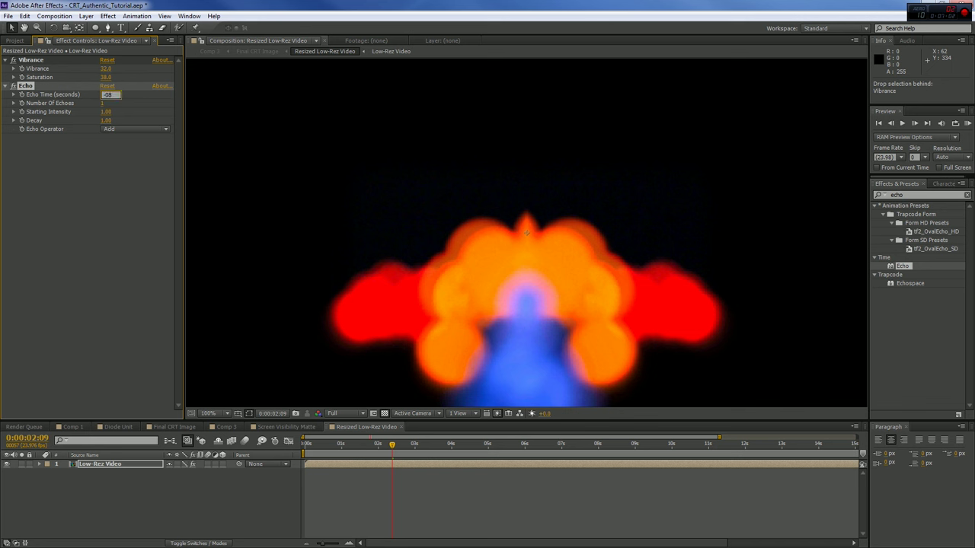
key("Return")
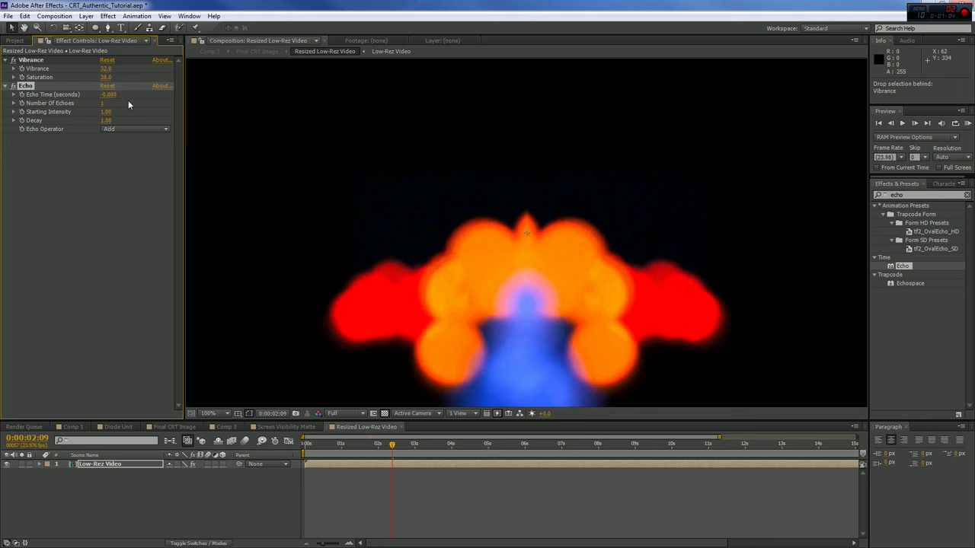
Step: Tune the number of echoes and their strength, then play back the trails from 0:00:05:04
left_click(103, 103)
type("6")
key("Return")
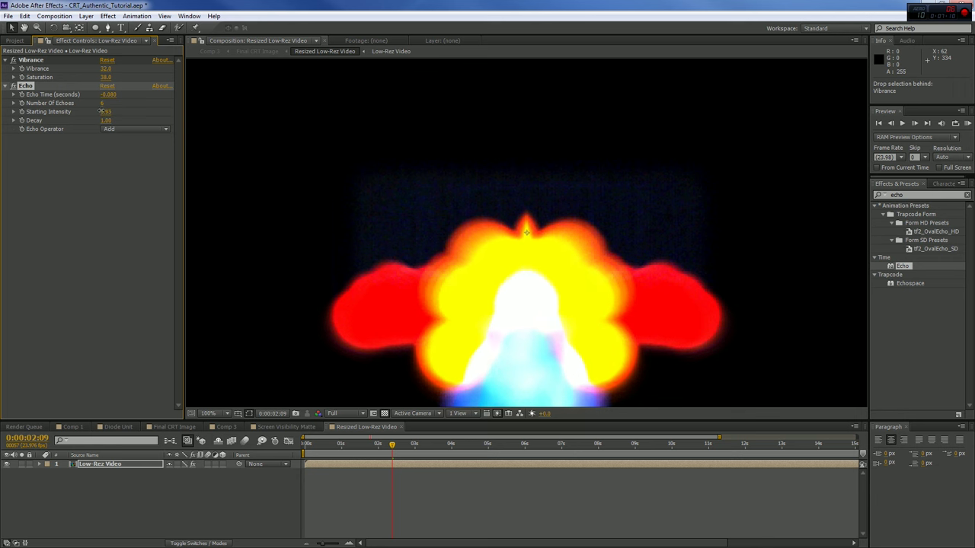
mouse_move(105, 111)
left_mouse_down()
mouse_move(72, 104)
mouse_move(99, 118)
mouse_move(91, 116)
mouse_move(111, 112)
left_mouse_up()
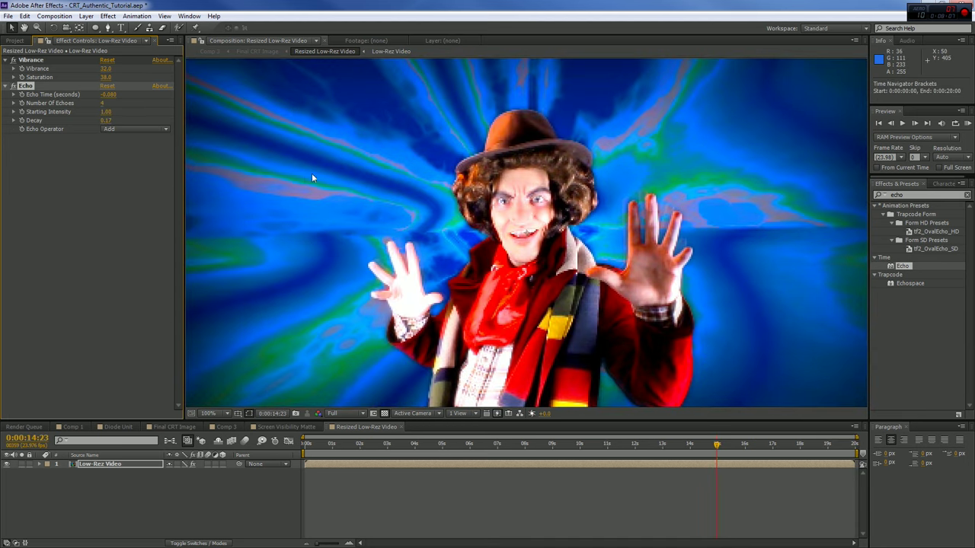
left_click(448, 445)
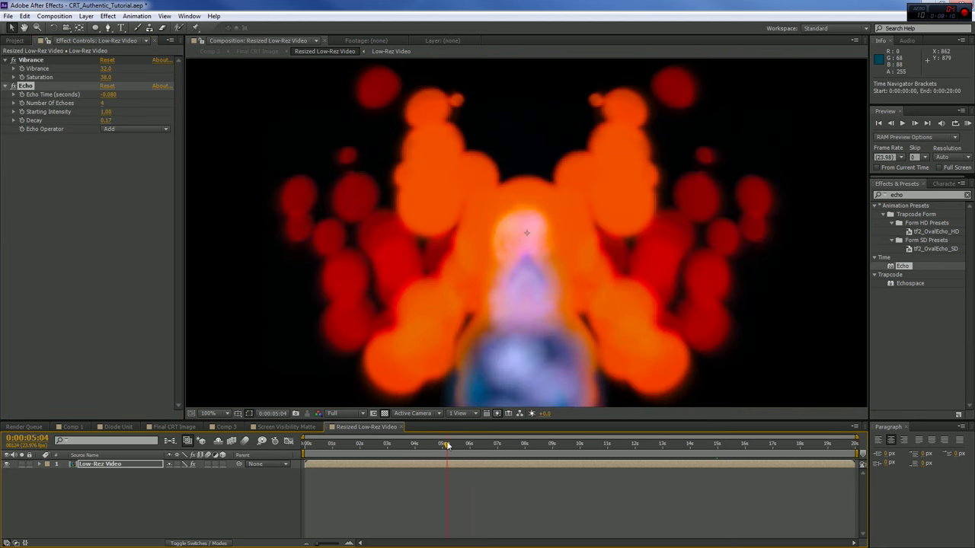
key("space")
left_click(133, 183)
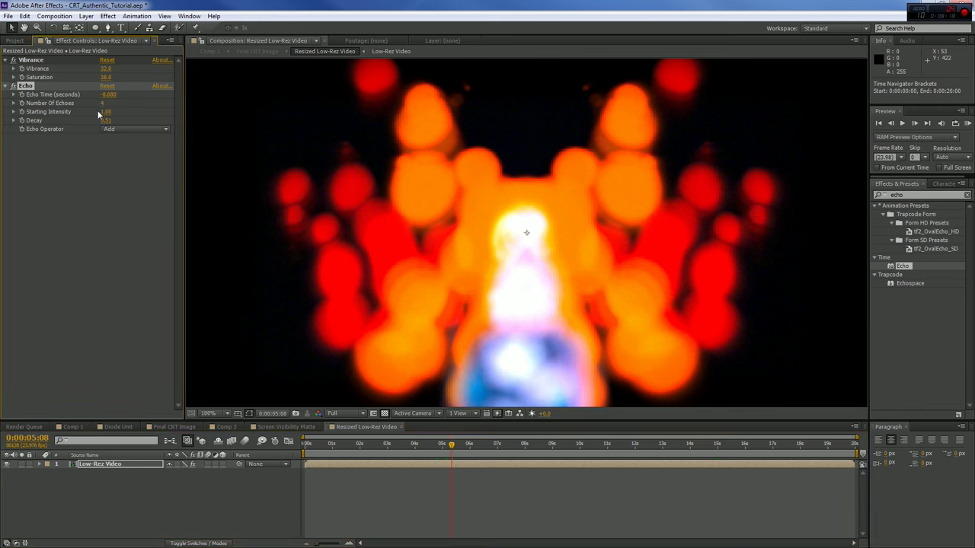
left_click(922, 195)
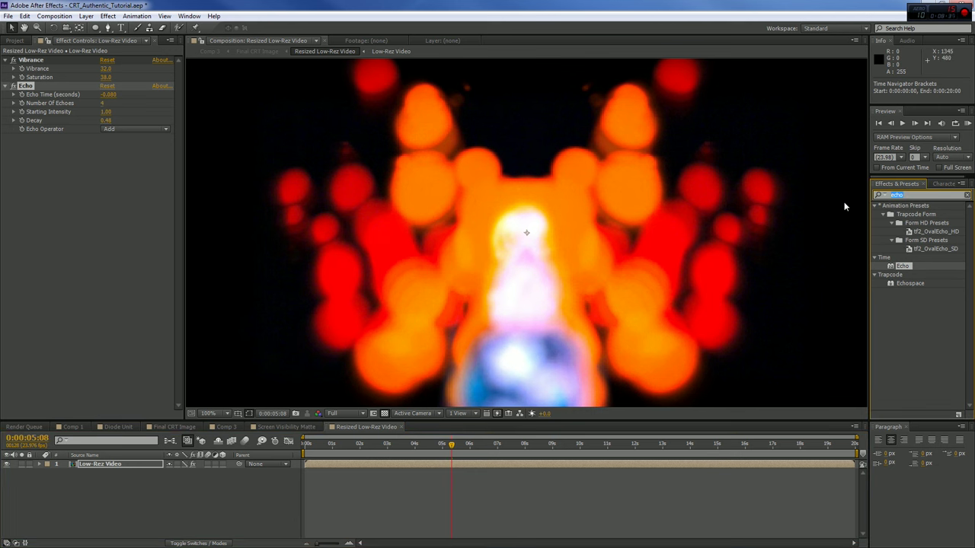
Step: Add Levels above Echo on the low-res video and raise Input Black to 58
type("levle")
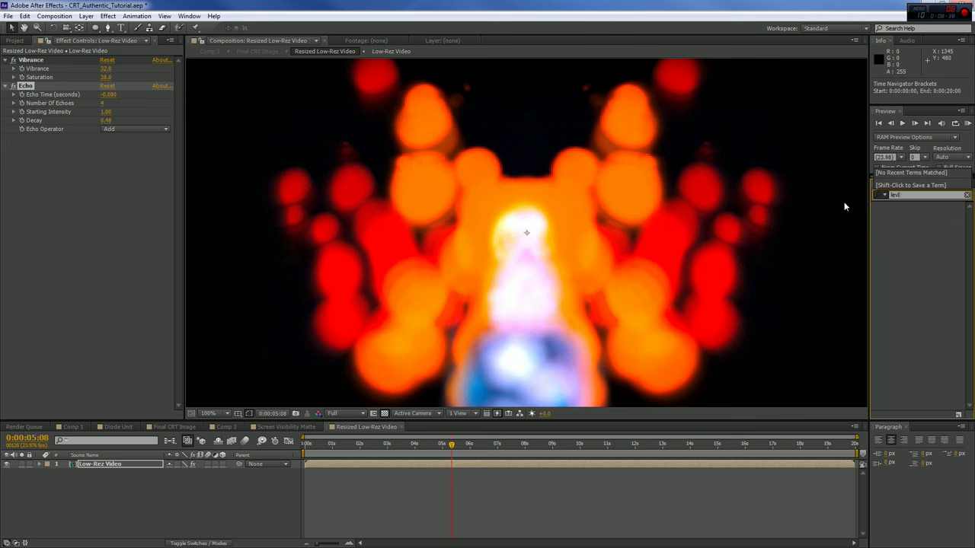
key("BackSpace")
key("BackSpace")
type("el")
left_click_drag(905, 257, 62, 81)
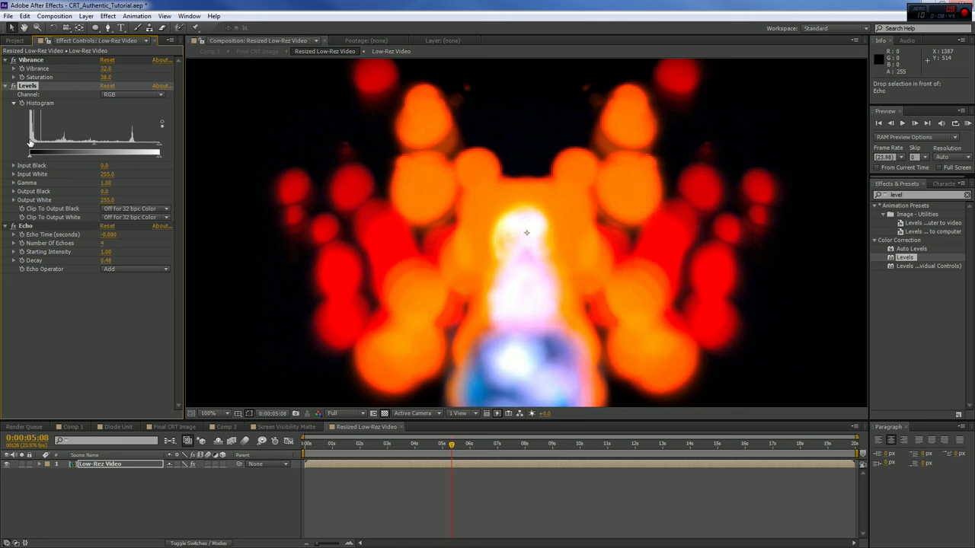
left_click_drag(30, 148, 134, 147)
Step: Reset Levels Input Black to 0 and review Comp 3 at 13:05 and 15:03, zooming in and out
left_click_drag(59, 146, 28, 146)
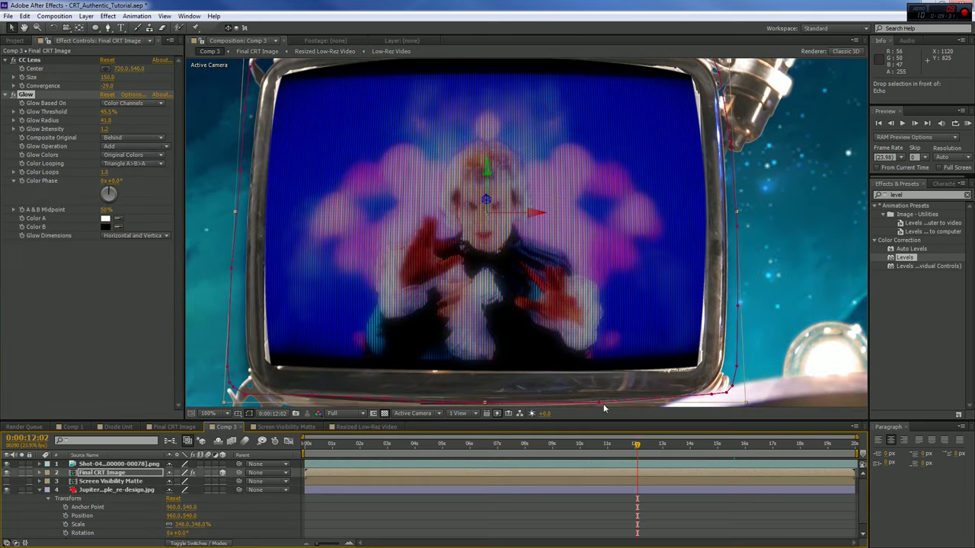
left_click(668, 446)
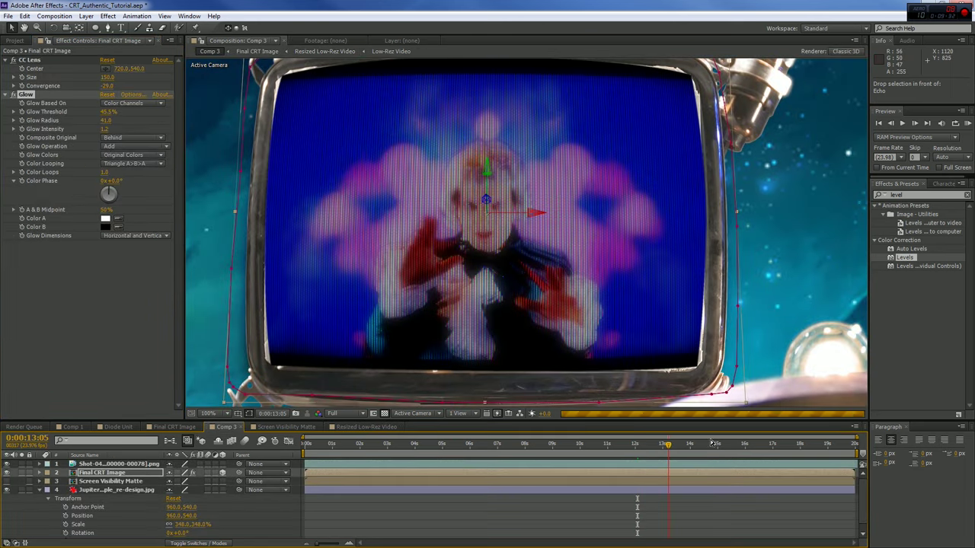
left_click(721, 446)
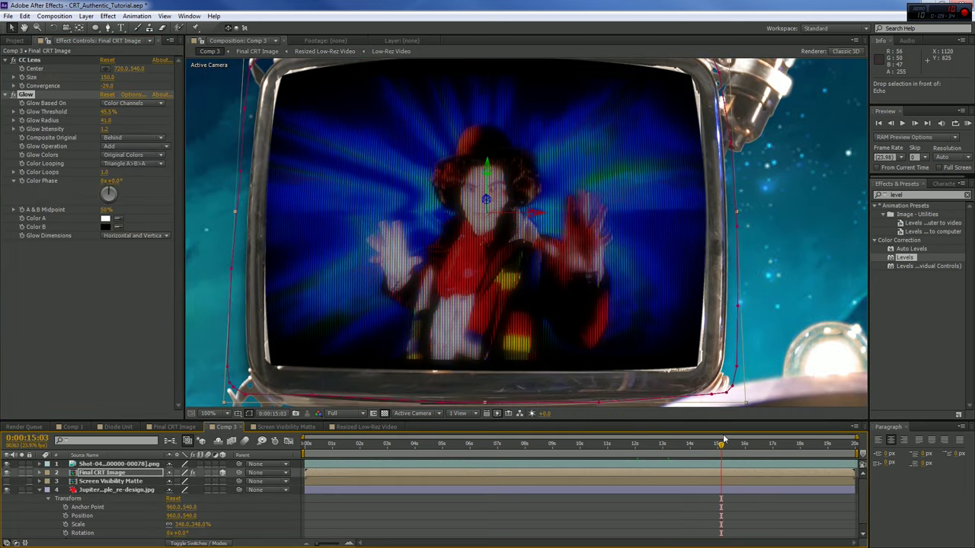
key("period")
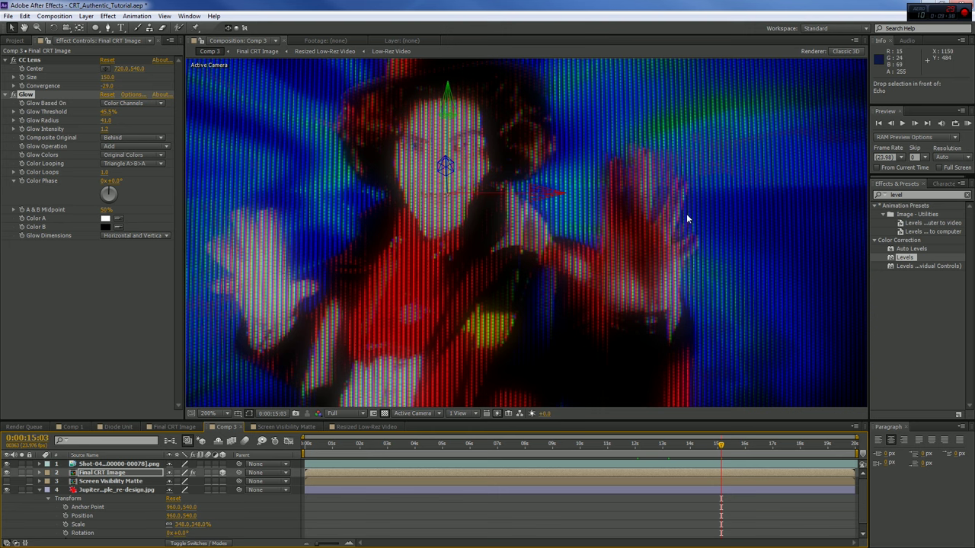
key("comma")
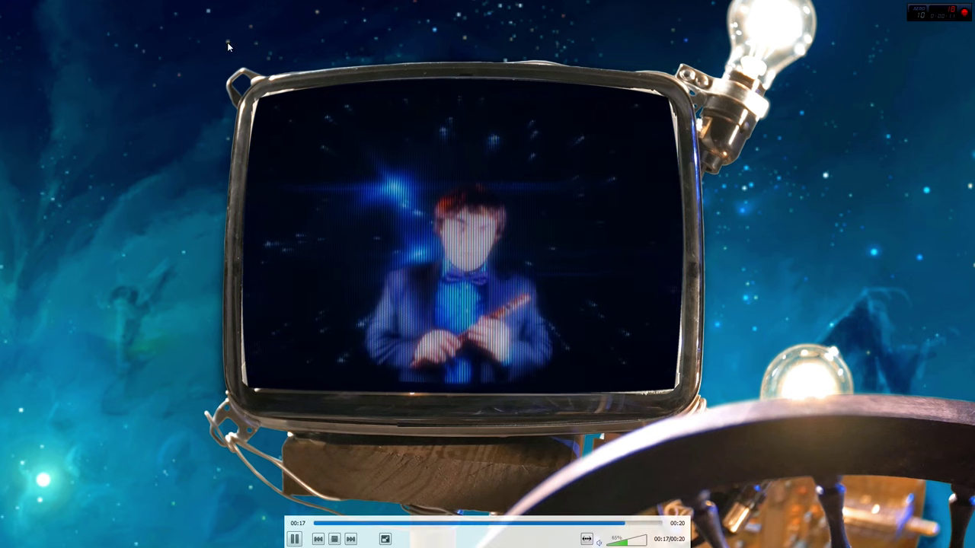
Step: Go back to the previous video in the player's playlist
left_click(318, 540)
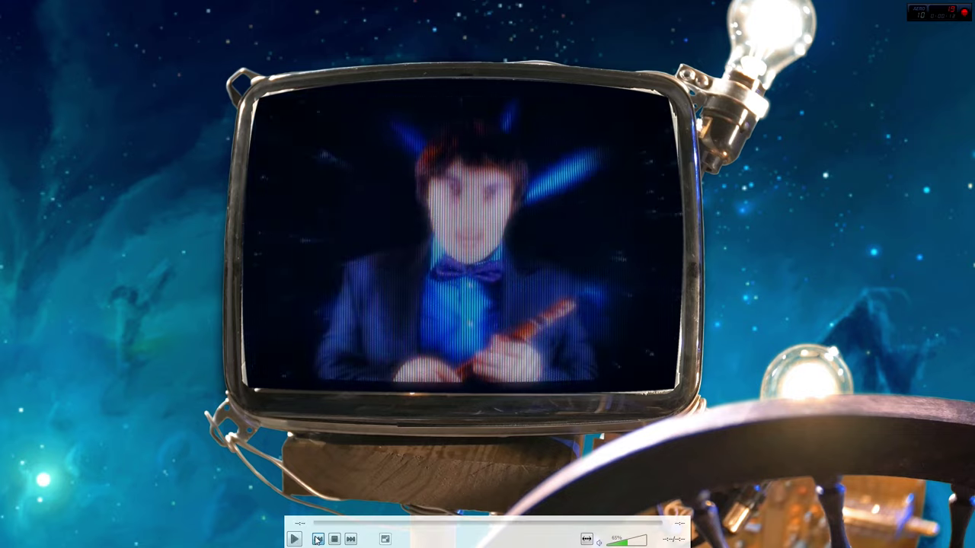